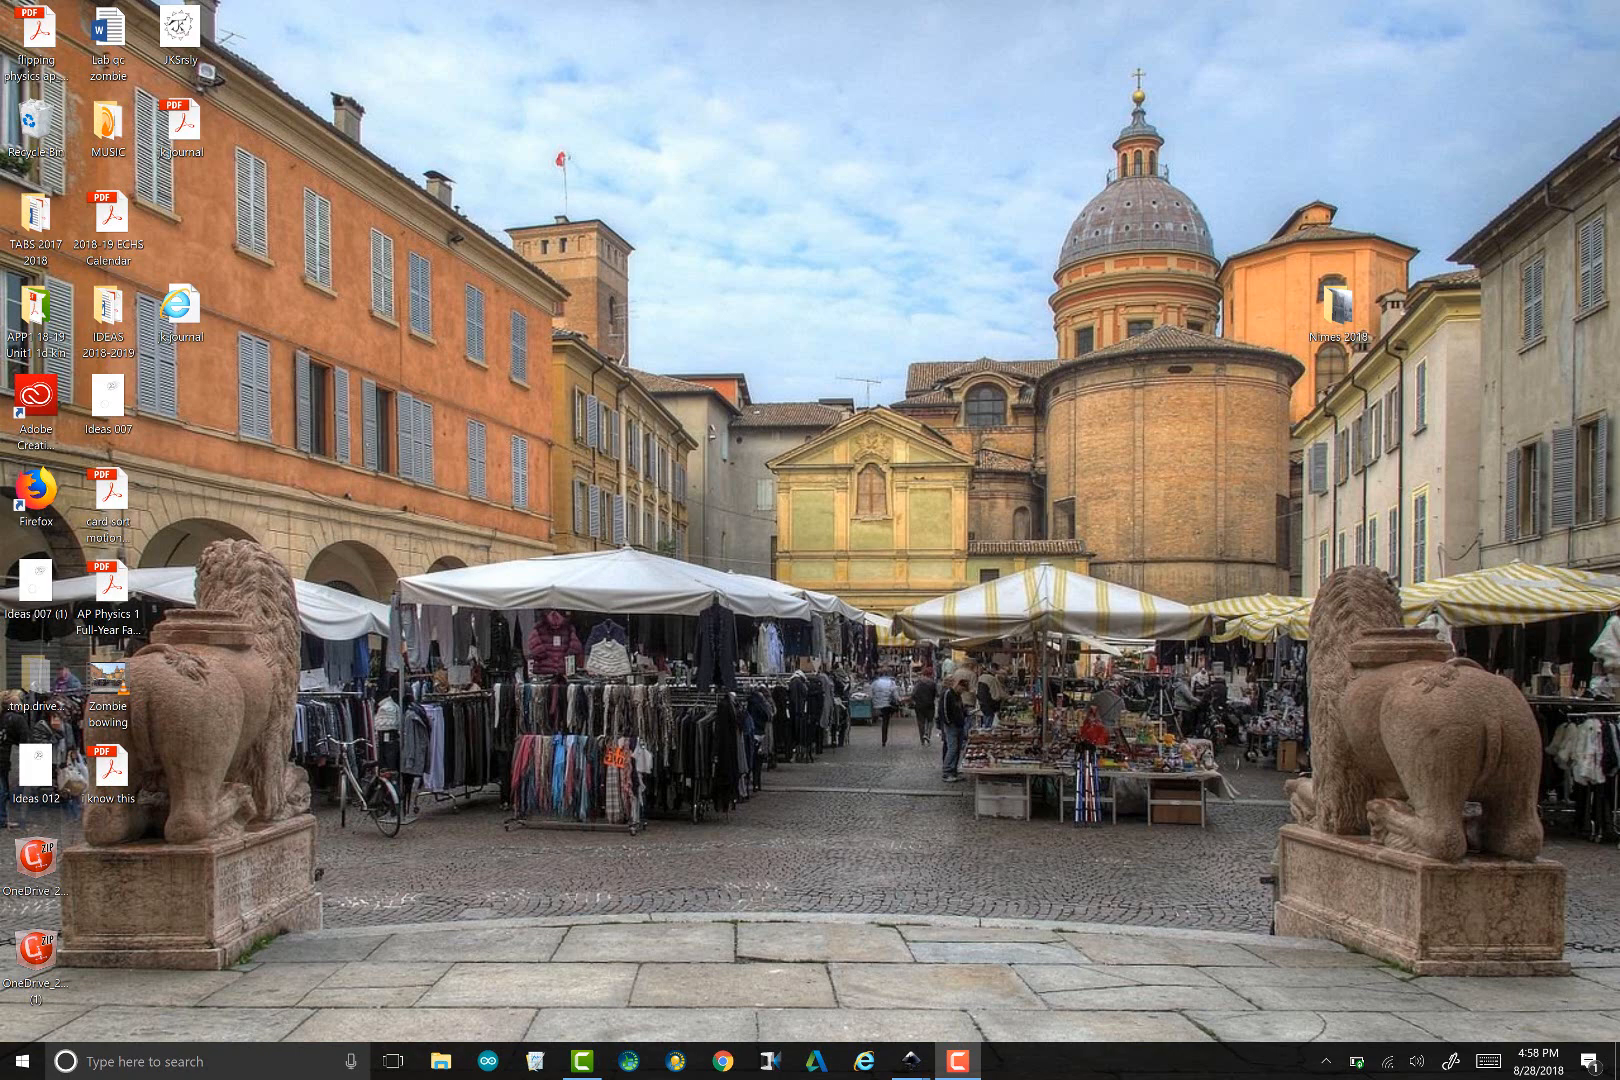
{"action": "left_click", "coordinate": [955, 1061]}
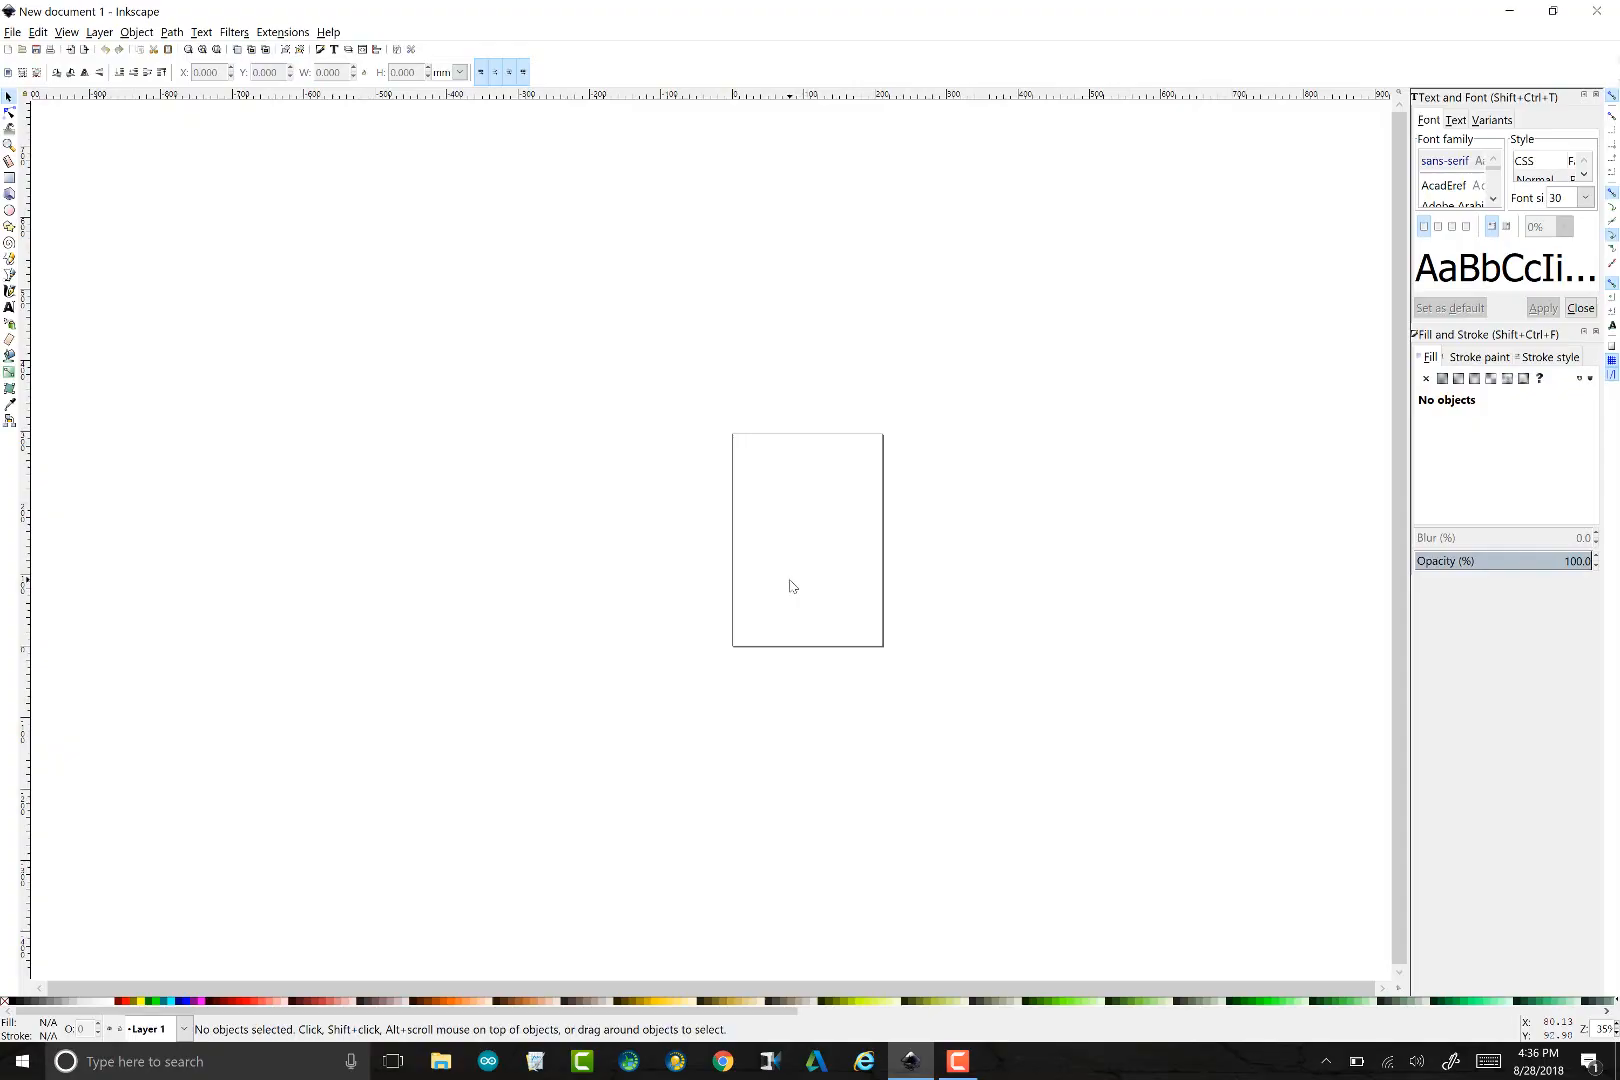
Set the document's custom page size units to inches and the page width to 8.5 in
{"action": "left_click", "coordinate": [13, 33]}
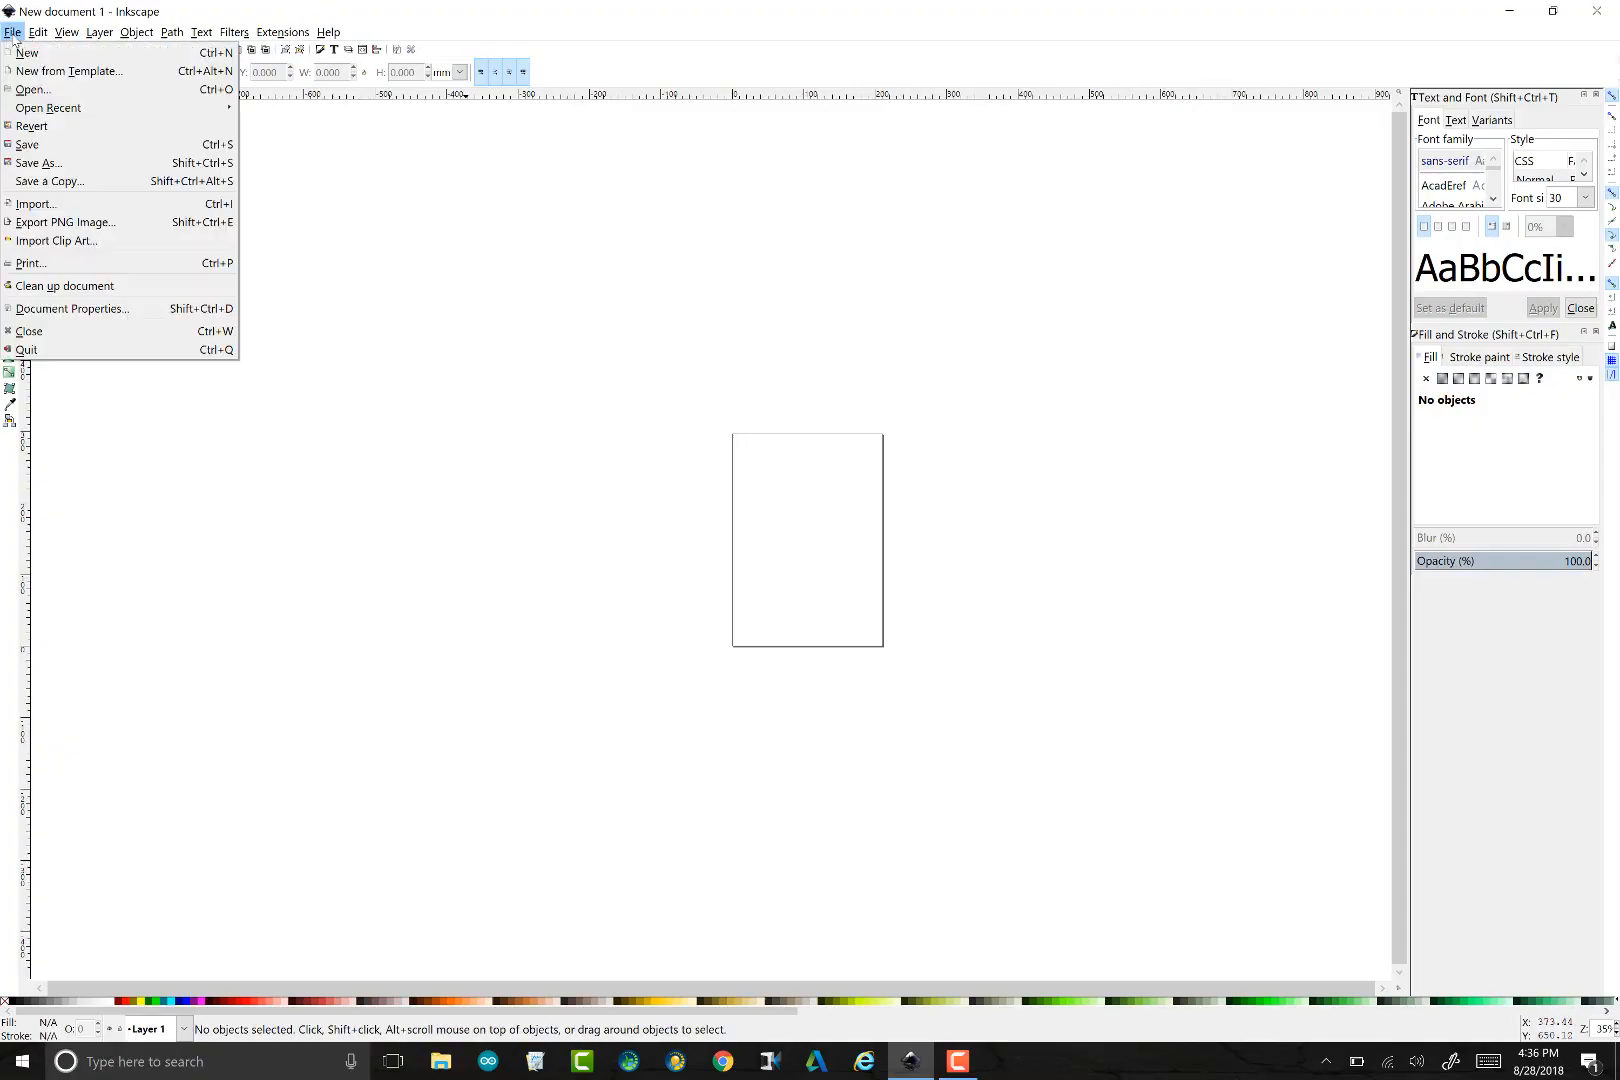
{"action": "left_click", "coordinate": [55, 312]}
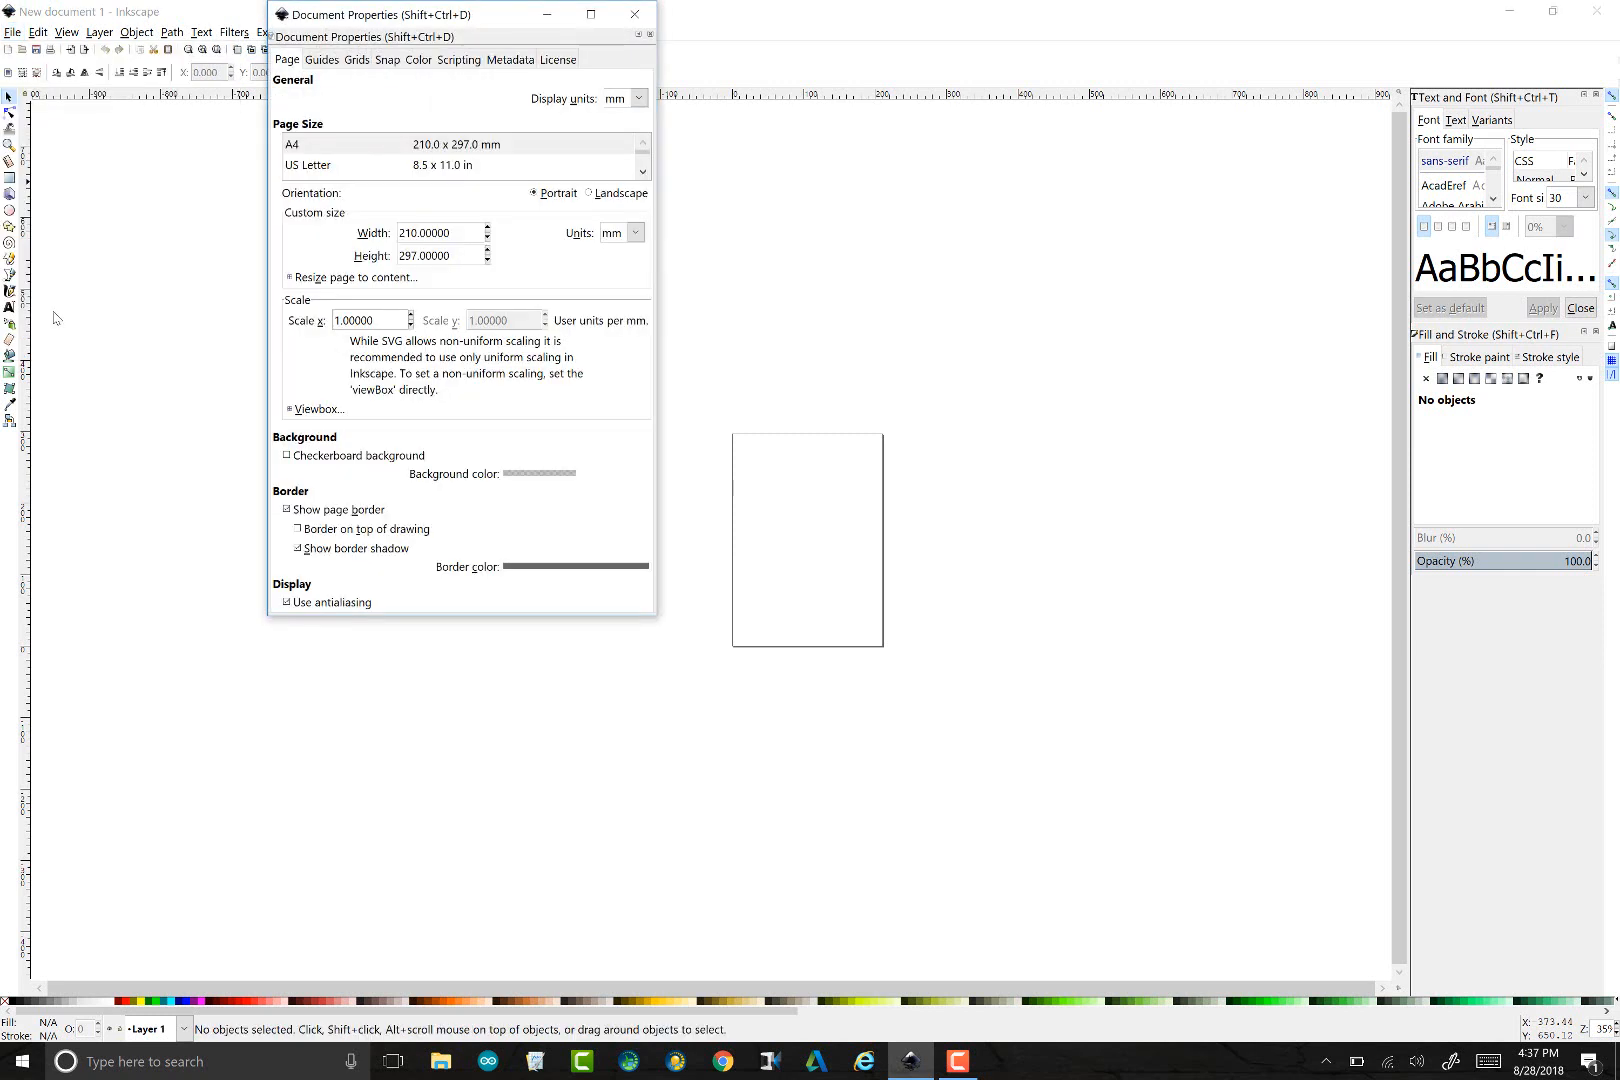
{"action": "left_click", "coordinate": [635, 232]}
{"action": "left_click", "coordinate": [610, 317]}
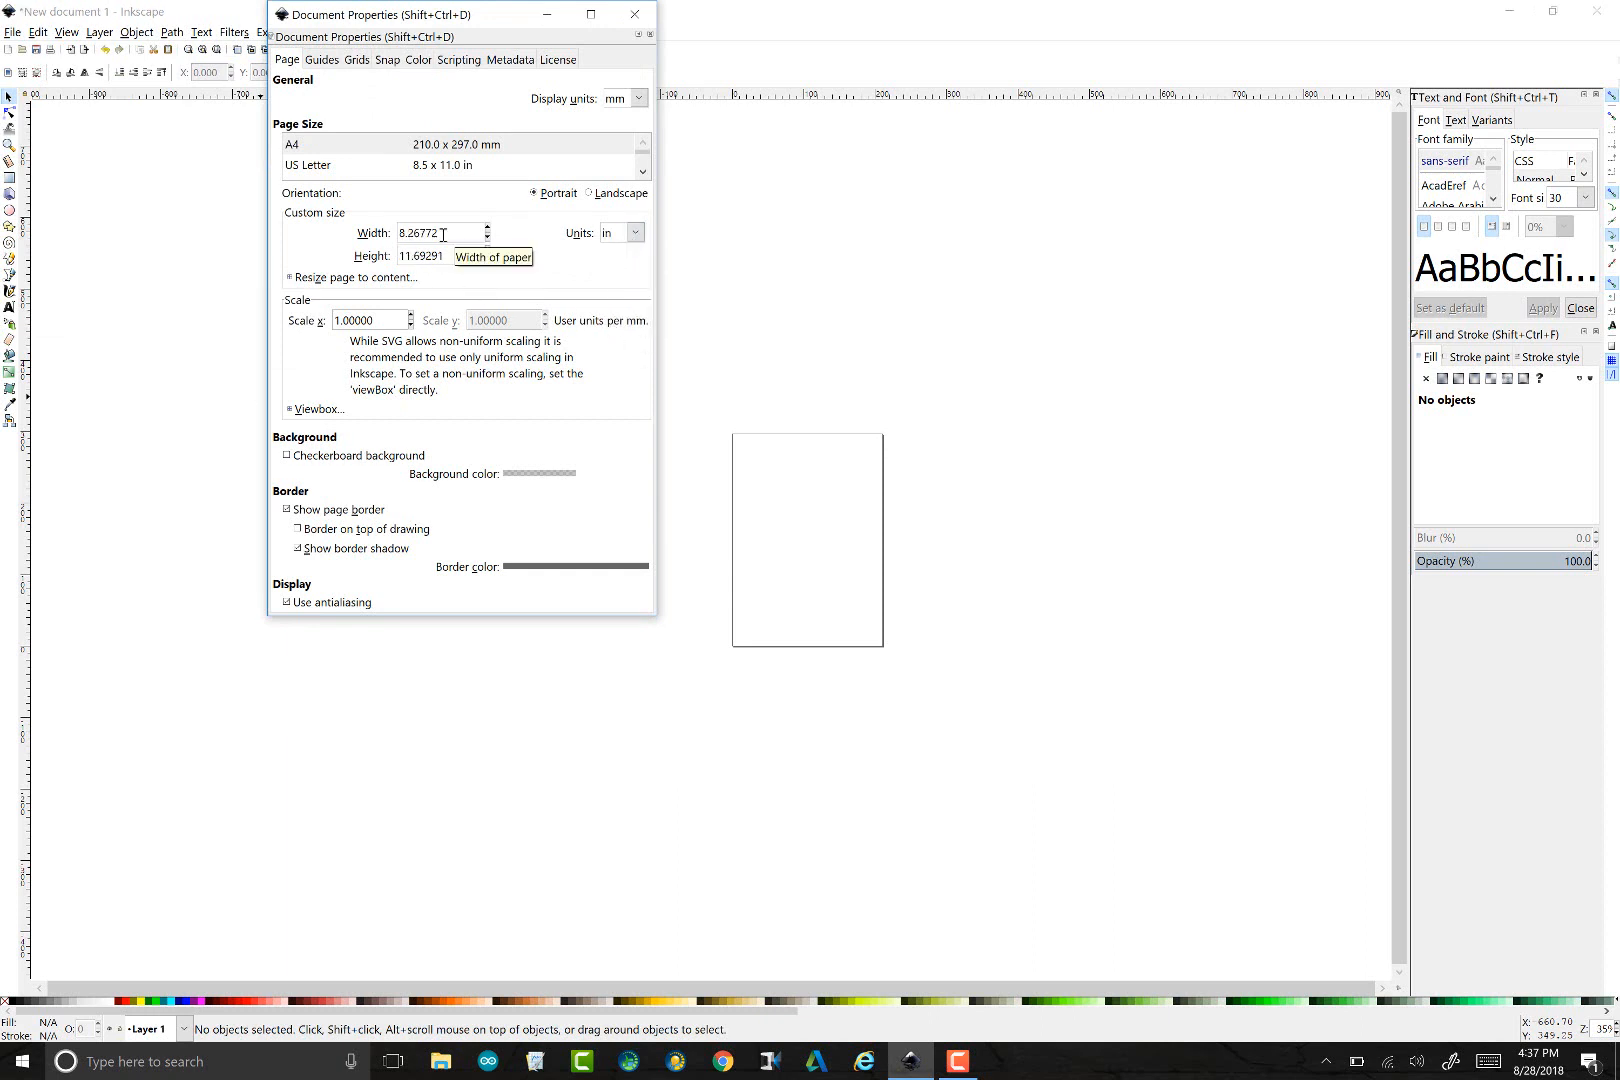
{"action": "left_click_drag", "start_coordinate": [443, 234], "coordinate": [285, 223]}
{"action": "type", "text": "8.5"}
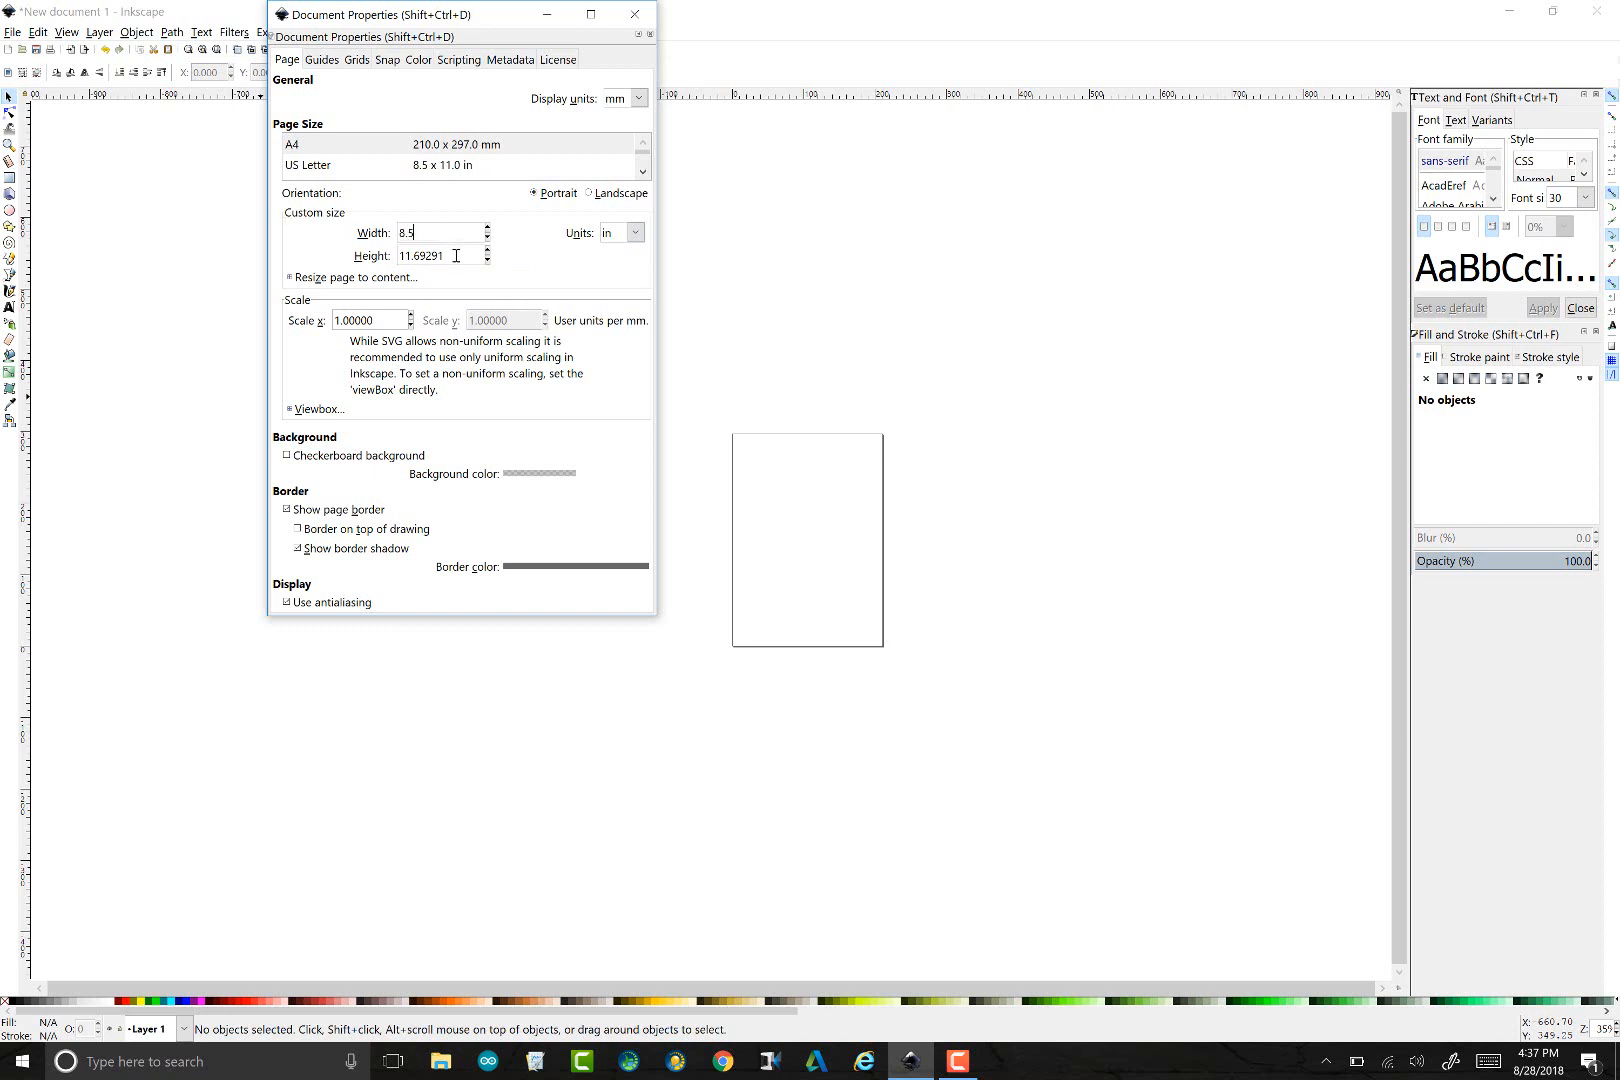
Set the page height to 11 in
{"action": "key", "text": "Tab"}
{"action": "type", "text": "11"}
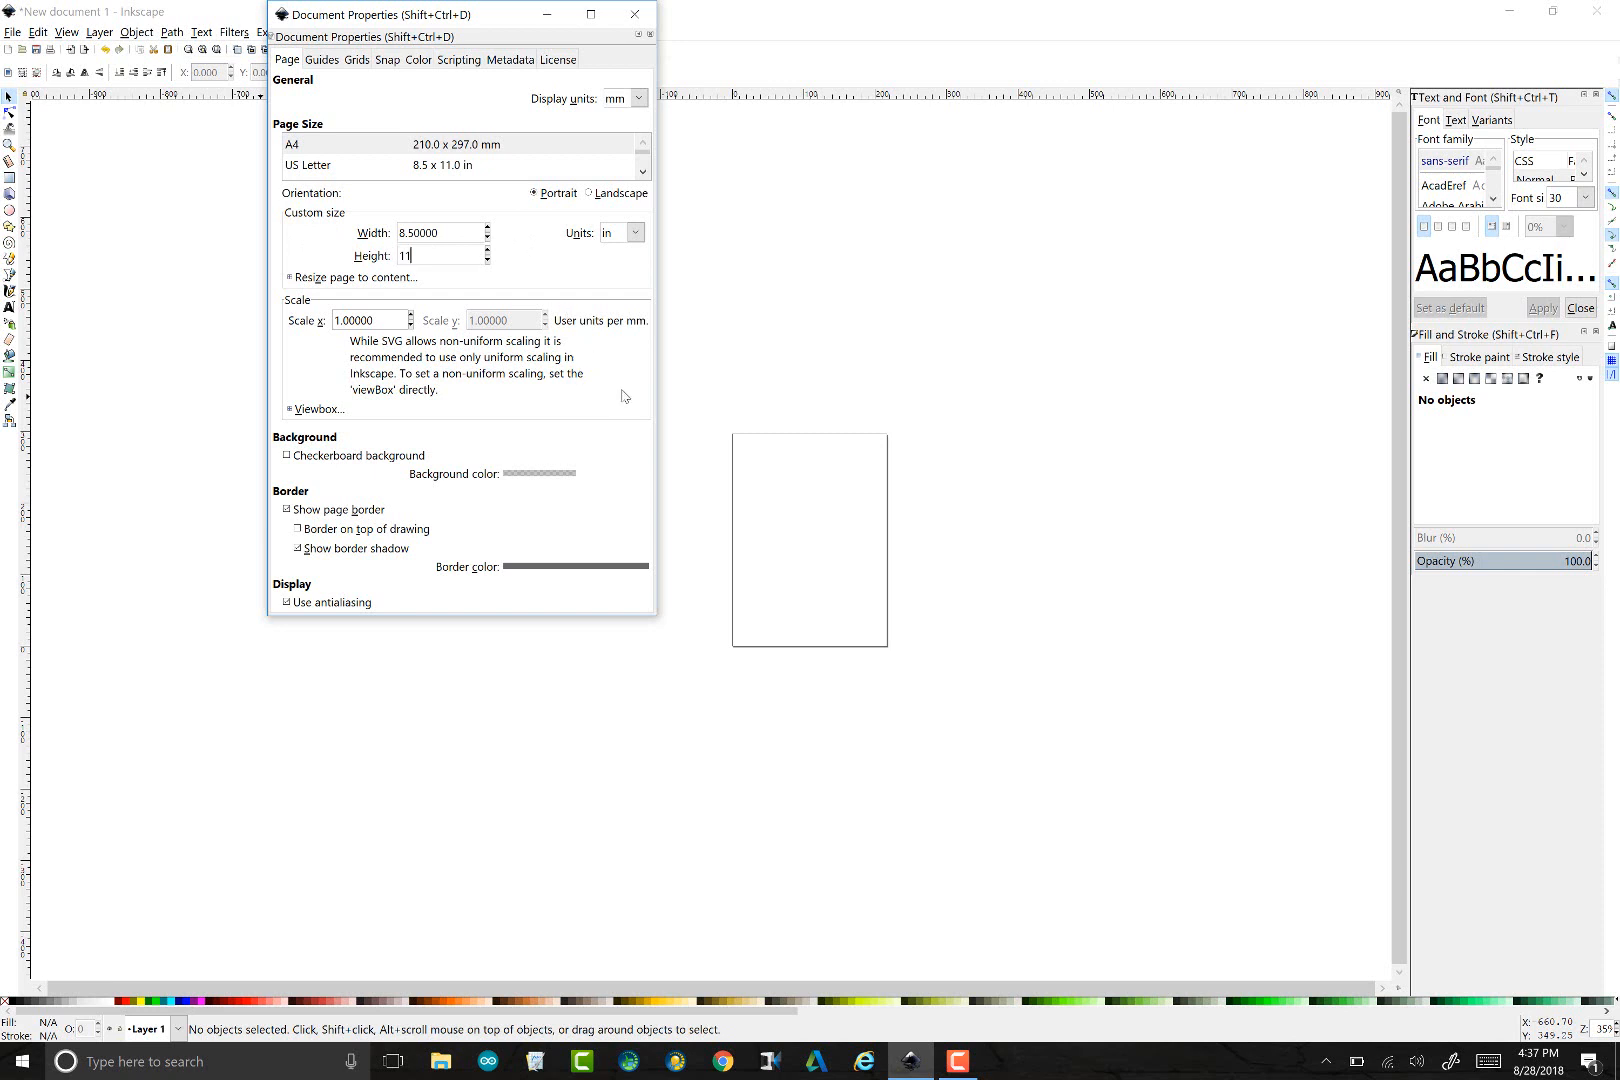
{"action": "key", "text": "Return"}
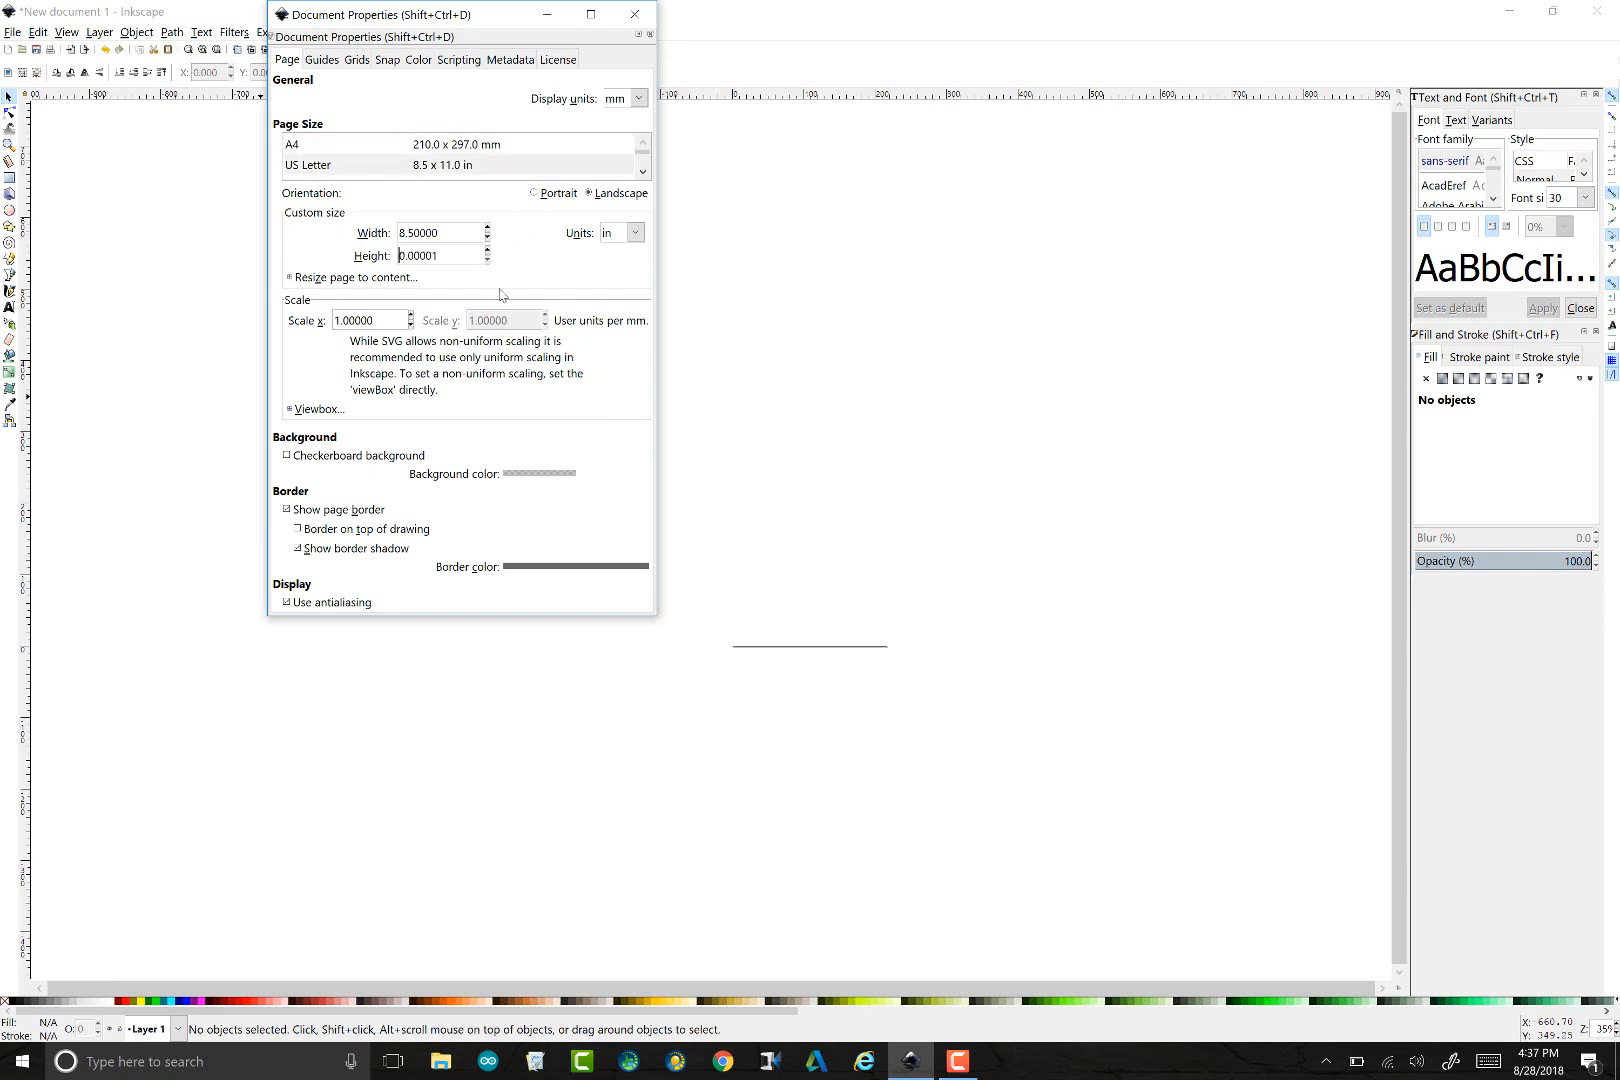
{"action": "type", "text": "11"}
{"action": "key", "text": "Return"}
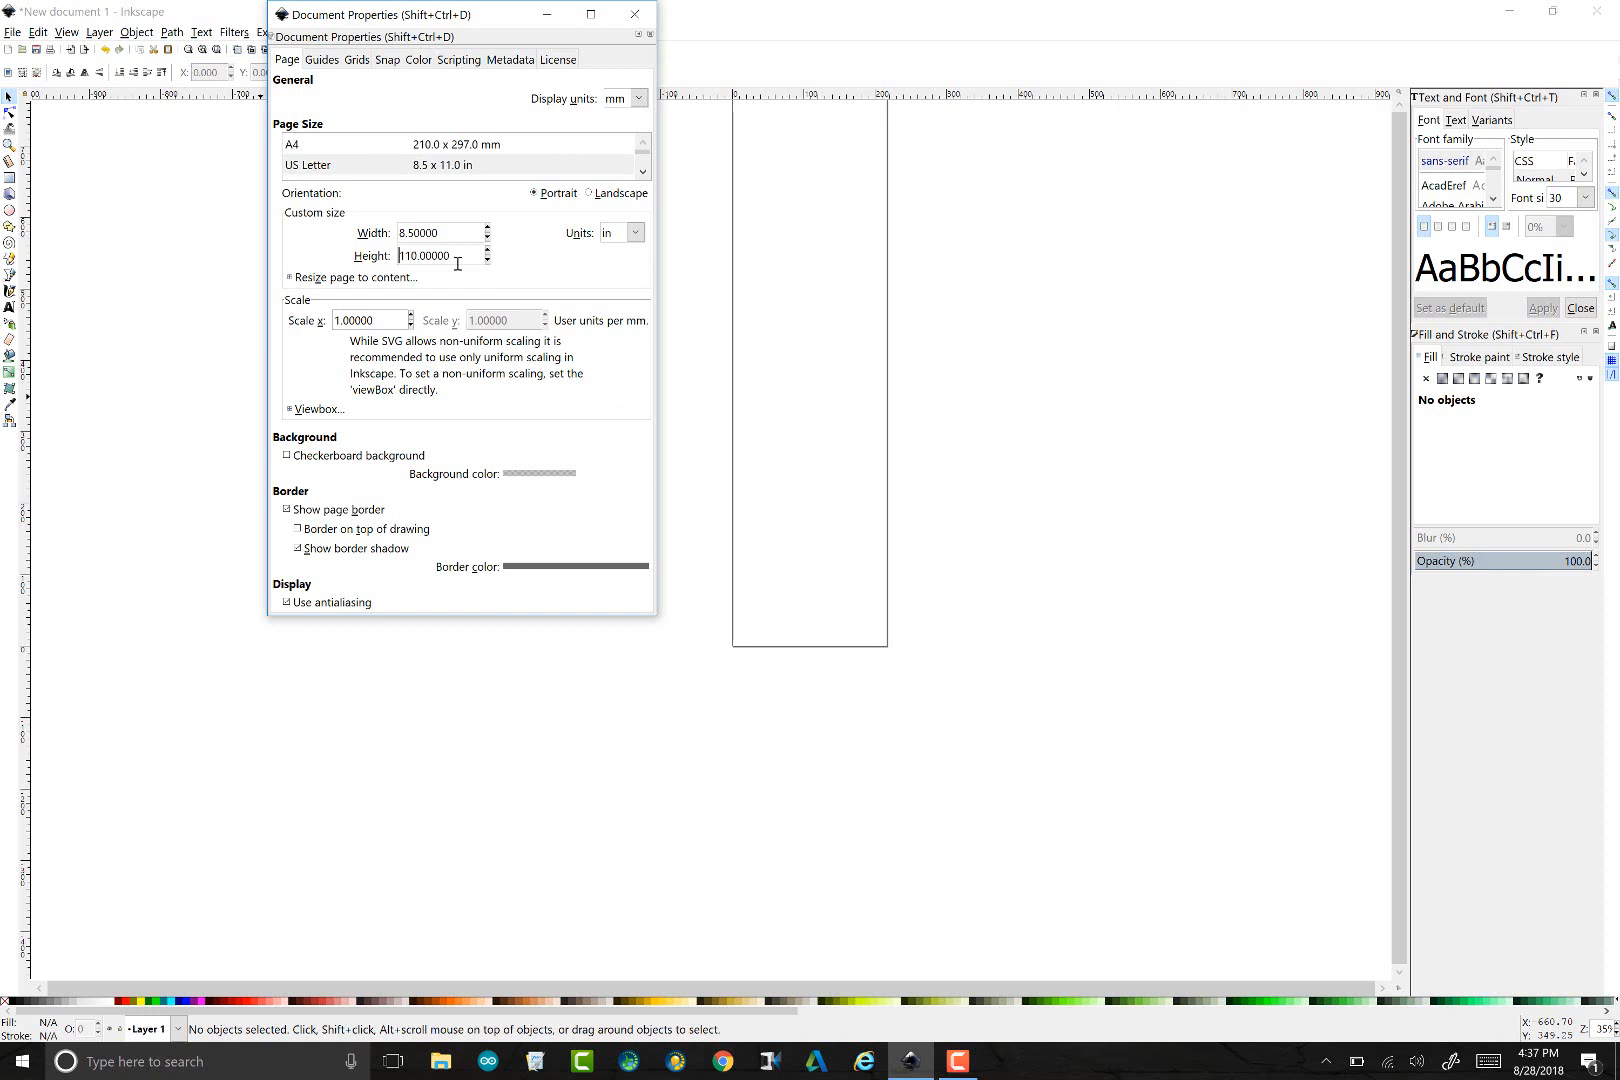
{"action": "left_click", "coordinate": [418, 255]}
{"action": "key", "text": "BackSpace"}
{"action": "key", "text": "Return"}
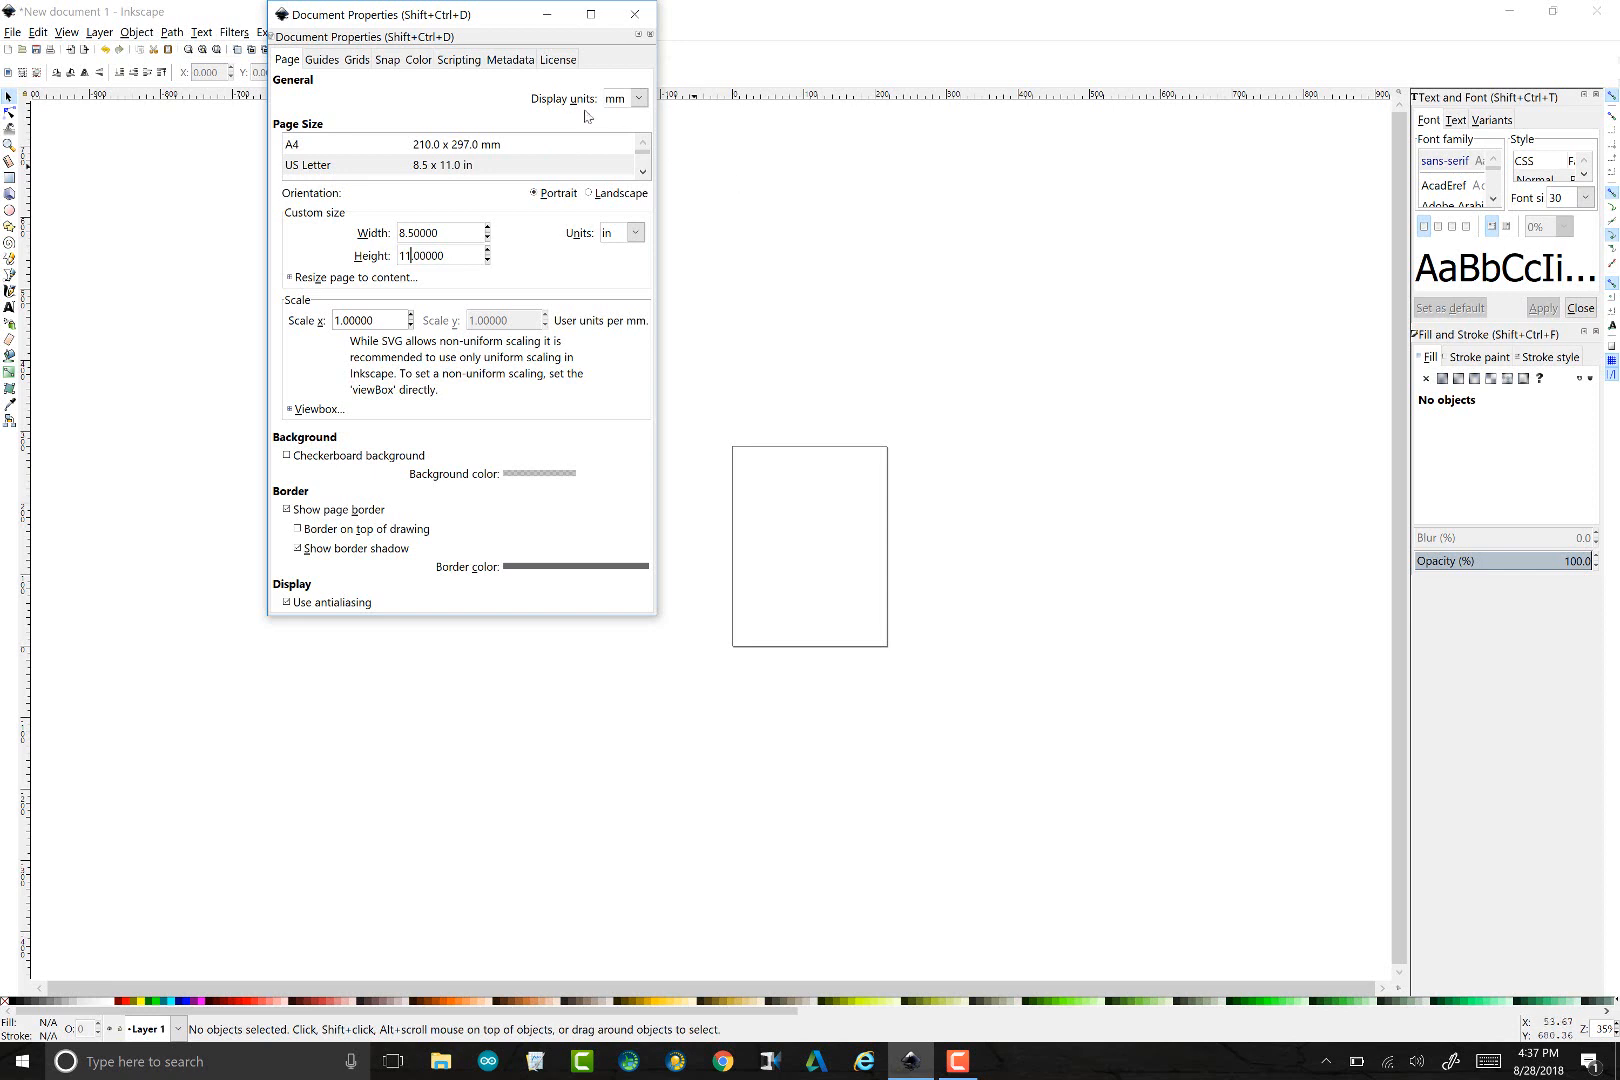
Add a rectangular grid to the document and set its grid units to inches
{"action": "left_click", "coordinate": [357, 61]}
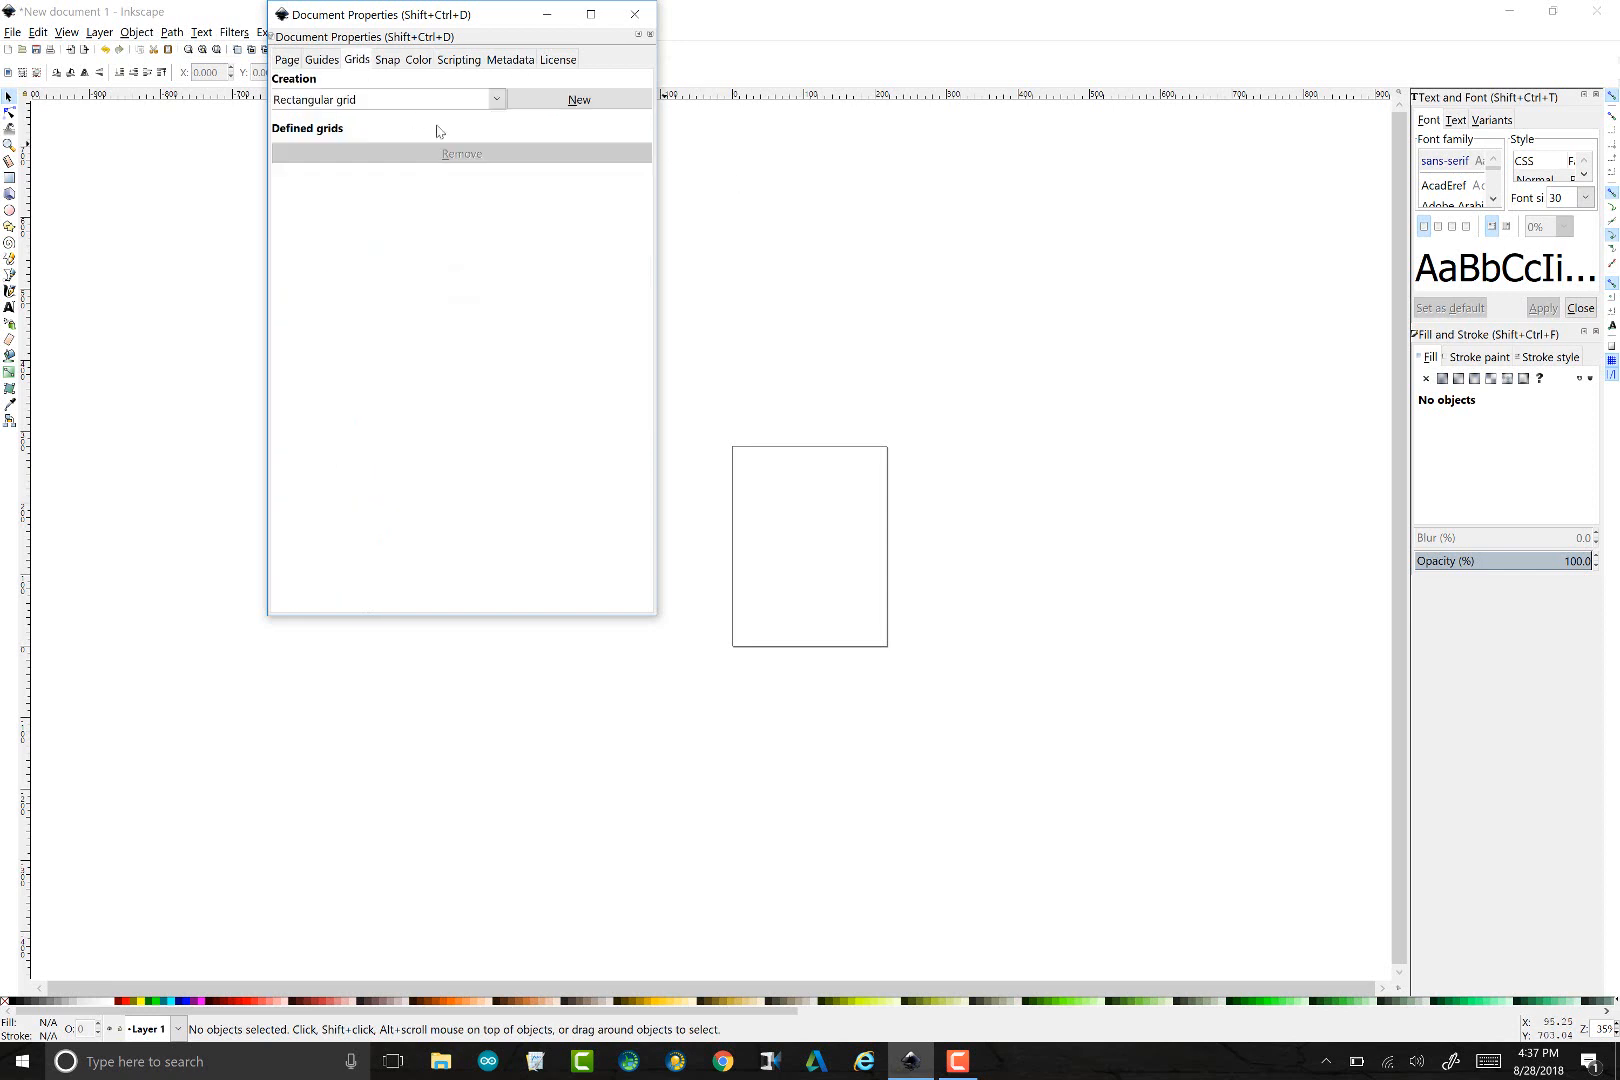
{"action": "left_click", "coordinate": [569, 103]}
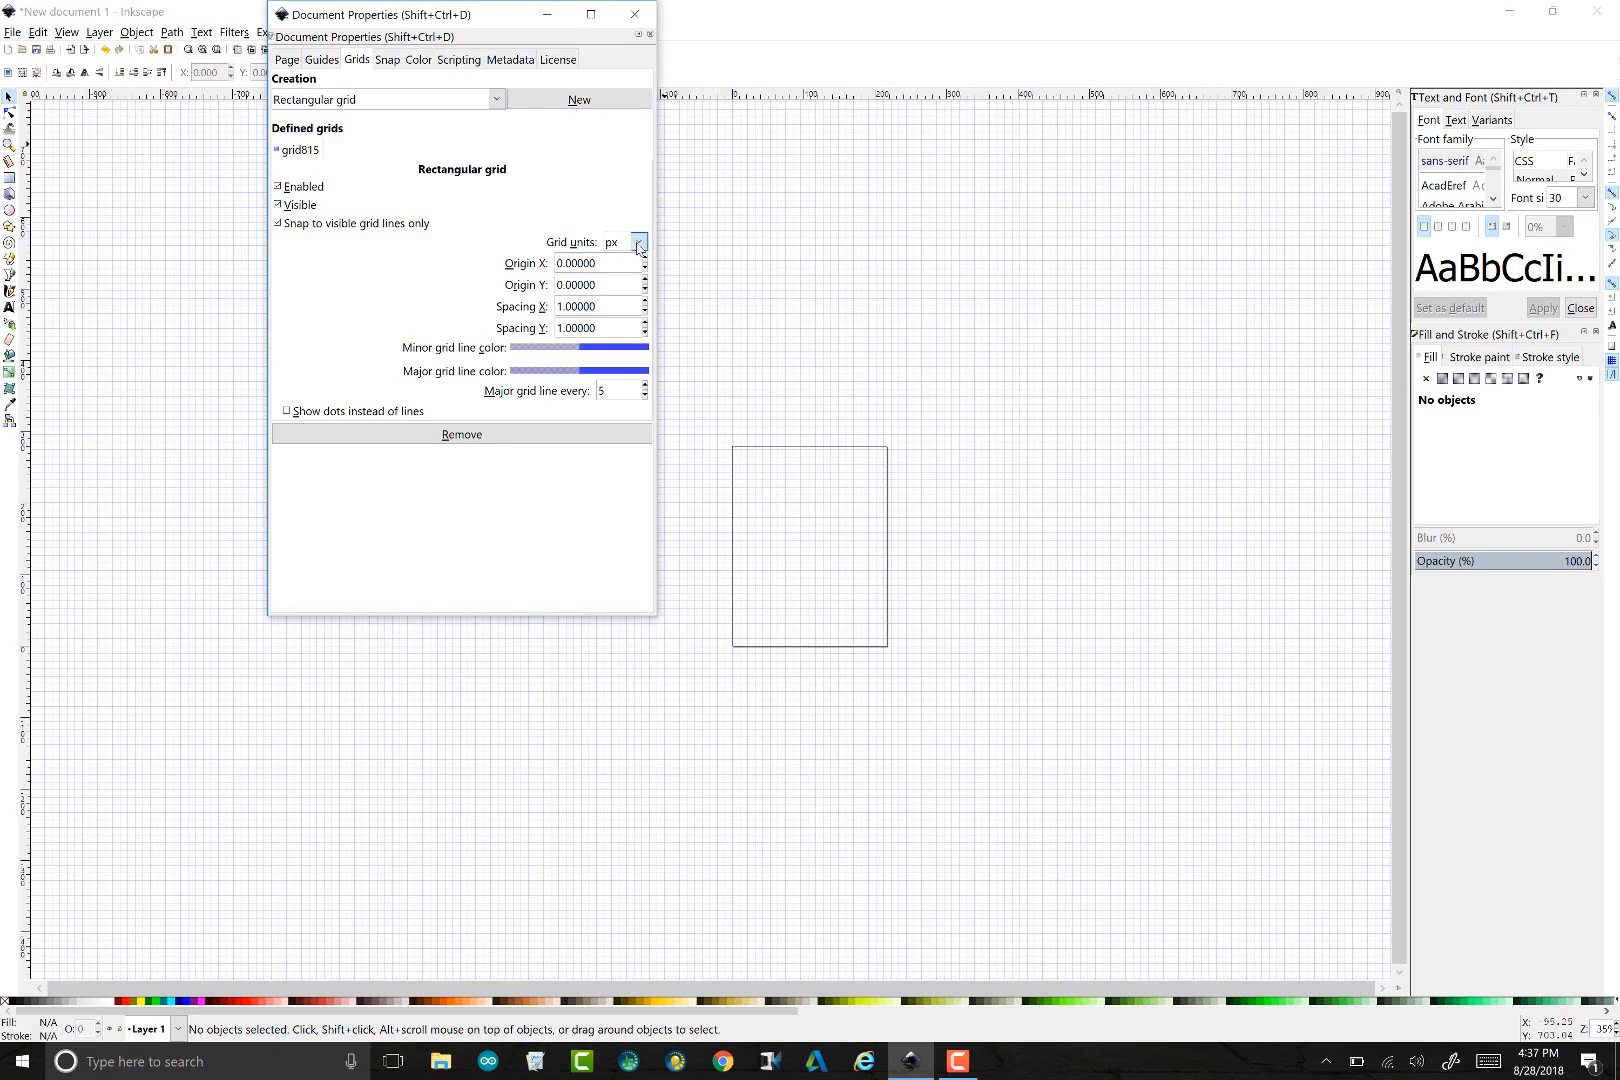
{"action": "left_click", "coordinate": [638, 243]}
{"action": "left_click", "coordinate": [624, 332]}
Set the grid's X and Y spacing to 0.25 in with a major grid line every 4, and close the document properties
{"action": "left_click_drag", "start_coordinate": [611, 306], "coordinate": [524, 296]}
{"action": "type", "text": "0.25"}
{"action": "key", "text": "Tab"}
{"action": "key", "text": "BackSpace"}
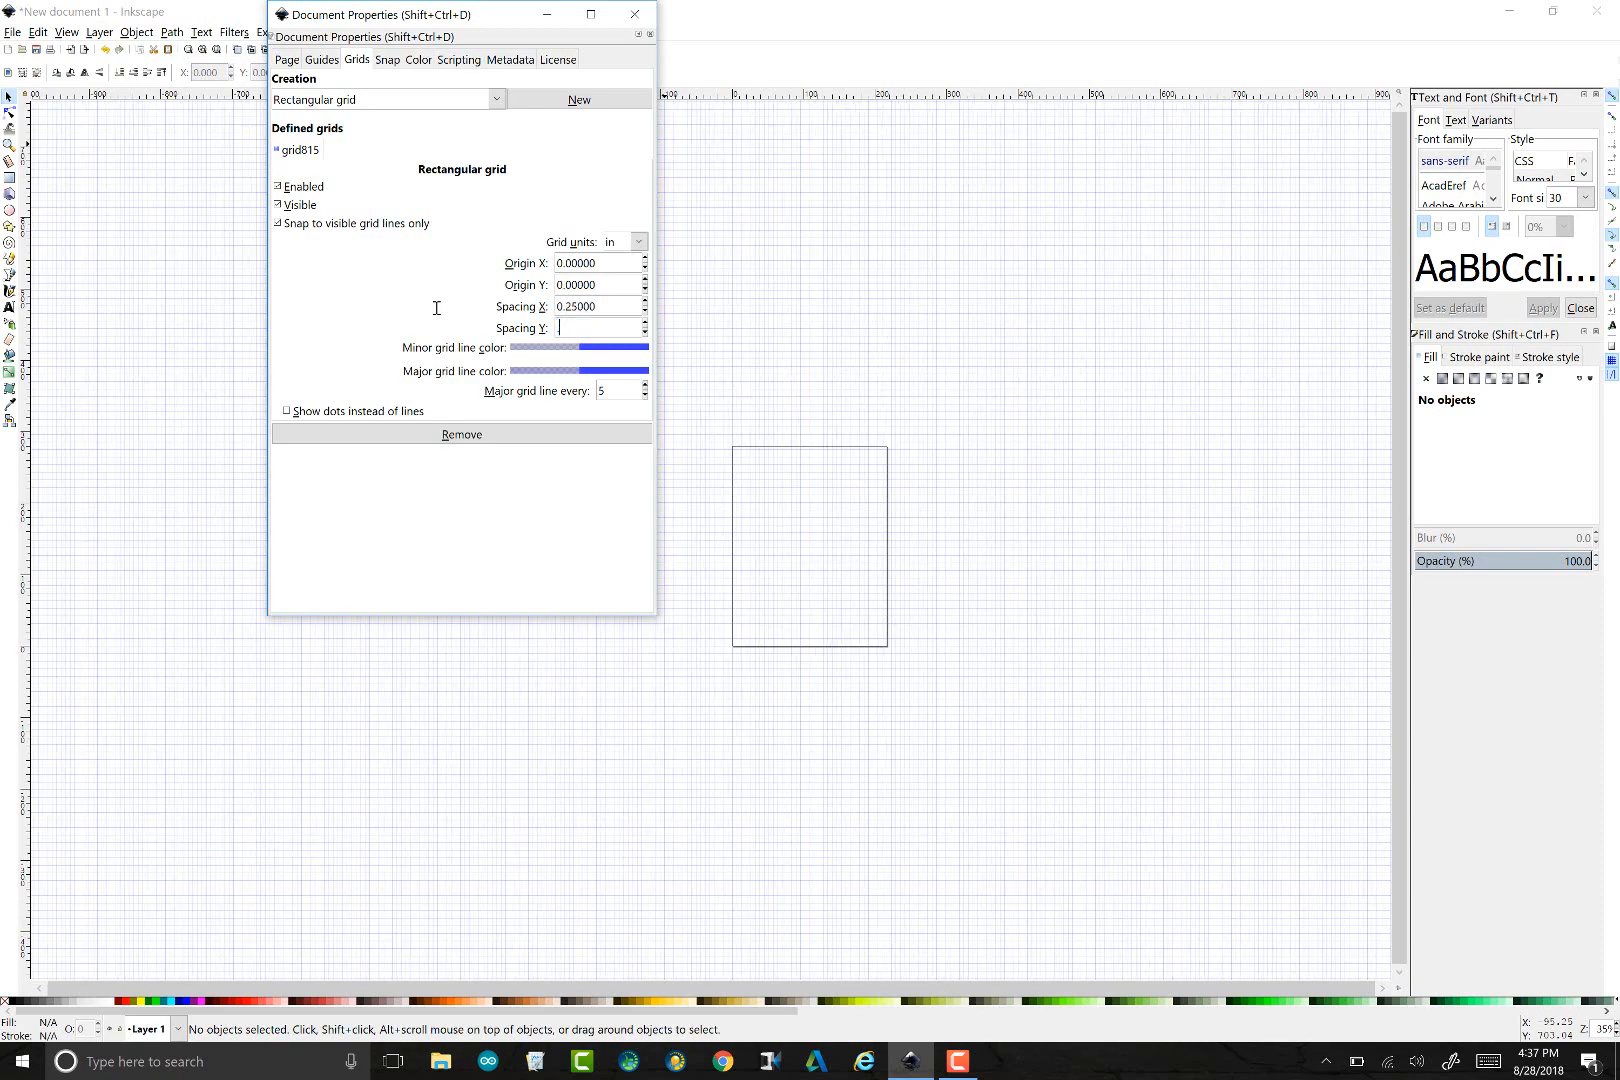
{"action": "type", "text": ".25"}
{"action": "left_click", "coordinate": [644, 396]}
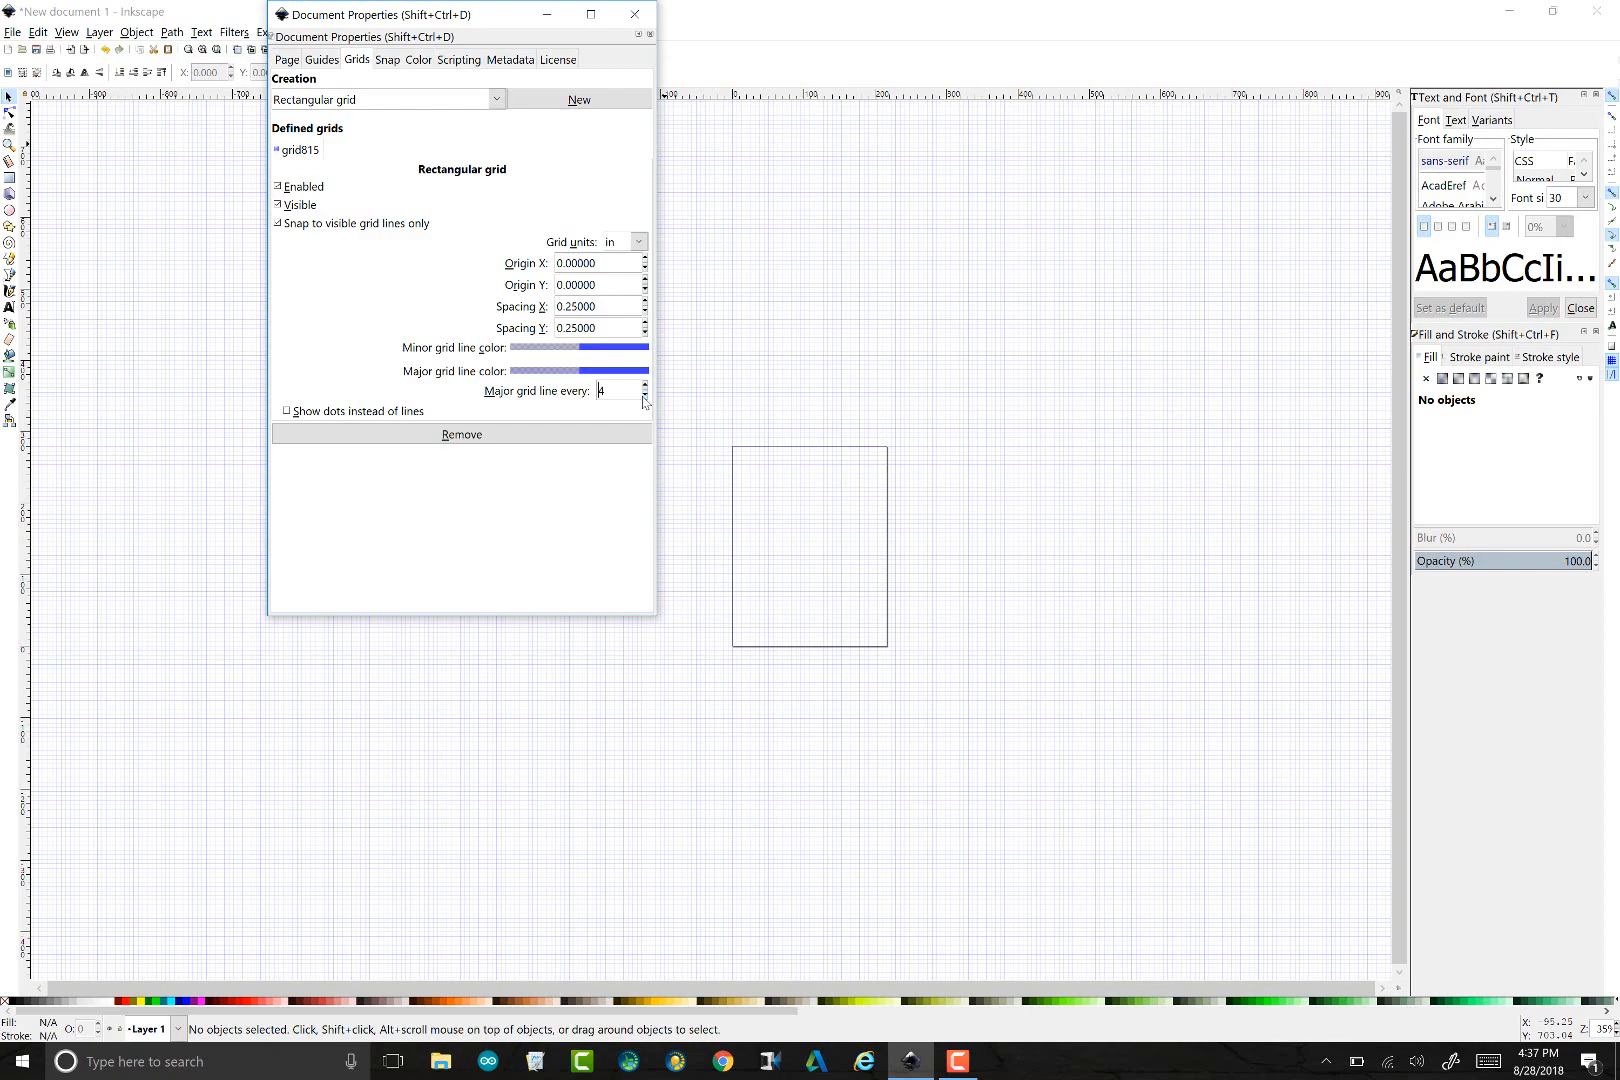
{"action": "left_click", "coordinate": [633, 16]}
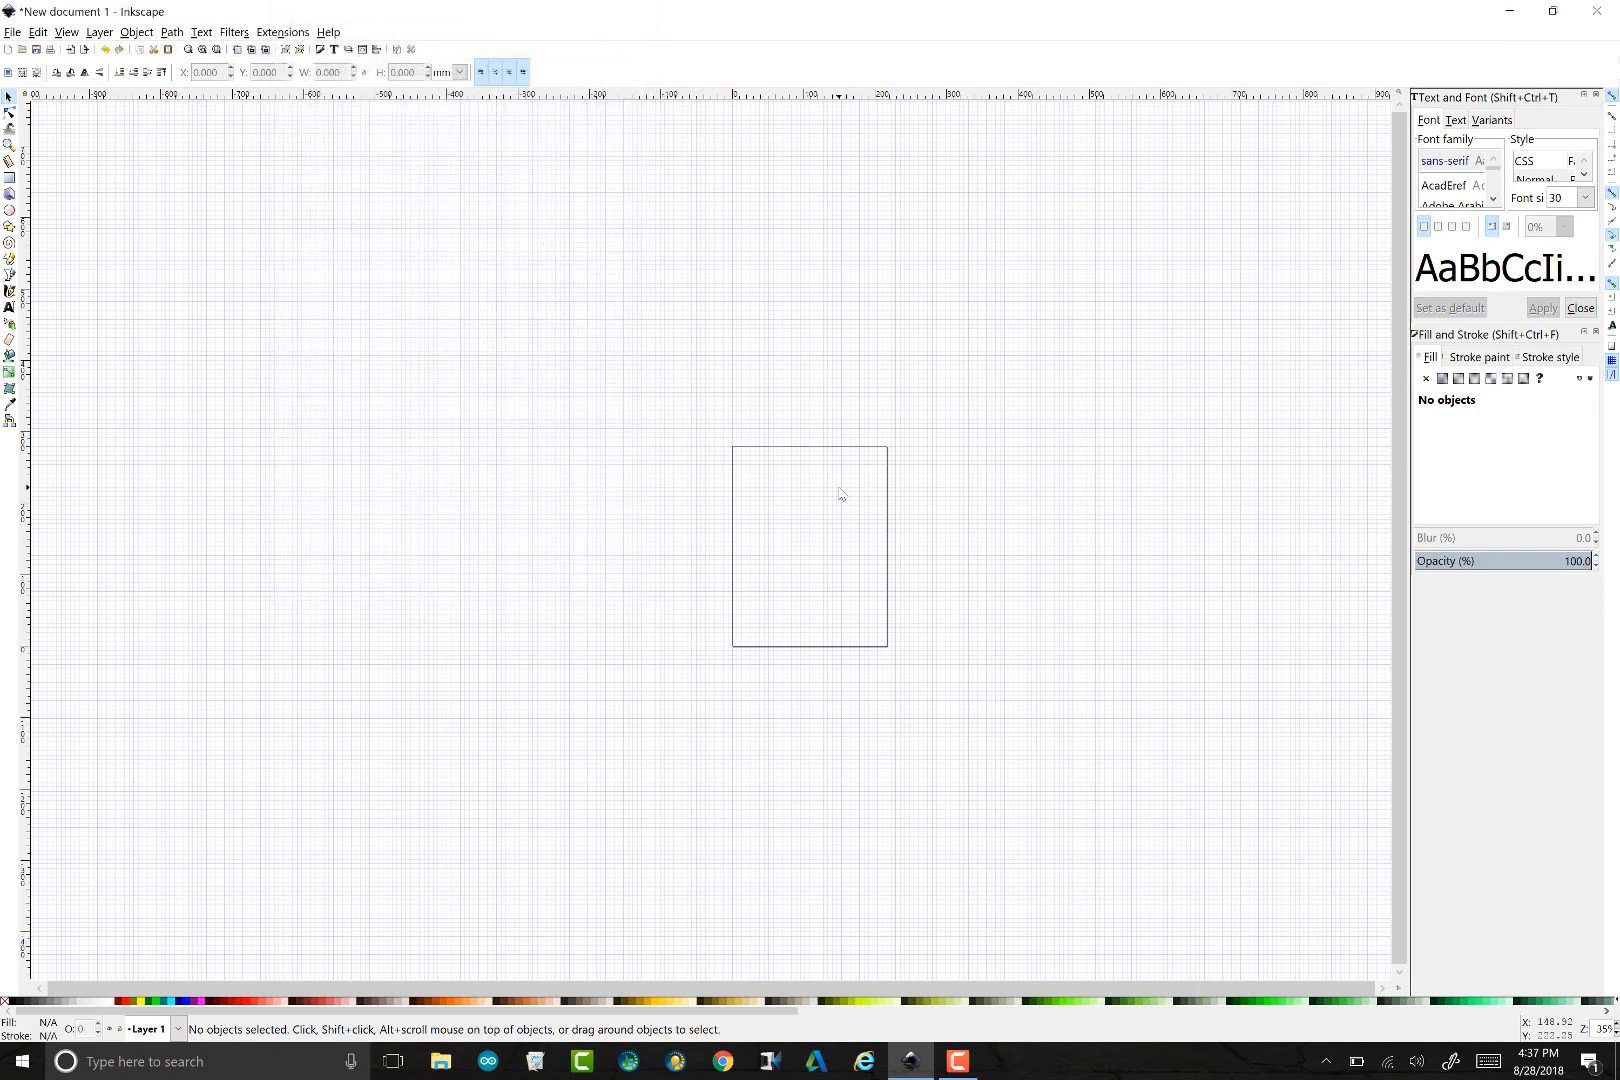
Draw a grid-snapped square about 25.4 mm wide and high near the page's upper-left corner
{"action": "scroll", "coordinate": [840, 494], "scroll_direction": "up", "scroll_amount": 5}
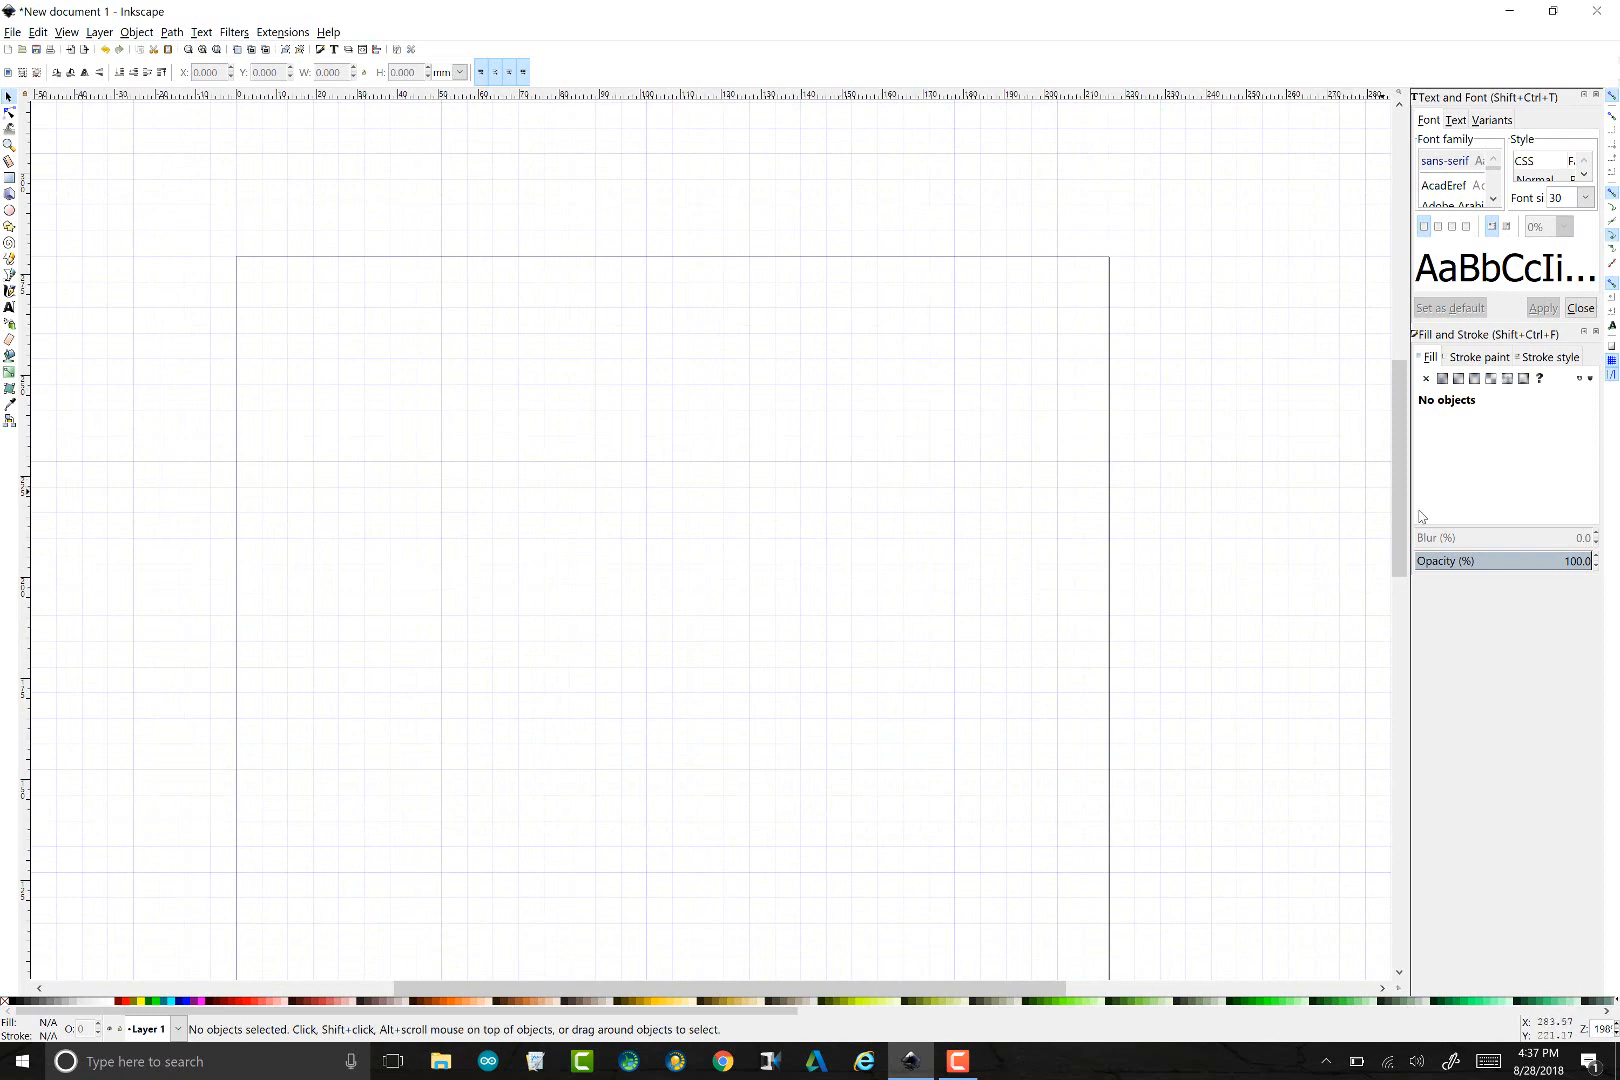
{"action": "scroll", "coordinate": [1401, 512], "scroll_direction": "down", "scroll_amount": 3}
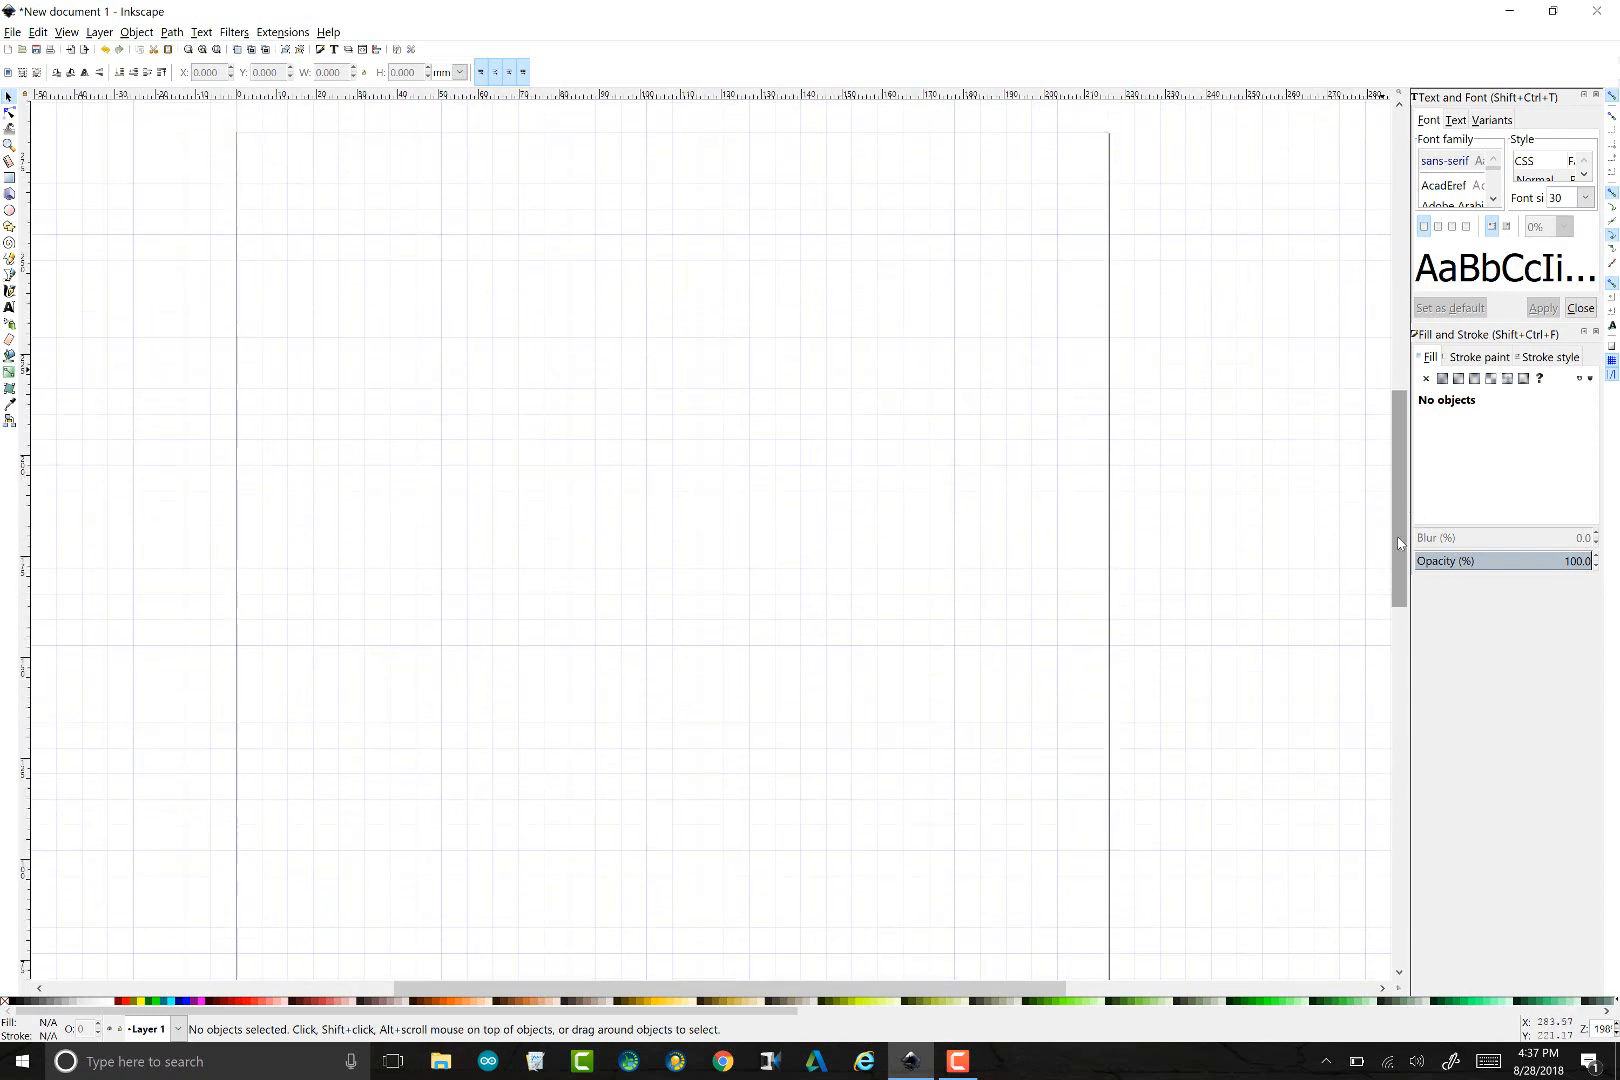
{"action": "left_click", "coordinate": [9, 178]}
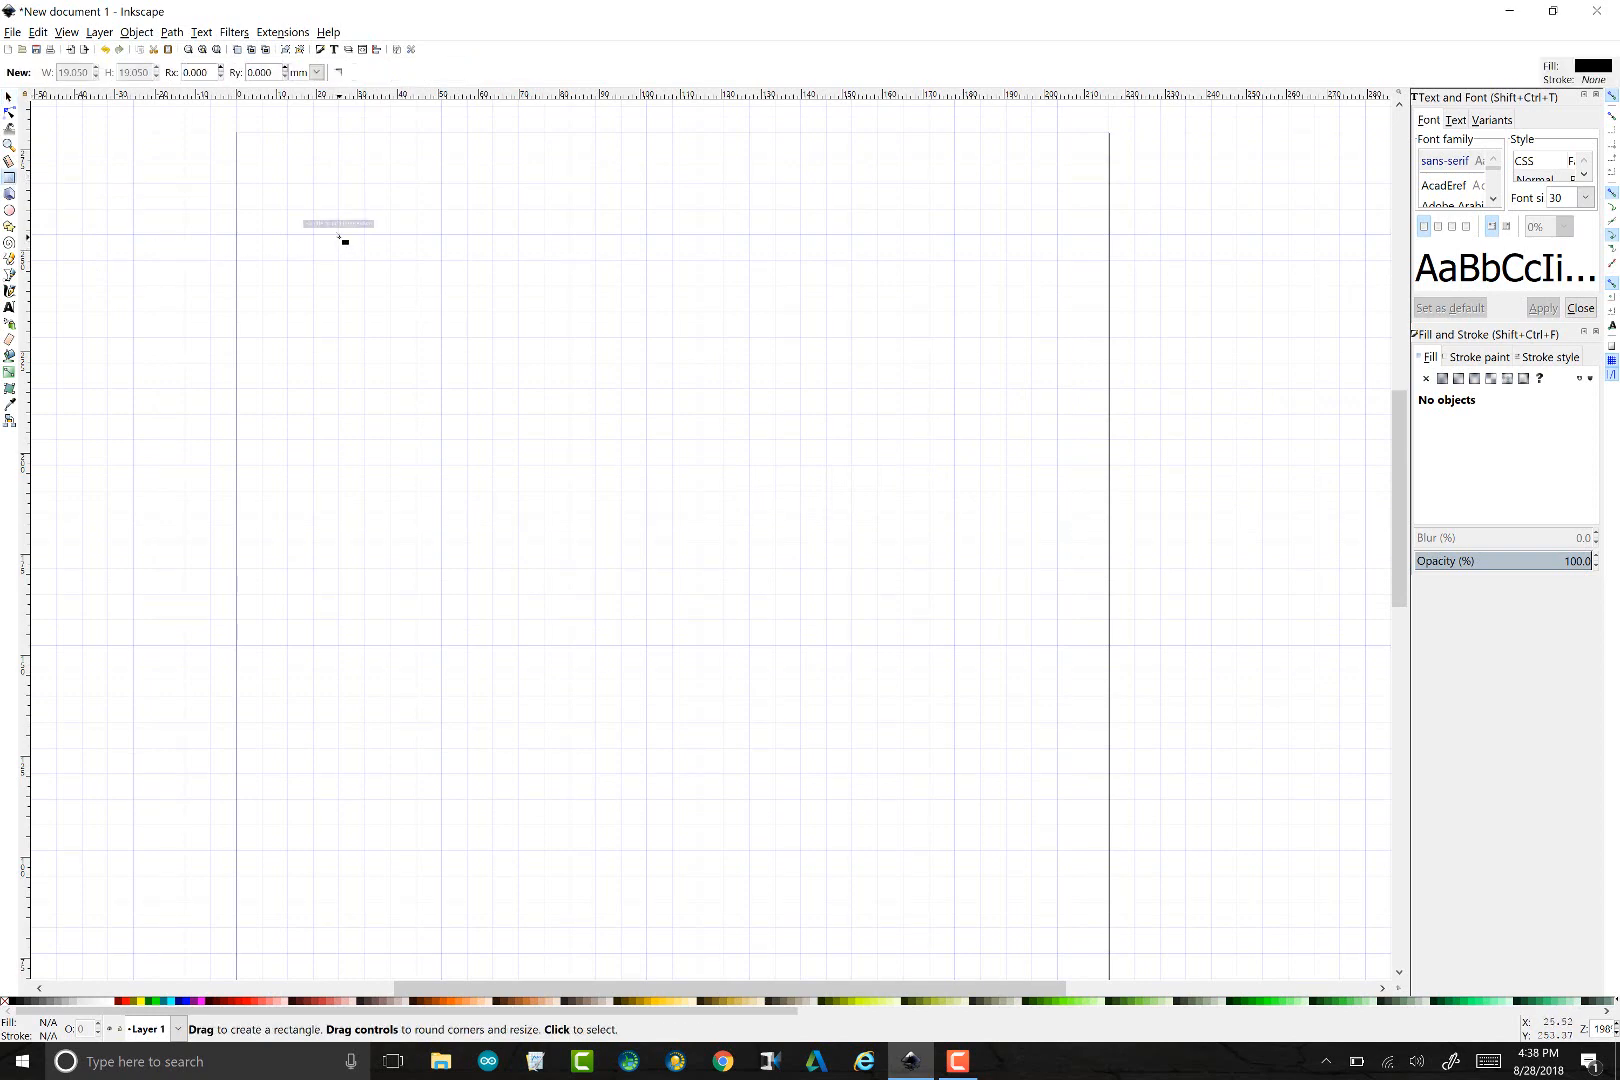
{"action": "left_click_drag", "start_coordinate": [338, 234], "coordinate": [441, 341]}
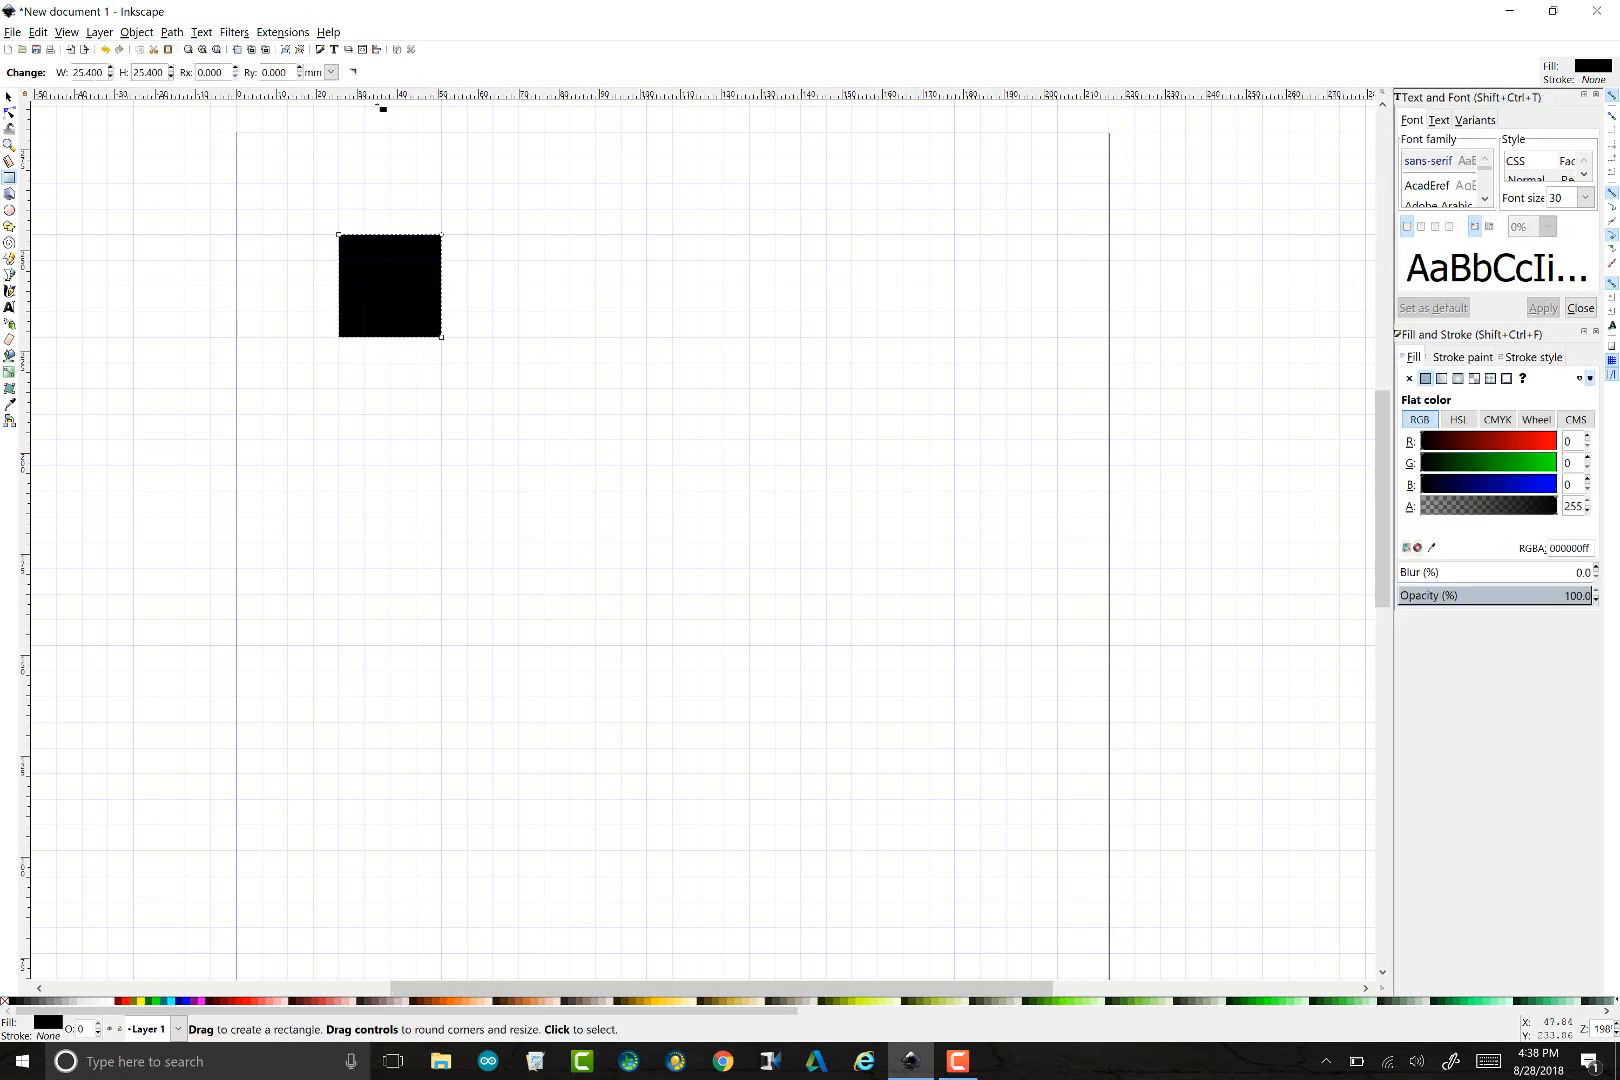
Switch the measurement units to inches for both the Rectangle tool and the Selector tool
{"action": "left_click", "coordinate": [331, 73]}
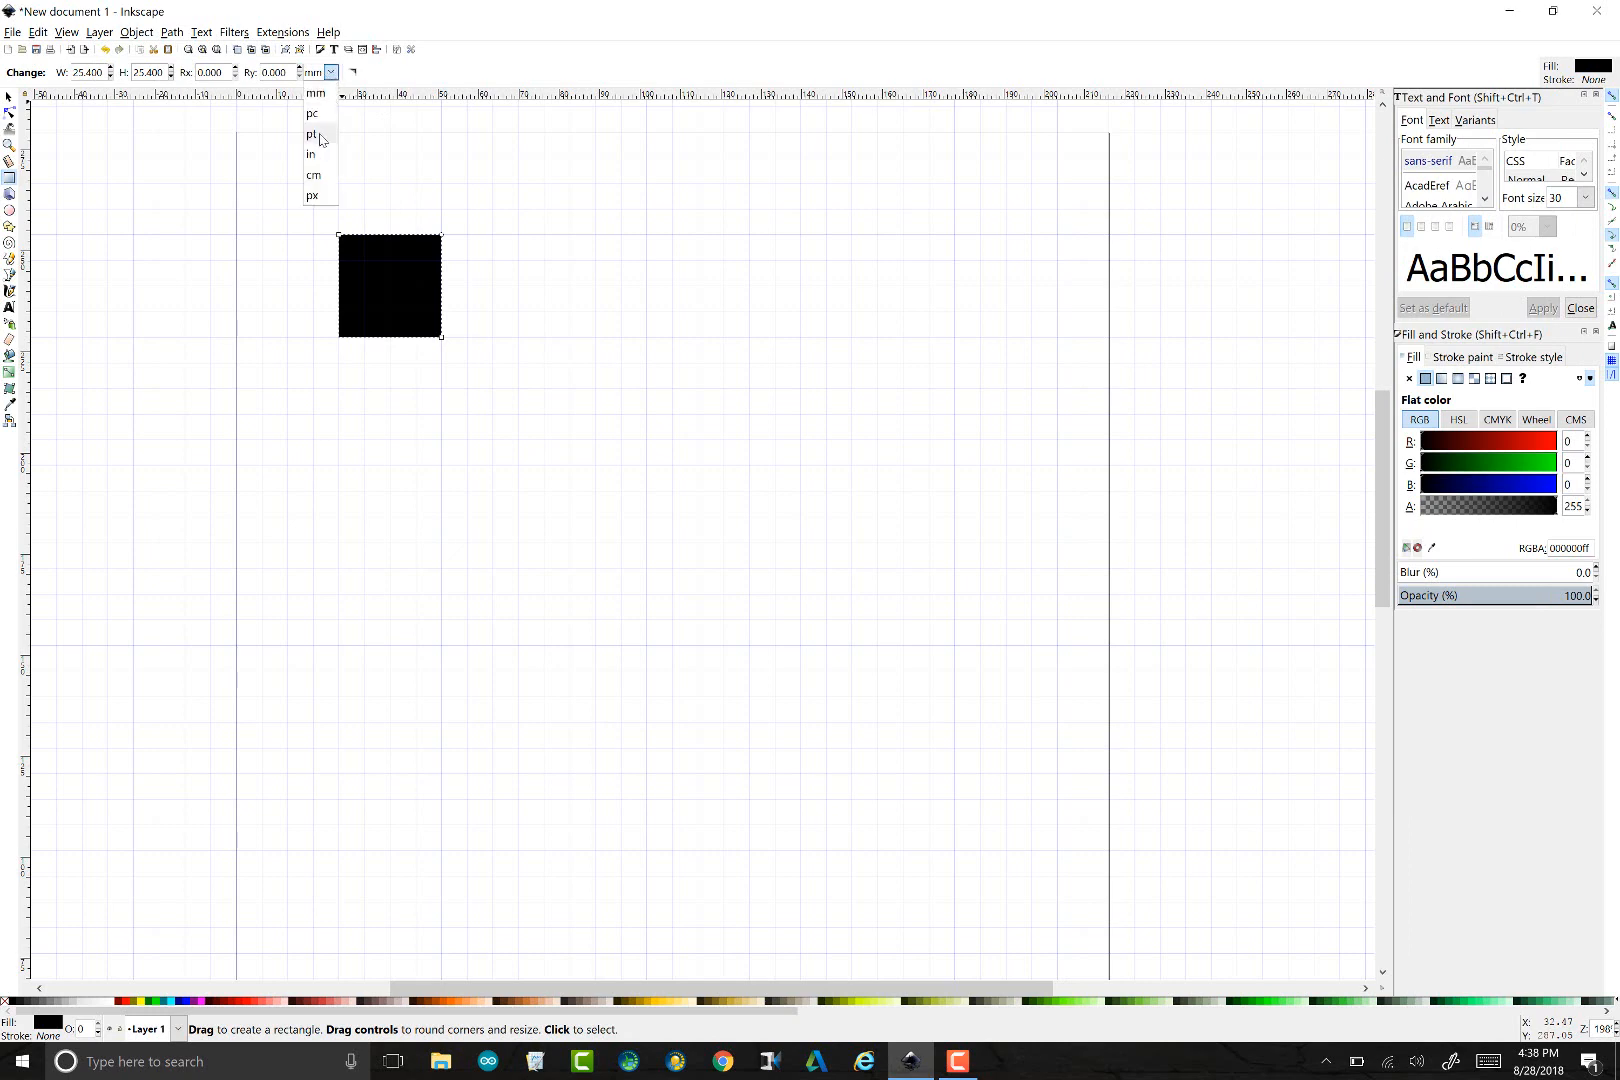
{"action": "left_click", "coordinate": [318, 154]}
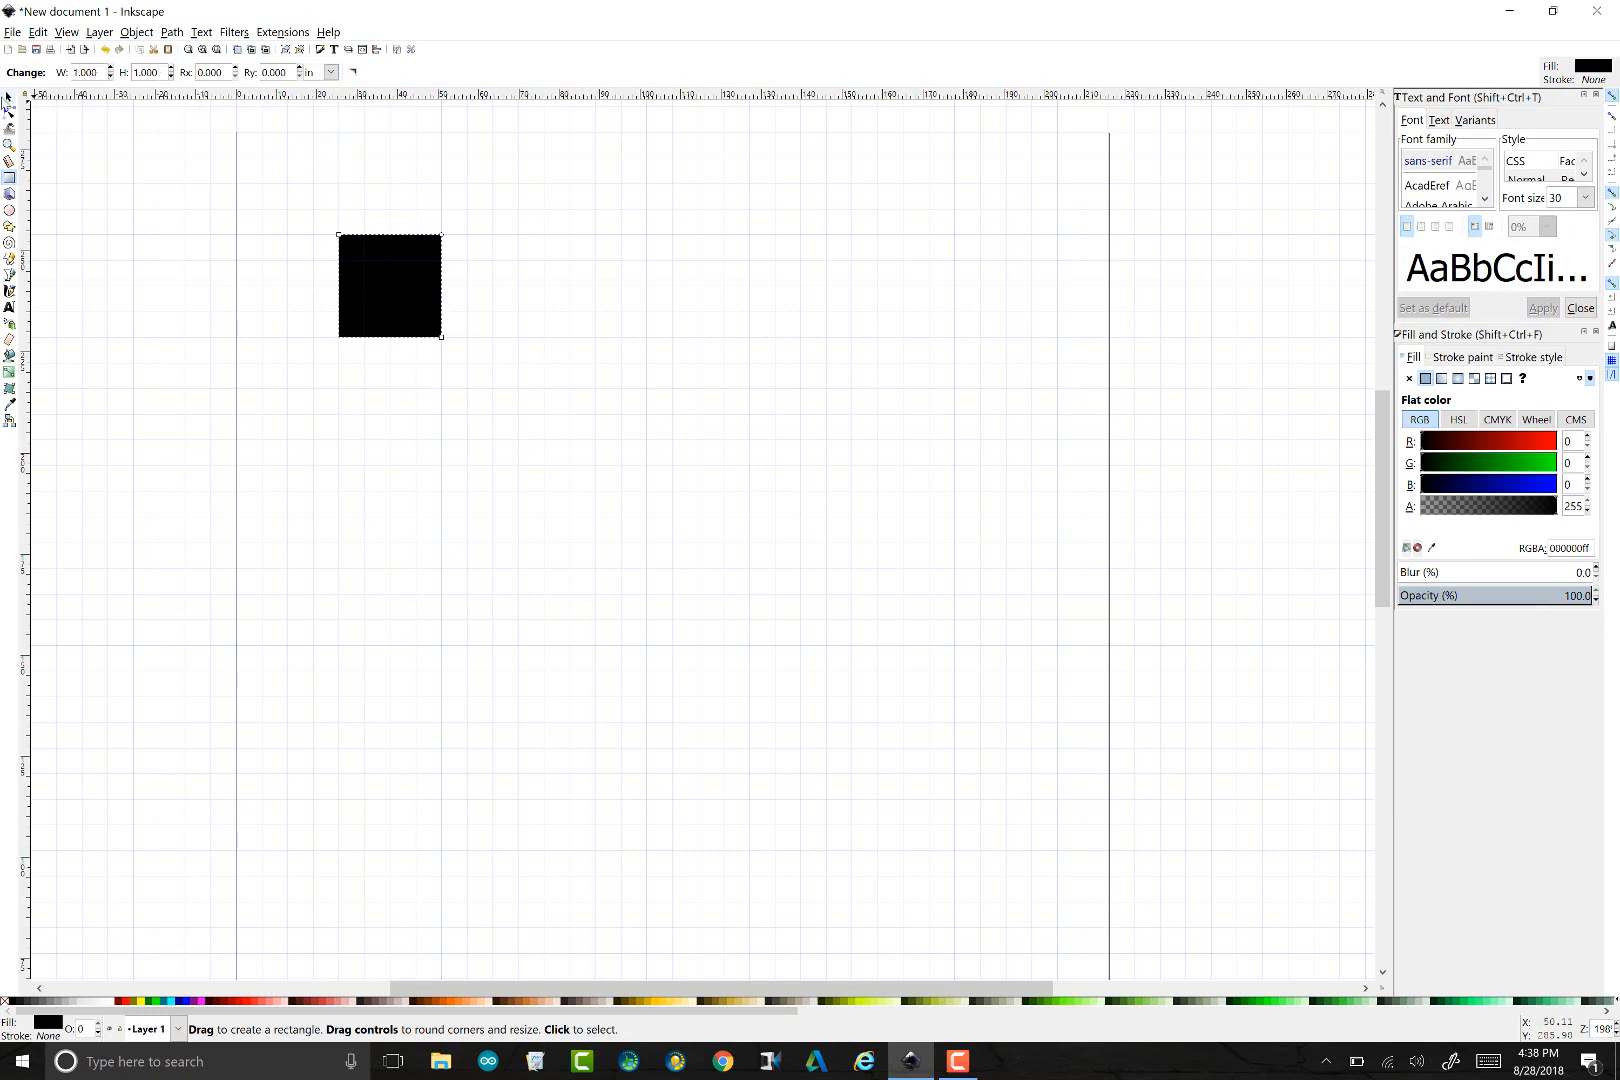
{"action": "left_click", "coordinate": [8, 97]}
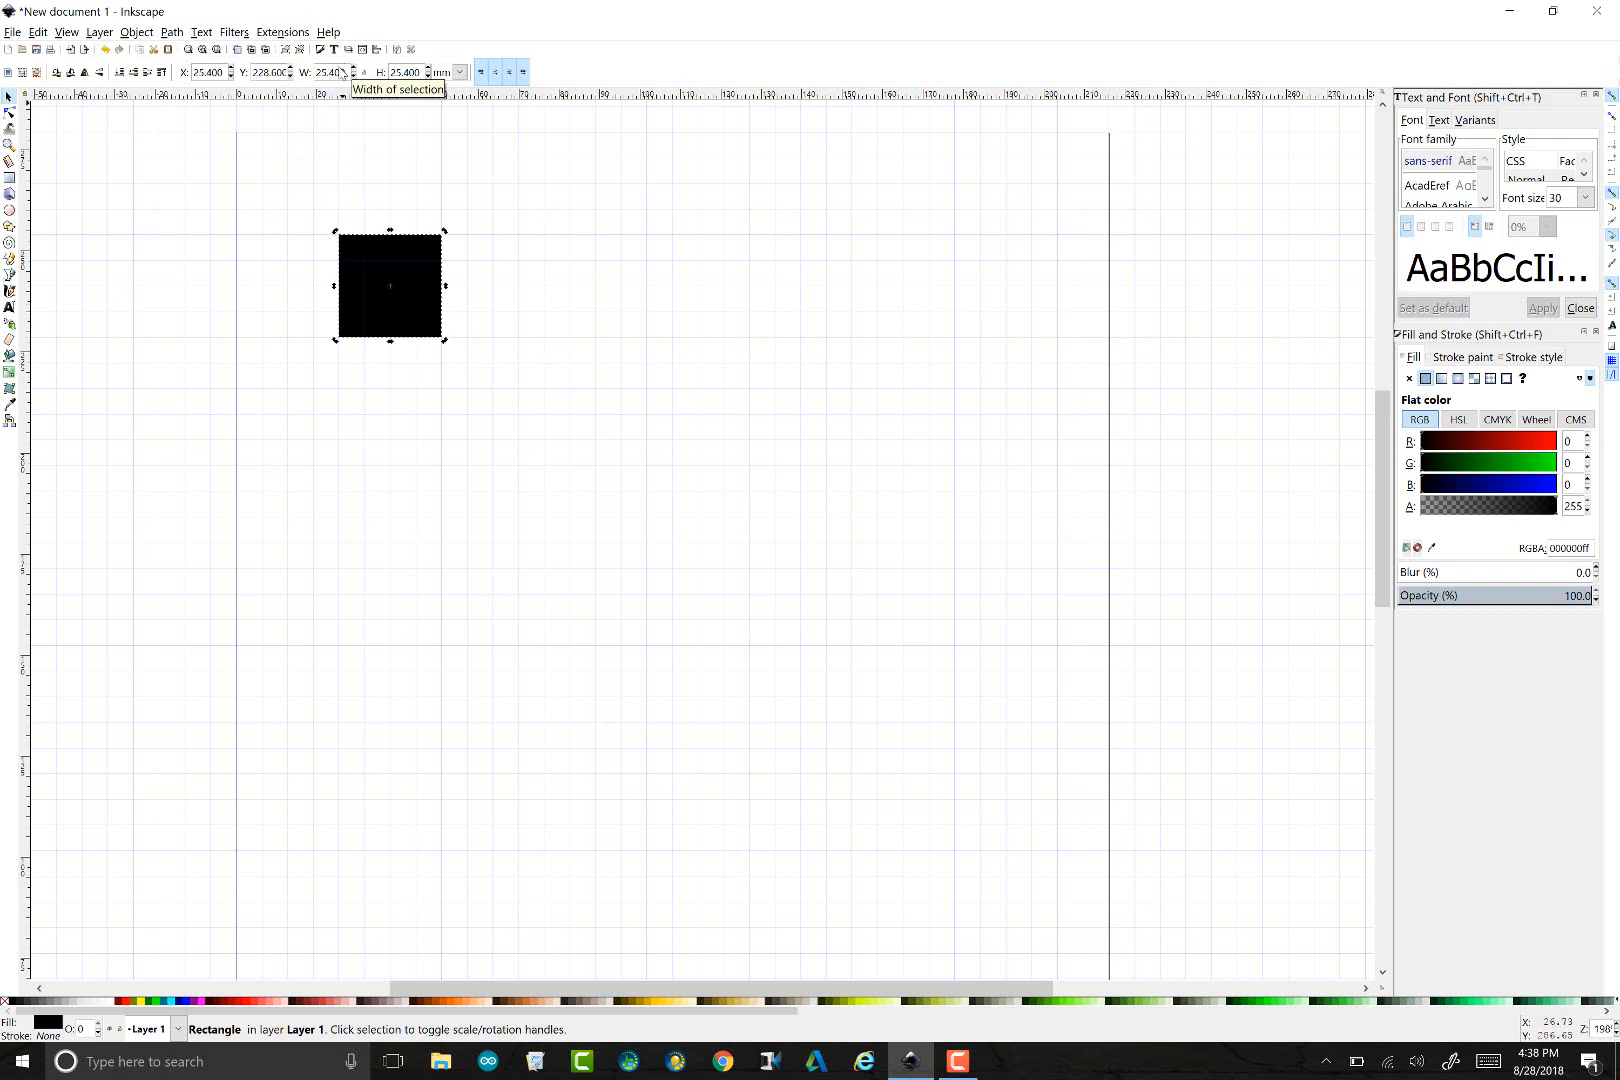
{"action": "left_click", "coordinate": [457, 77]}
{"action": "left_click", "coordinate": [452, 157]}
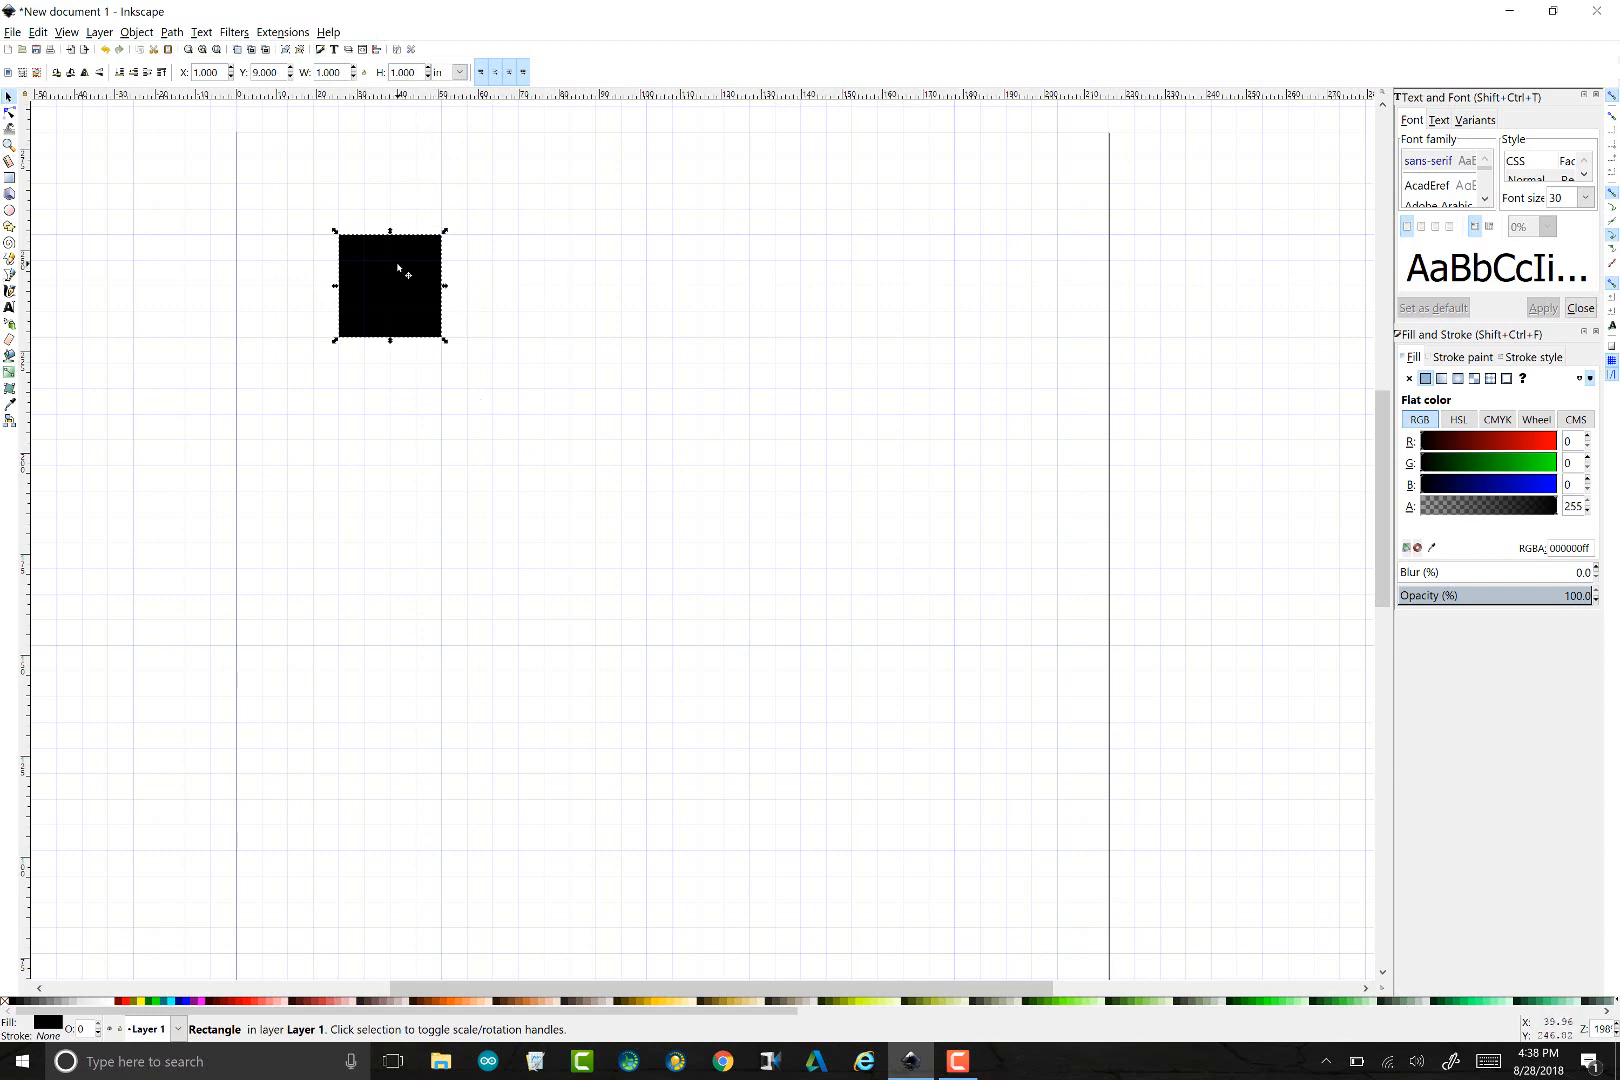
Give the square a red stroke and a navy blue fill
{"action": "scroll", "coordinate": [397, 266], "scroll_direction": "up", "scroll_amount": 3}
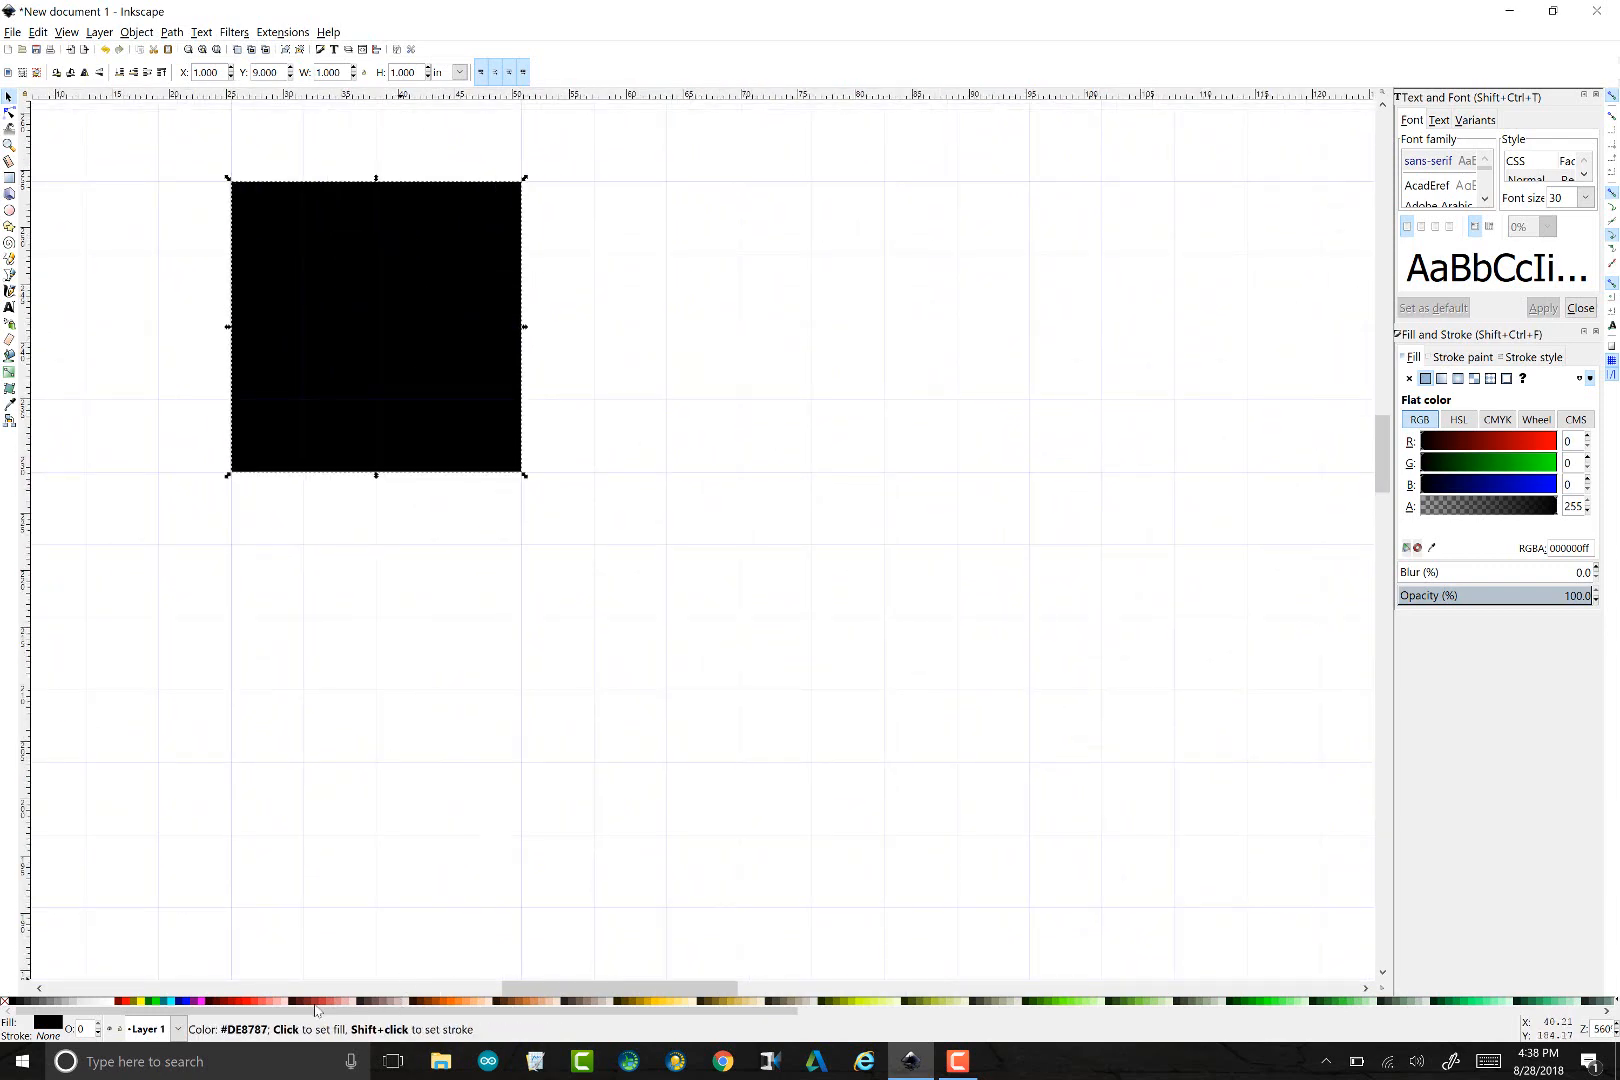
{"action": "right_click", "coordinate": [182, 1003]}
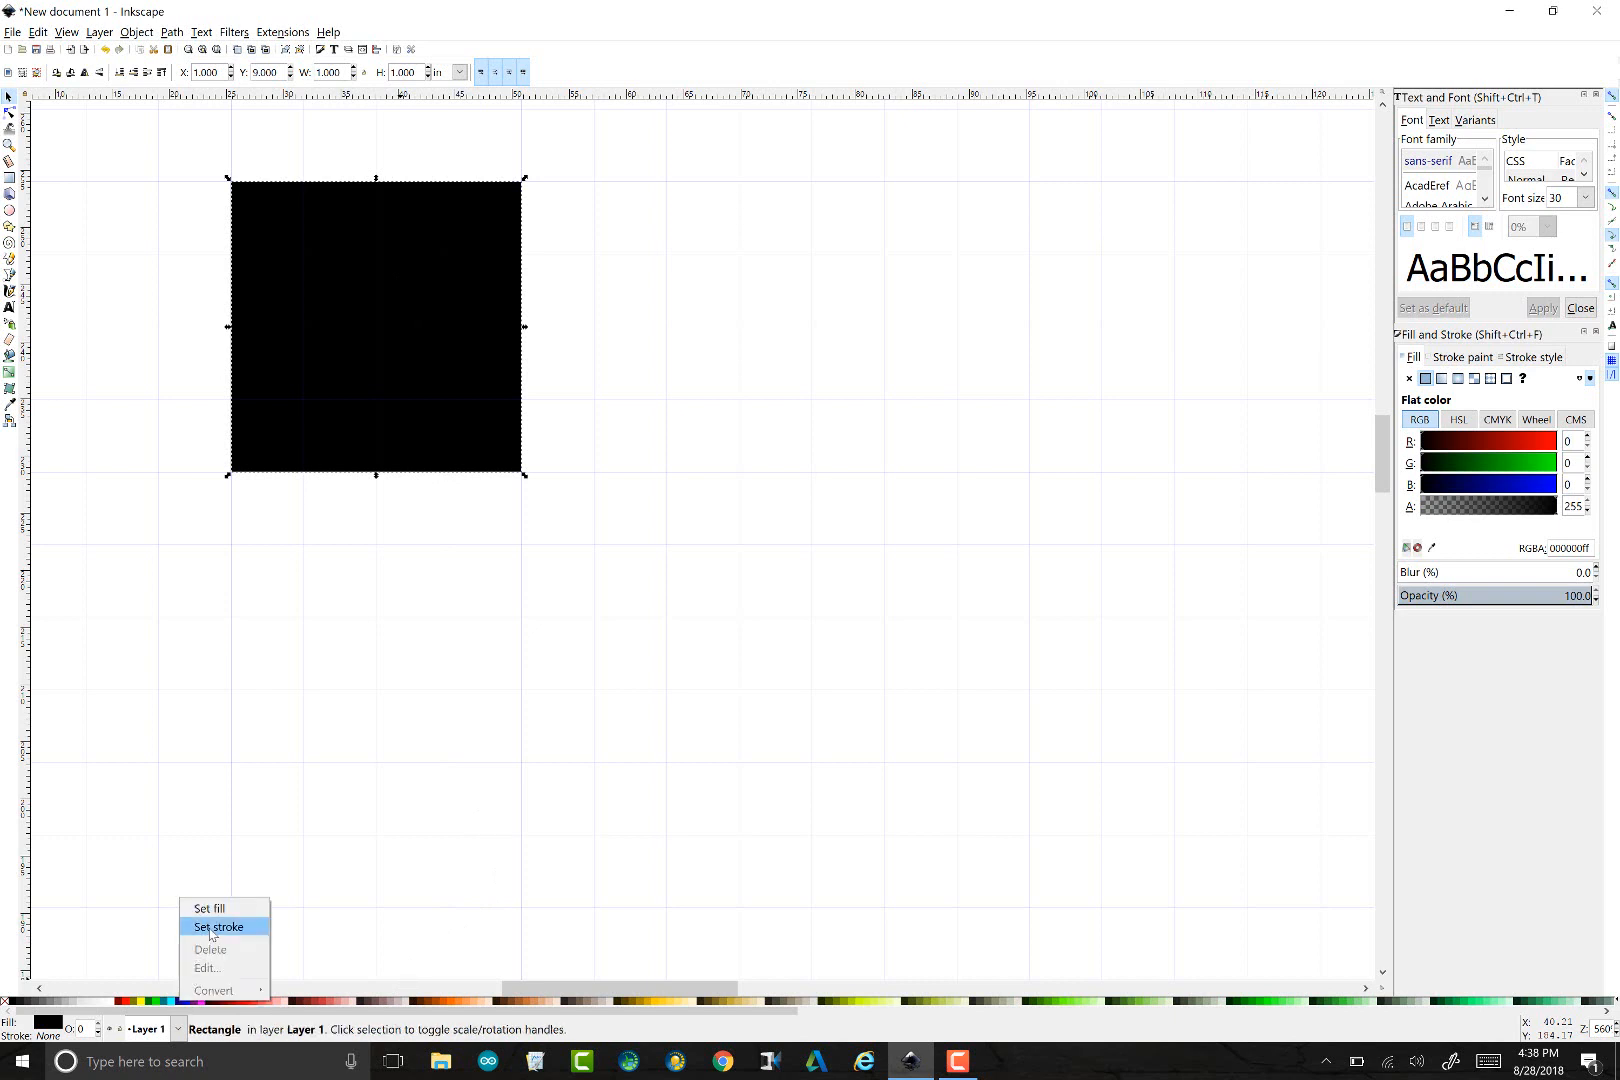
{"action": "left_click", "coordinate": [212, 930]}
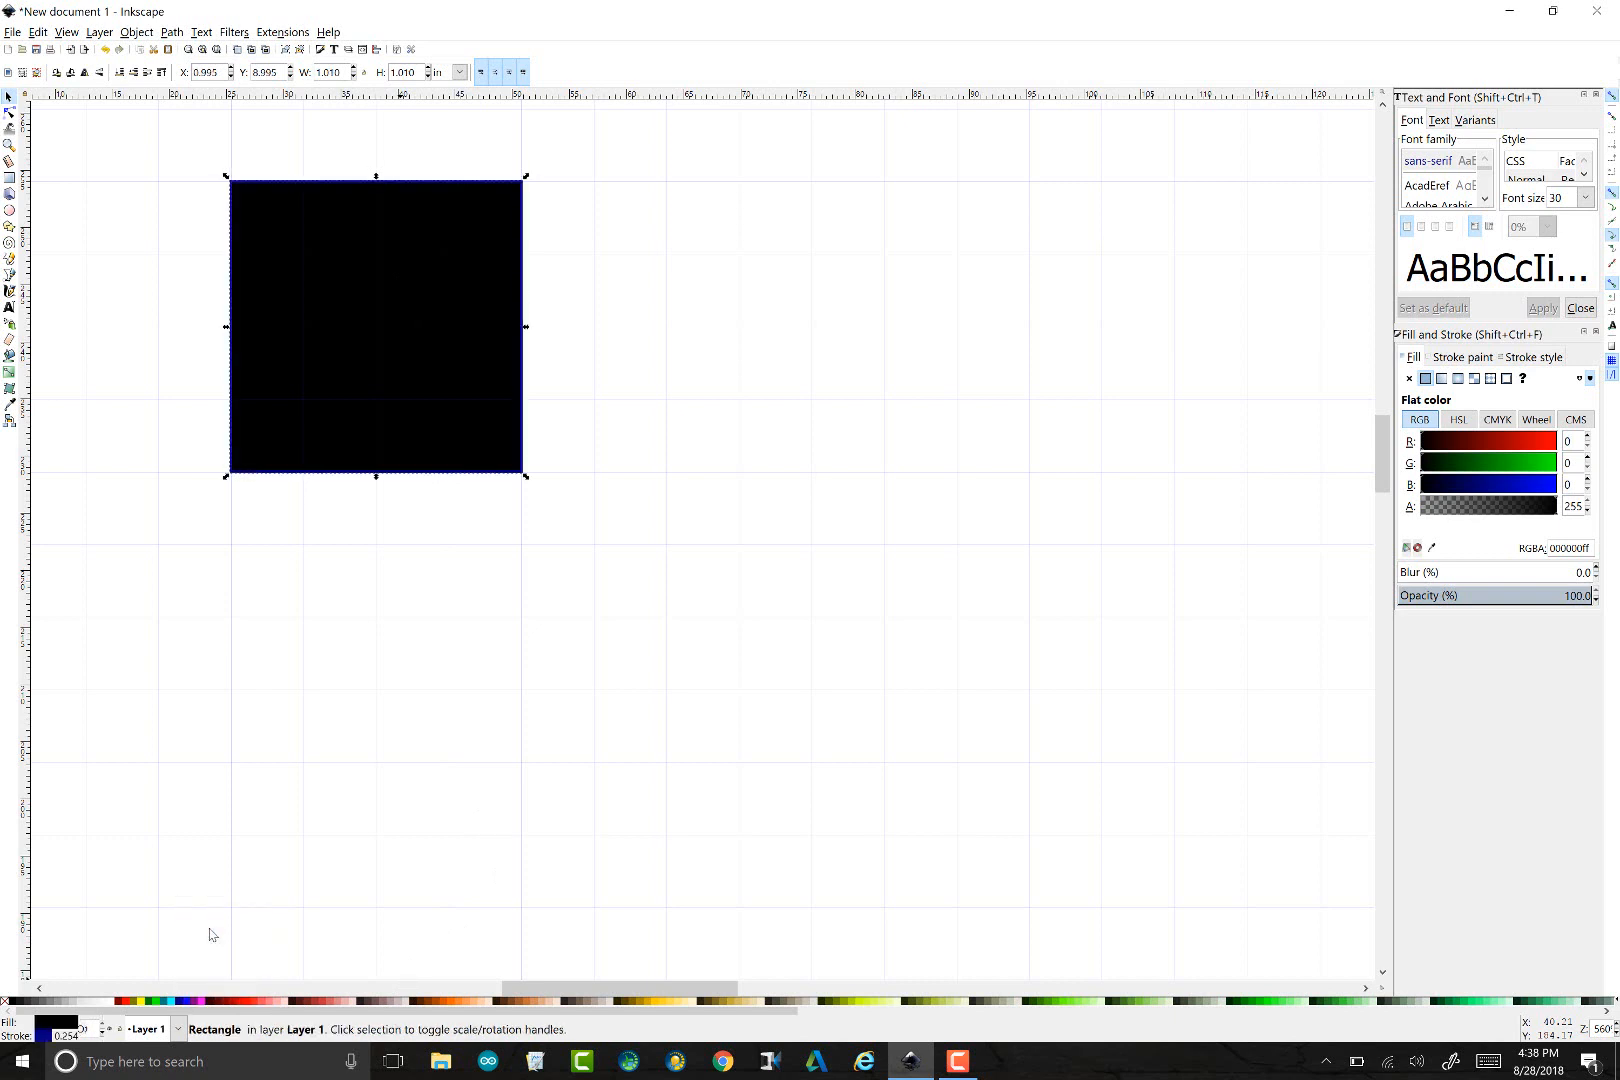
{"action": "right_click", "coordinate": [125, 1003]}
{"action": "left_click", "coordinate": [152, 929]}
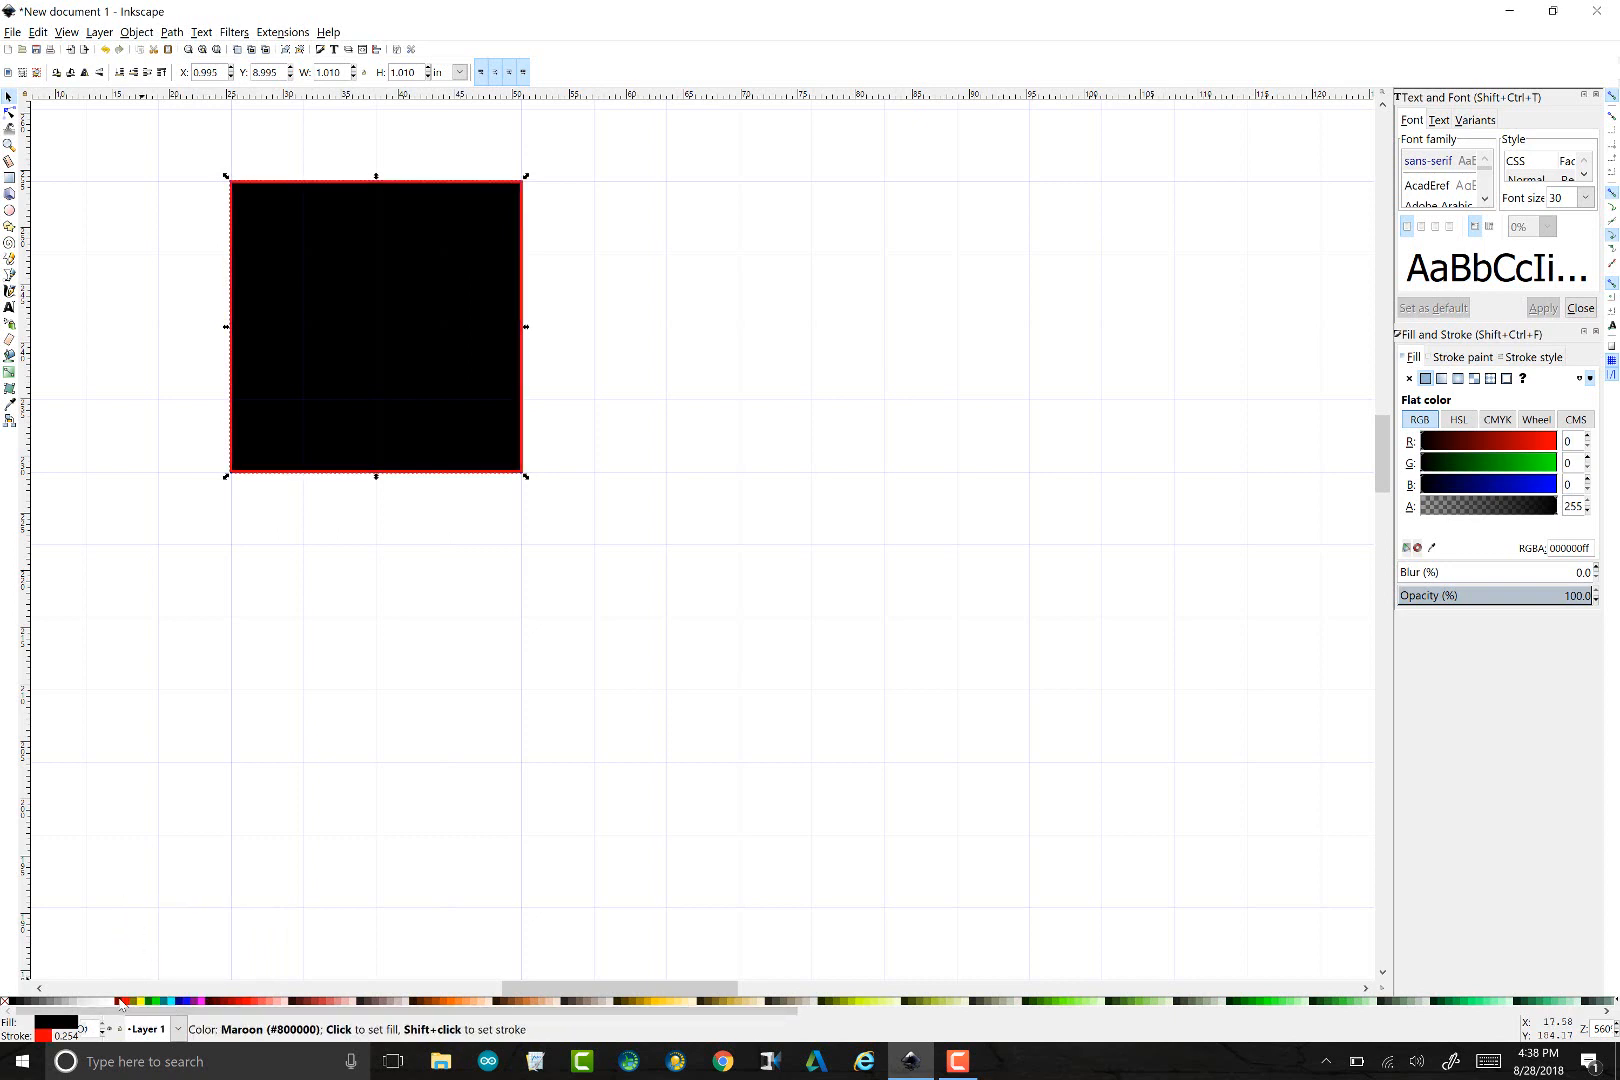
{"action": "right_click", "coordinate": [177, 1003]}
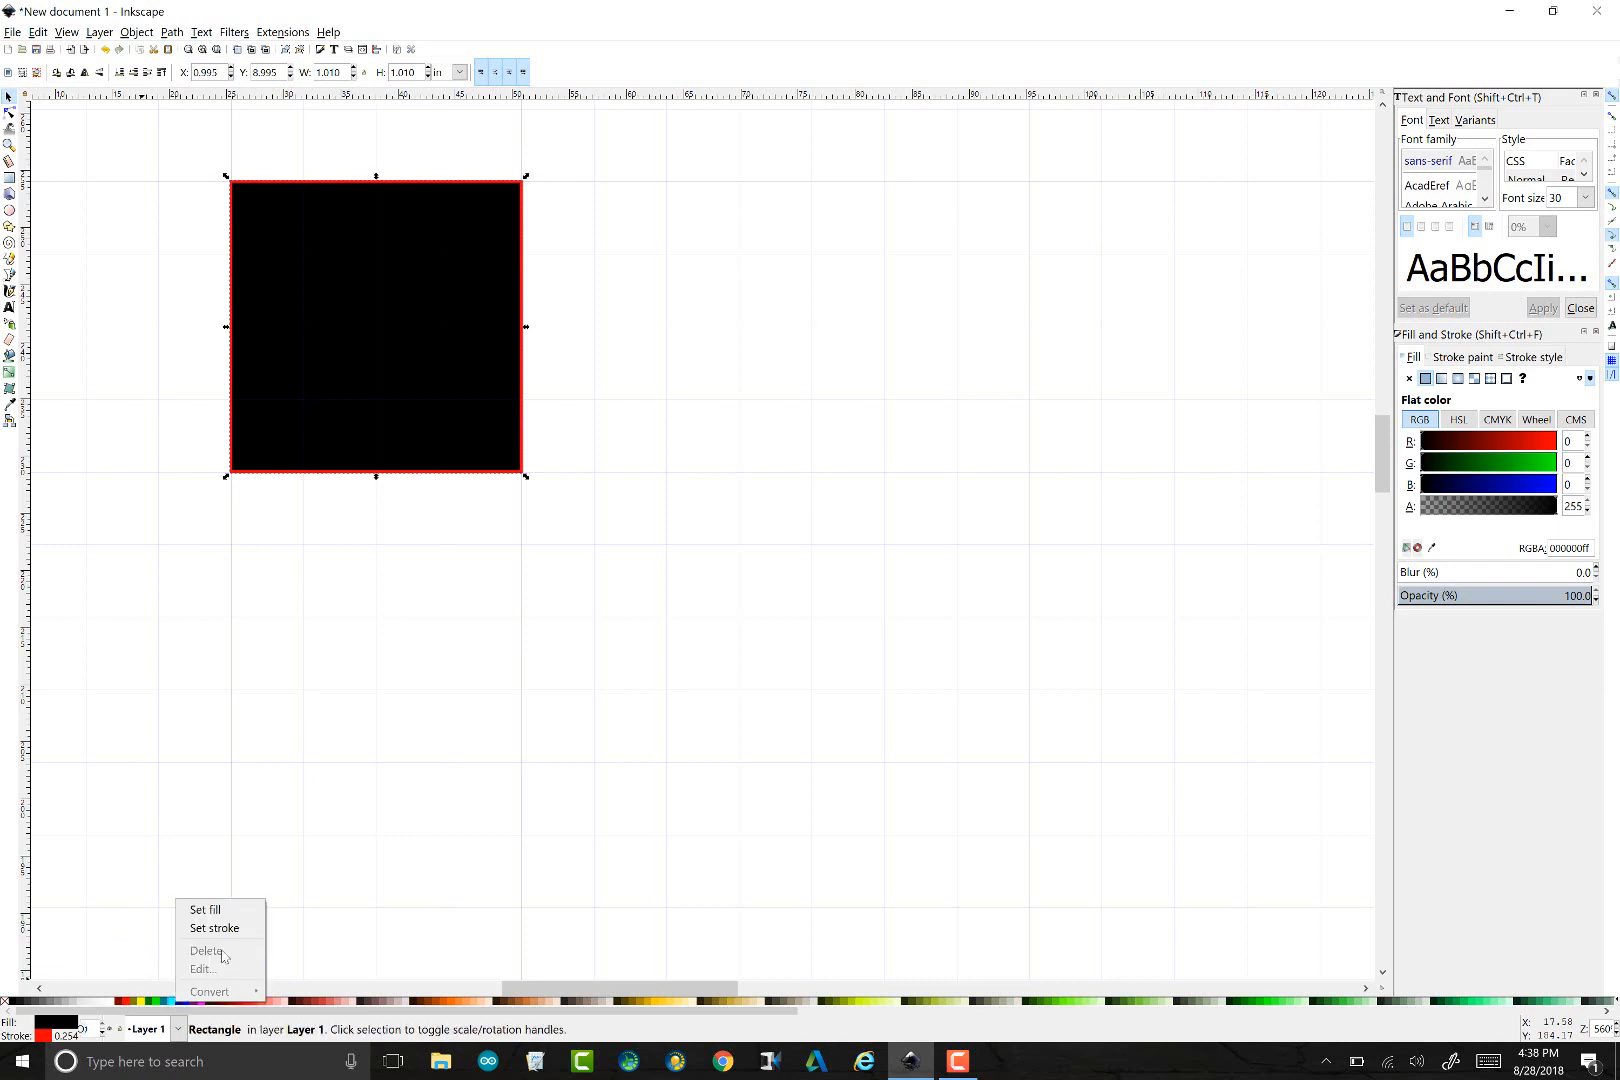
{"action": "left_click", "coordinate": [240, 912]}
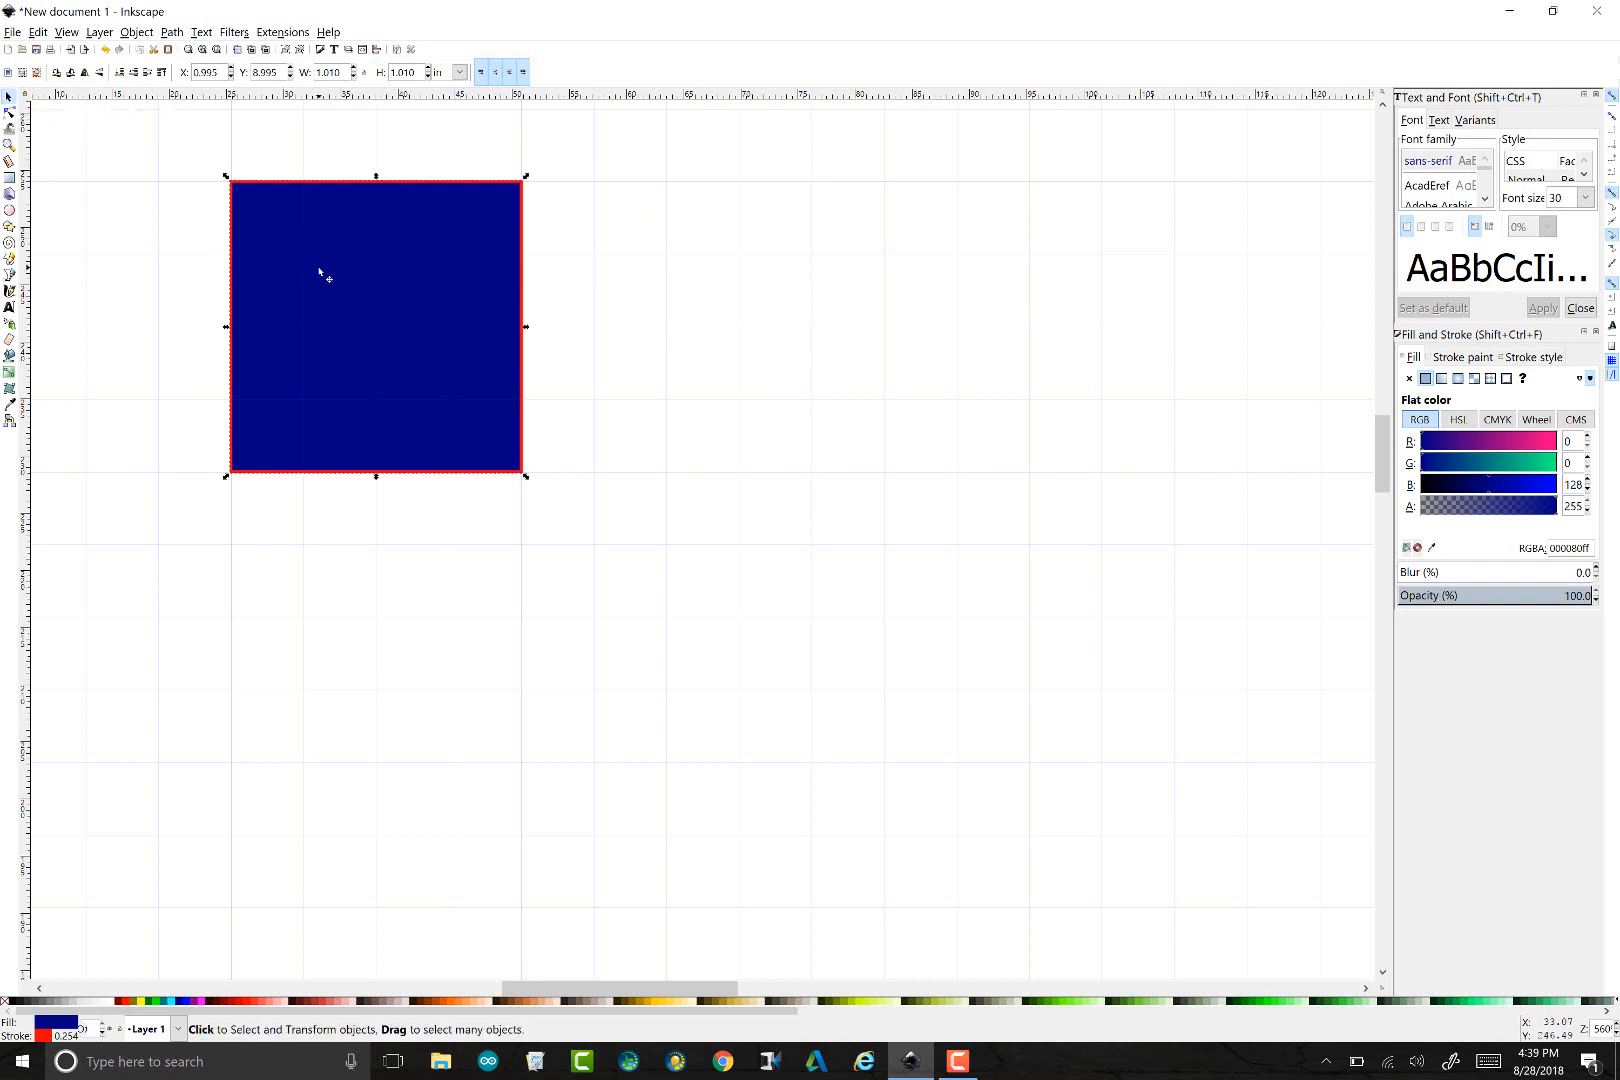
Paste a copy of the square and place it overlapping the original, offset 0.5 in to the right and 0.5 in down
{"action": "key", "text": "ctrl+v"}
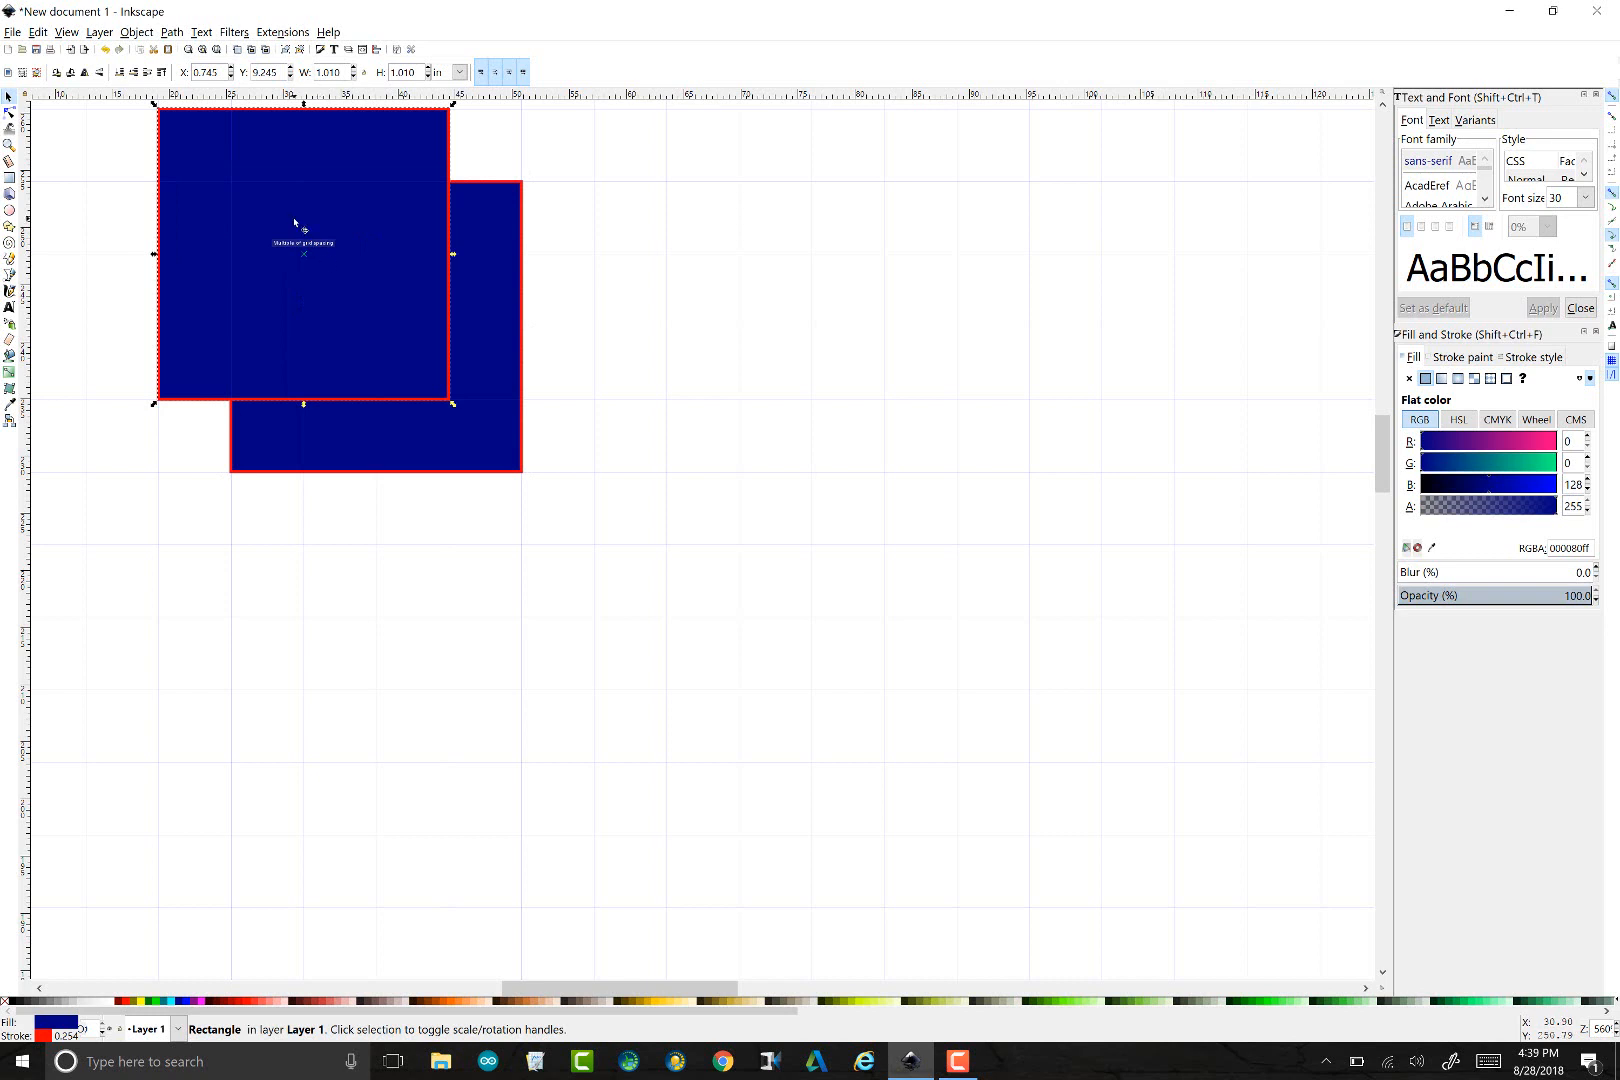
{"action": "left_click_drag", "start_coordinate": [320, 272], "coordinate": [522, 456]}
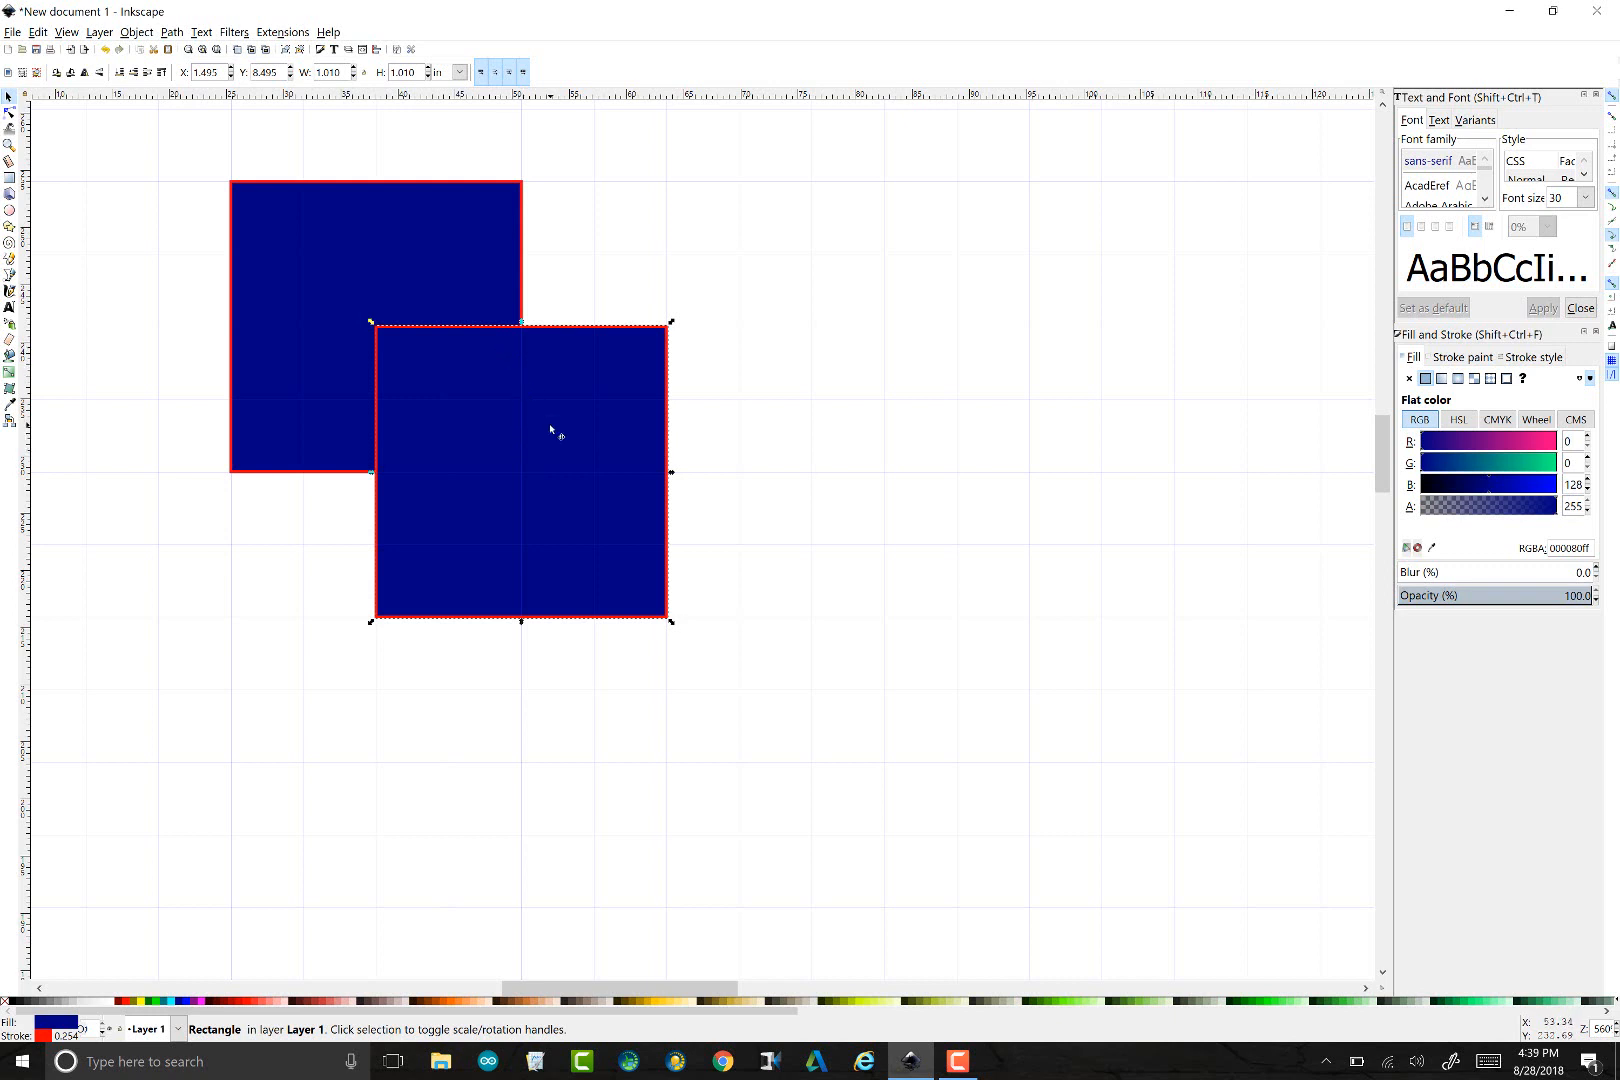
Select both overlapping squares and merge them into one path with Union
{"action": "left_click", "coordinate": [433, 276], "text": "shift"}
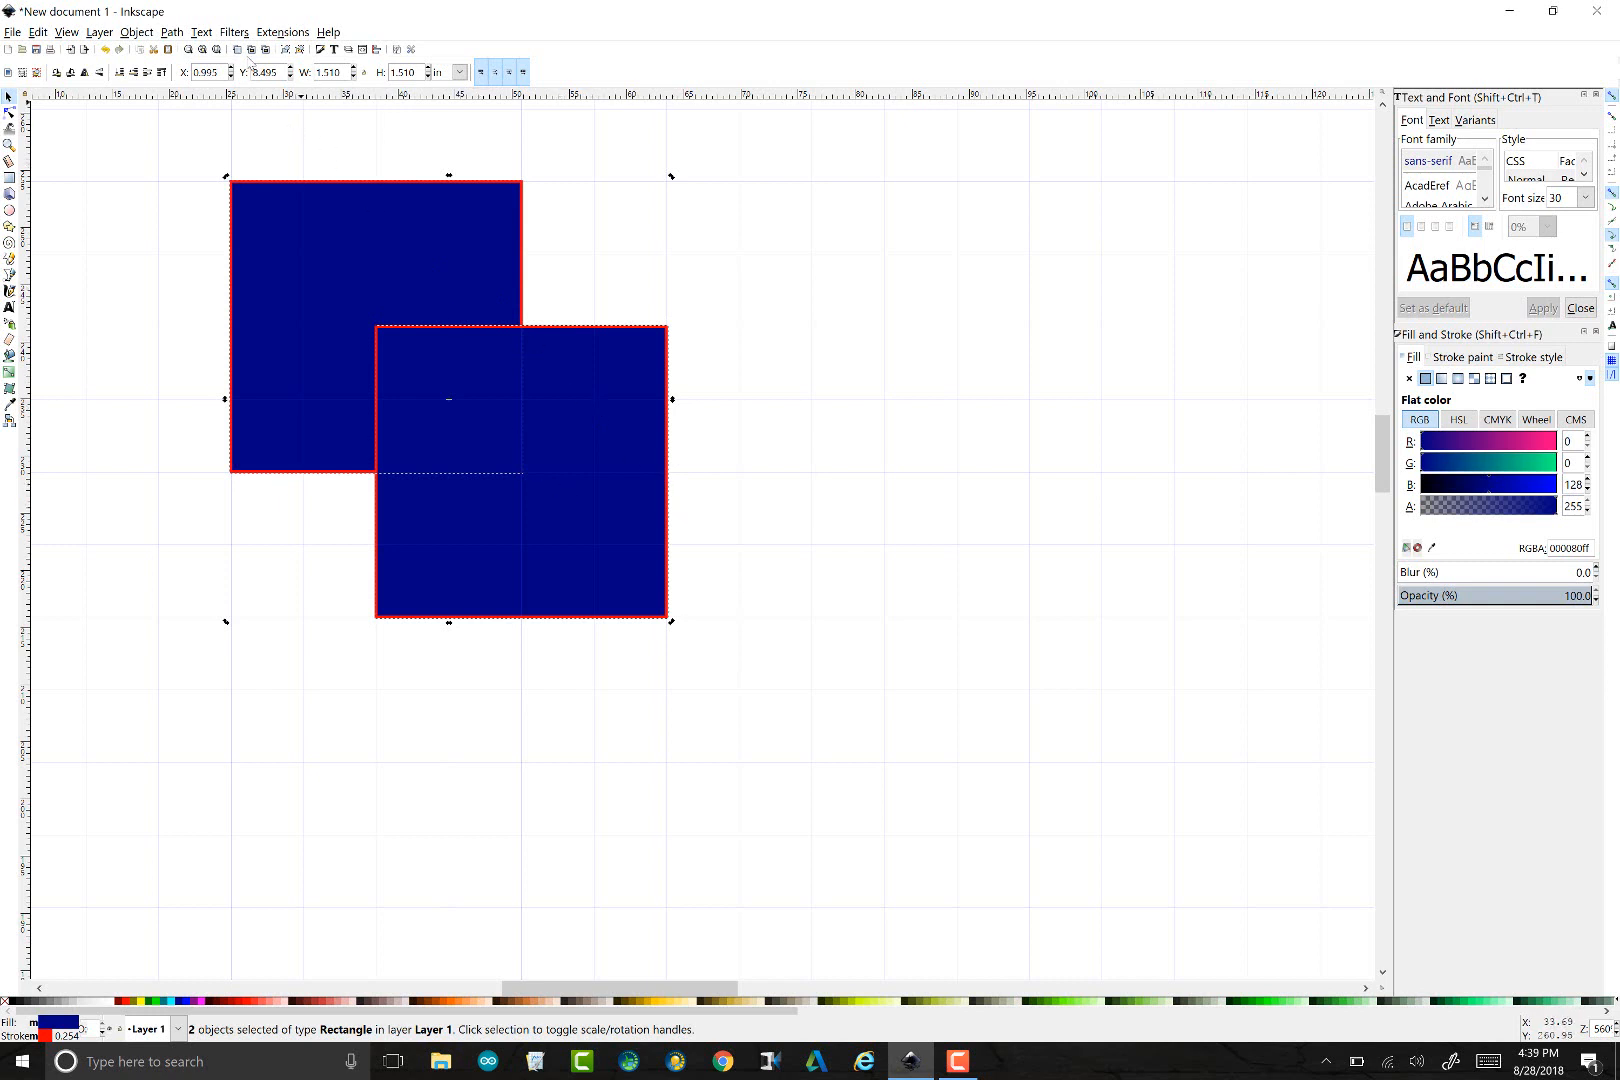
{"action": "left_click", "coordinate": [137, 32]}
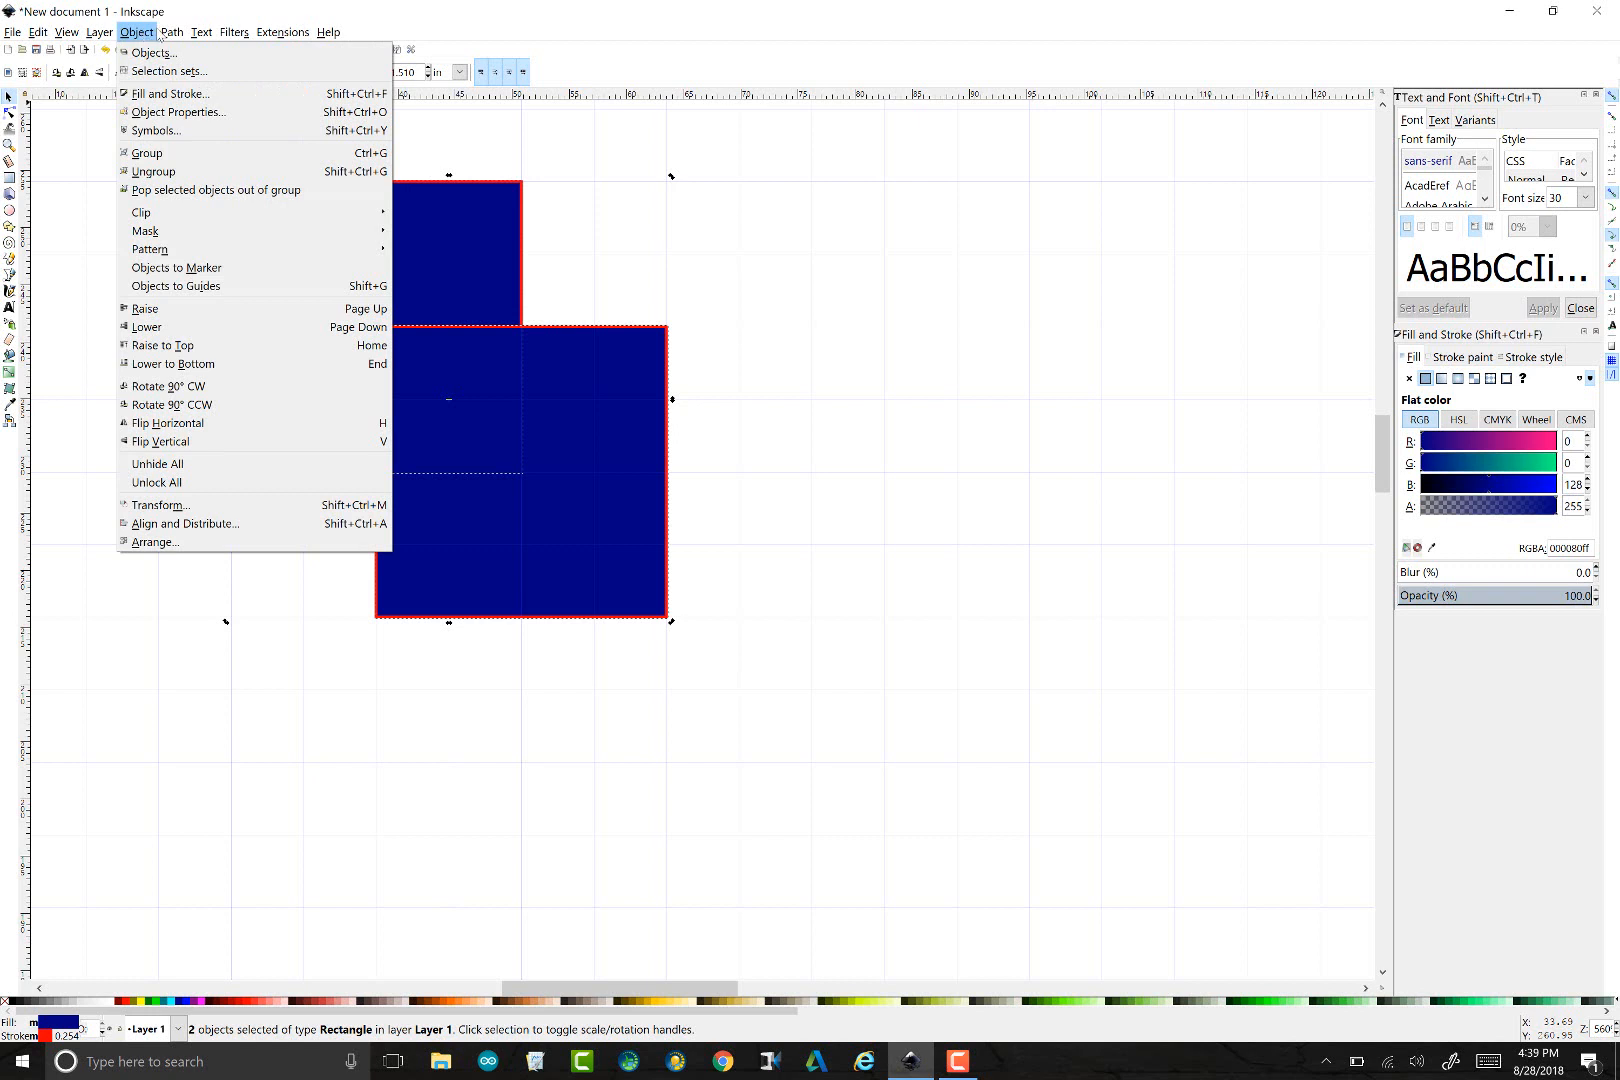
{"action": "mouse_move", "coordinate": [168, 36]}
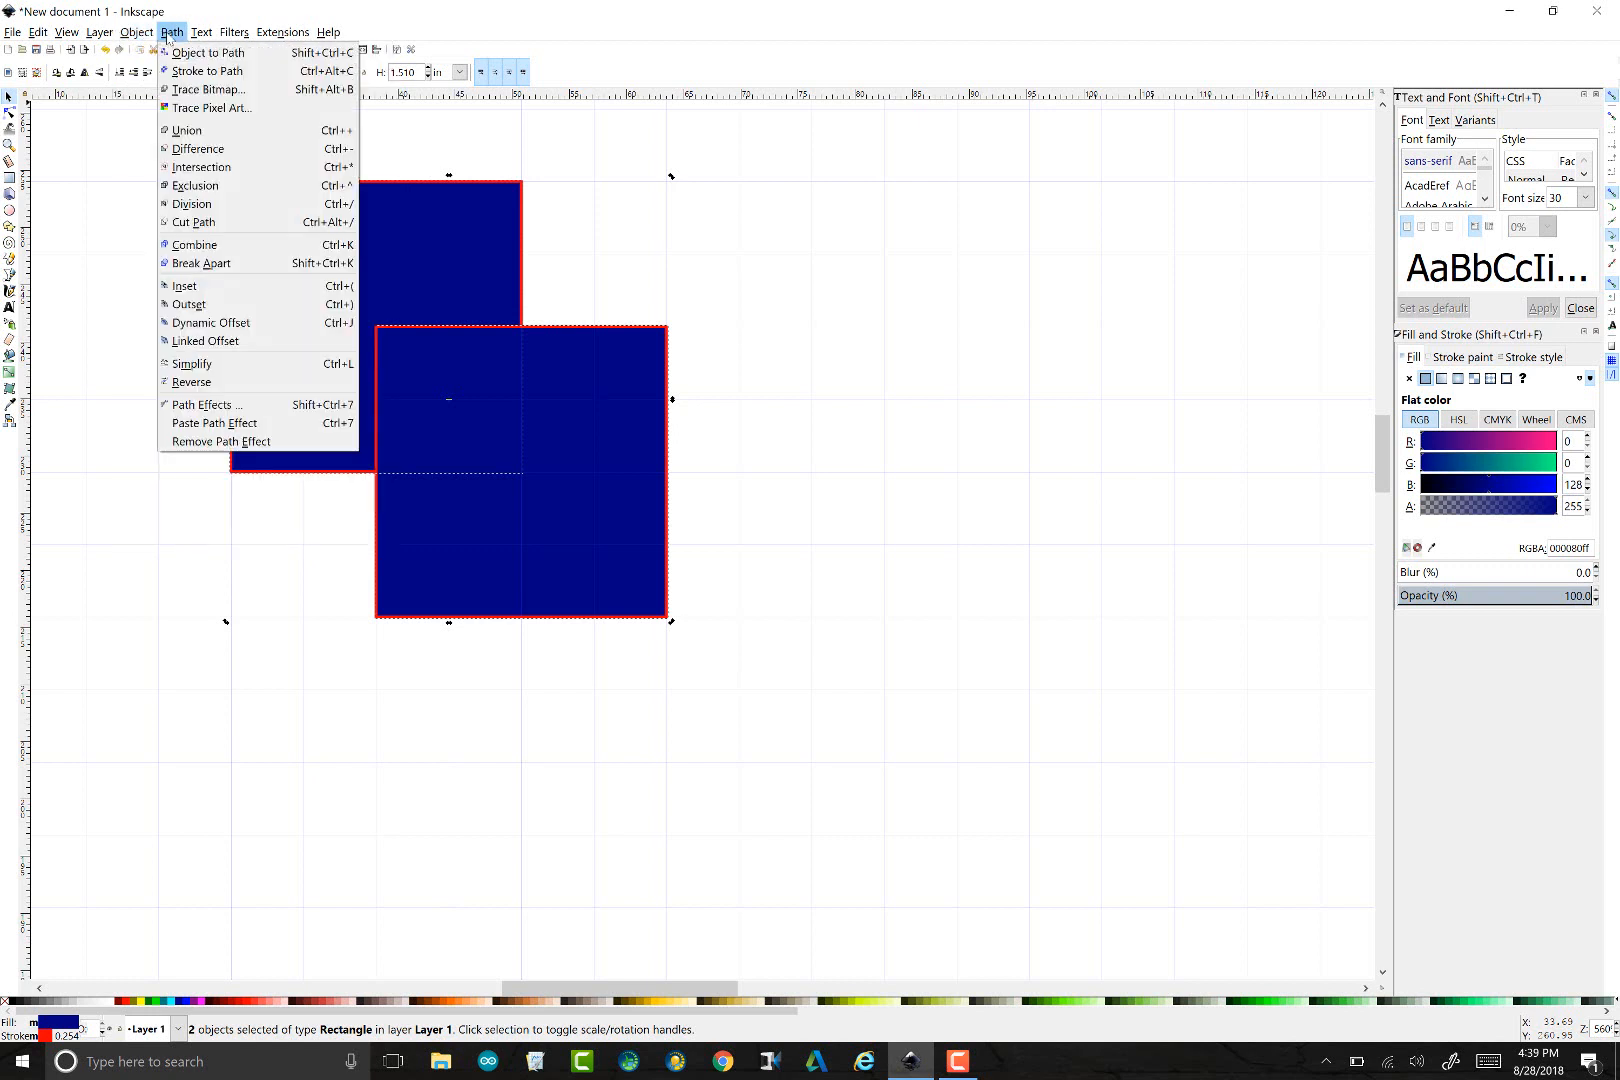
{"action": "left_click", "coordinate": [218, 138]}
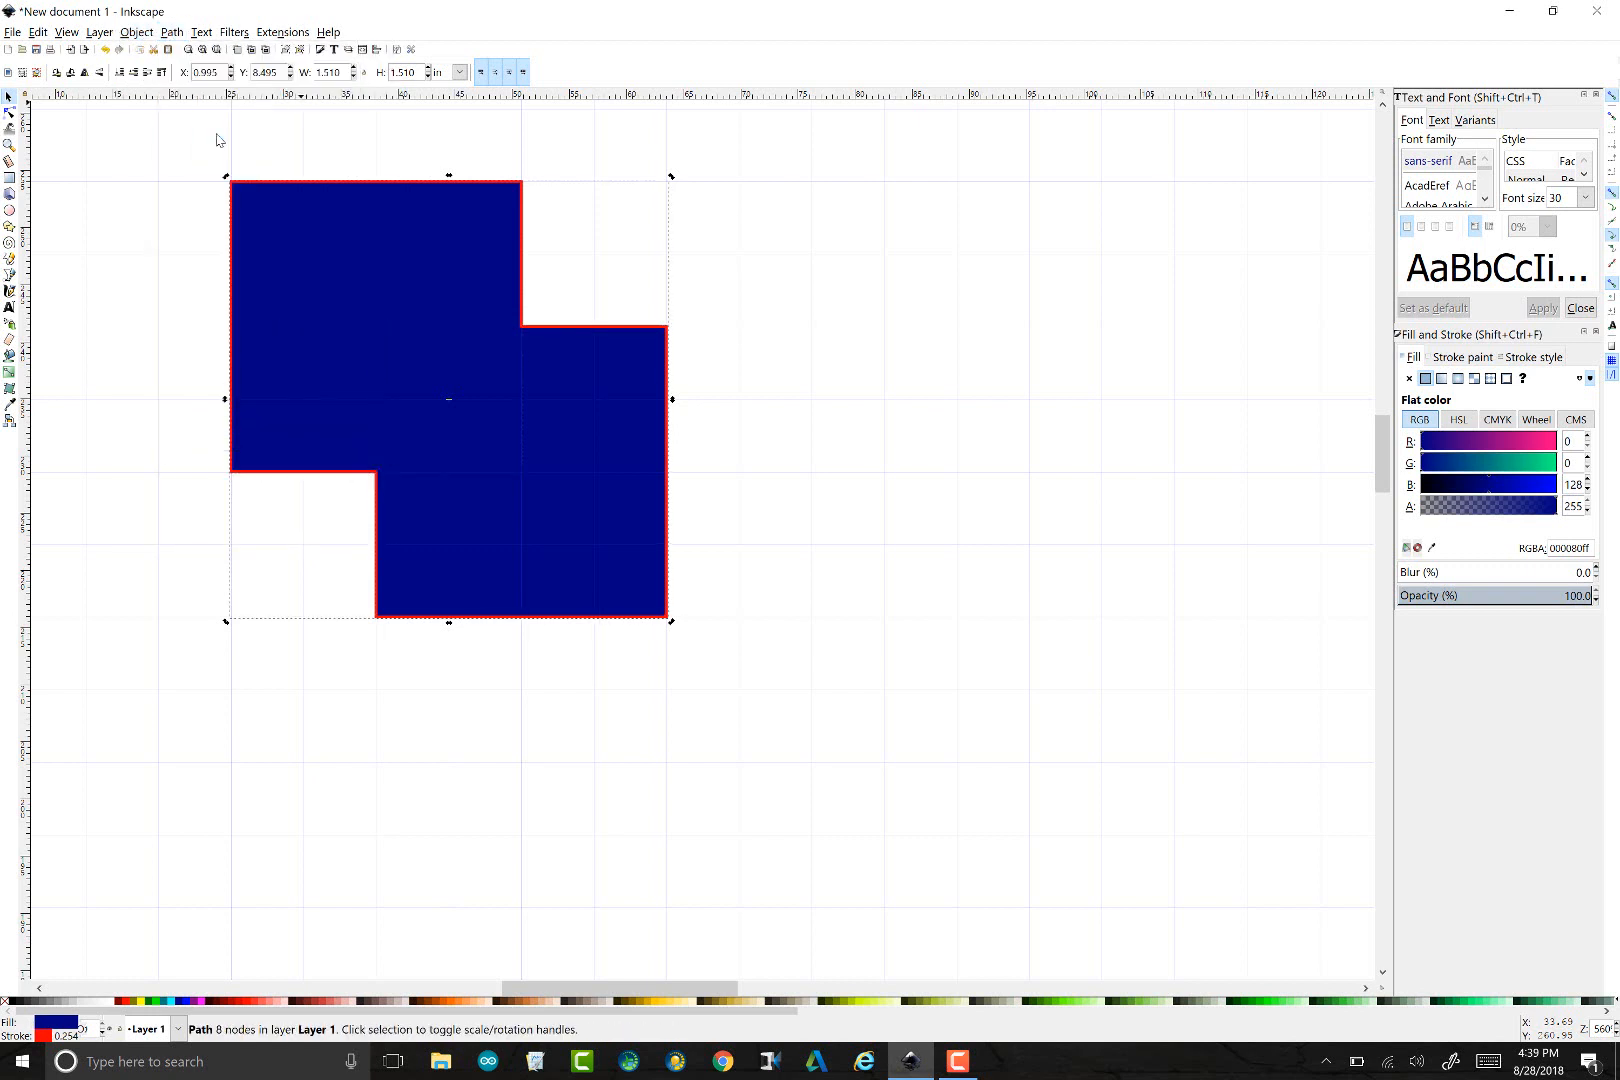
Move the merged shape as a test, and undo both the move and the union
{"action": "left_click_drag", "start_coordinate": [561, 590], "coordinate": [477, 403]}
{"action": "key", "text": "ctrl+z"}
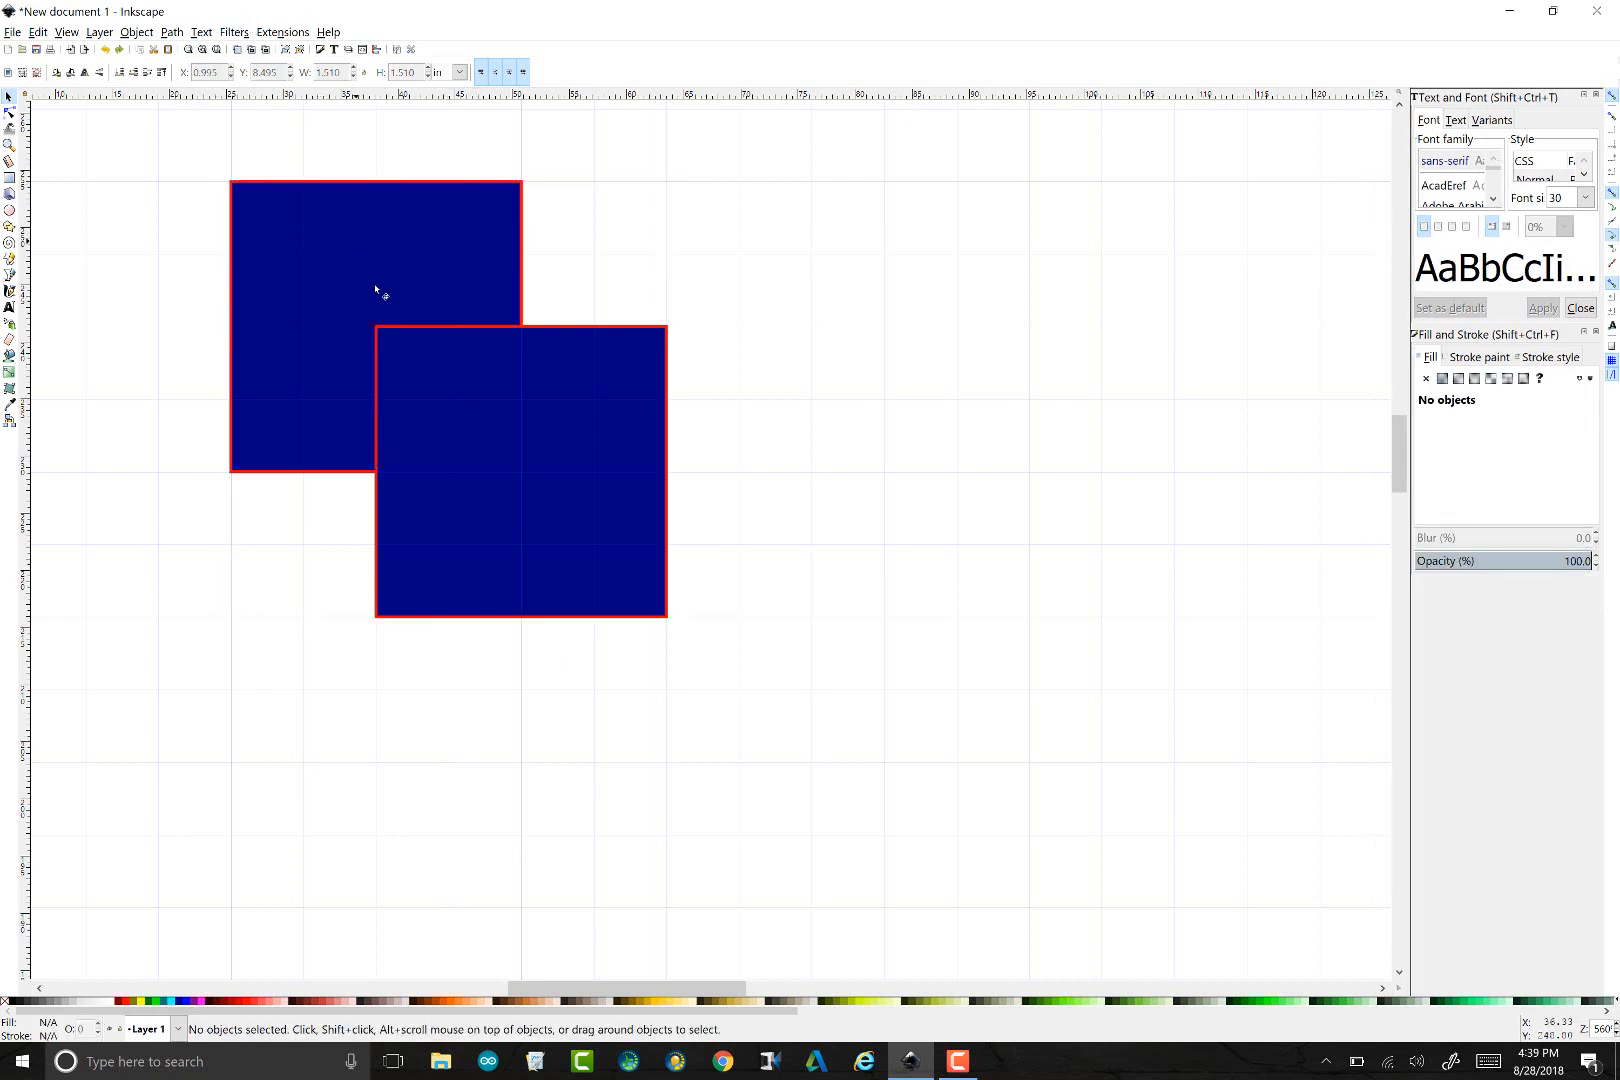
Group the two overlapping squares as a test and ungroup them again
{"action": "left_click", "coordinate": [466, 419]}
{"action": "left_click", "coordinate": [388, 308], "text": "shift"}
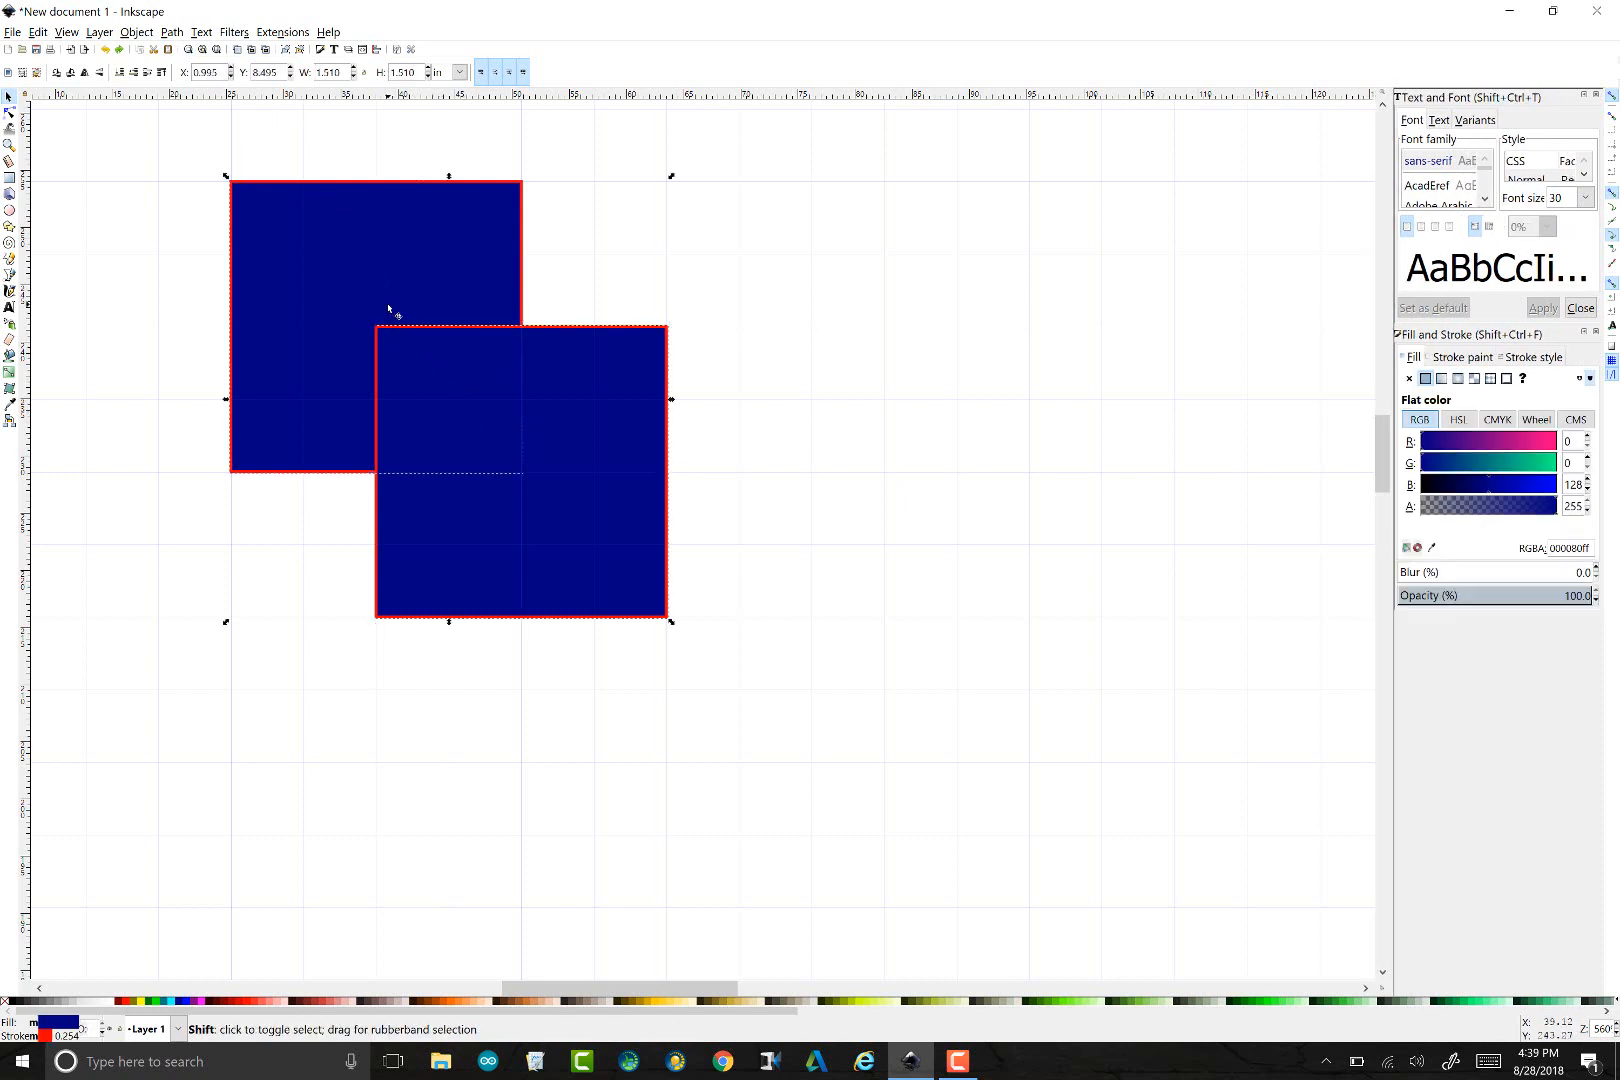
{"action": "left_click", "coordinate": [138, 32]}
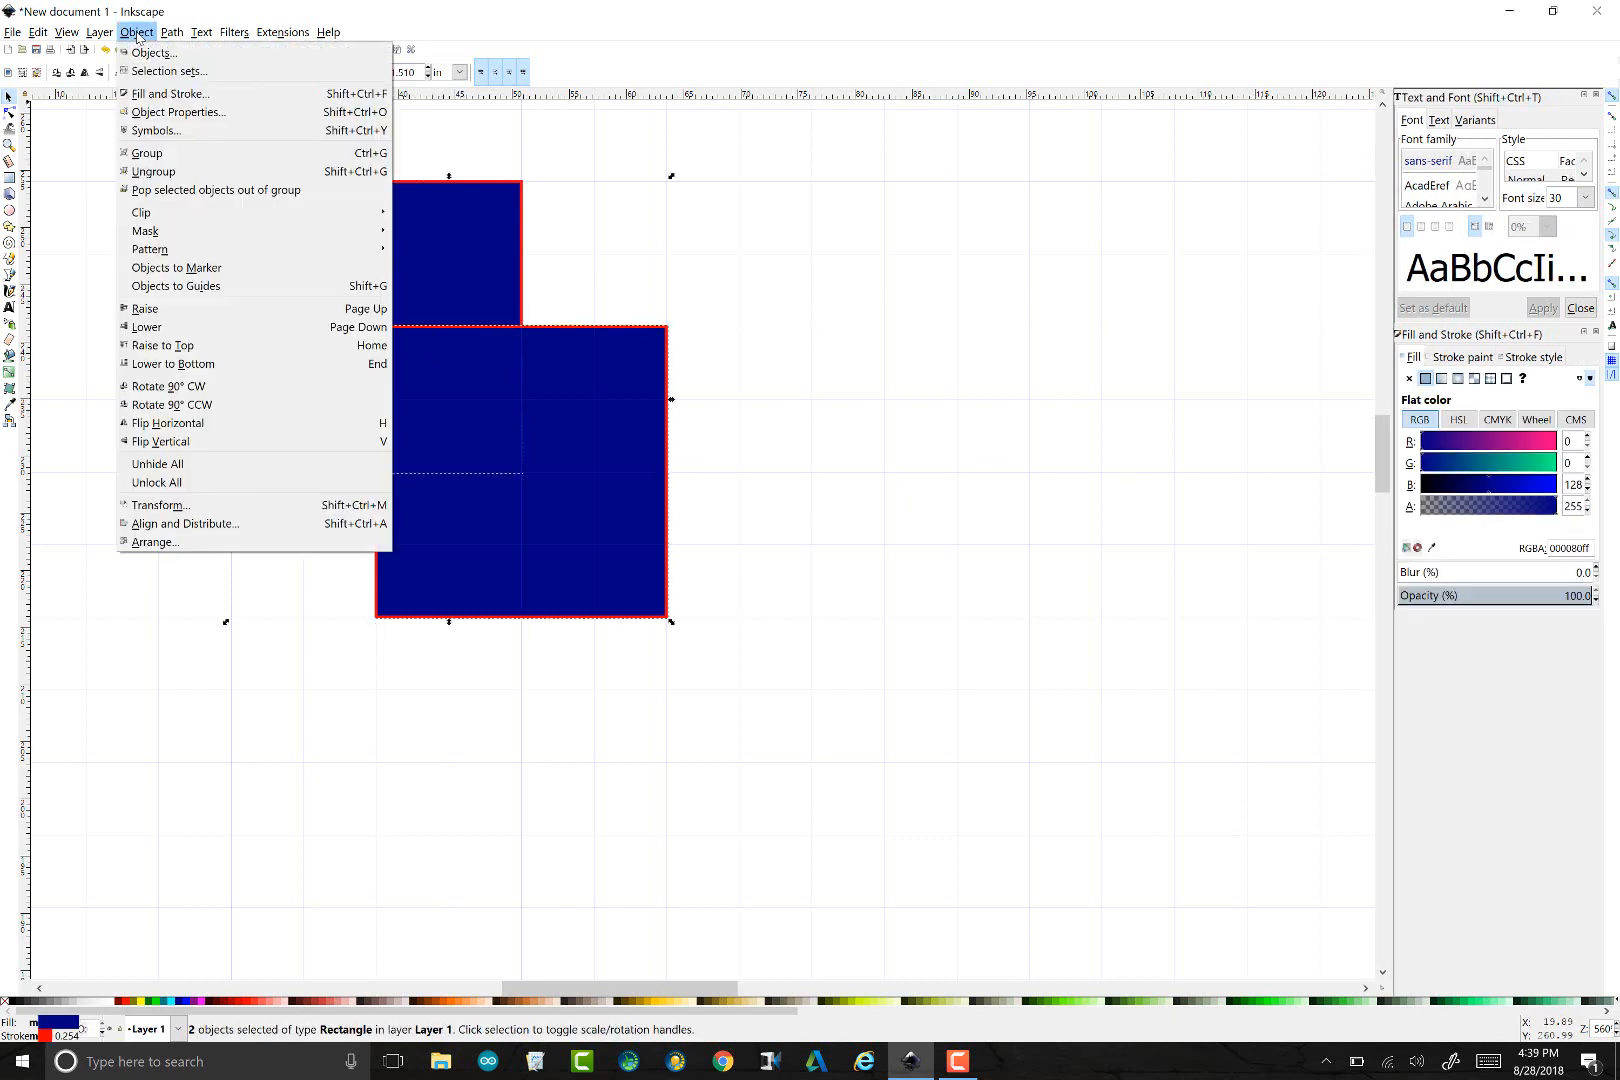
{"action": "left_click", "coordinate": [178, 151]}
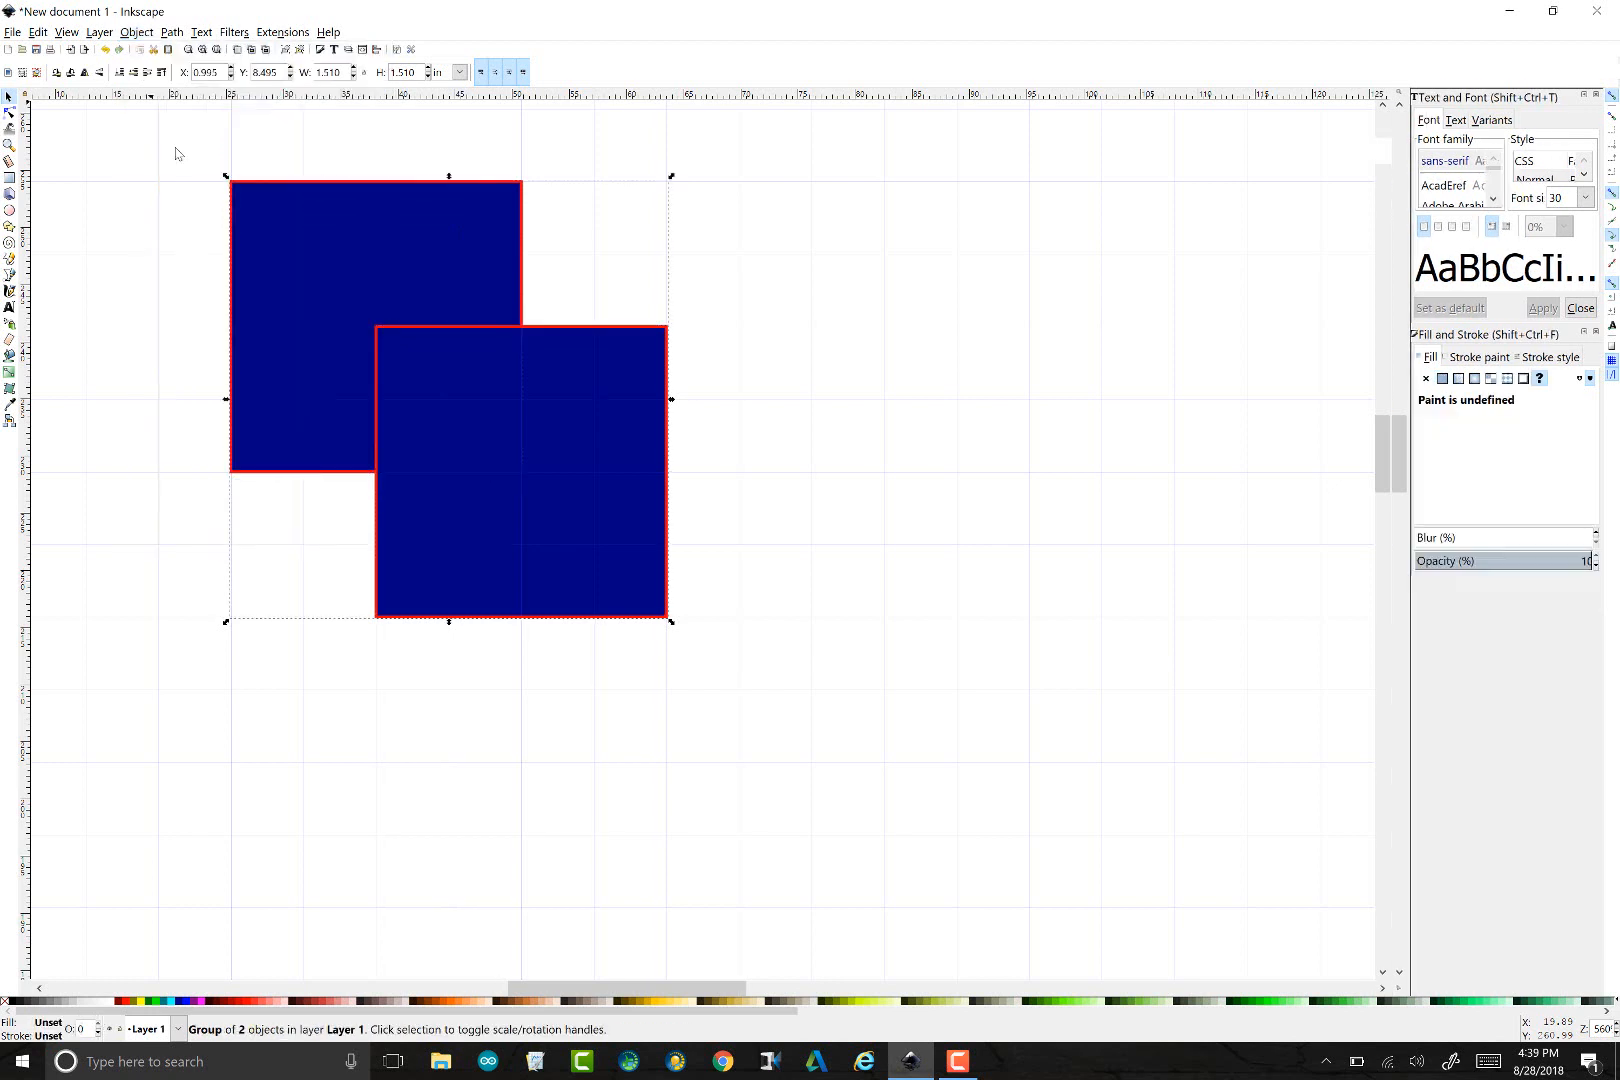
{"action": "left_click_drag", "start_coordinate": [556, 418], "coordinate": [542, 427]}
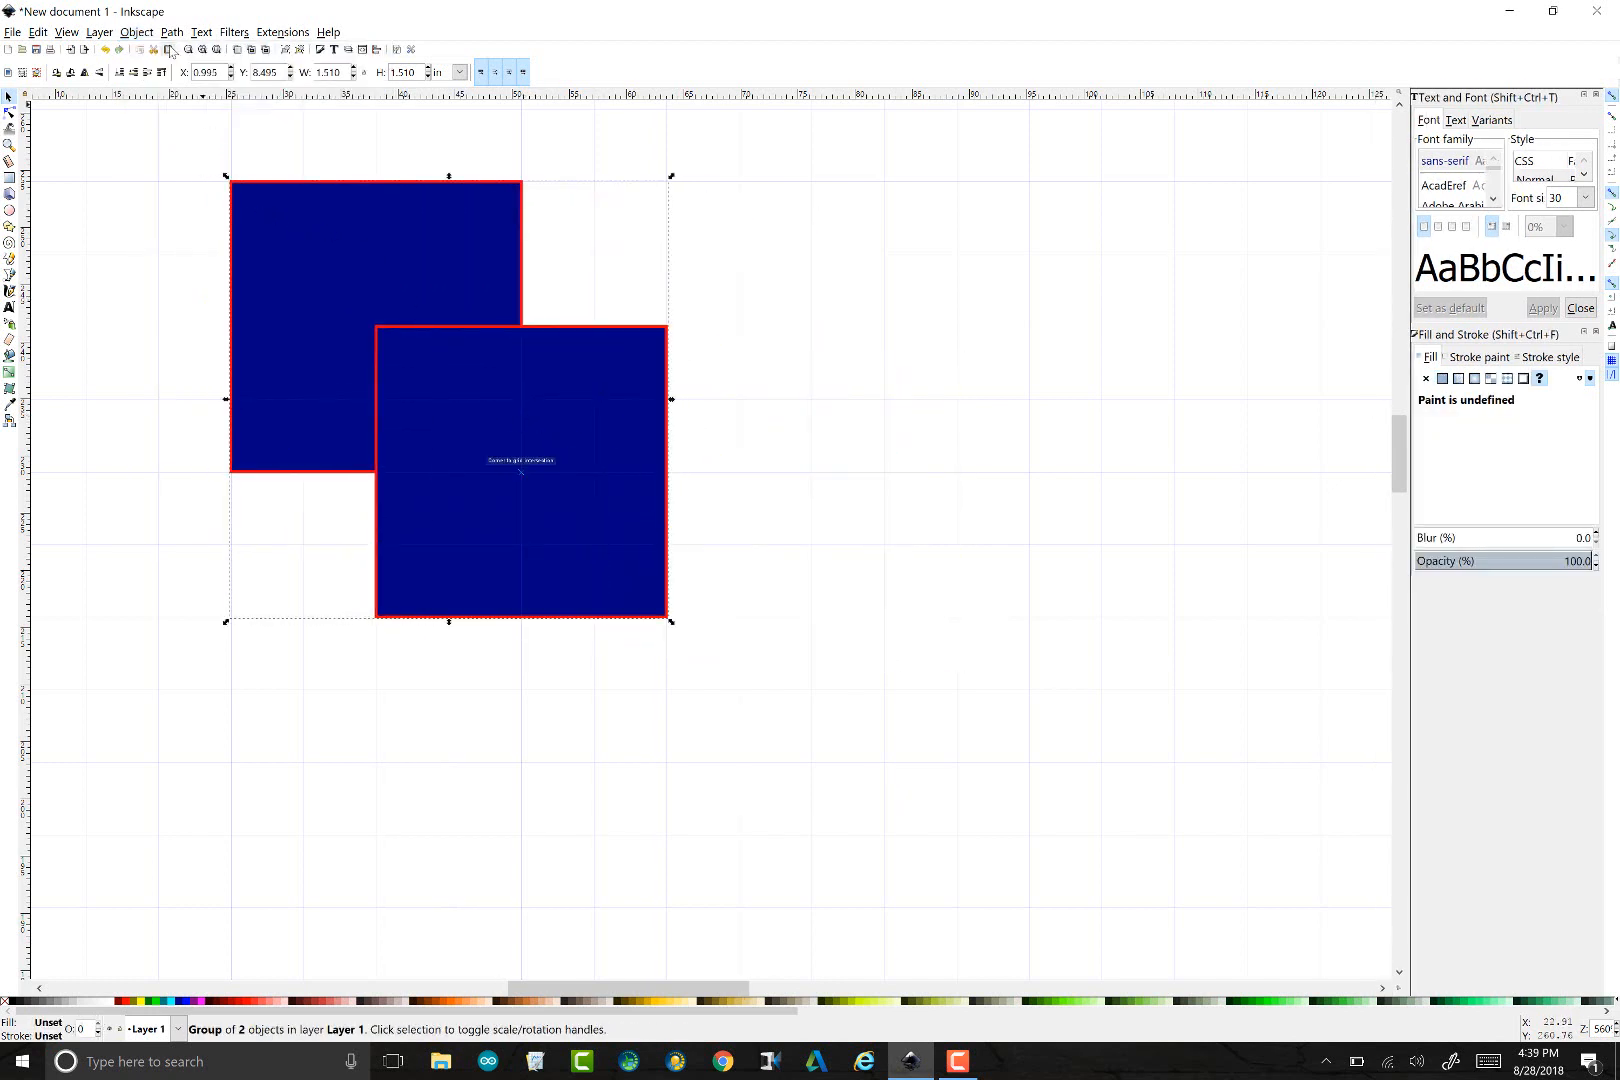
{"action": "left_click", "coordinate": [137, 32]}
{"action": "mouse_move", "coordinate": [174, 210]}
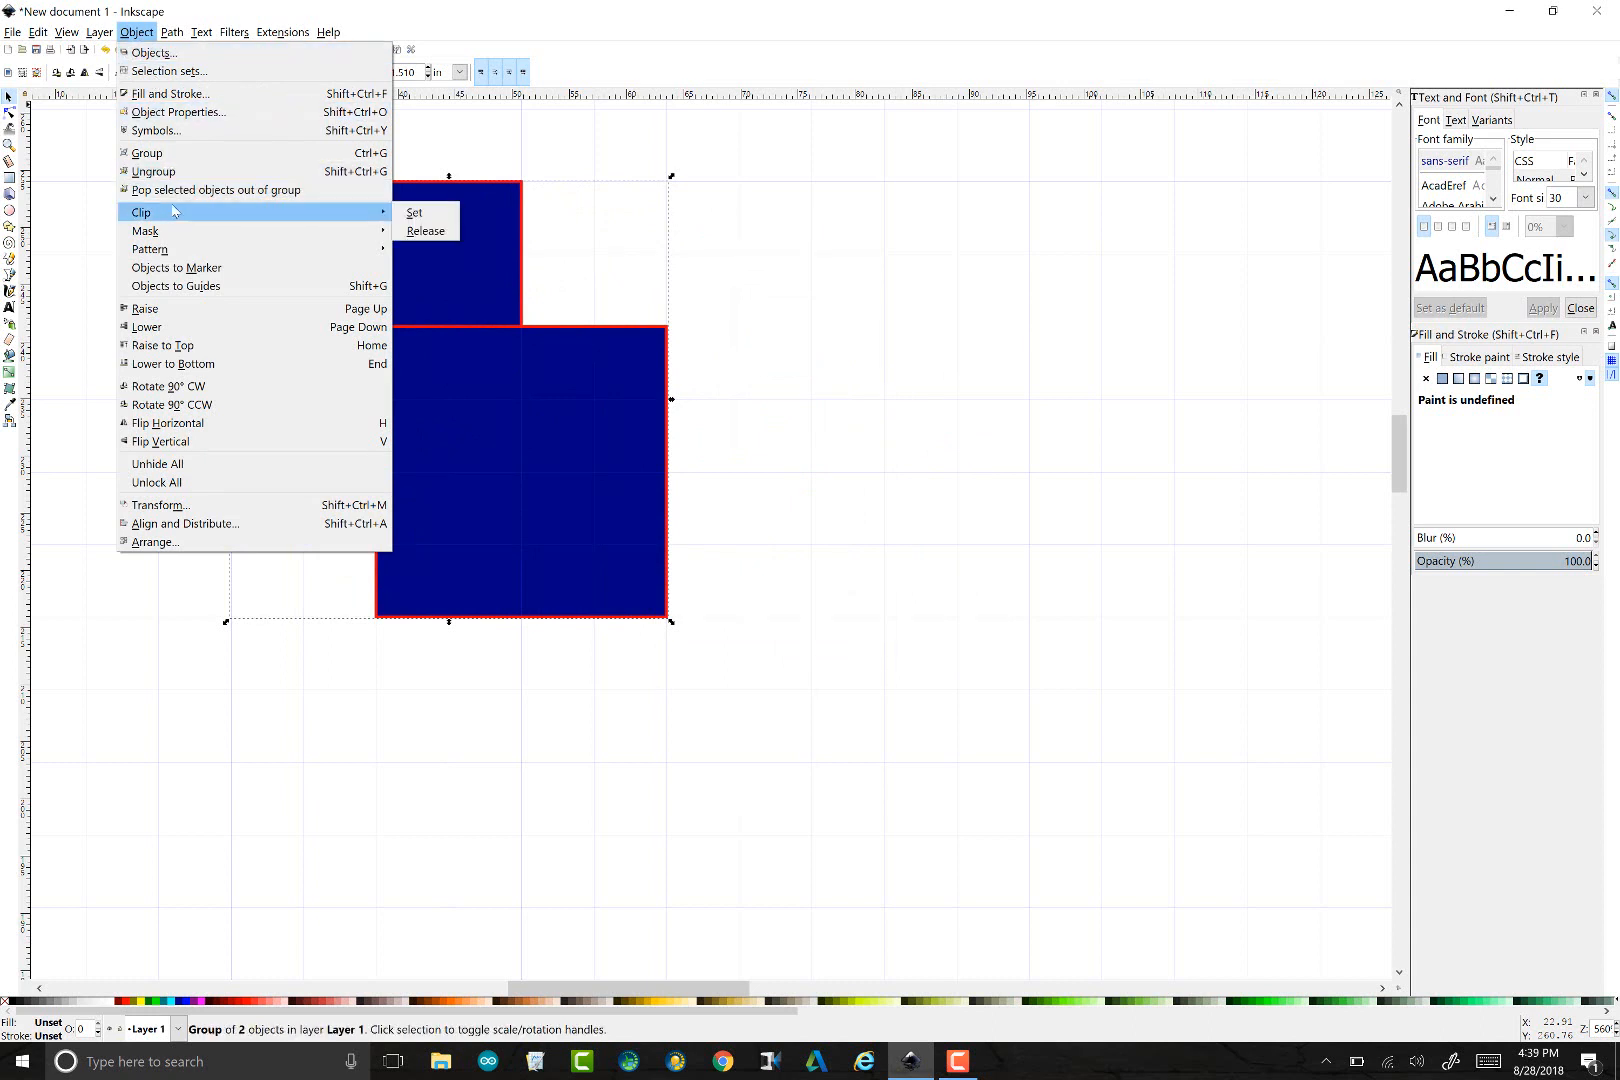
{"action": "left_click", "coordinate": [176, 172]}
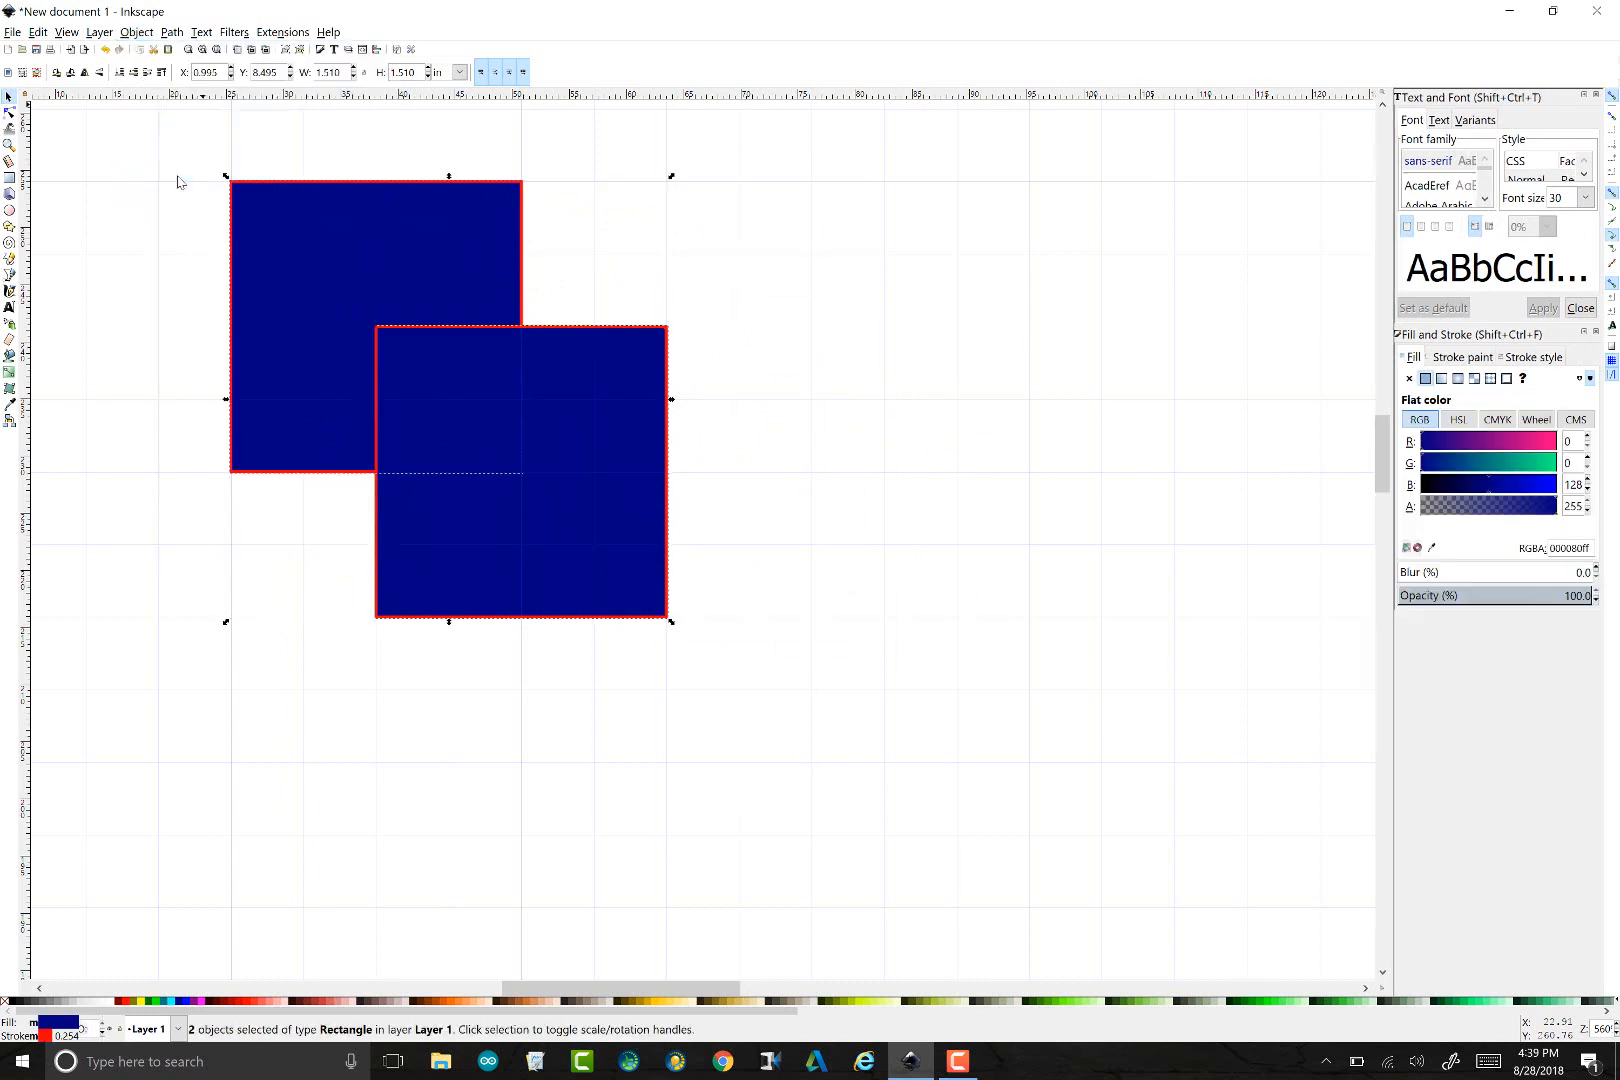
Merge the two overlapping squares into a single path with Union
{"action": "left_click", "coordinate": [342, 295], "text": "shift"}
{"action": "left_click", "coordinate": [401, 238], "text": "shift"}
{"action": "left_click", "coordinate": [172, 32]}
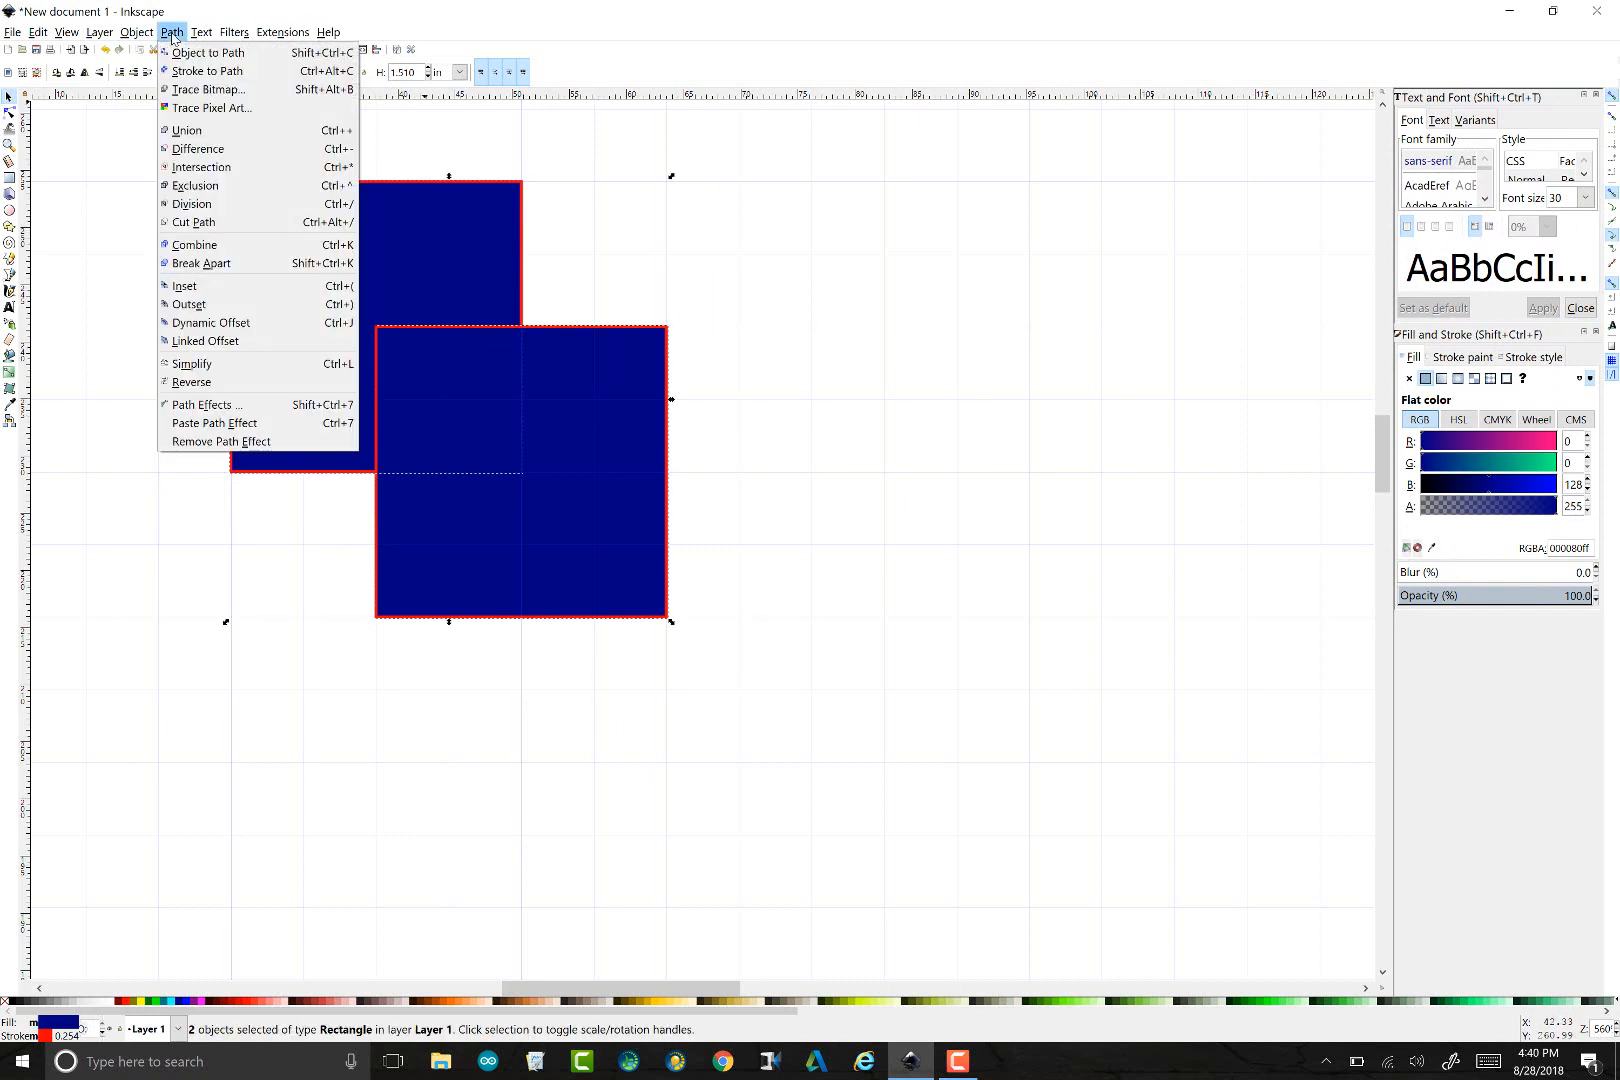
{"action": "left_click", "coordinate": [225, 136]}
{"action": "left_click", "coordinate": [112, 36]}
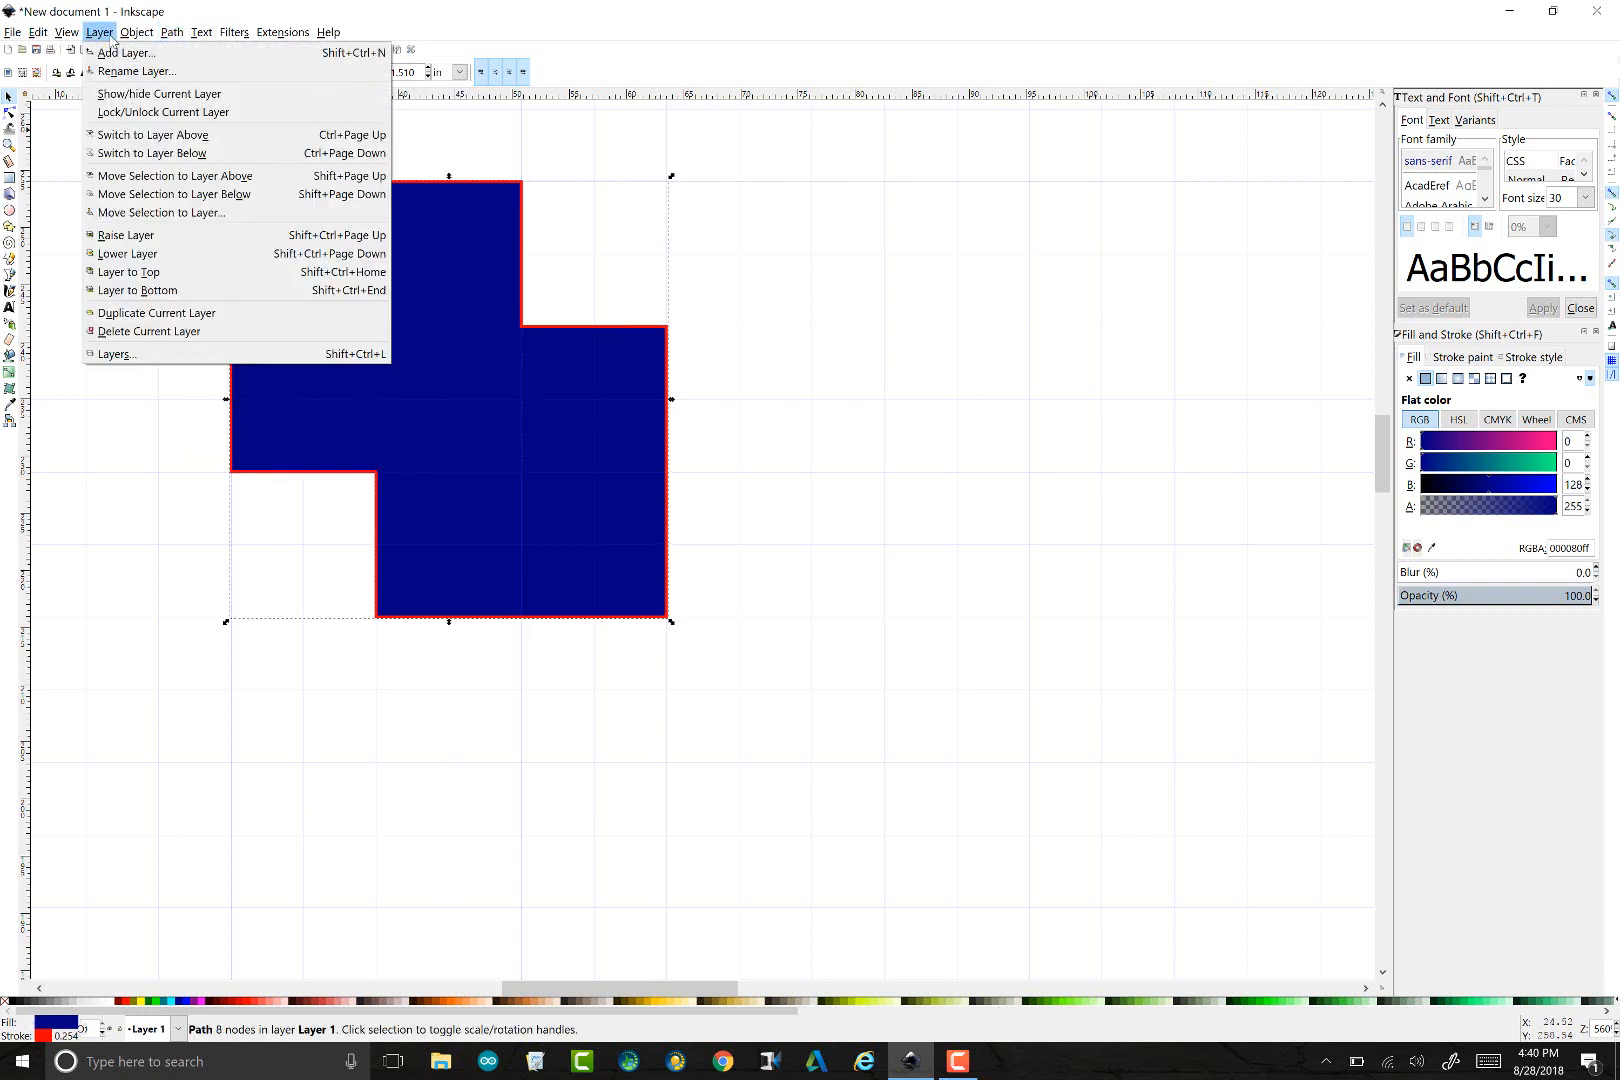
{"action": "left_click", "coordinate": [112, 33]}
{"action": "left_click", "coordinate": [137, 32]}
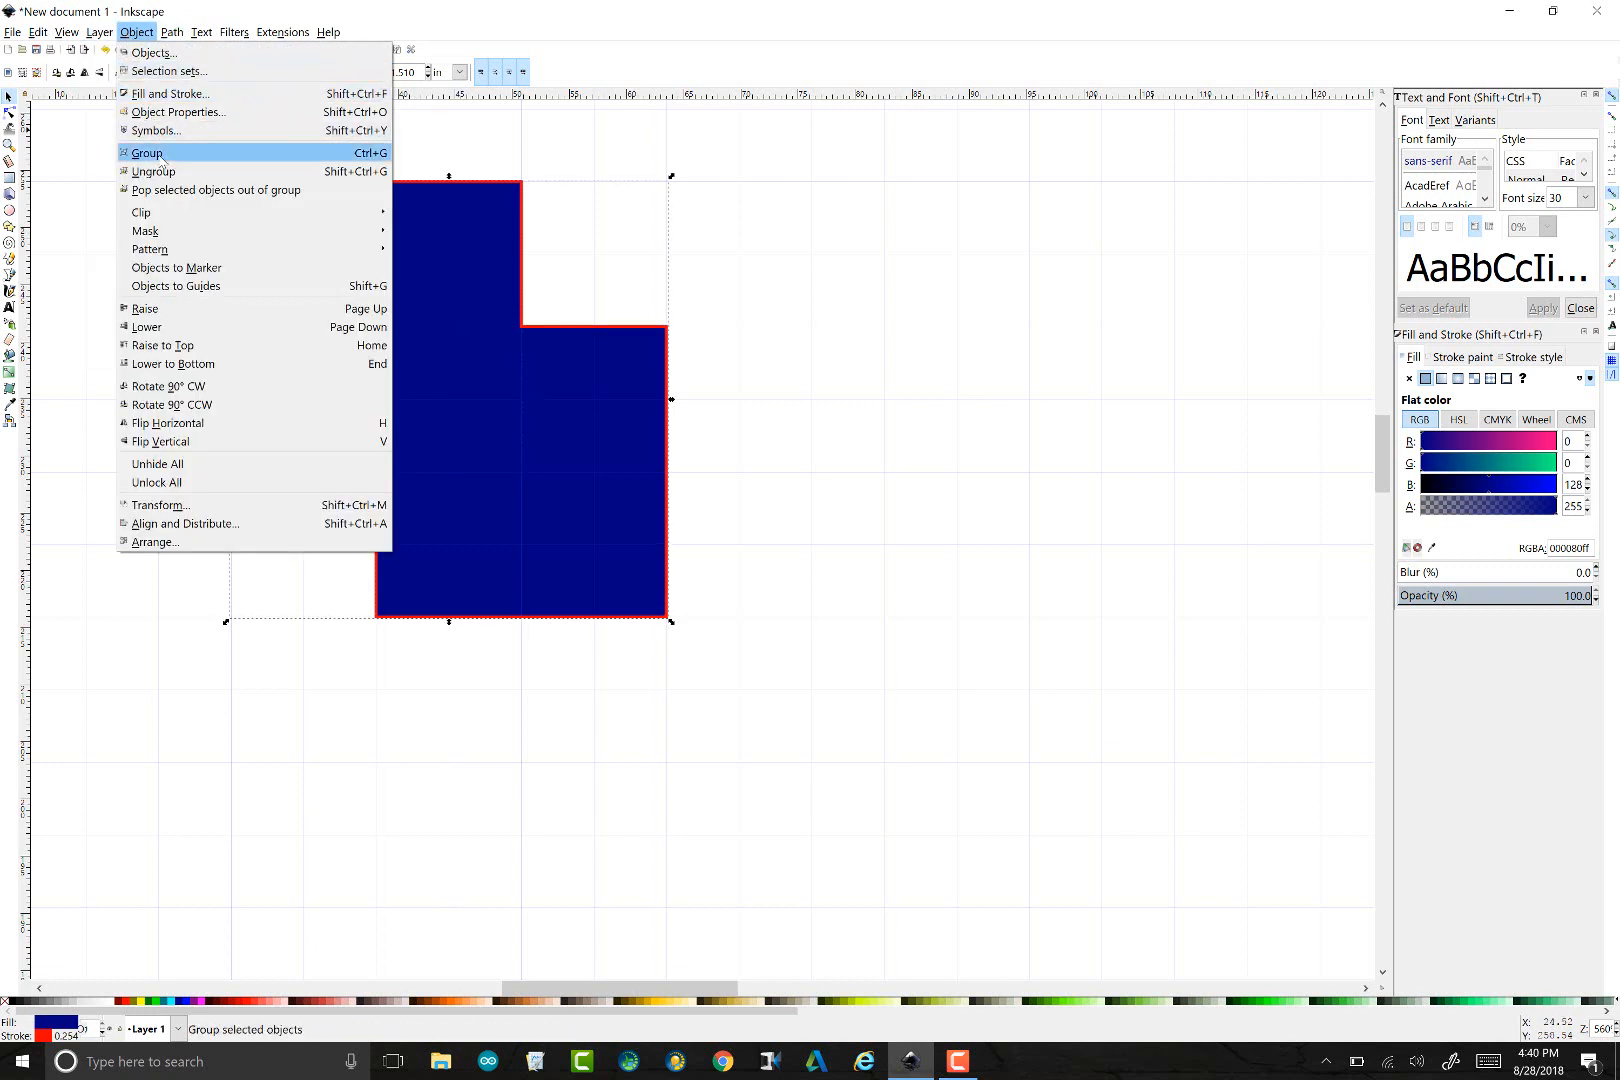
{"action": "left_click", "coordinate": [900, 409]}
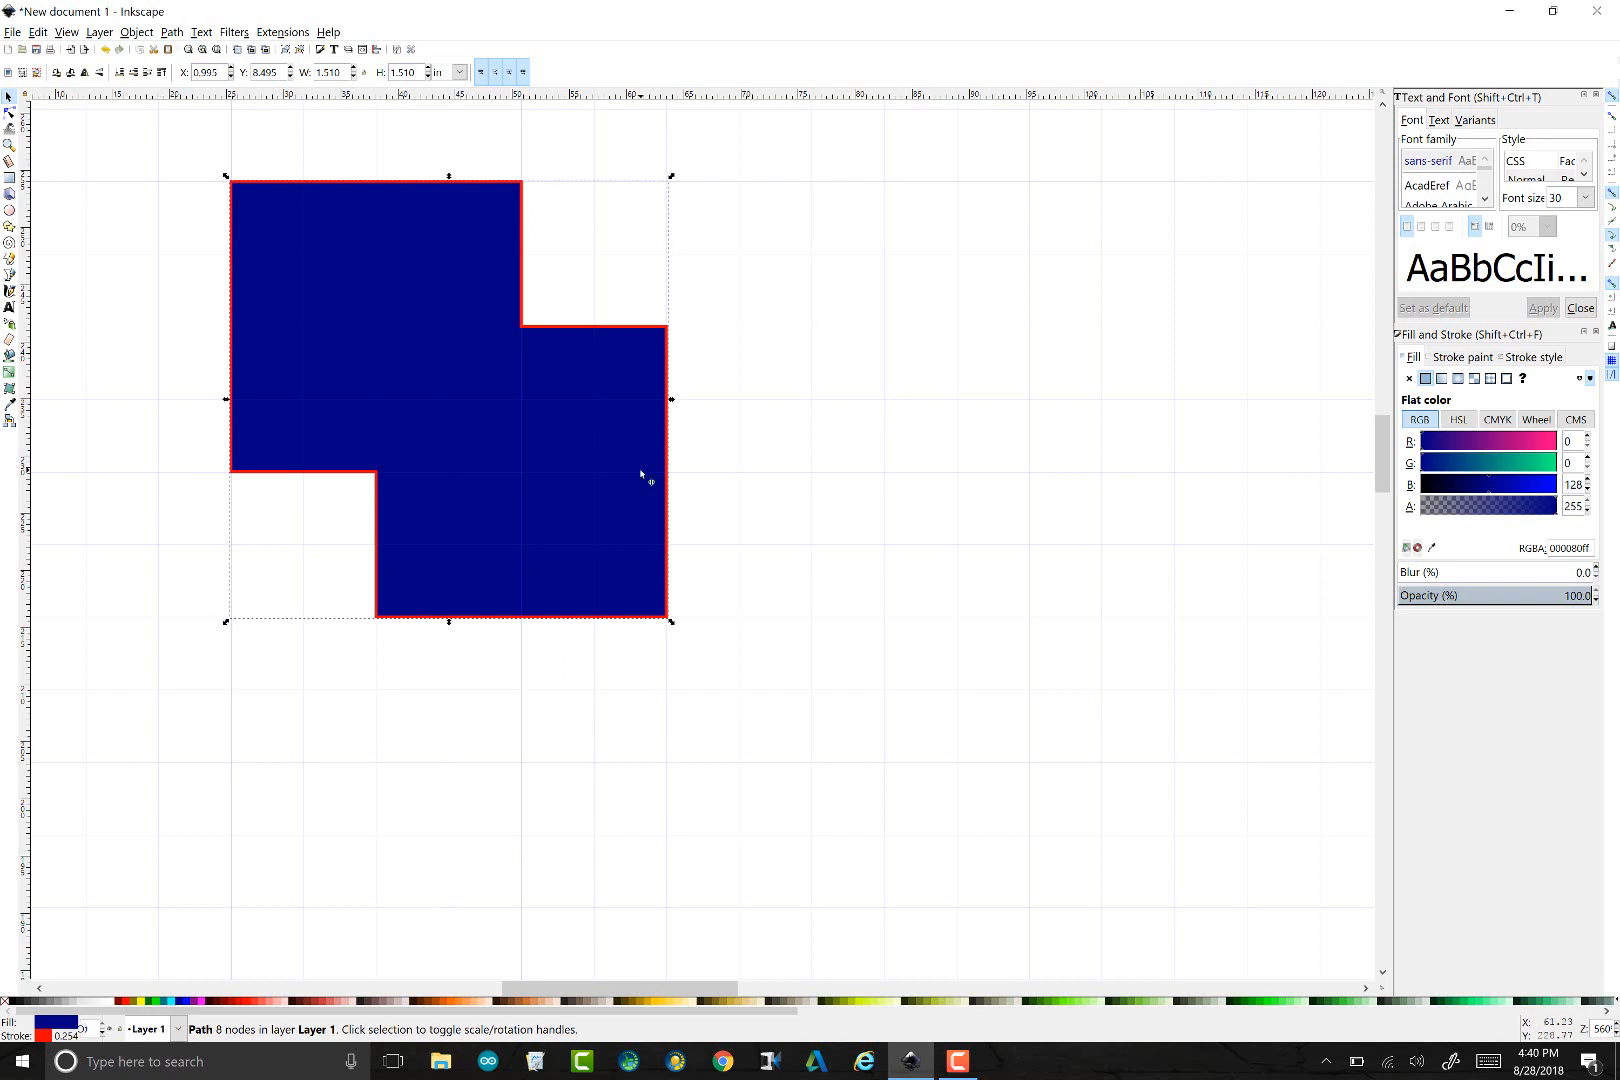
Move the merged square shape 0.5 in to the left and deselect it
{"action": "left_click_drag", "start_coordinate": [624, 476], "coordinate": [474, 459]}
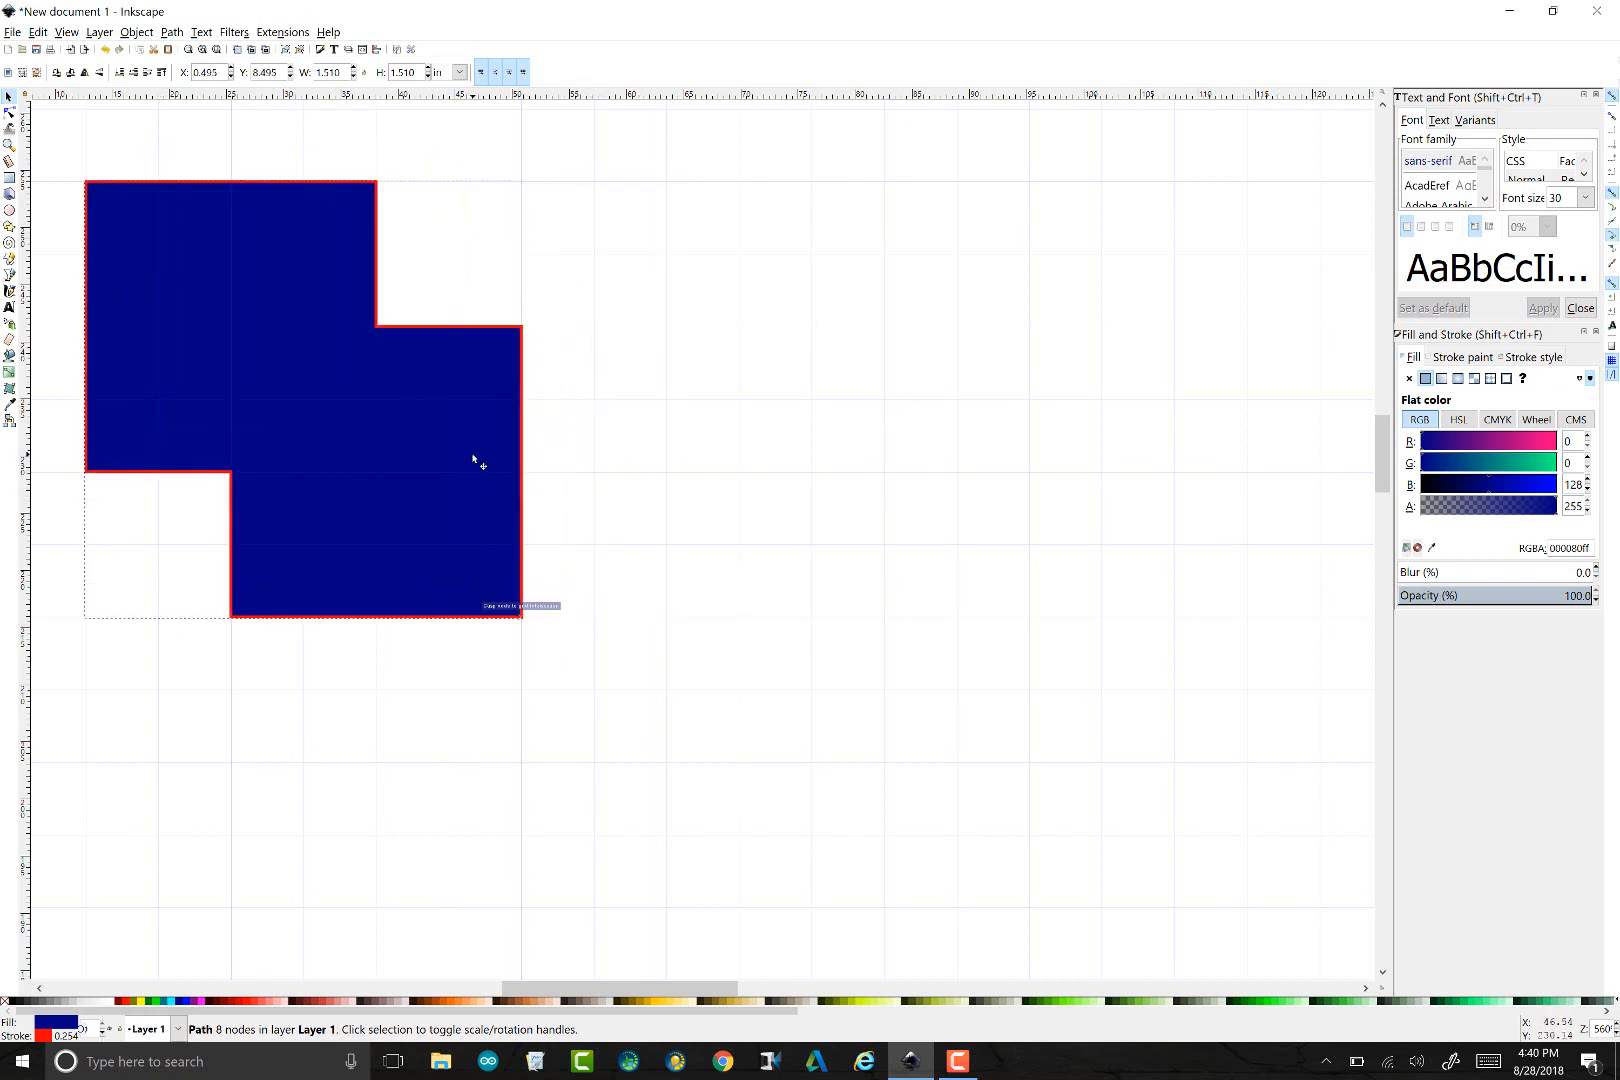
{"action": "left_click", "coordinate": [781, 595]}
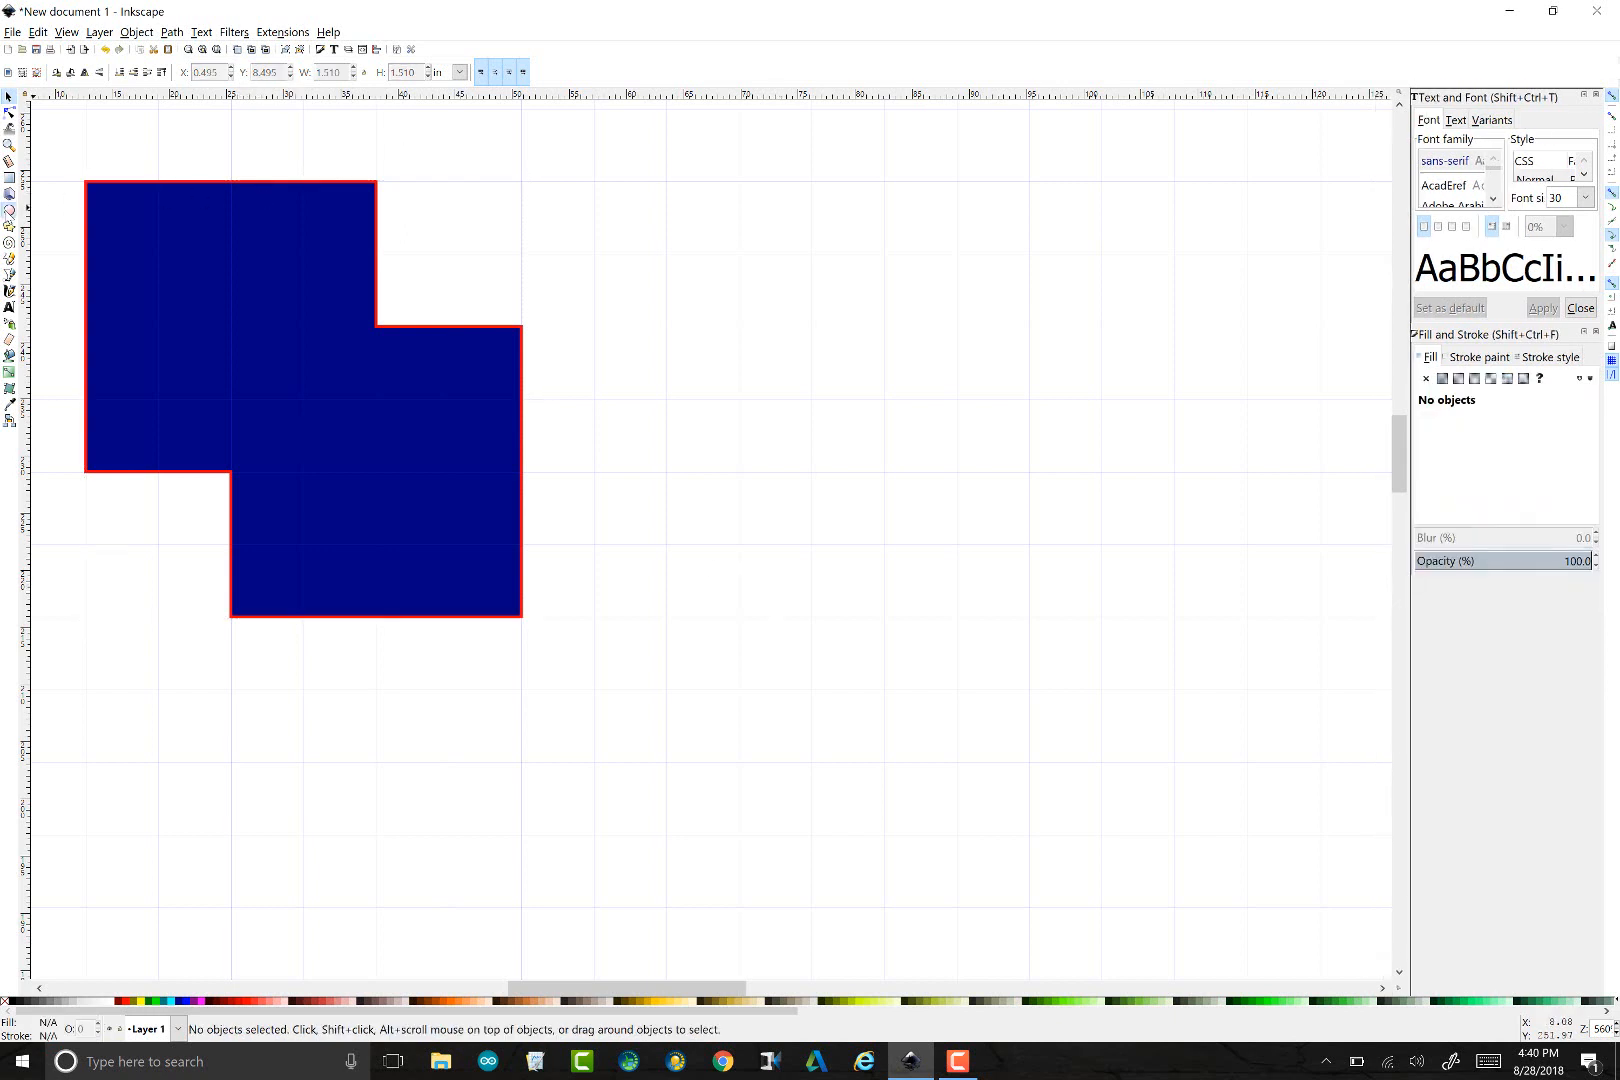
Draw an ellipse about 1.5 x 1 in, a second about 1.25 x 1 in above it, and a circle about 0.5 in across above both
{"action": "left_click", "coordinate": [9, 210]}
{"action": "left_click_drag", "start_coordinate": [830, 592], "coordinate": [1247, 907]}
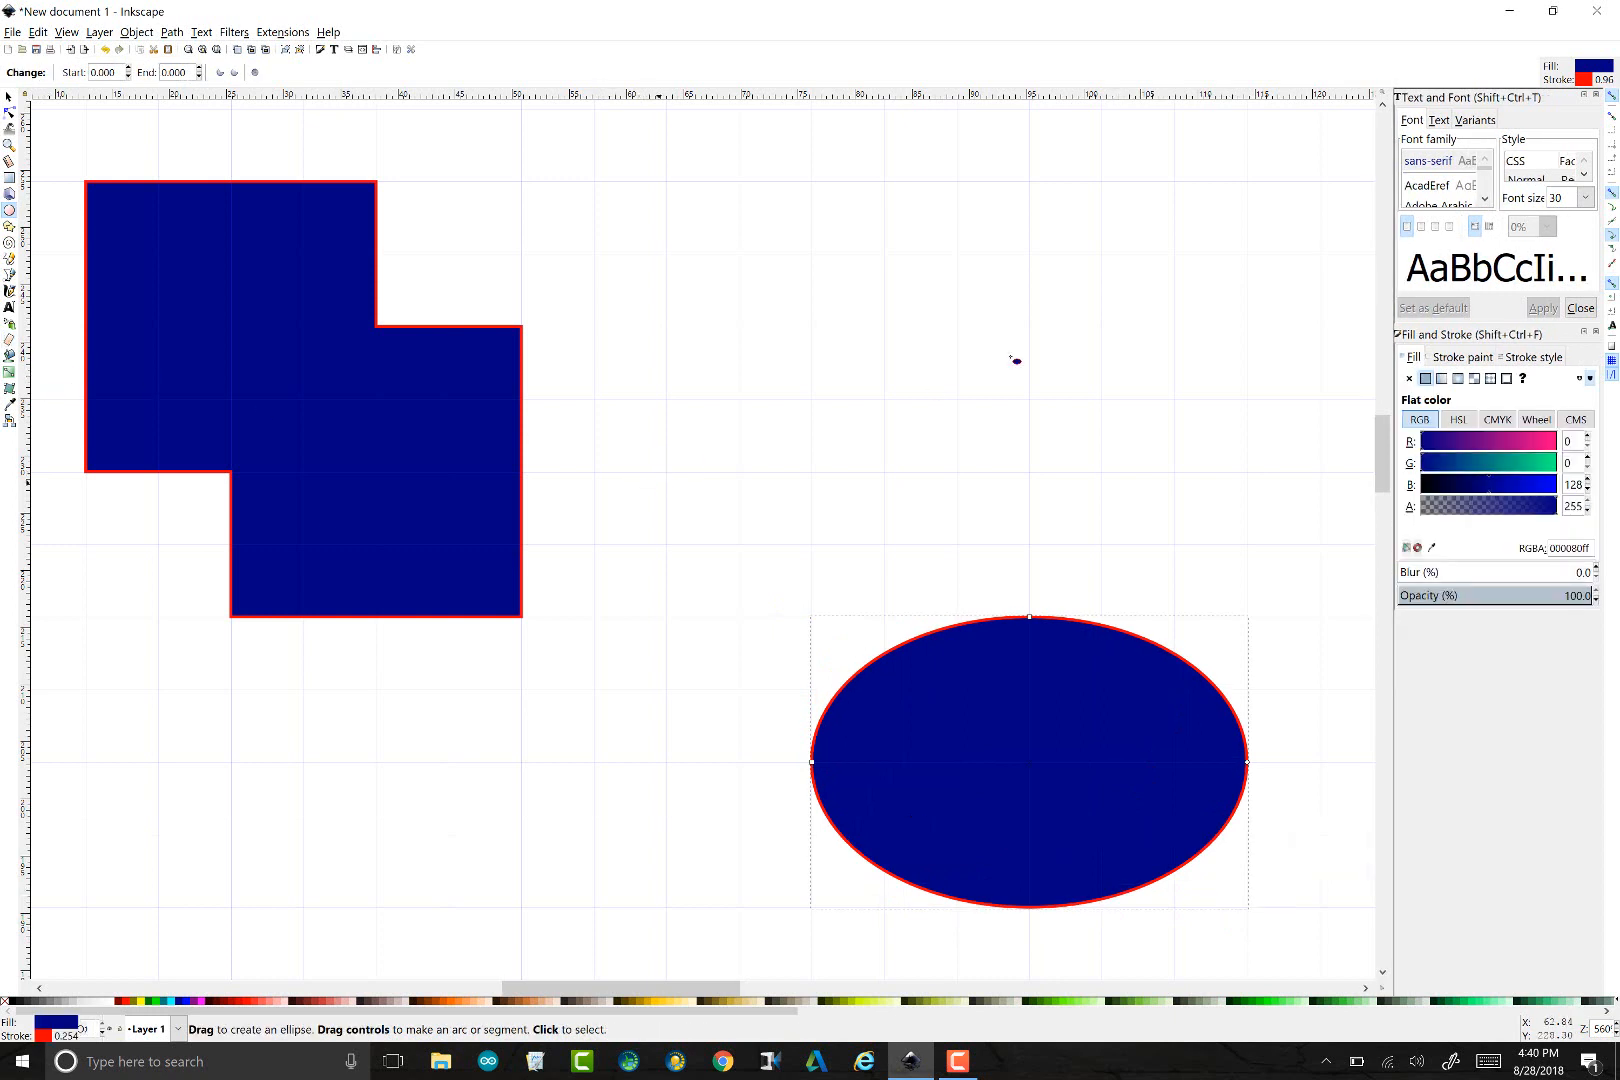
{"action": "left_click_drag", "start_coordinate": [955, 325], "coordinate": [1294, 602]}
{"action": "left_click_drag", "start_coordinate": [860, 175], "coordinate": [1032, 322]}
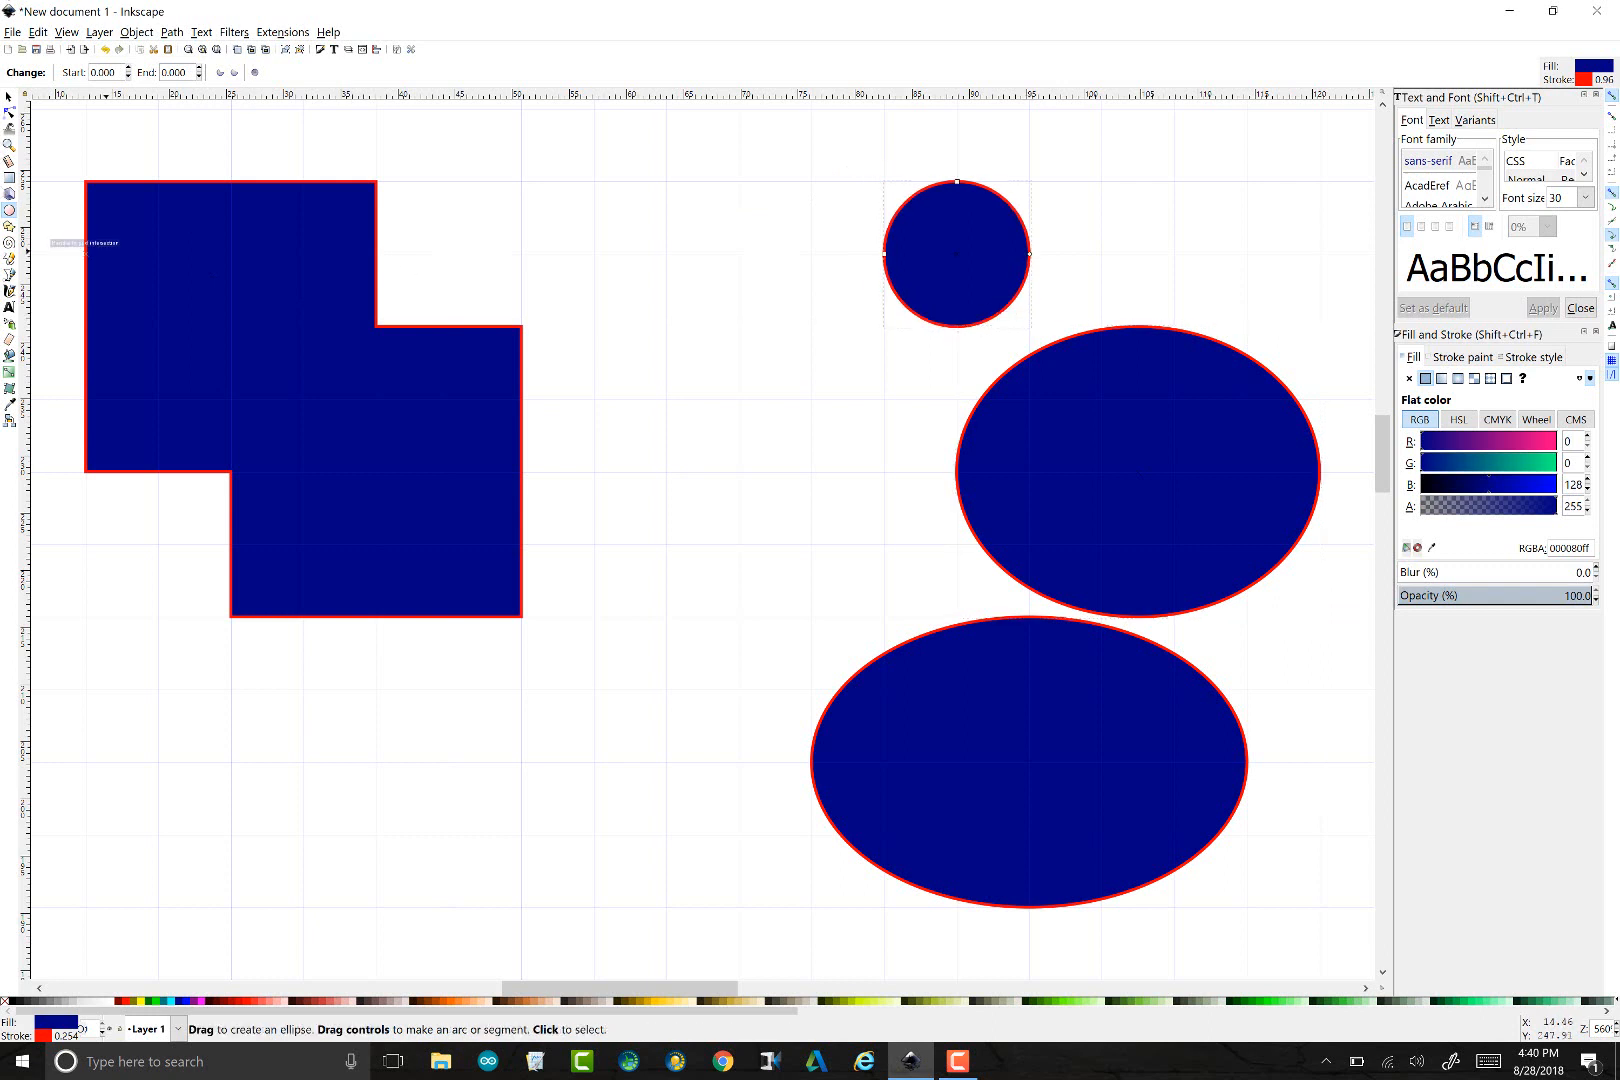
Stack the middle ellipse and the small circle over the large ellipse so the three overlap as a snowman
{"action": "left_click", "coordinate": [9, 97]}
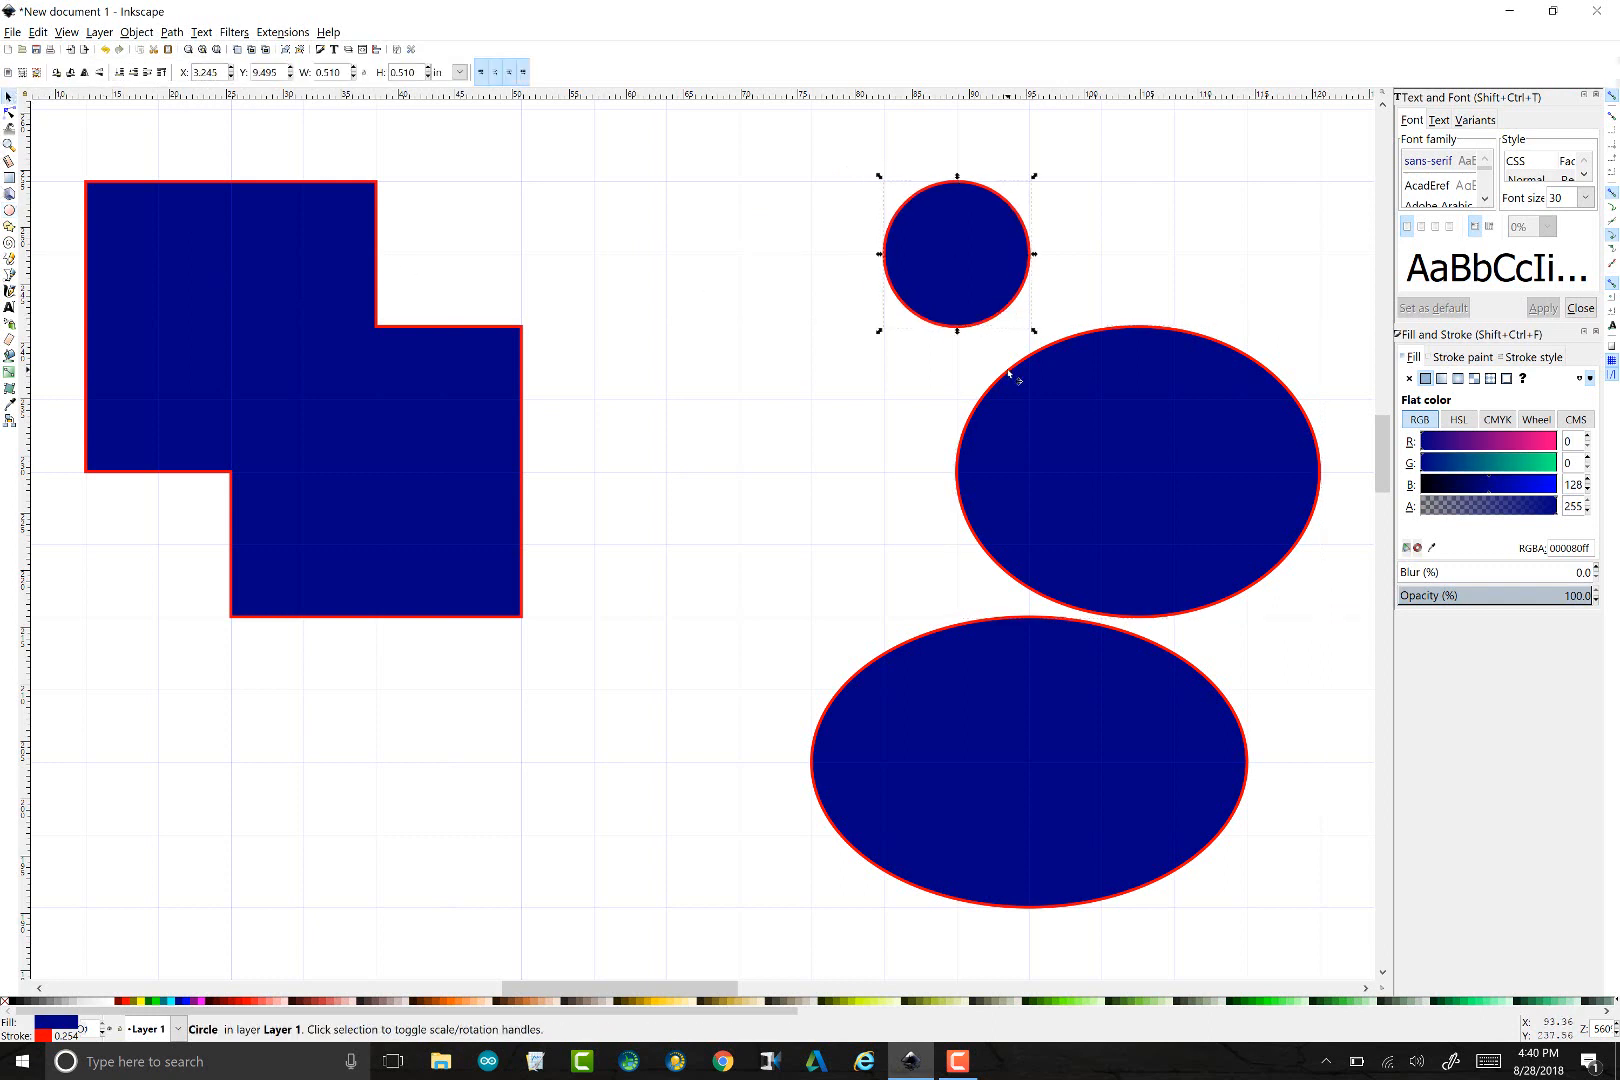
{"action": "left_click_drag", "start_coordinate": [1118, 463], "coordinate": [1002, 532]}
{"action": "left_click_drag", "start_coordinate": [944, 272], "coordinate": [1010, 366]}
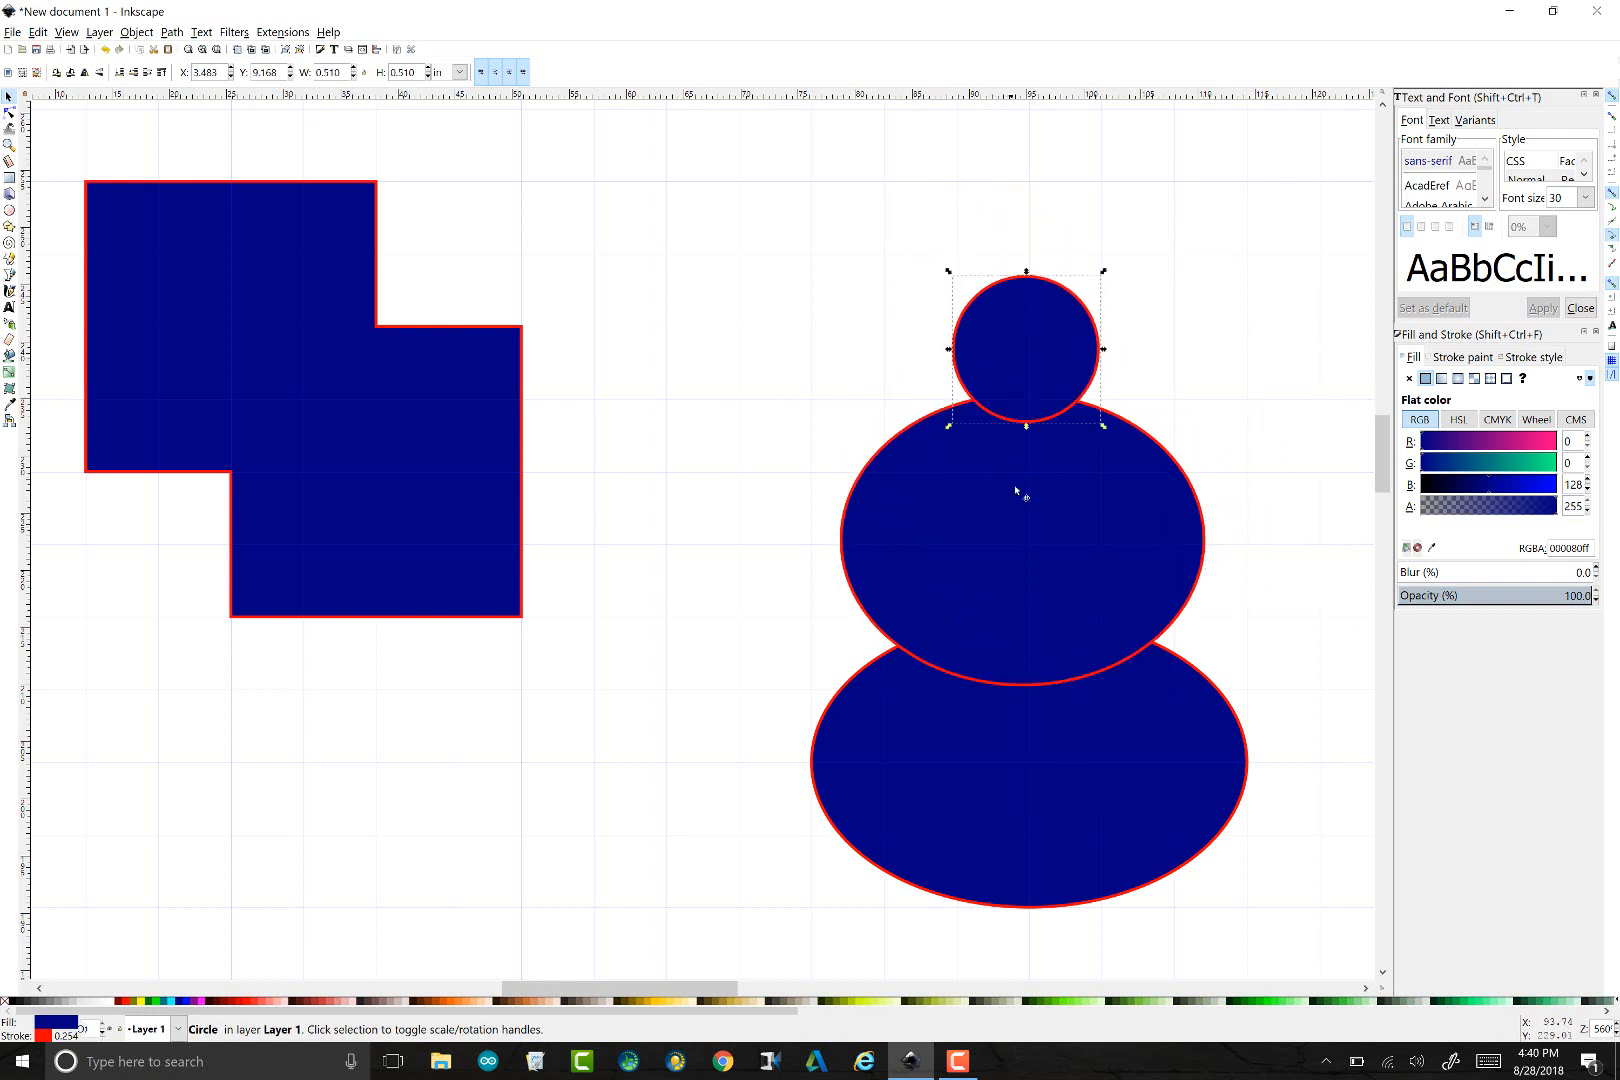
Merge the circle and both ellipses into one snowman path with Union and deselect it
{"action": "left_click", "coordinate": [1020, 620], "text": "shift"}
{"action": "left_click", "coordinate": [1034, 748], "text": "shift"}
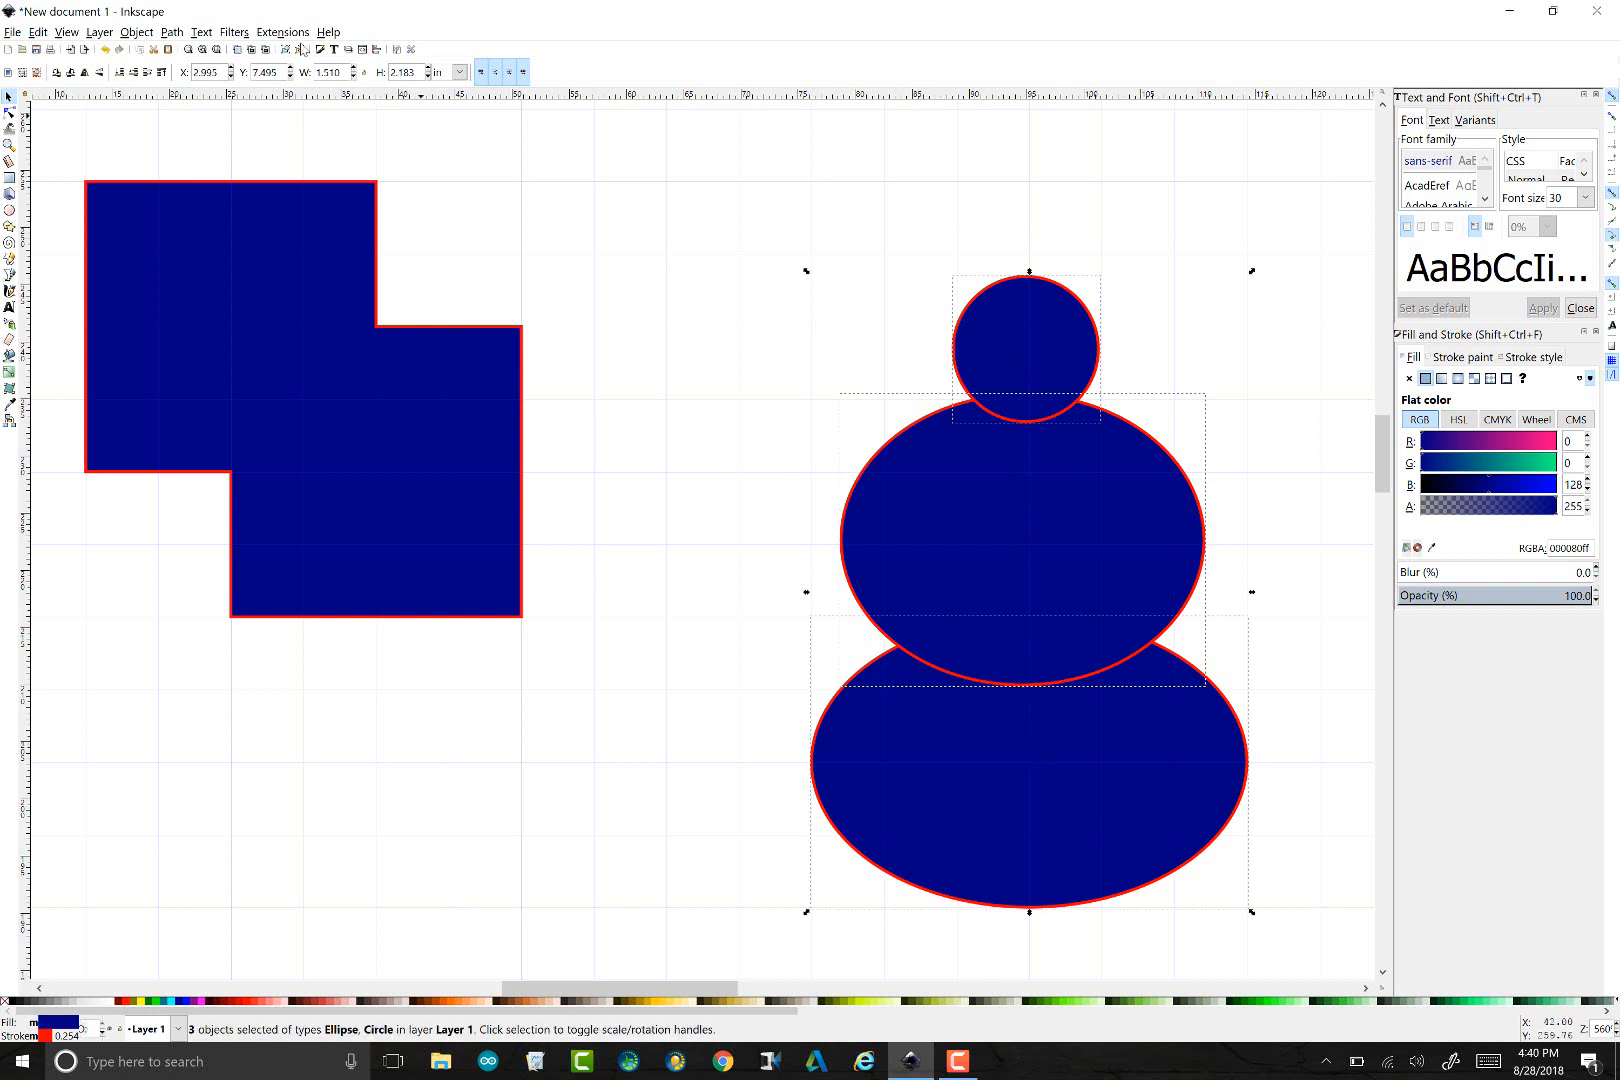
{"action": "left_click", "coordinate": [172, 32]}
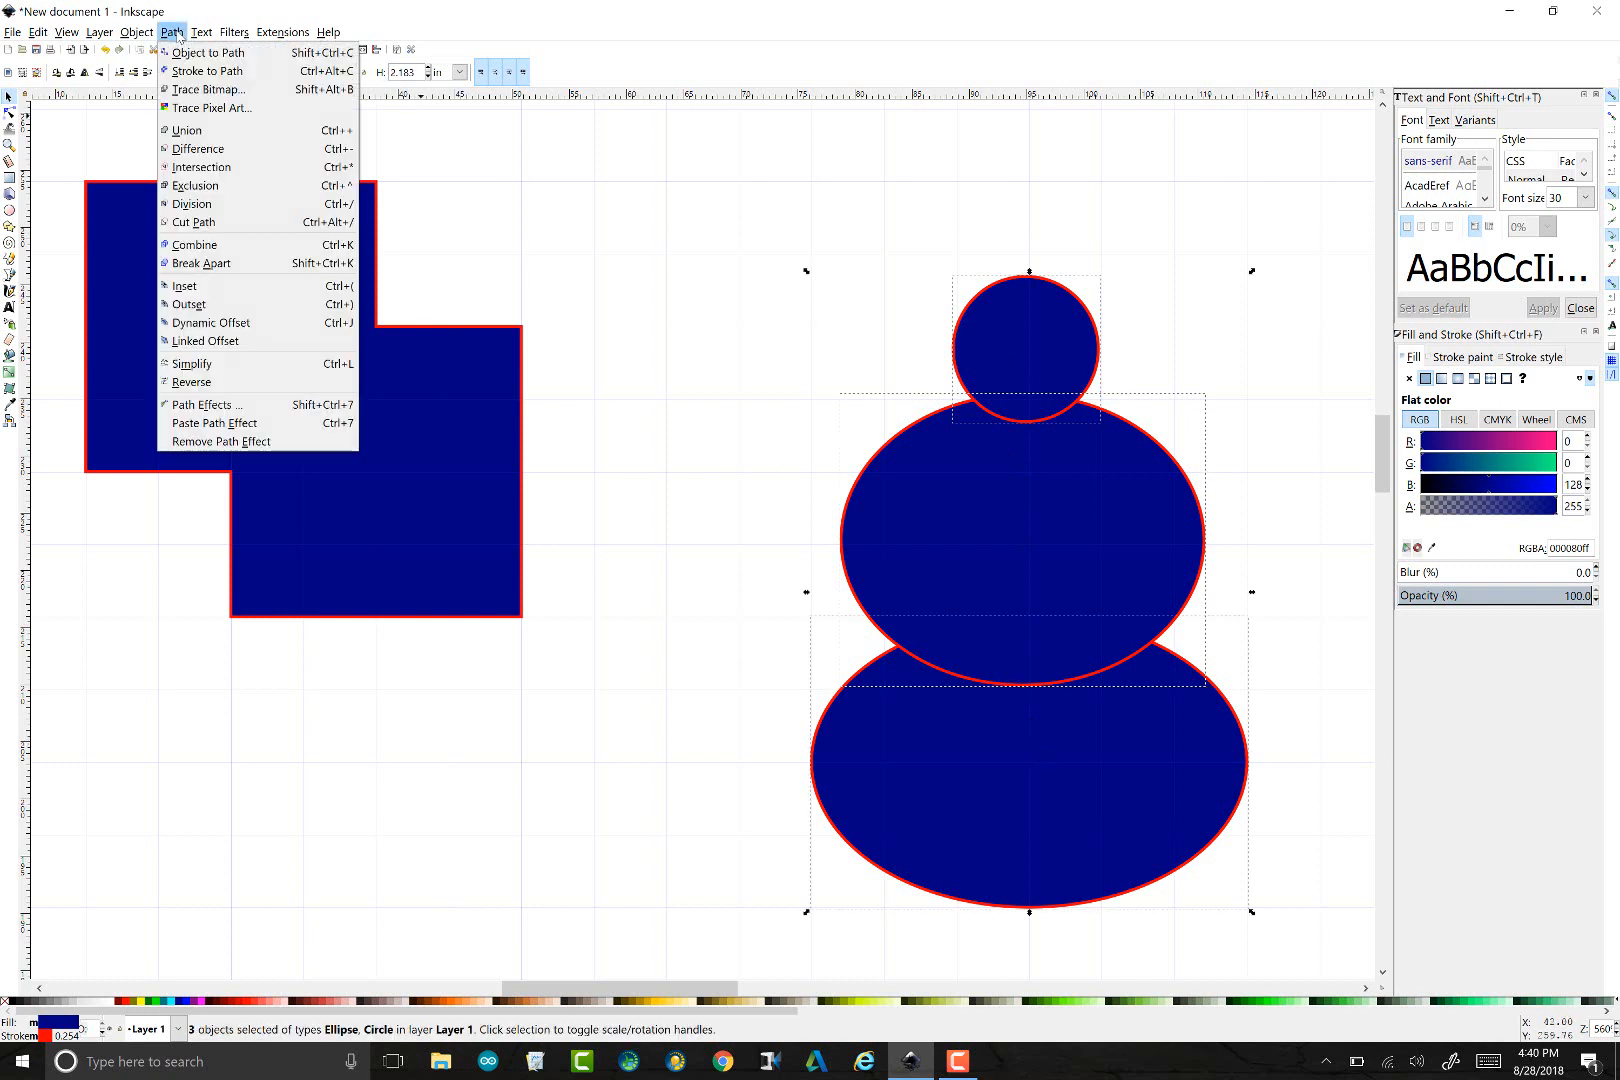
{"action": "left_click", "coordinate": [203, 131]}
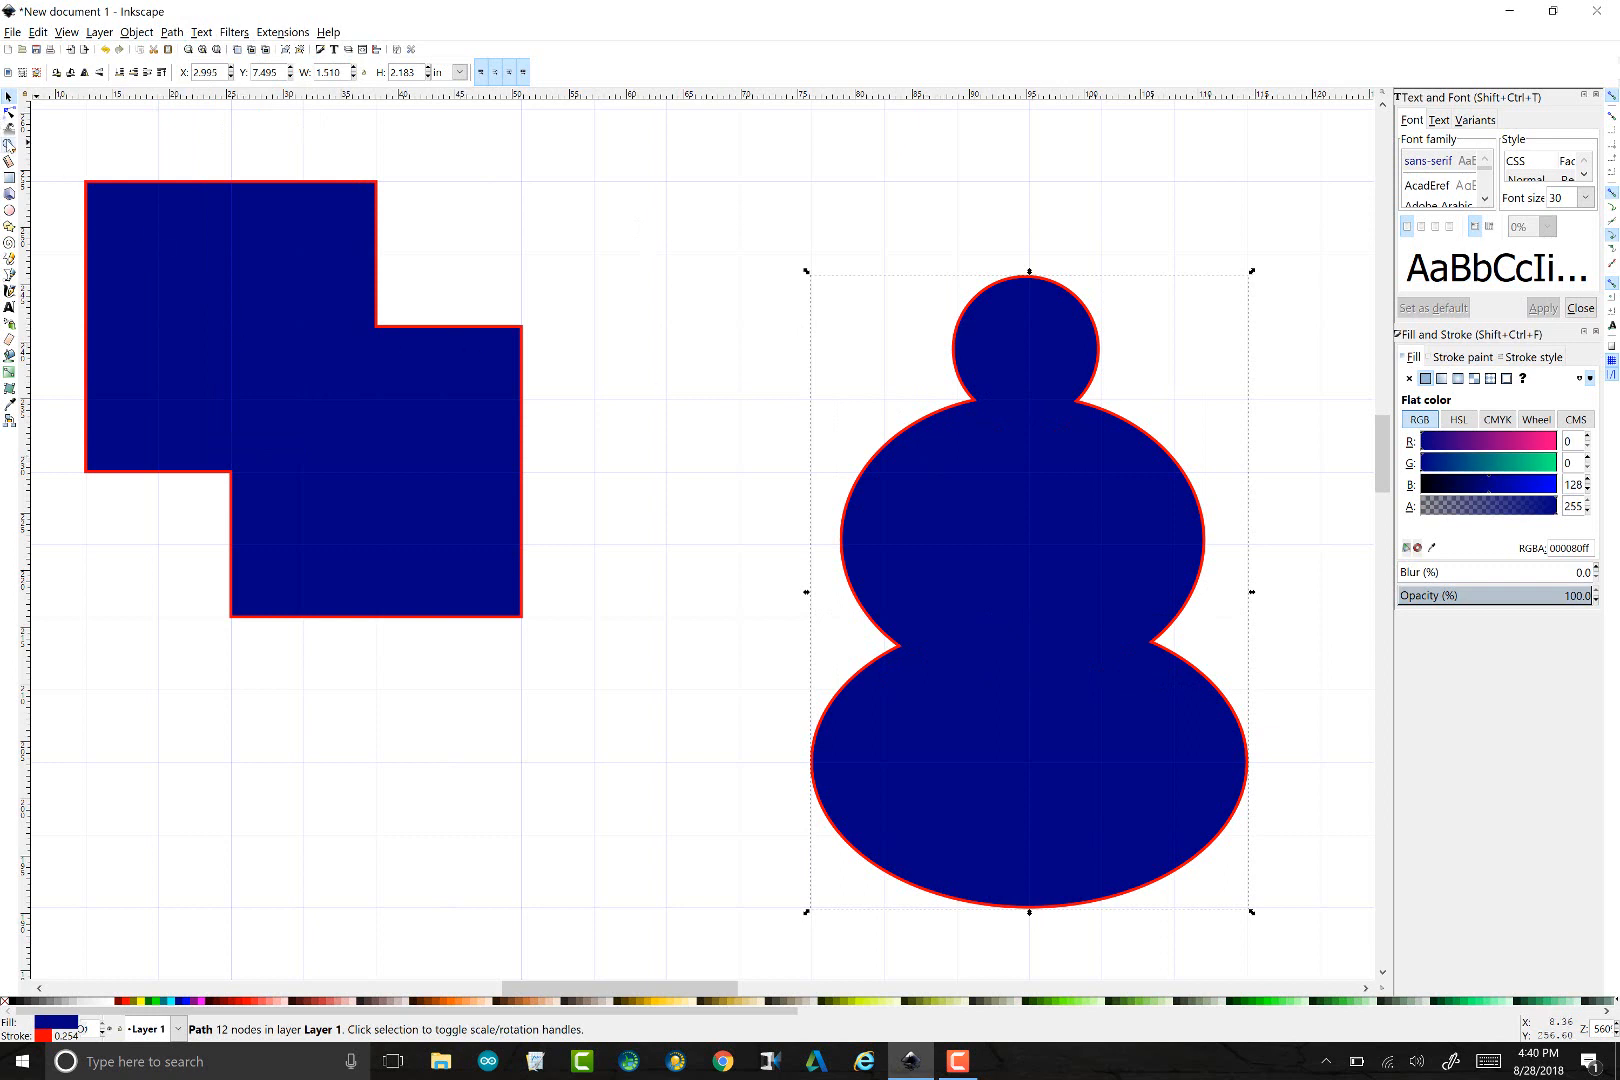
{"action": "left_click_drag", "start_coordinate": [629, 461], "coordinate": [662, 510]}
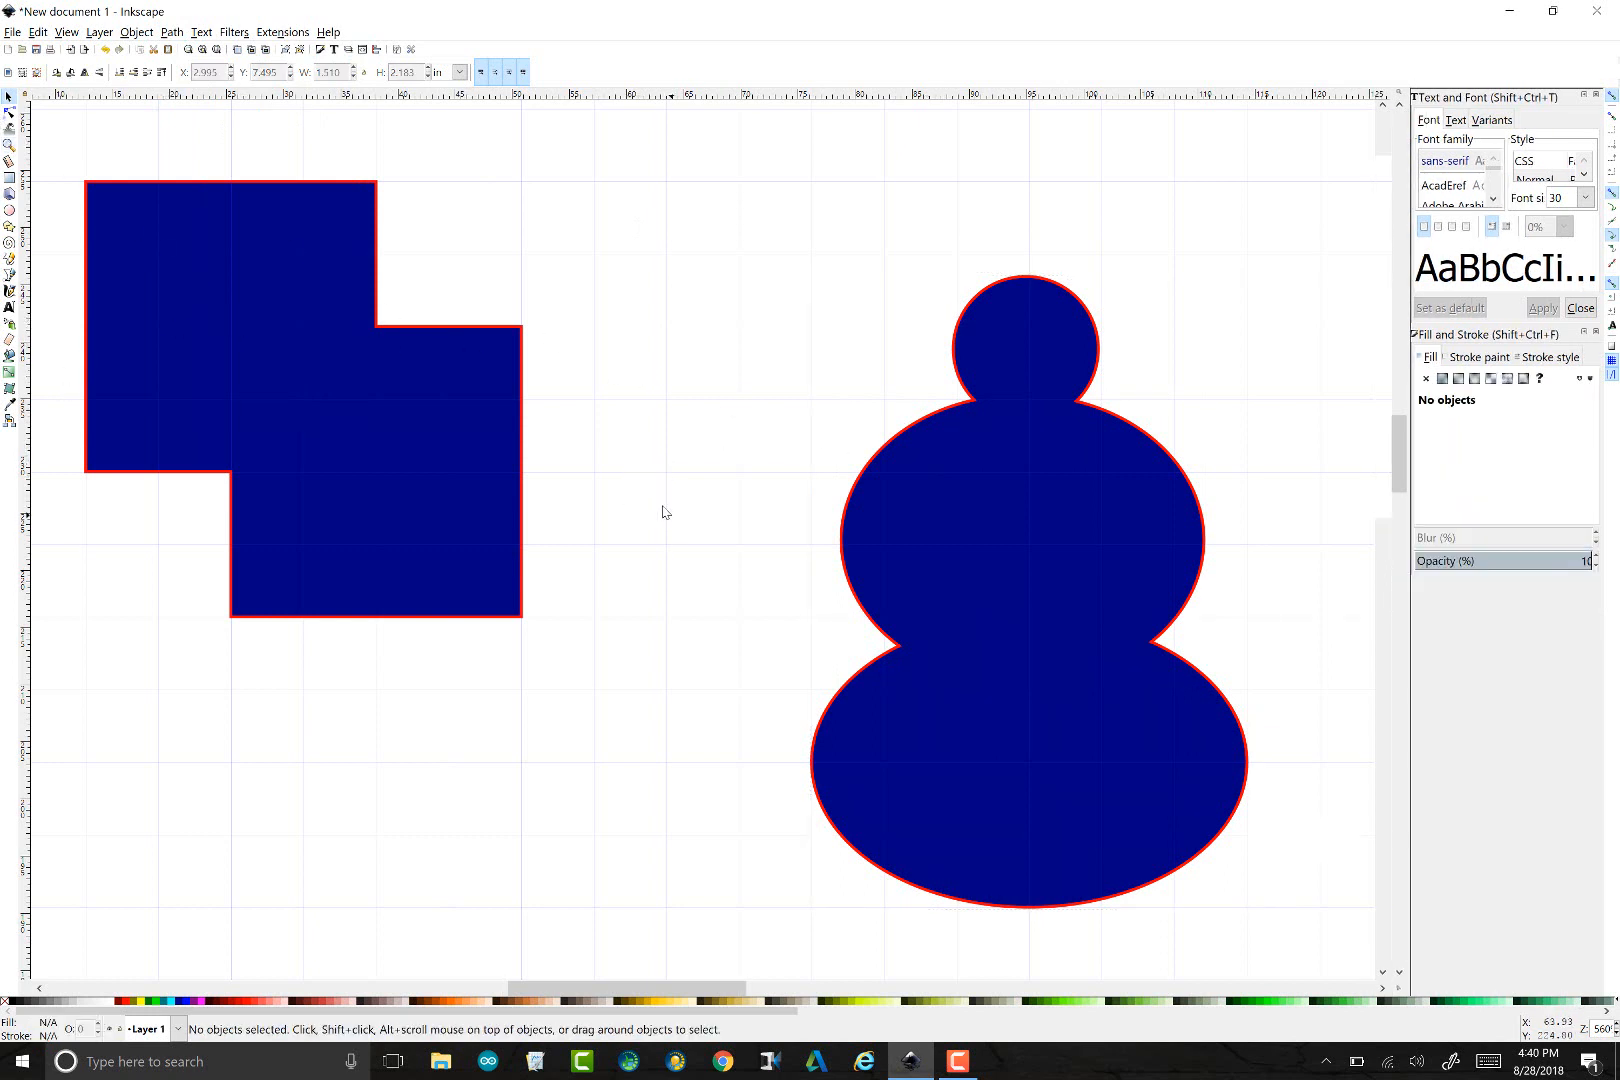
Draw a circle about 0.25 in across between the merged squares and the snowman
{"action": "left_click", "coordinate": [10, 210]}
{"action": "left_click_drag", "start_coordinate": [594, 399], "coordinate": [667, 472]}
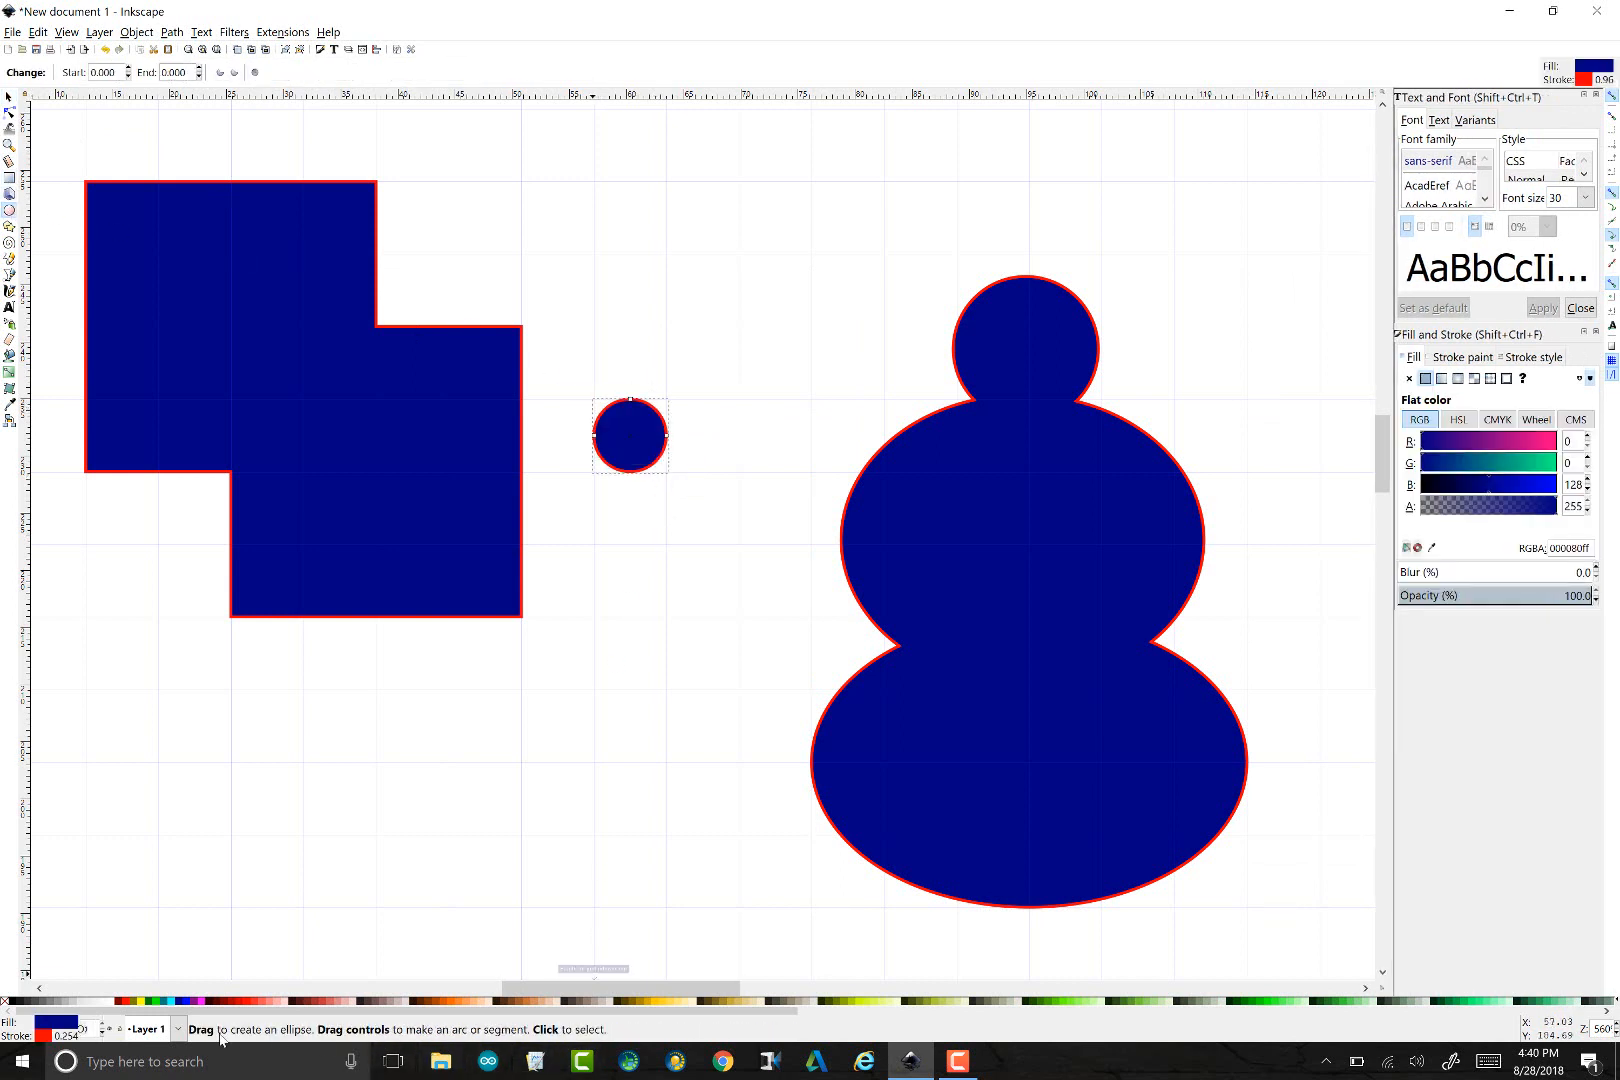
Give the snowman shape a pale pink stroke (#FFD5D5) and a salmon red fill (#D35F5F)
{"action": "right_click", "coordinate": [925, 748]}
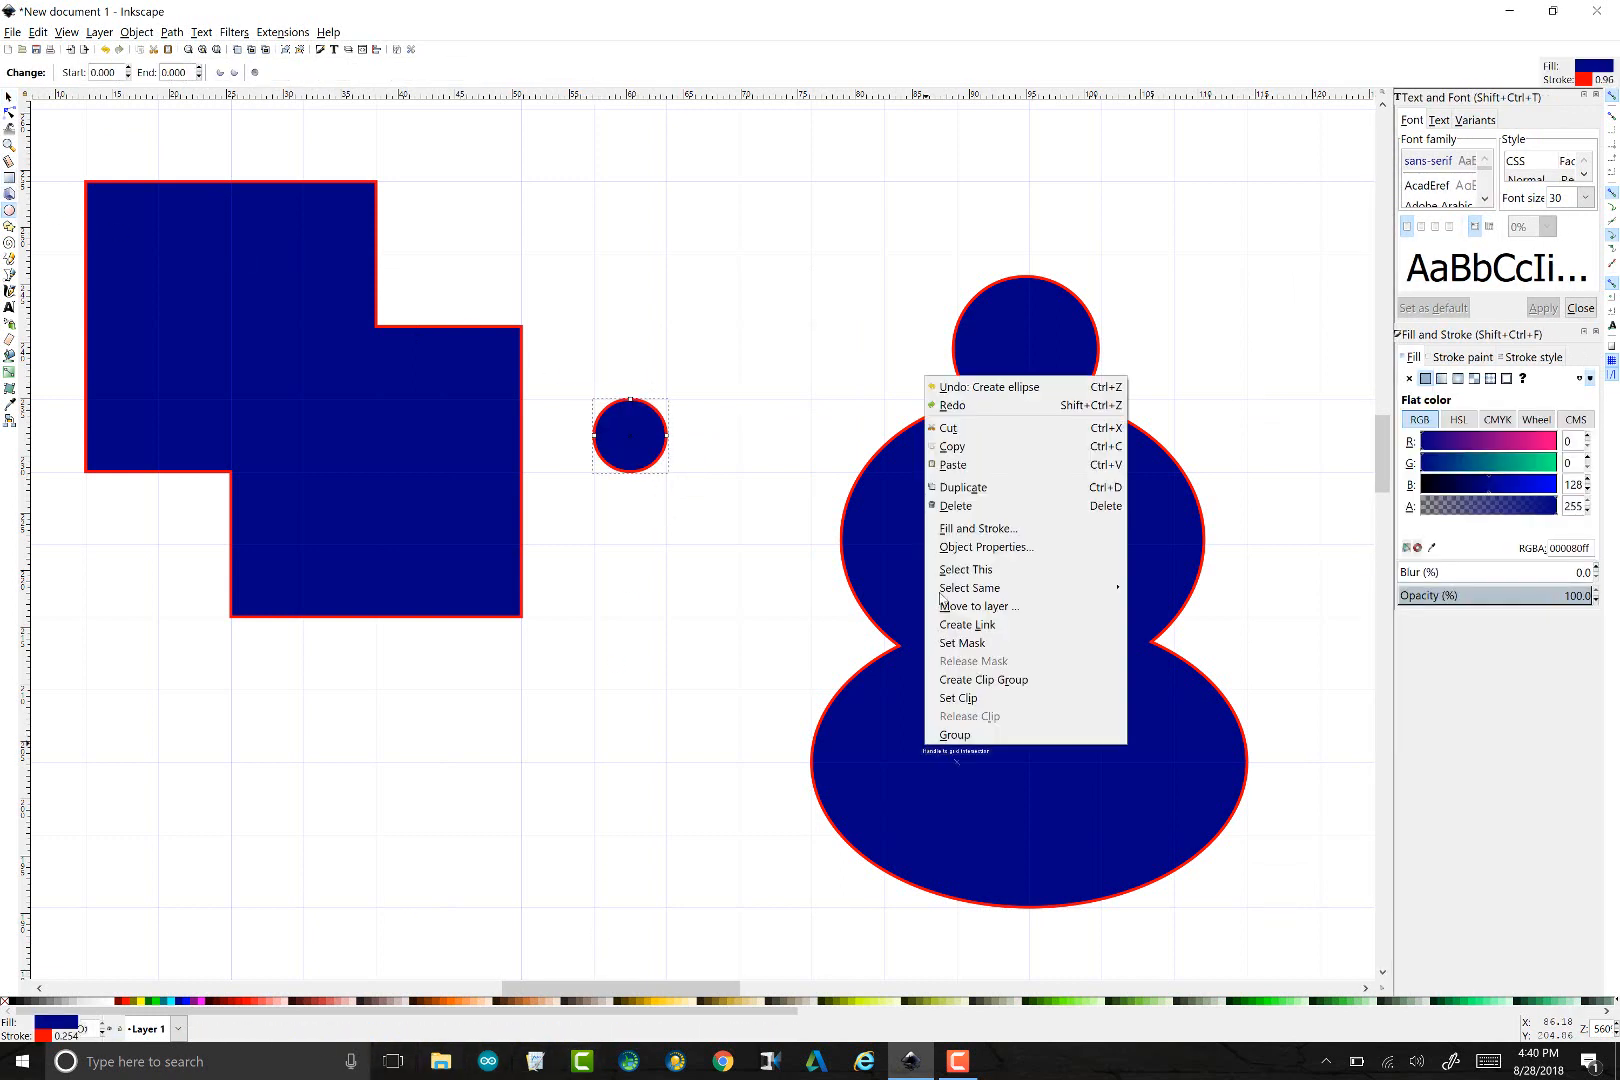
{"action": "left_click", "coordinate": [952, 875]}
{"action": "left_click", "coordinate": [957, 880]}
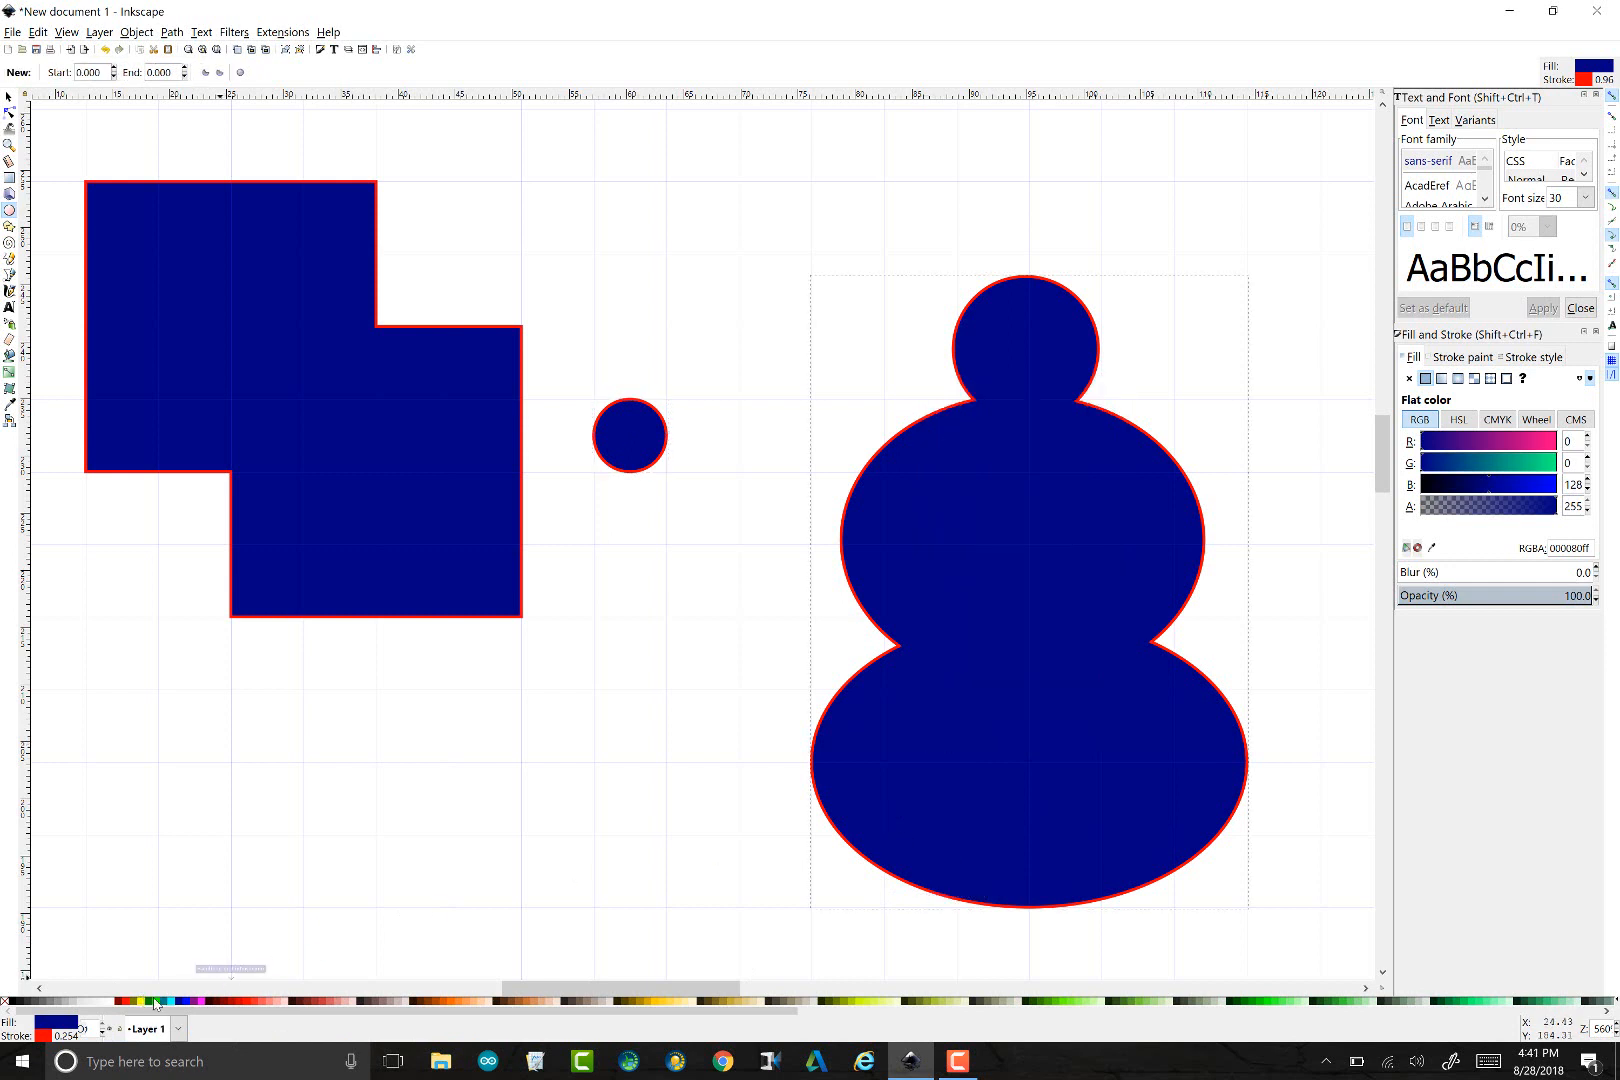
{"action": "right_click", "coordinate": [285, 1004]}
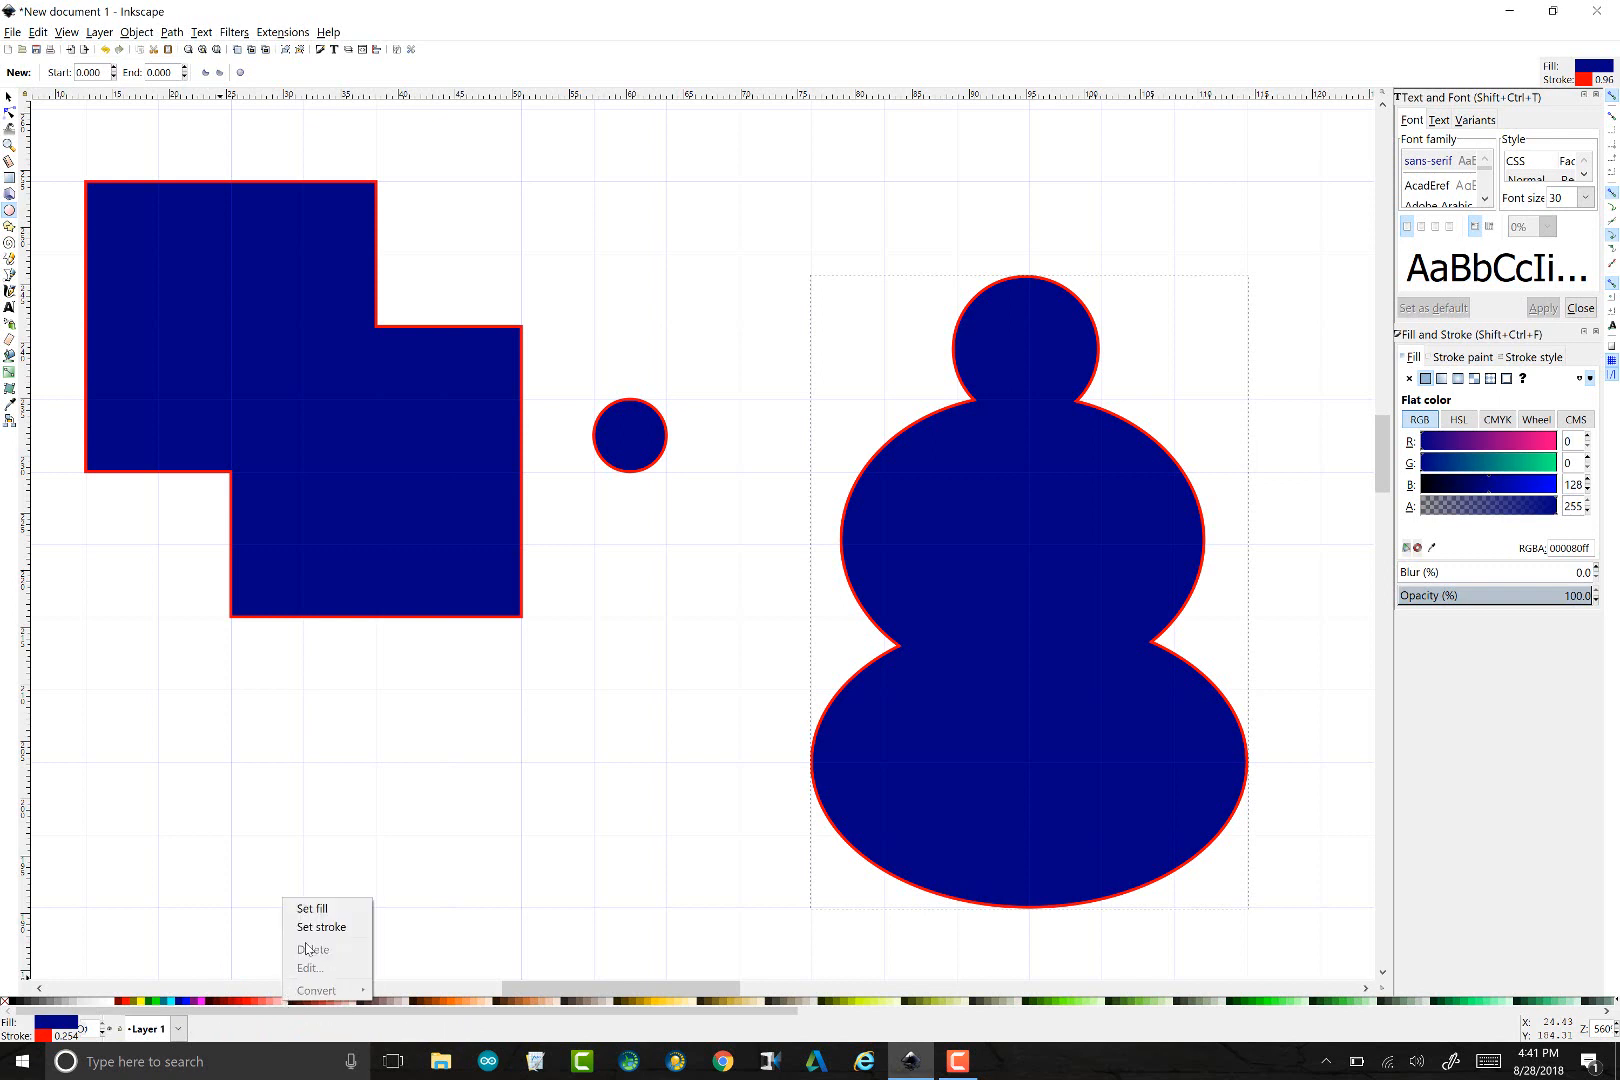
{"action": "left_click", "coordinate": [321, 927]}
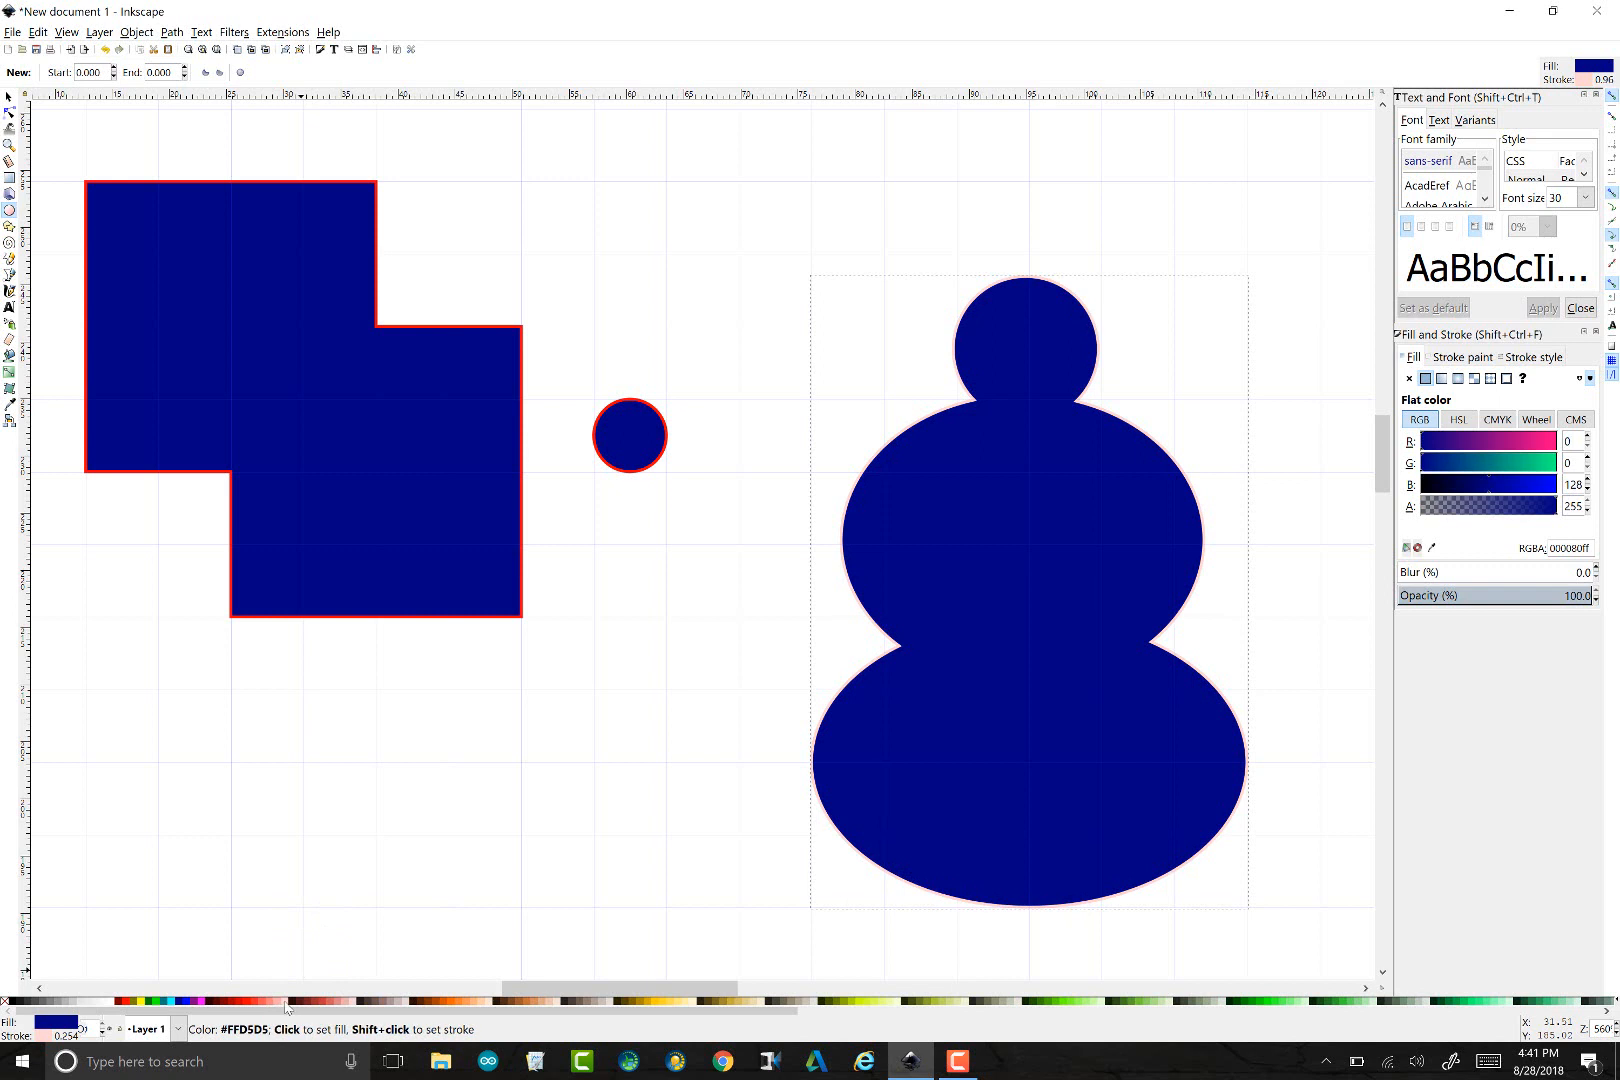
{"action": "right_click", "coordinate": [287, 1005]}
{"action": "left_click", "coordinate": [330, 911]}
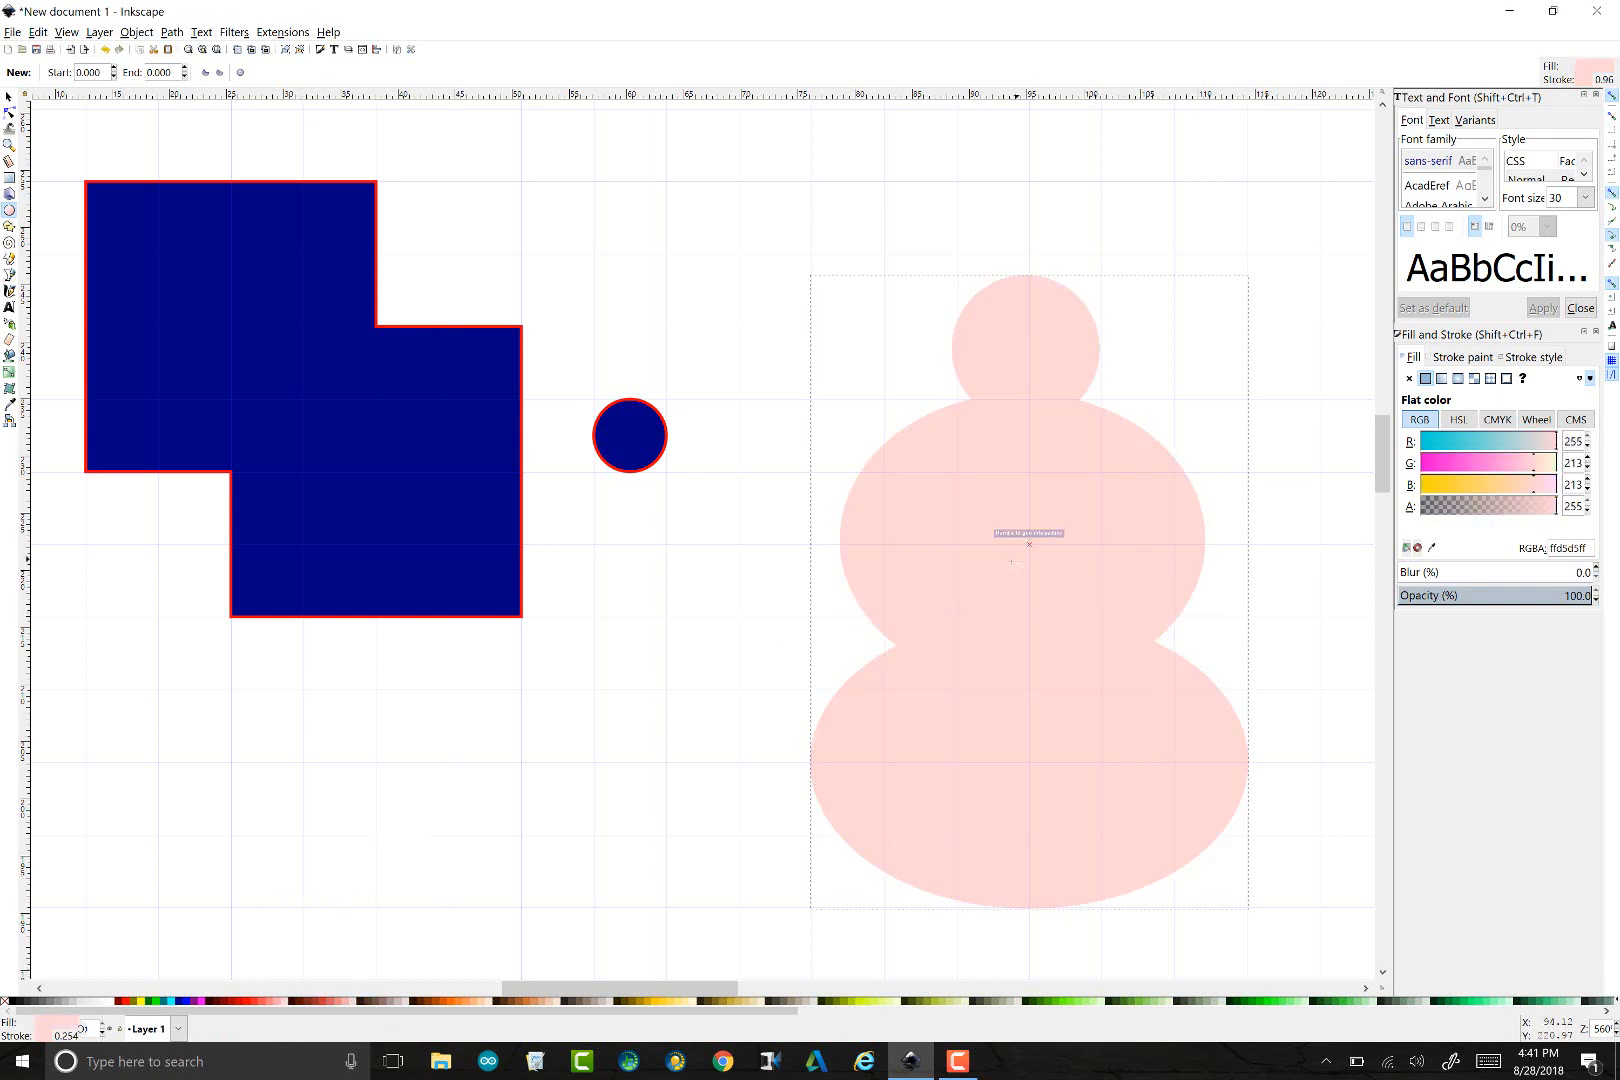
{"action": "left_click", "coordinate": [330, 1004]}
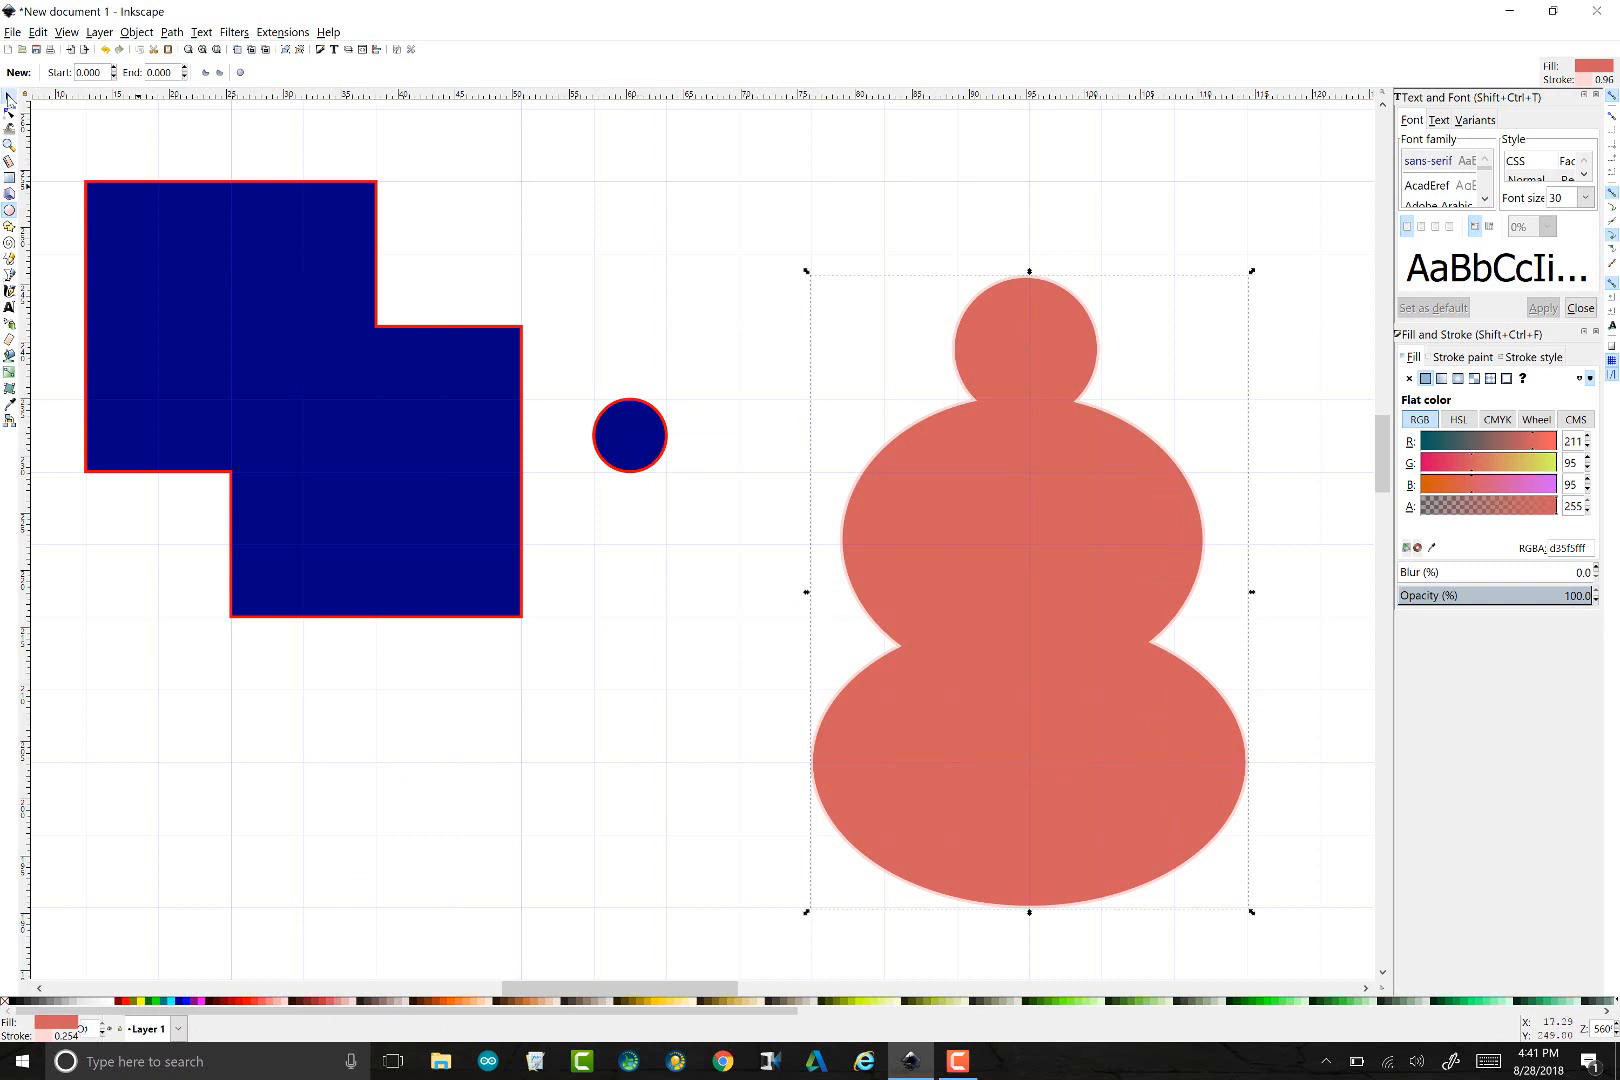
Scale the small navy circle down to an ellipse about 0.11 x 0.13 in
{"action": "left_click", "coordinate": [9, 98]}
{"action": "left_click", "coordinate": [615, 437]}
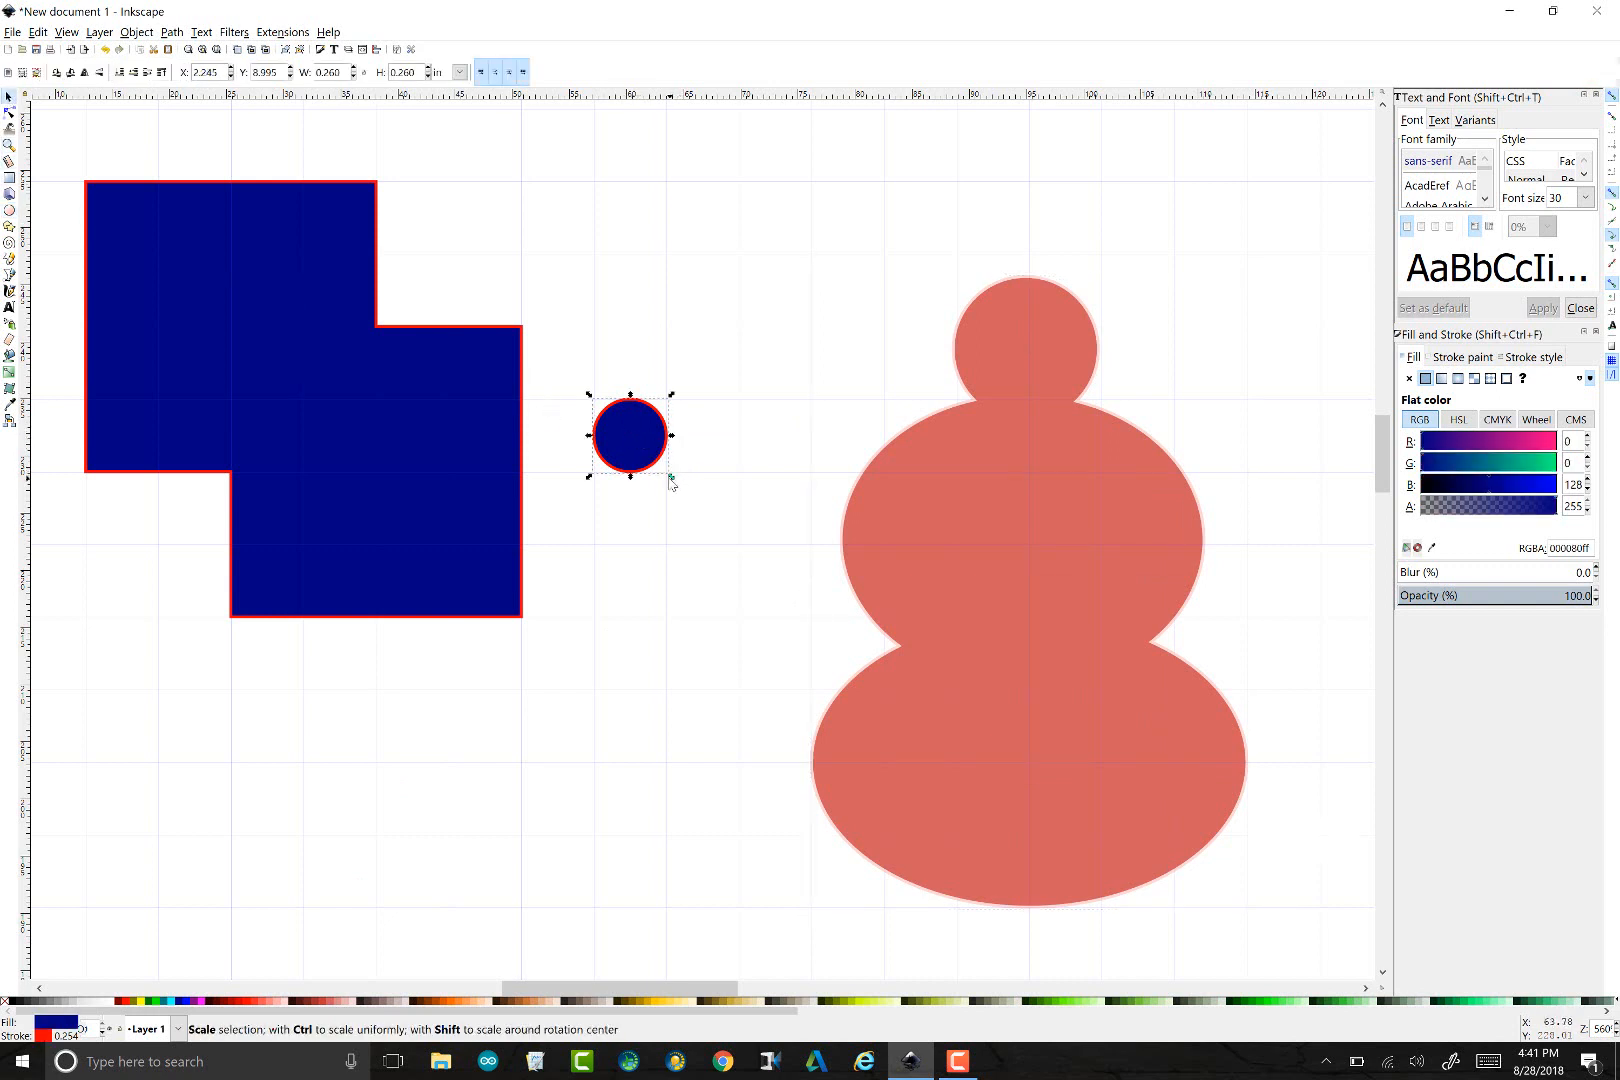
{"action": "left_click_drag", "start_coordinate": [670, 479], "coordinate": [627, 446]}
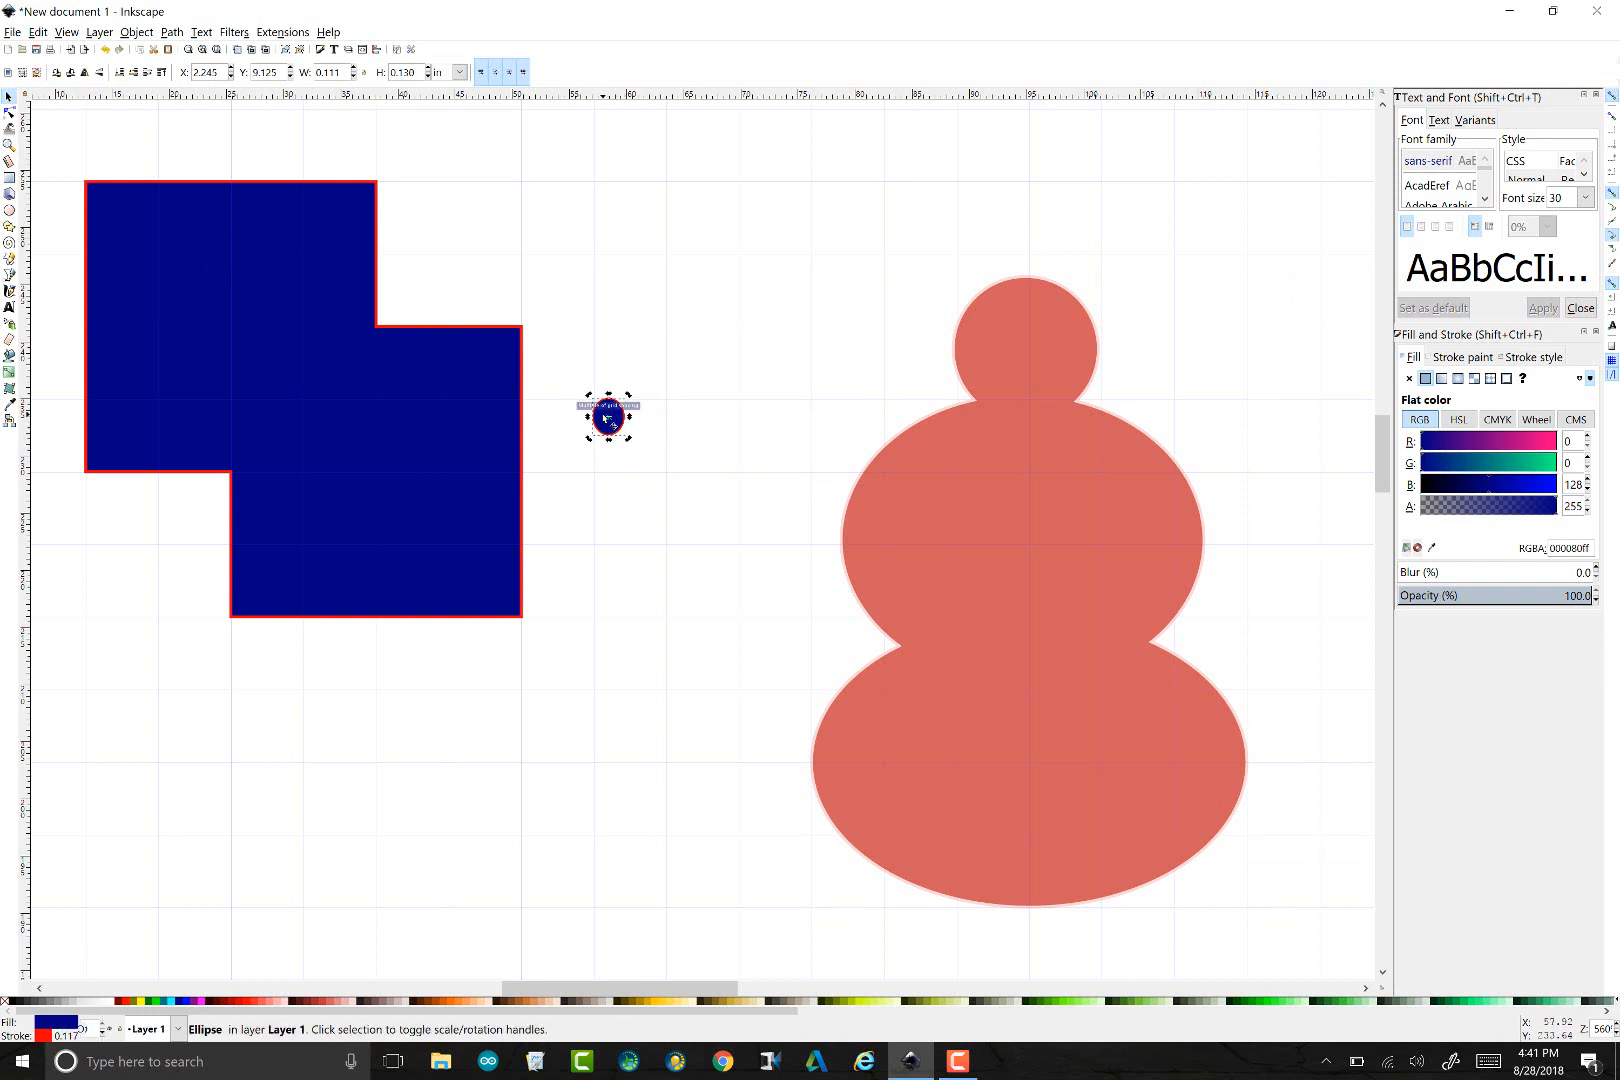
Place three copies of the small ellipse as a vertical row of buttons on the snowman's middle section, and delete the original
{"action": "left_click_drag", "start_coordinate": [606, 418], "coordinate": [1023, 502]}
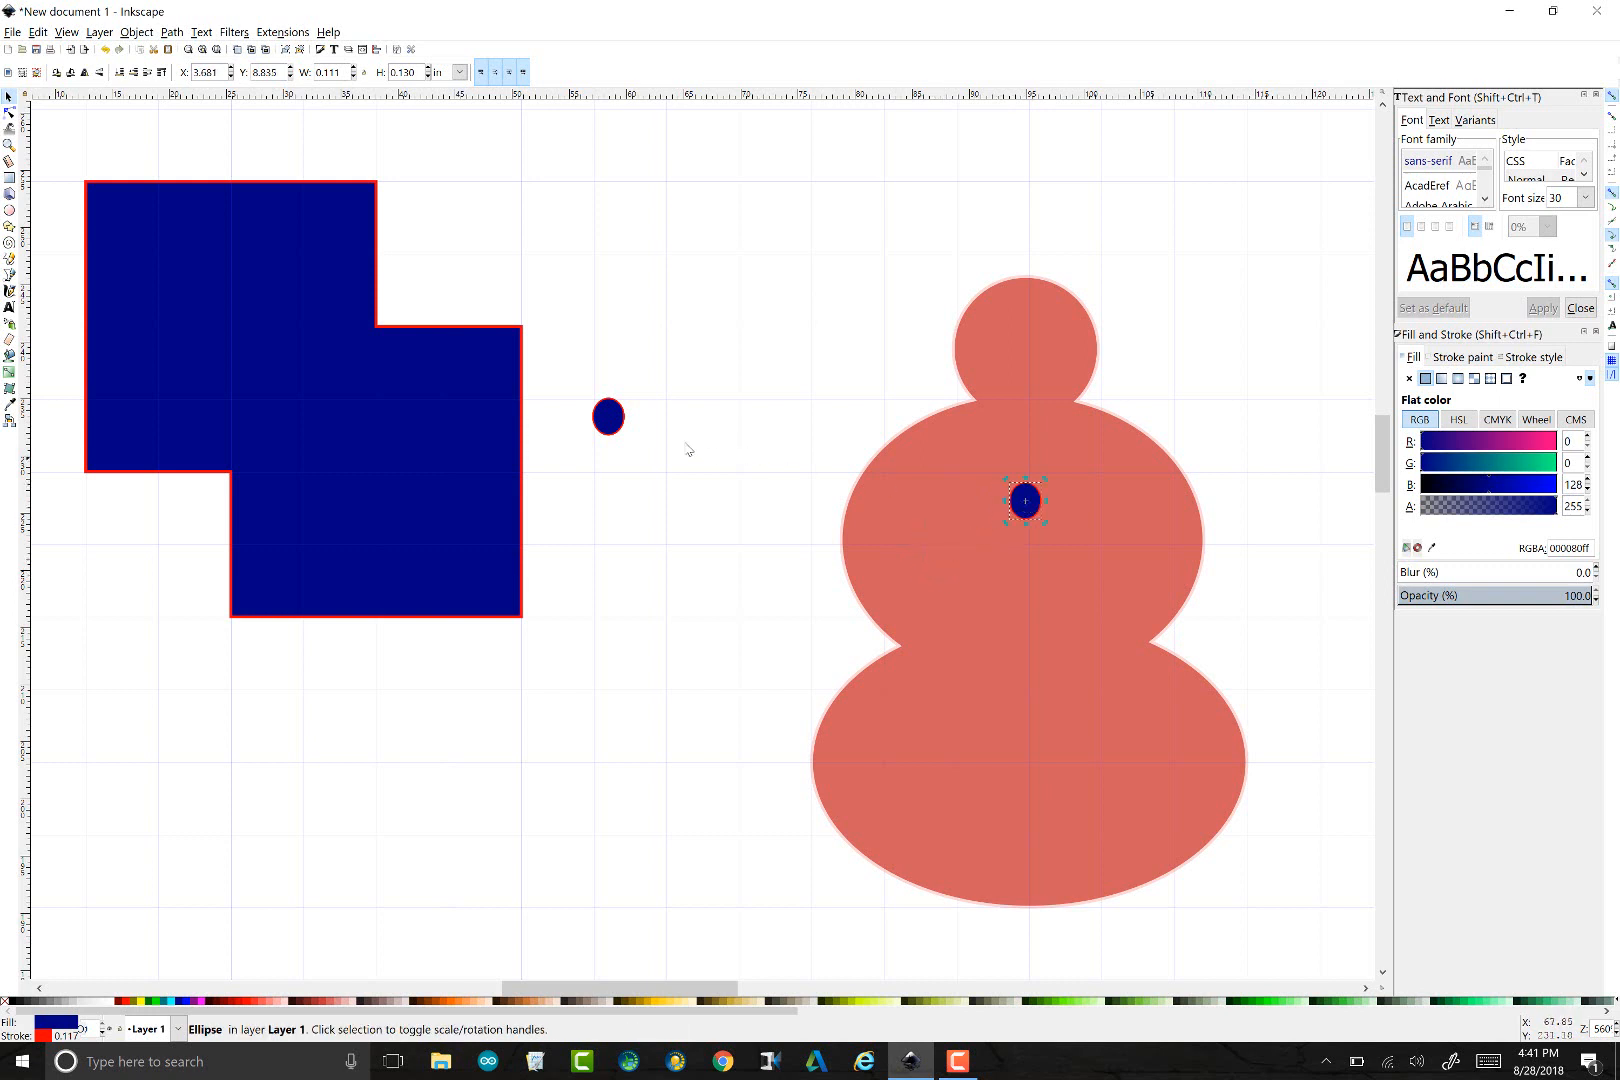
{"action": "left_click_drag", "start_coordinate": [746, 470], "coordinate": [1028, 563]}
{"action": "left_click_drag", "start_coordinate": [606, 432], "coordinate": [1026, 629]}
{"action": "left_click", "coordinate": [673, 380]}
{"action": "left_click", "coordinate": [607, 416]}
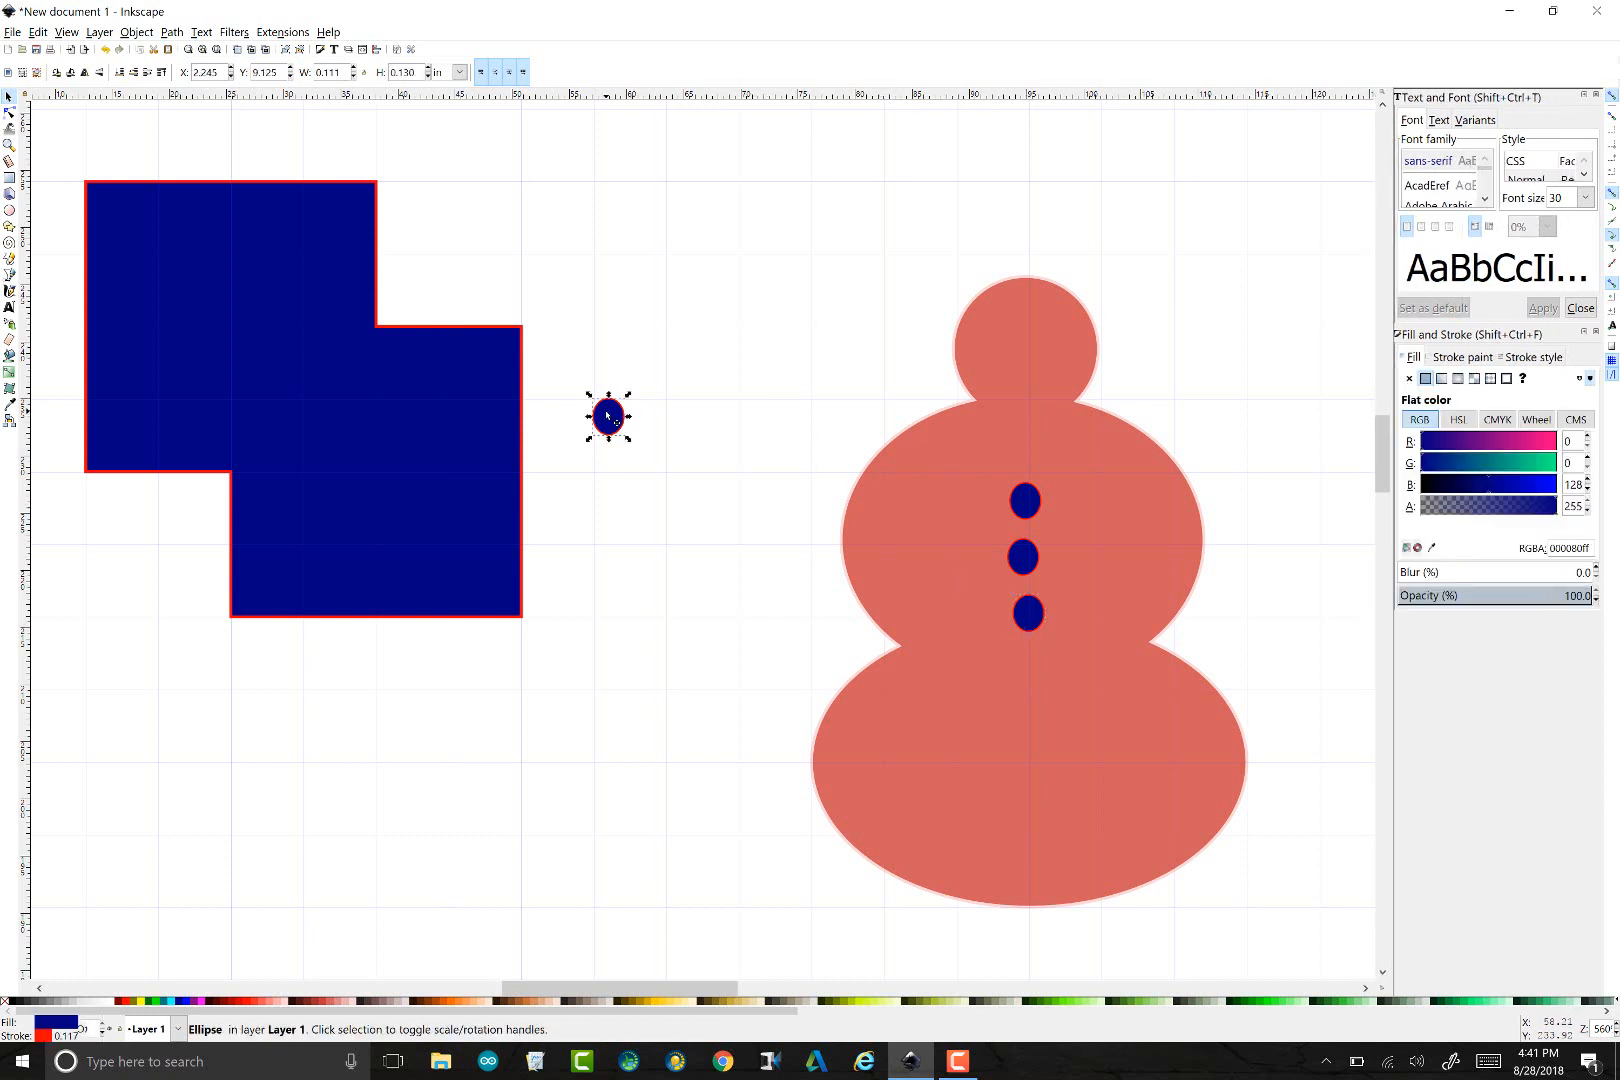
{"action": "key", "text": "Delete"}
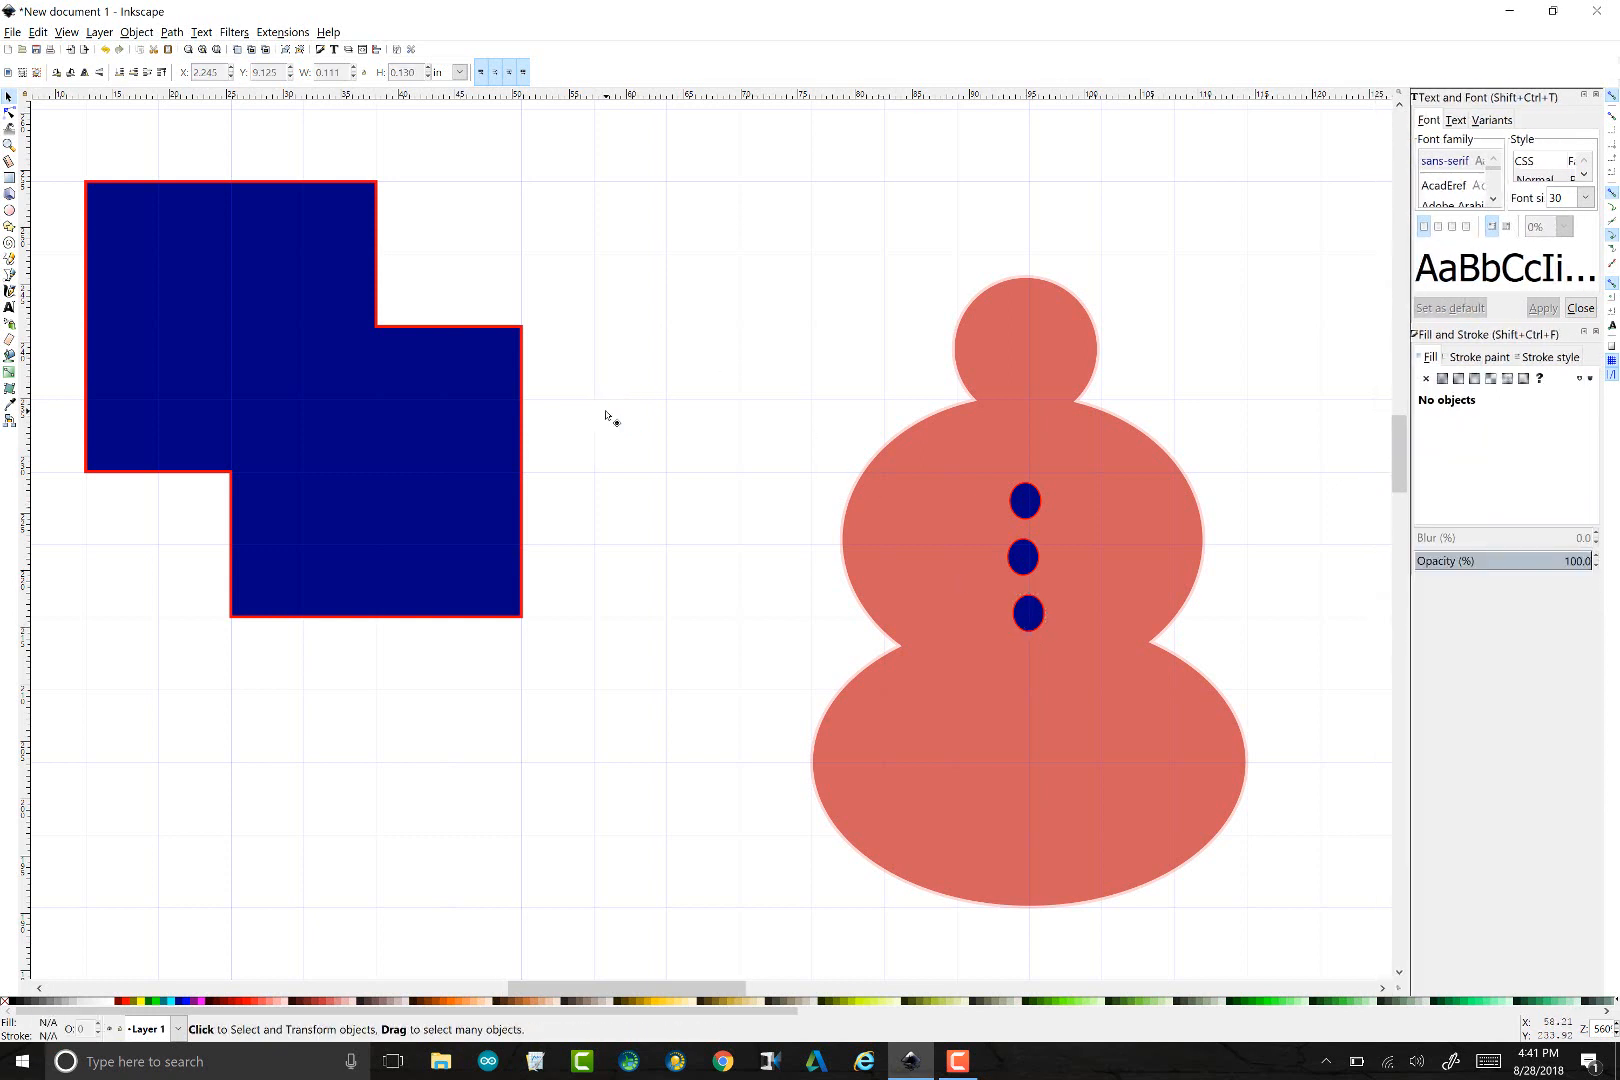
Copy the top button and place the duplicate on the snowman's head as the left eye
{"action": "left_click", "coordinate": [1030, 495]}
{"action": "key", "text": "ctrl+c"}
{"action": "key", "text": "ctrl+v"}
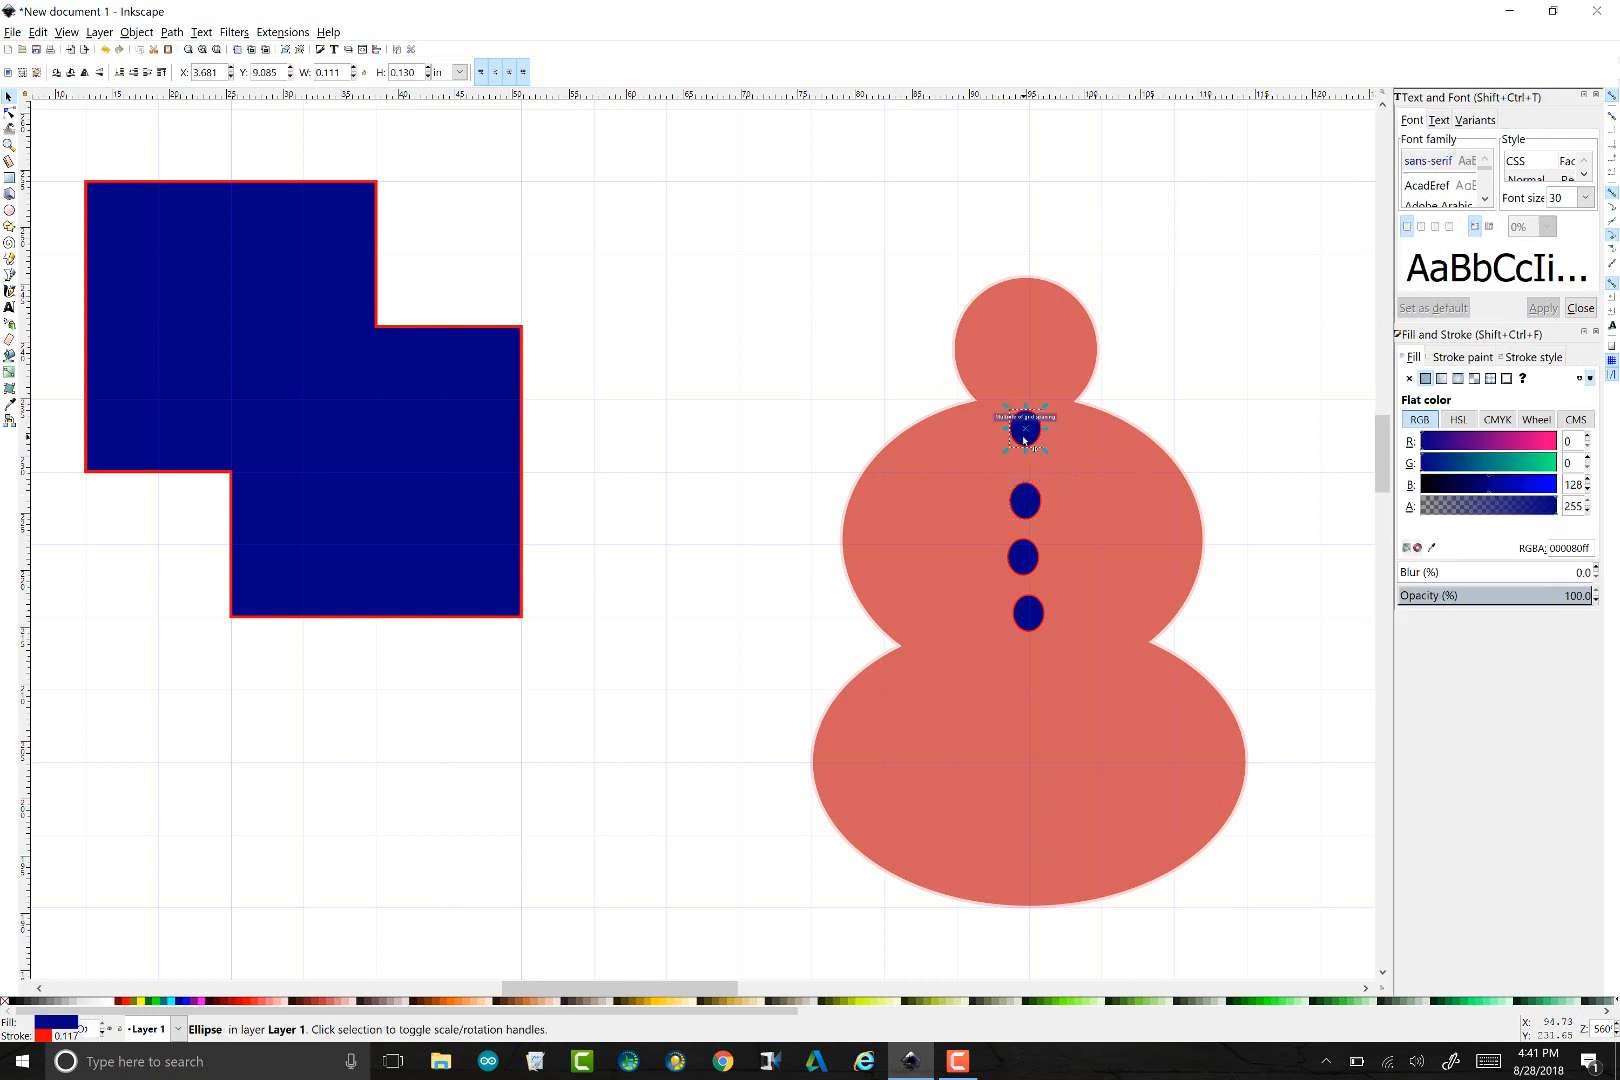
{"action": "left_click_drag", "start_coordinate": [1024, 440], "coordinate": [999, 340]}
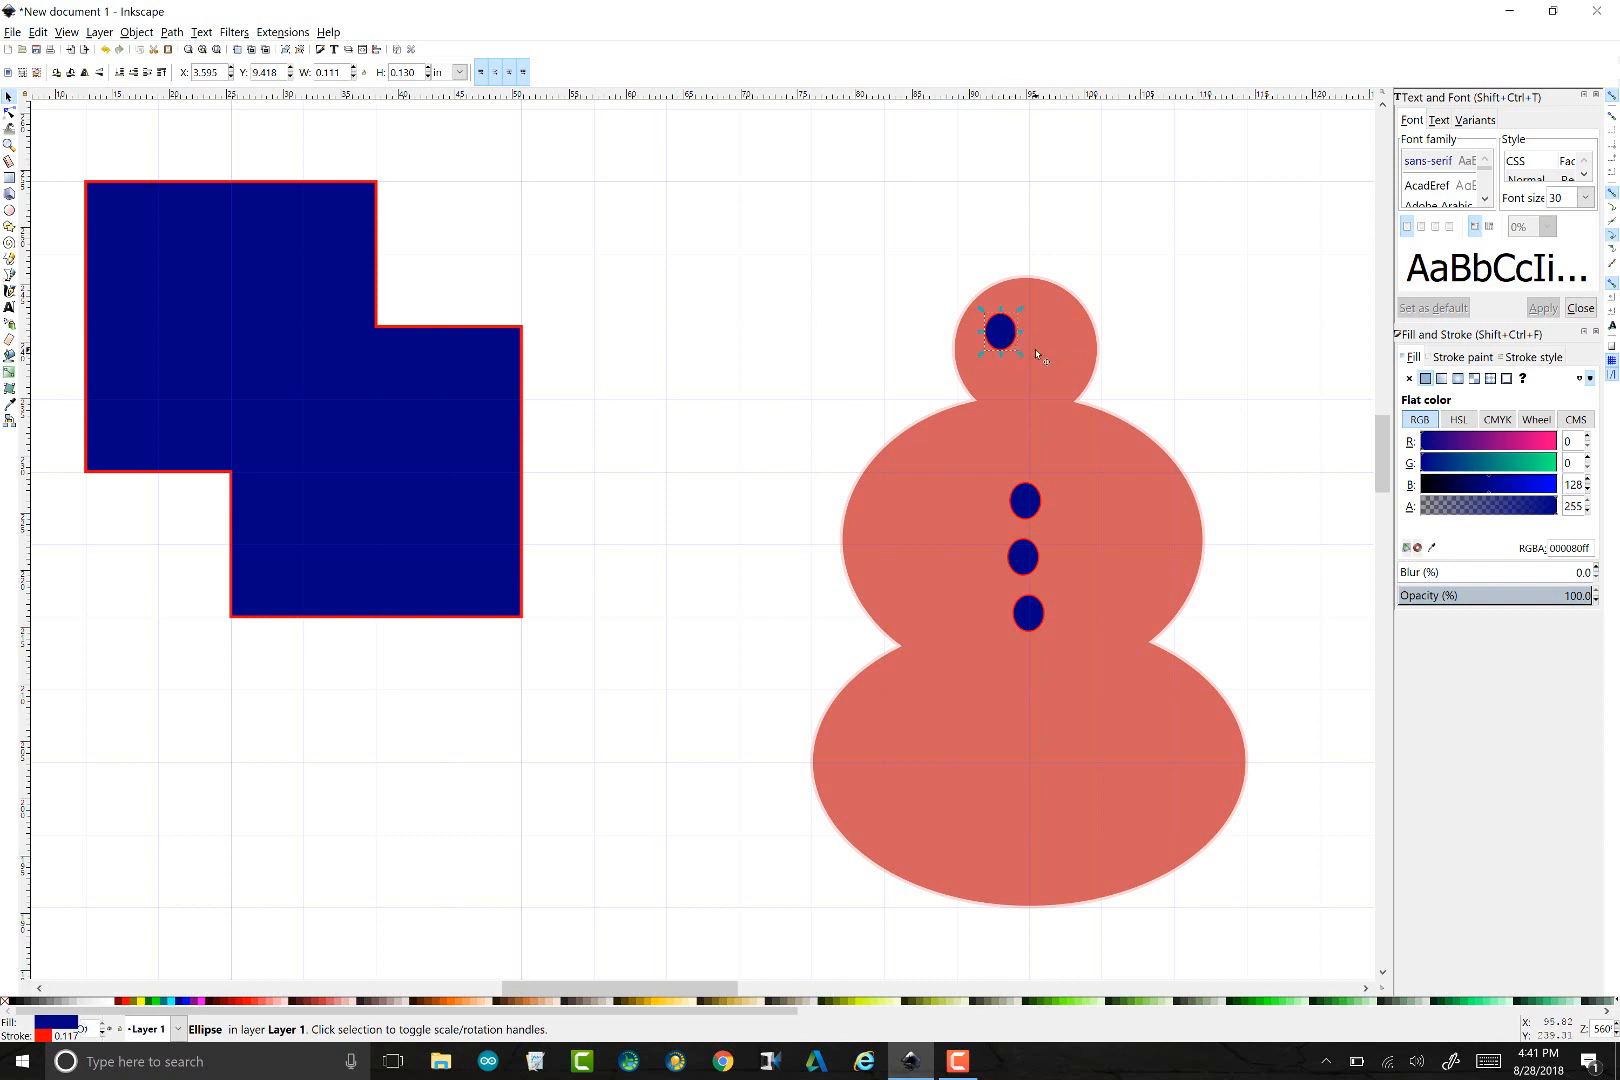
Cut the left eye ellipse out of the snowman shape with the Difference path operation
{"action": "left_click", "coordinate": [1038, 356], "text": "shift"}
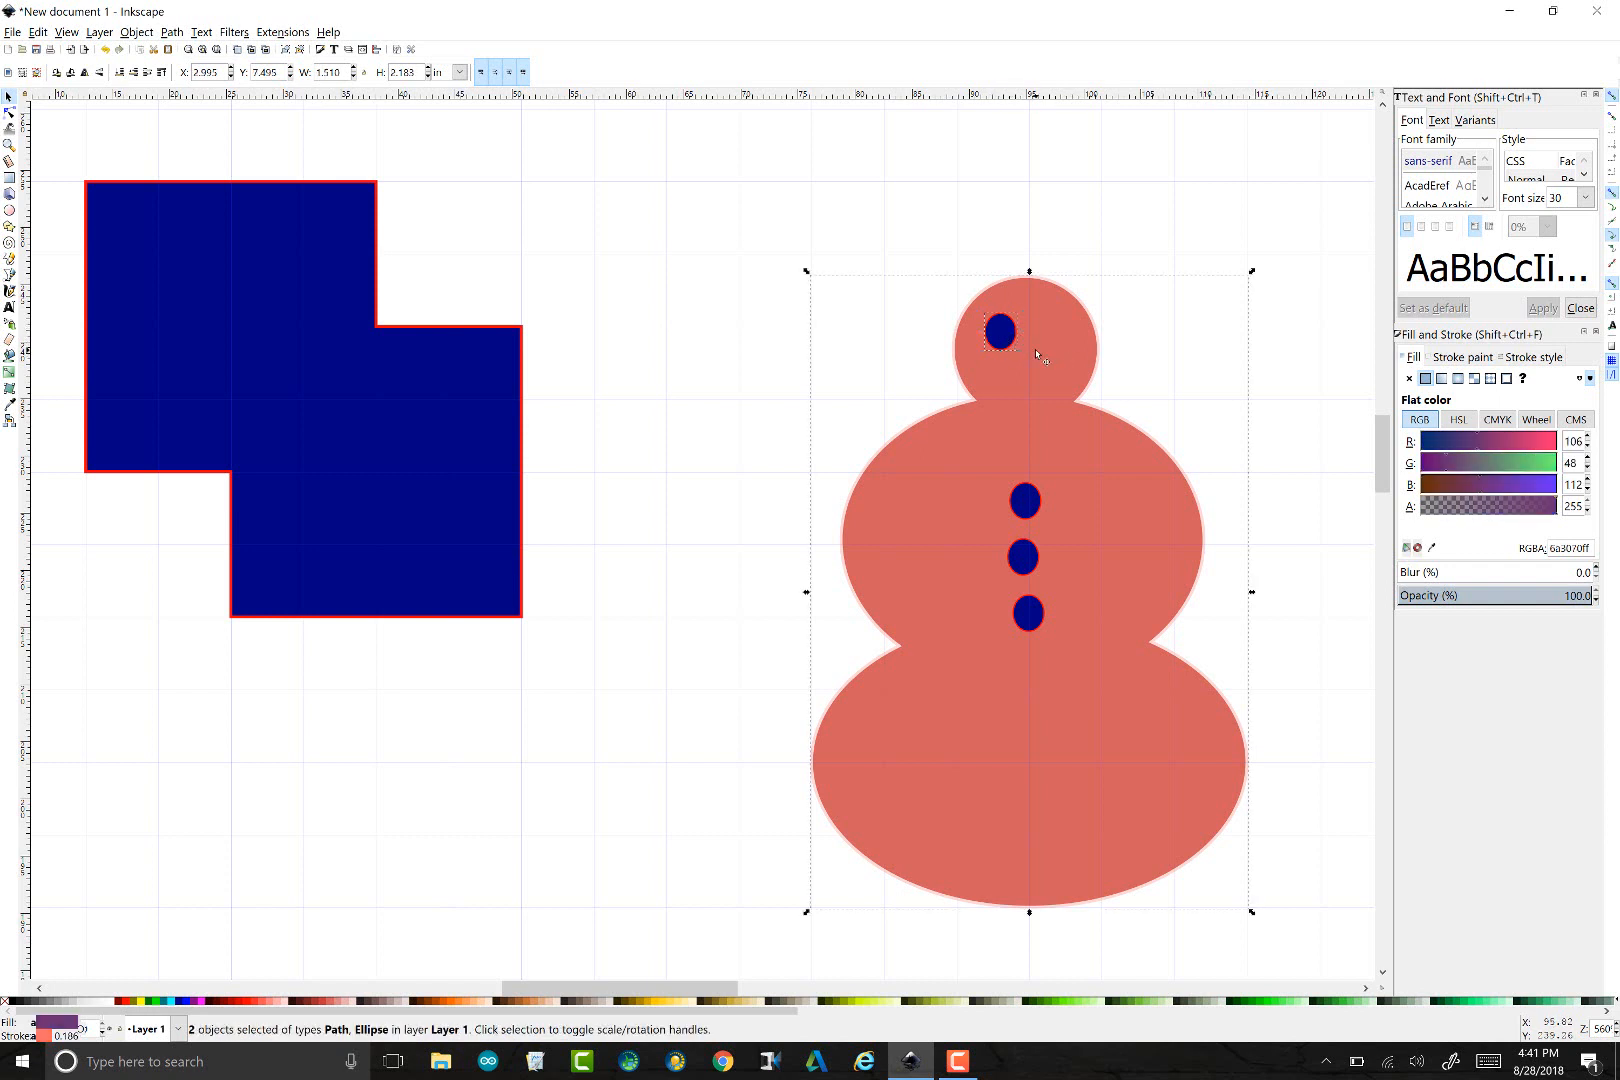
{"action": "left_click", "coordinate": [174, 32]}
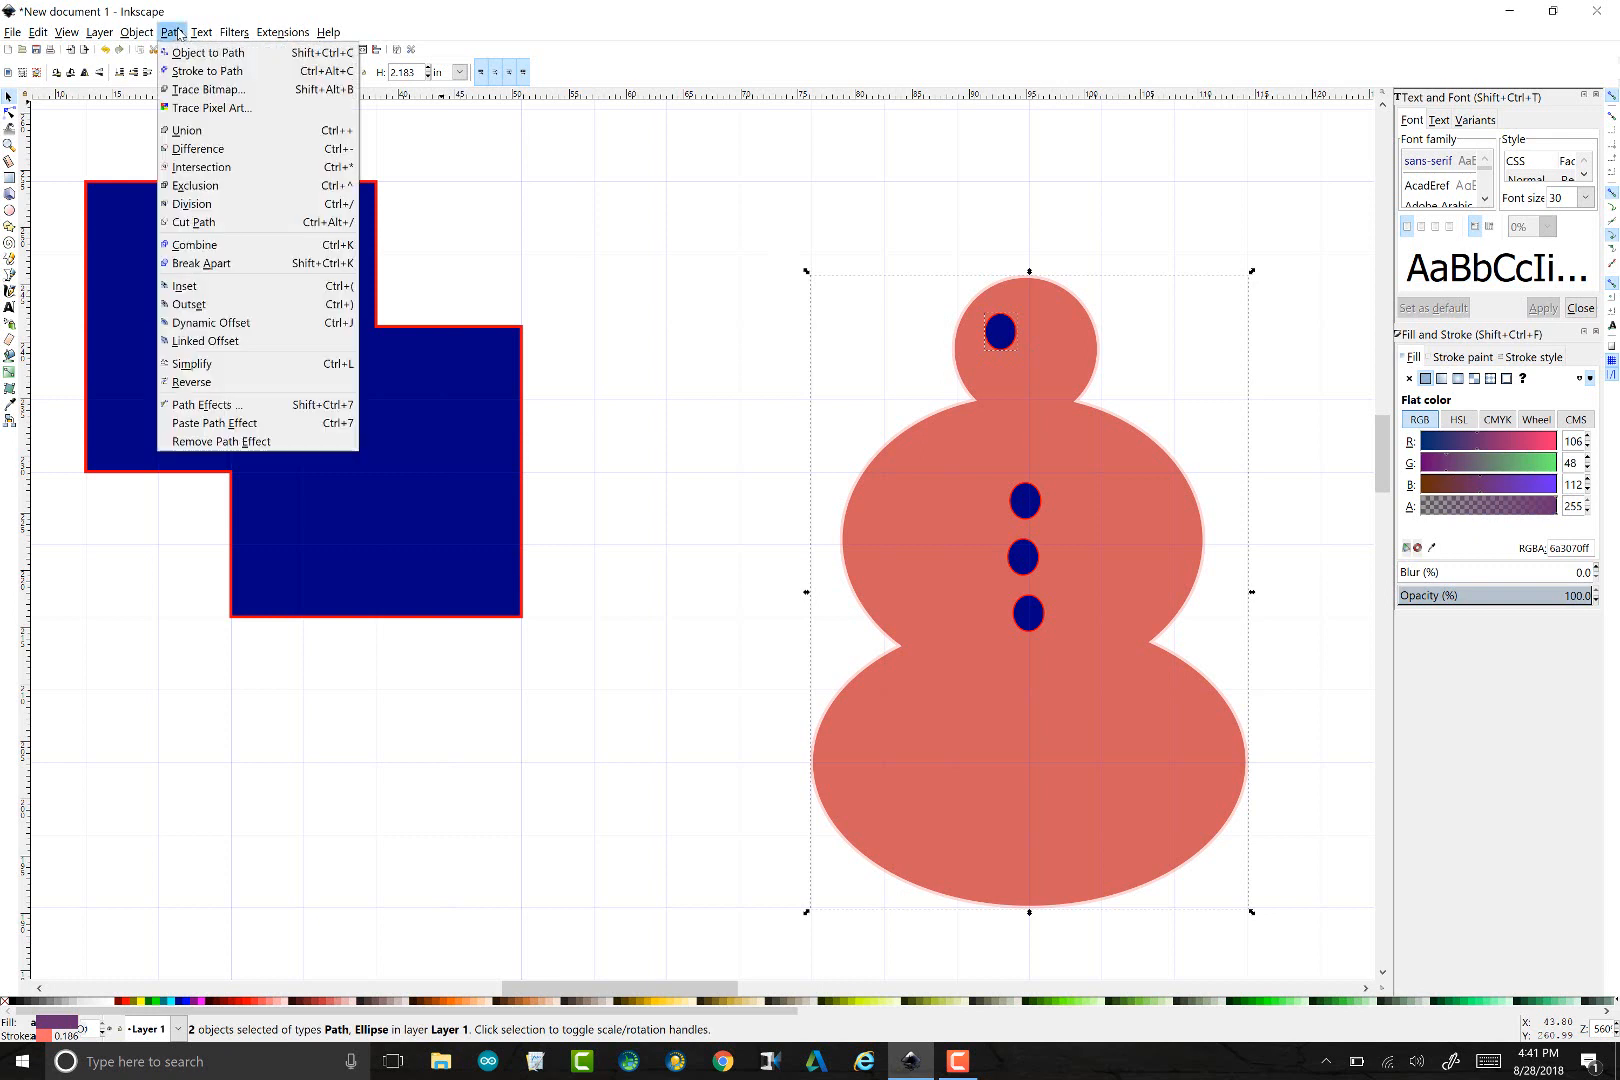
{"action": "left_click", "coordinate": [200, 149]}
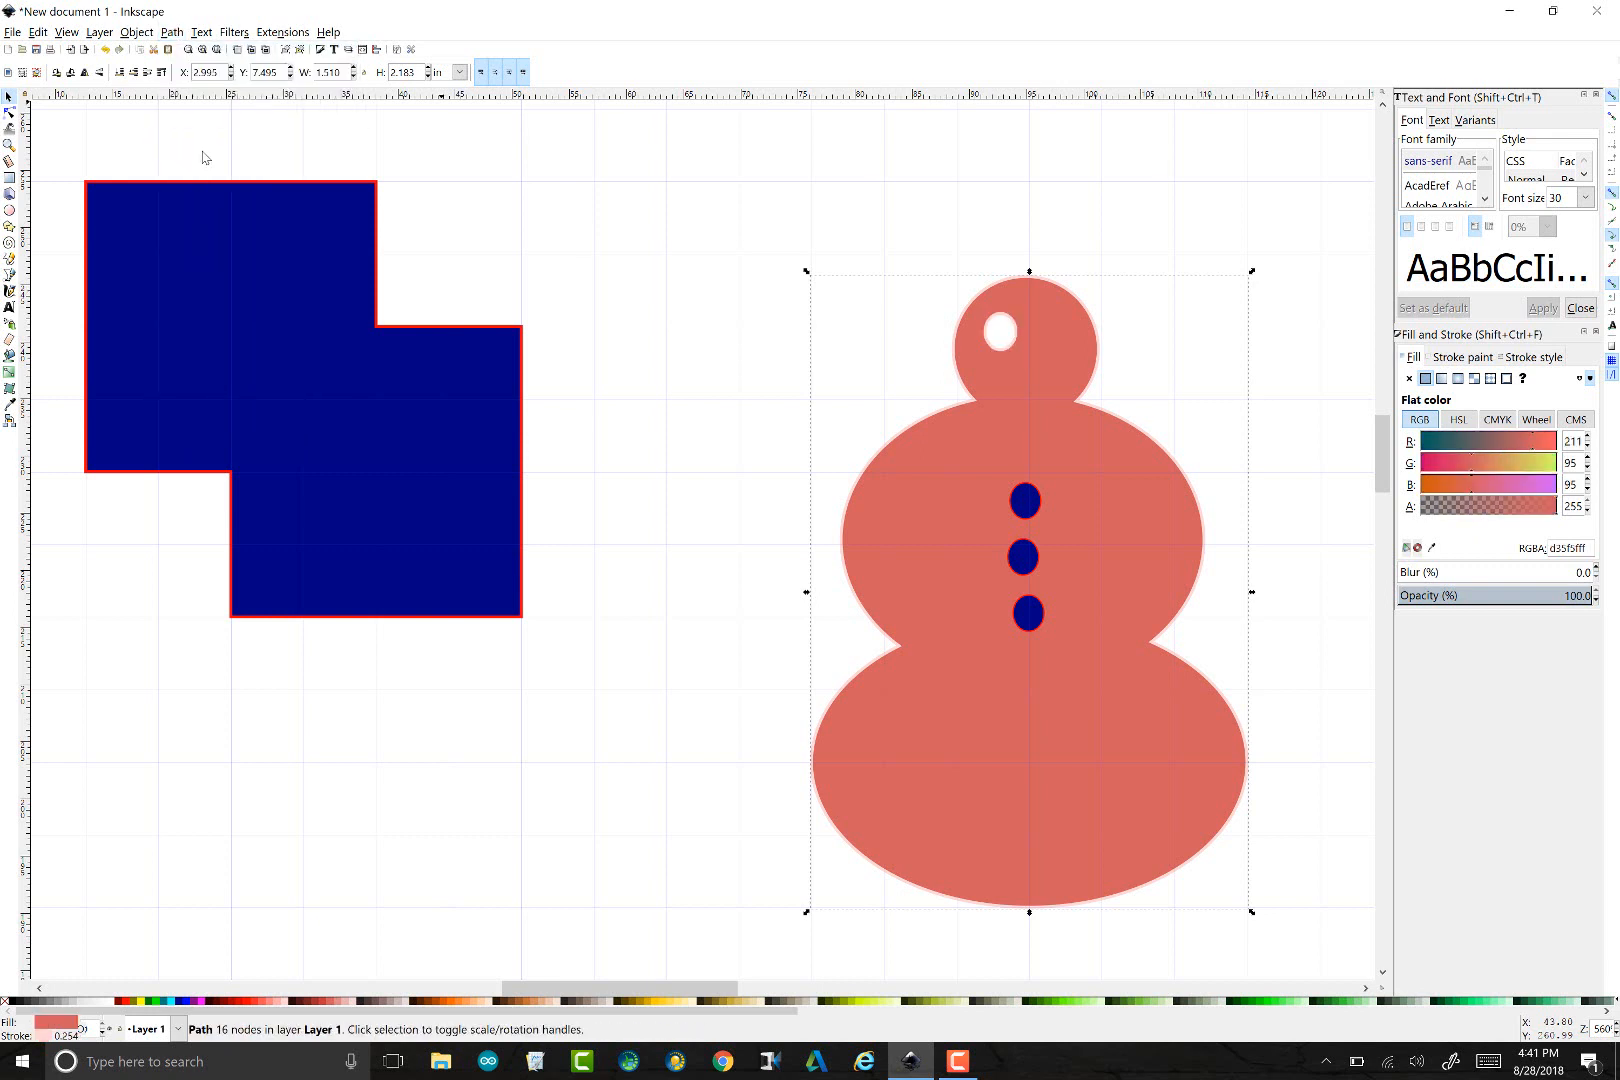
Place a copy of the top button on the head as the right eye and cut it out of the snowman with Difference
{"action": "left_click", "coordinate": [1028, 503]}
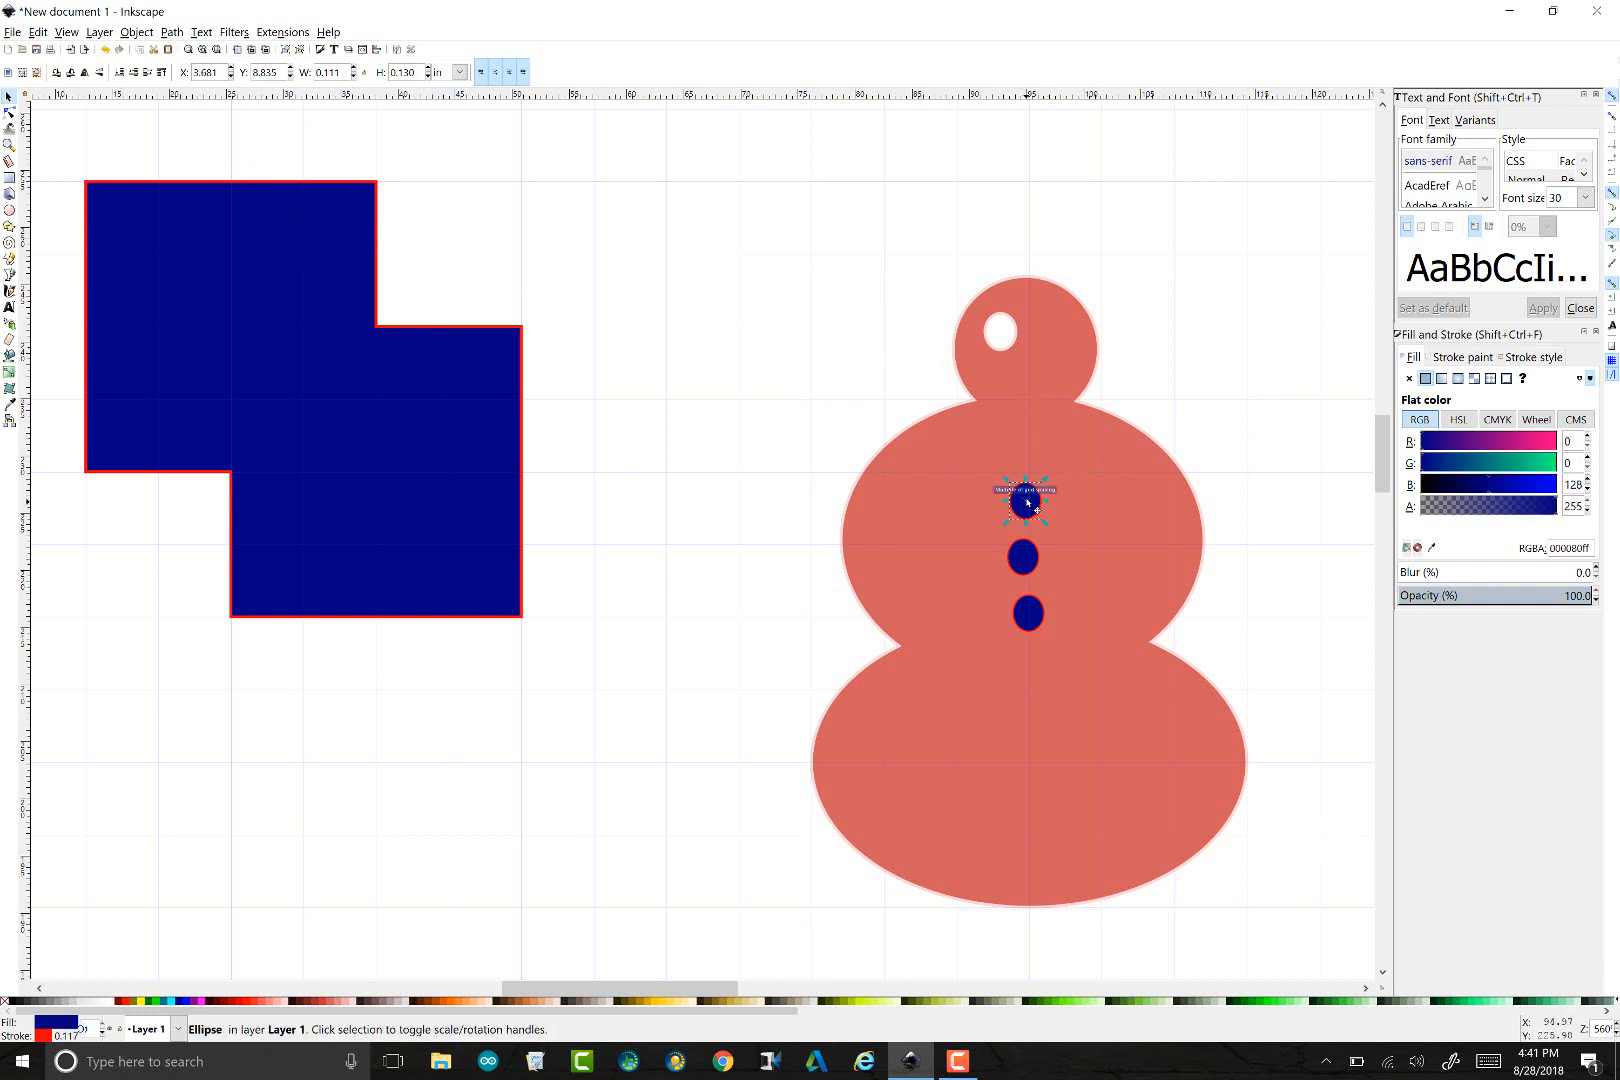
{"action": "left_click_drag", "start_coordinate": [1025, 500], "coordinate": [1048, 332]}
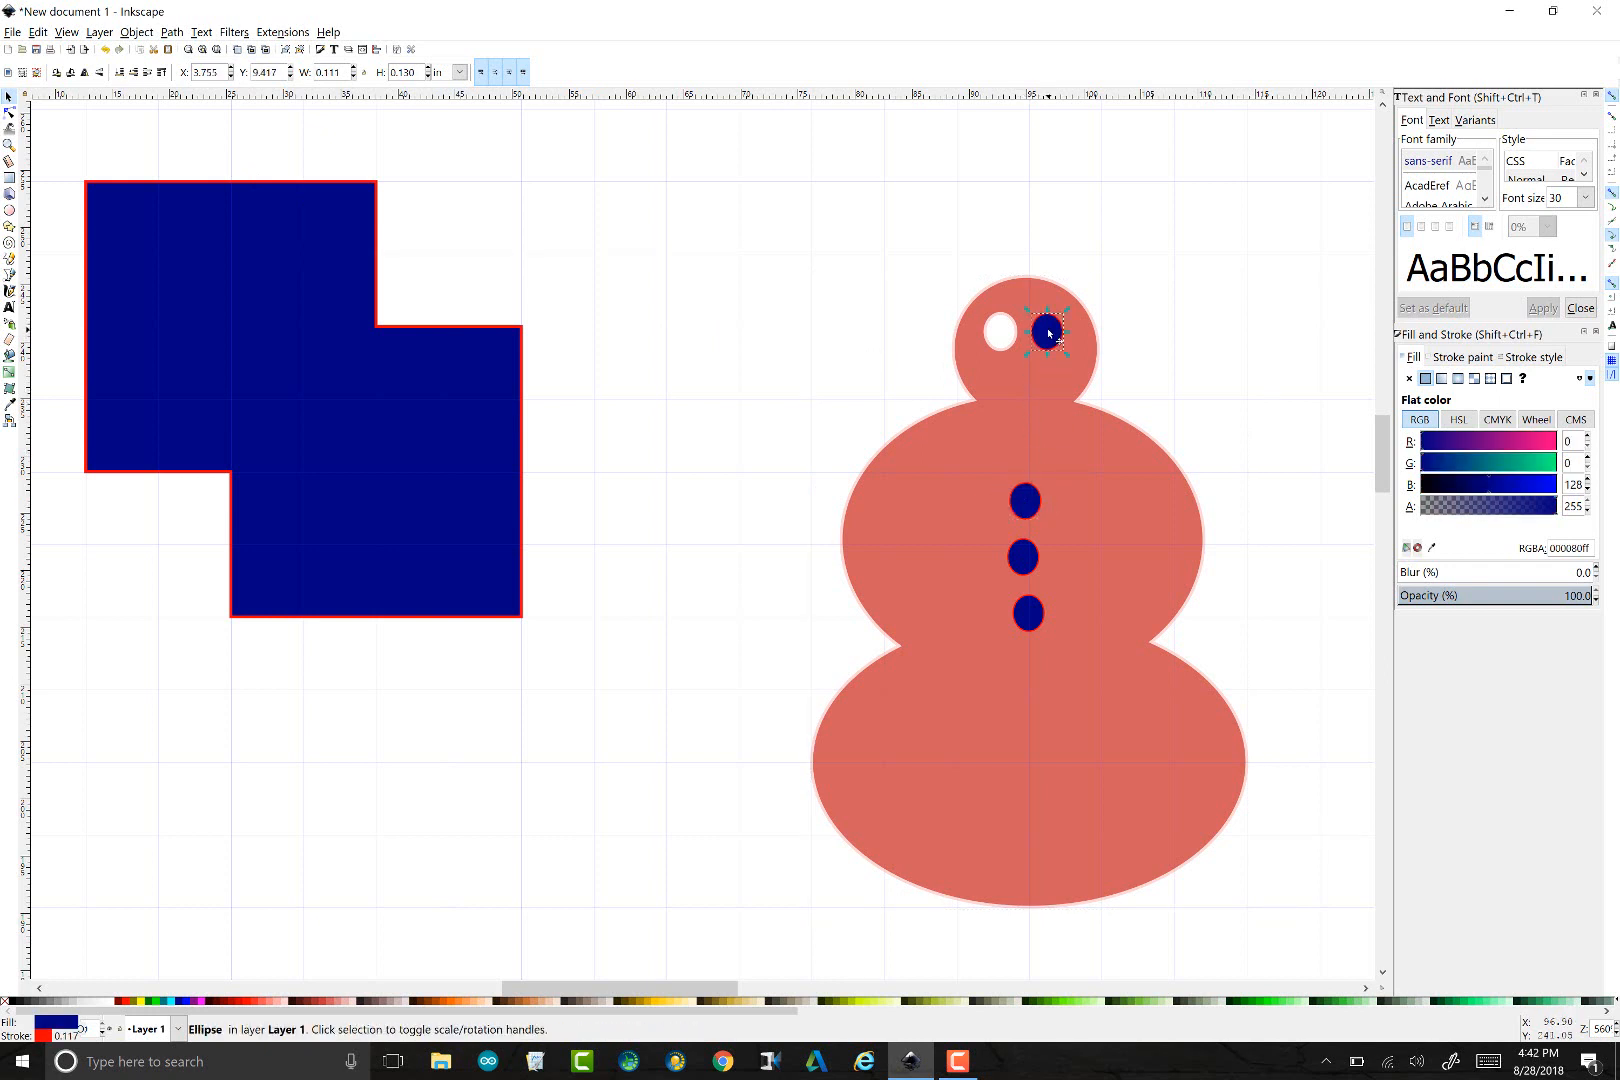
{"action": "left_click", "coordinate": [982, 432], "text": "shift"}
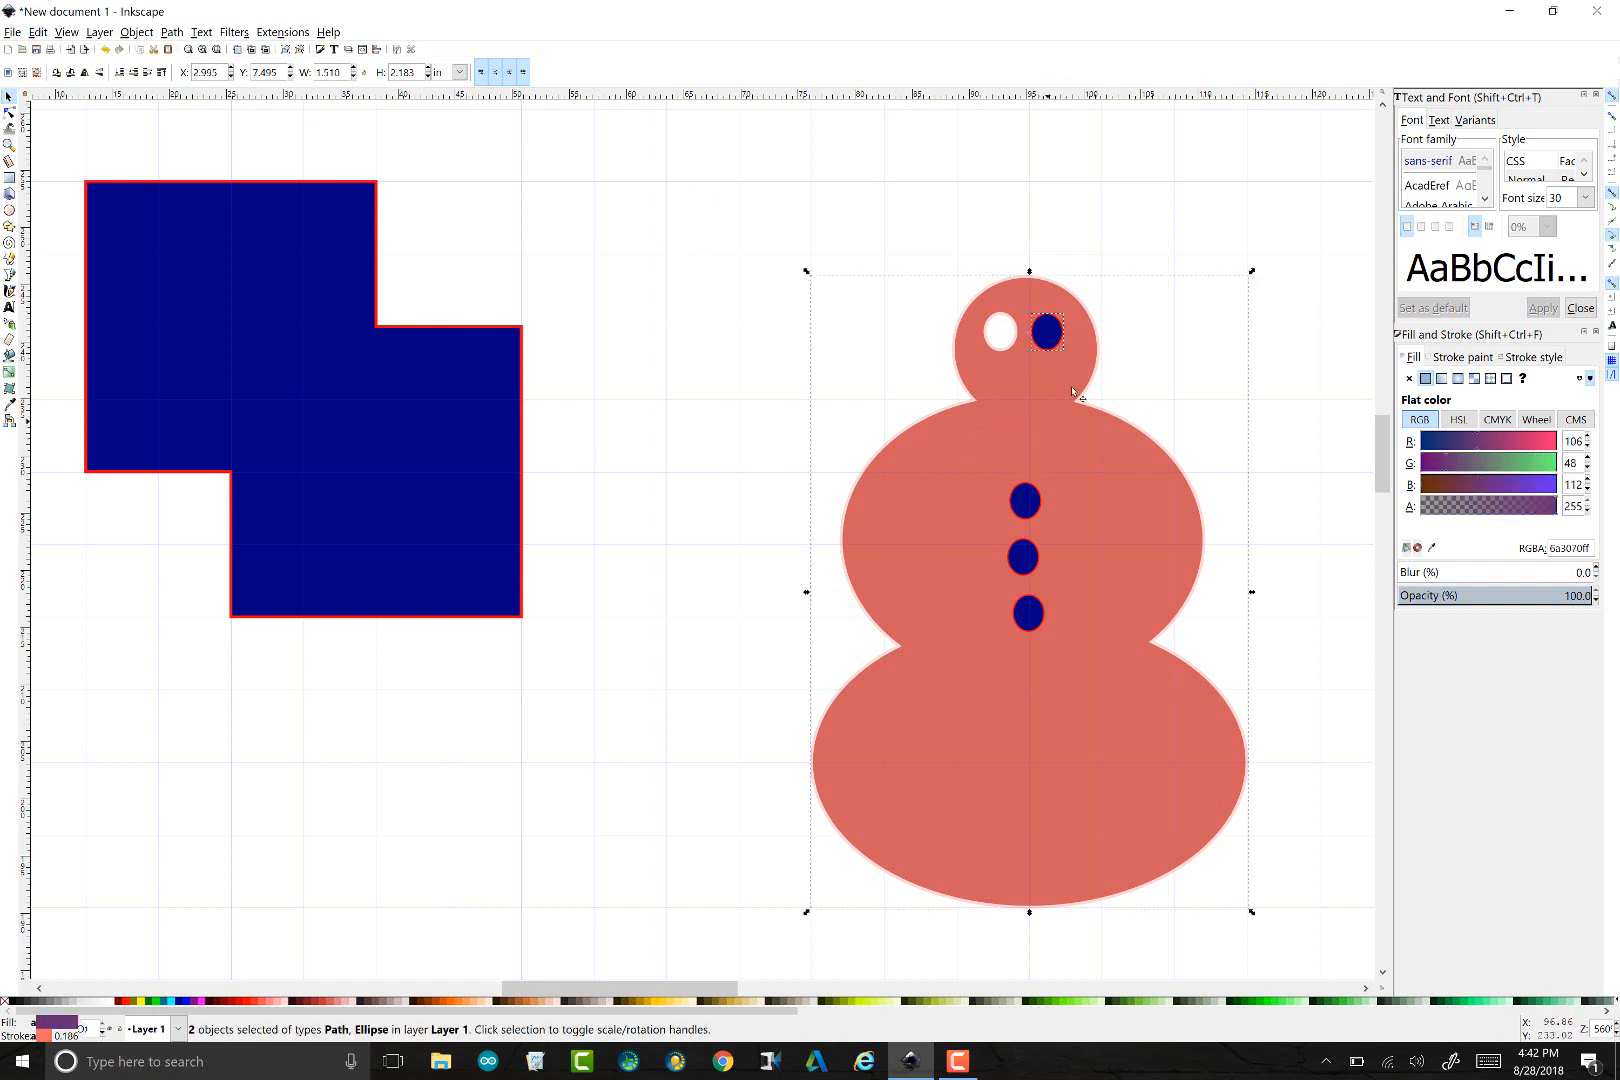
{"action": "left_click", "coordinate": [172, 32]}
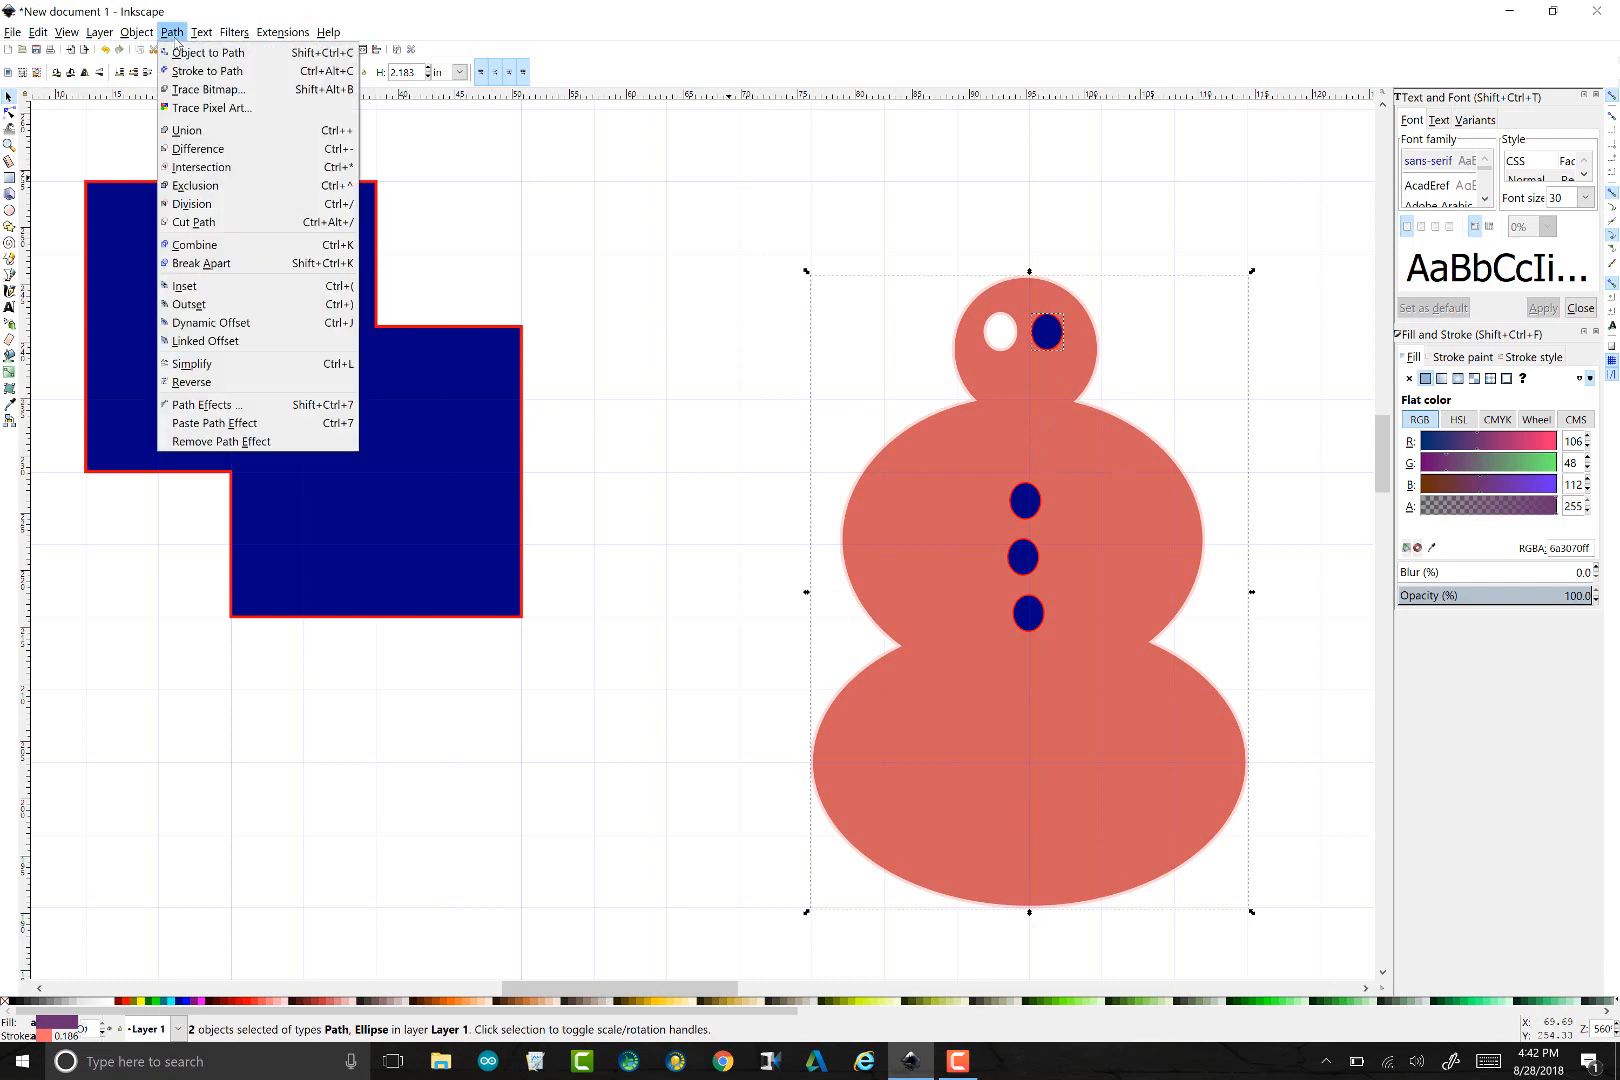
{"action": "left_click", "coordinate": [242, 149]}
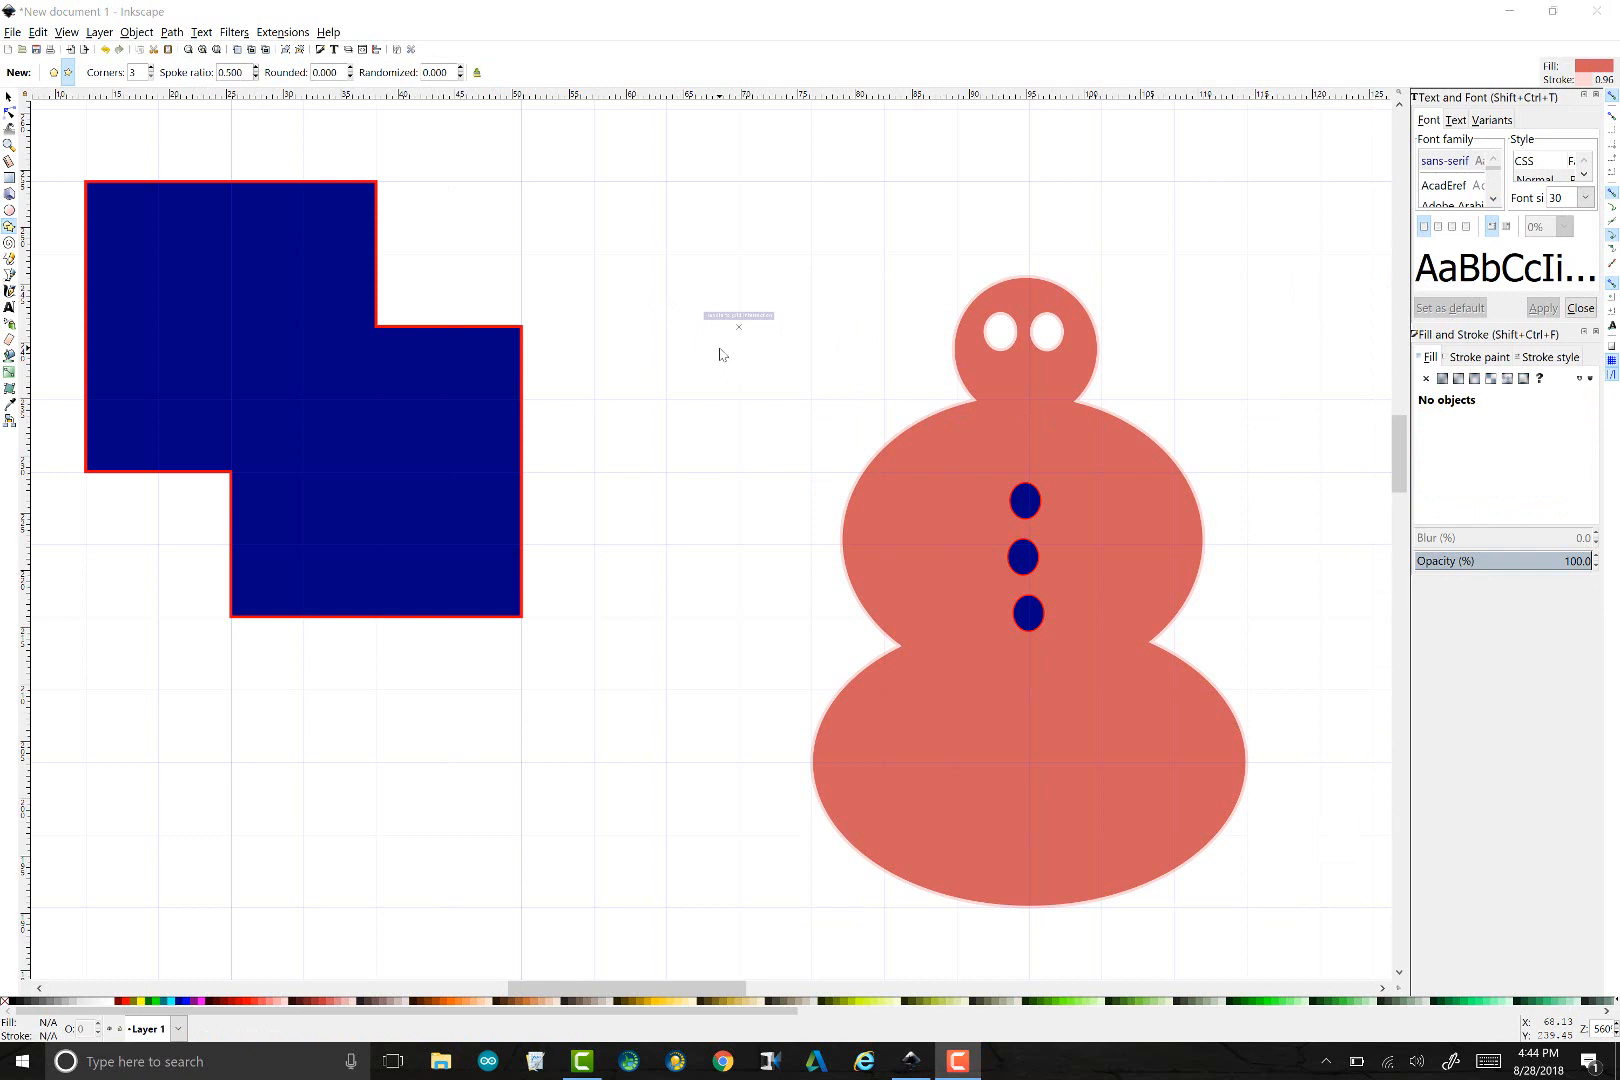
Draw a three-cornered star as a right-pointing triangle left of the snowman's head and flatten it to about 0.39 x 0.225 in
{"action": "left_click", "coordinate": [9, 226]}
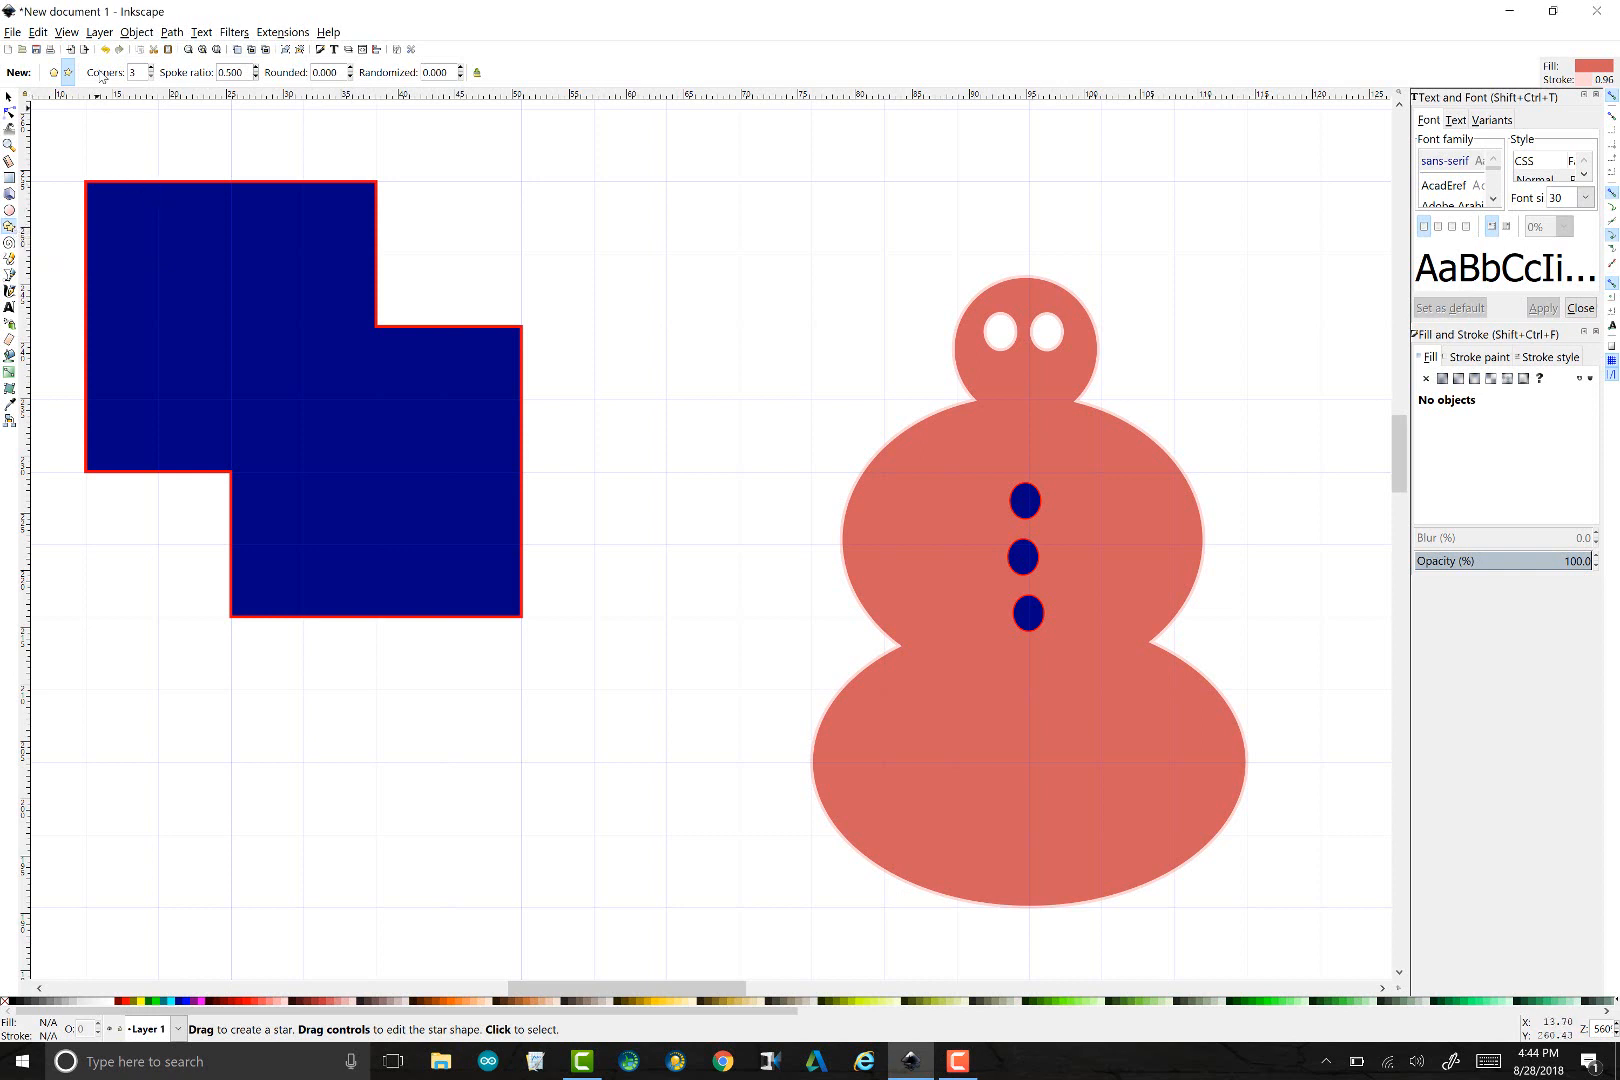
{"action": "mouse_move", "coordinate": [666, 254]}
{"action": "left_mouse_down"}
{"action": "mouse_move", "coordinate": [770, 242]}
{"action": "mouse_move", "coordinate": [739, 254]}
{"action": "left_mouse_up"}
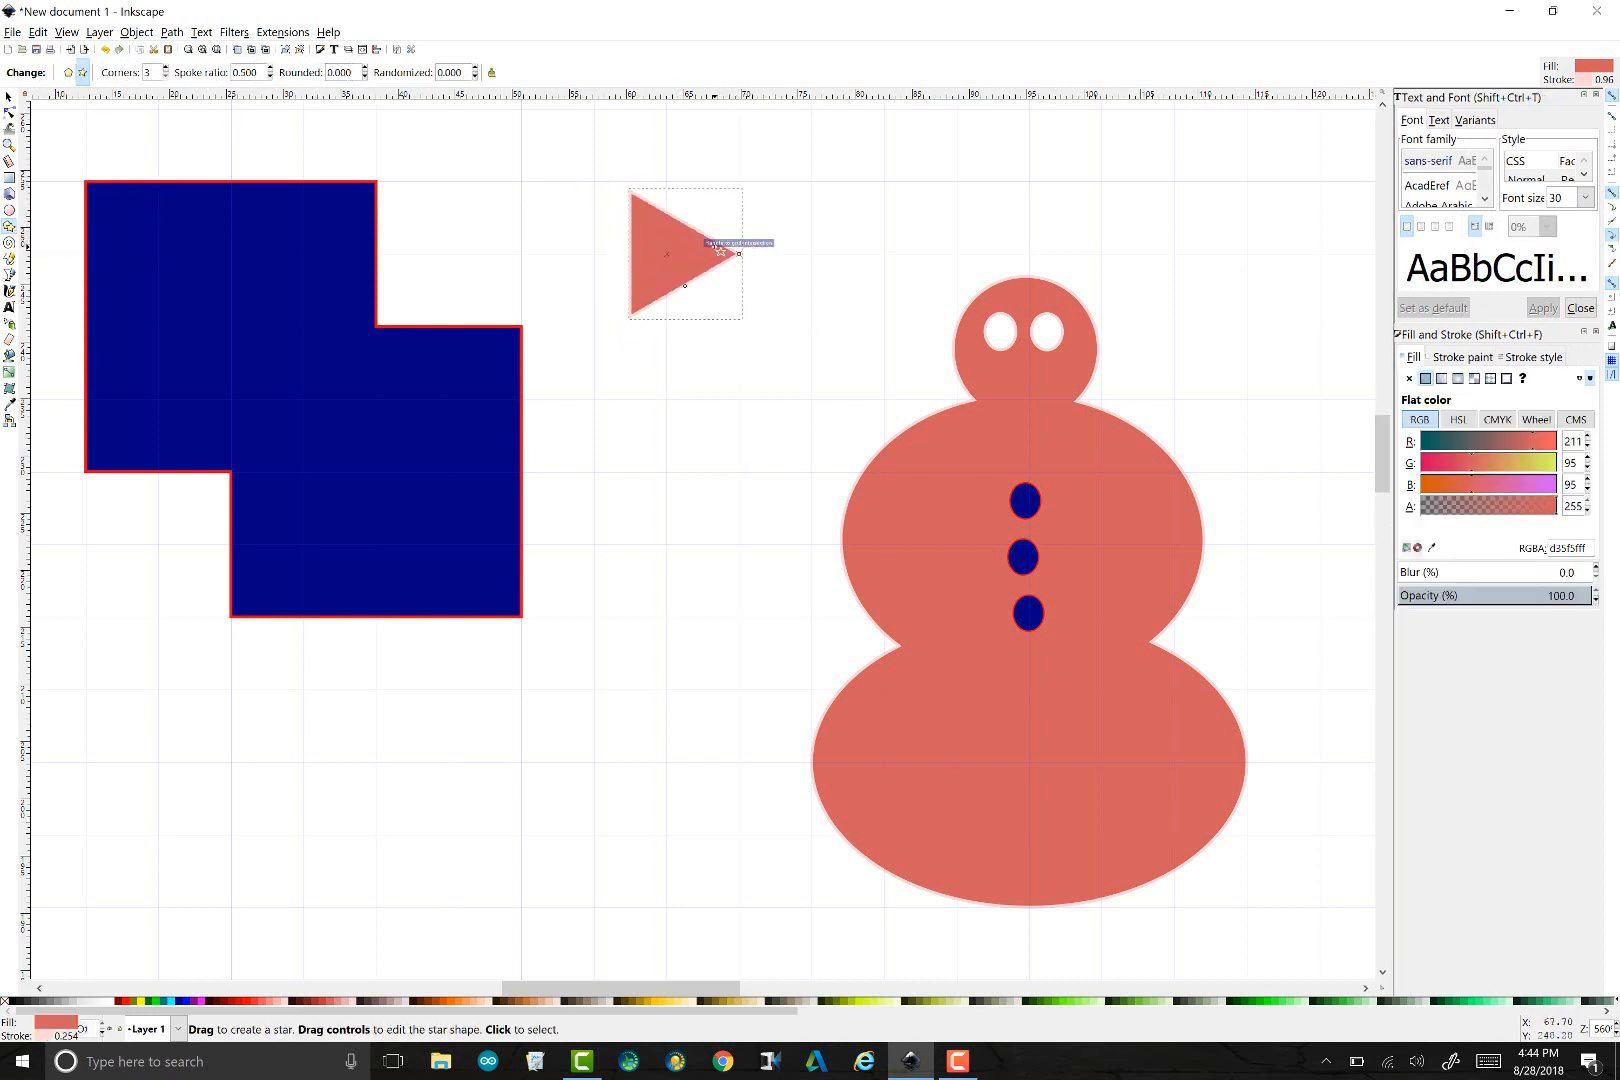
{"action": "left_click", "coordinate": [9, 97]}
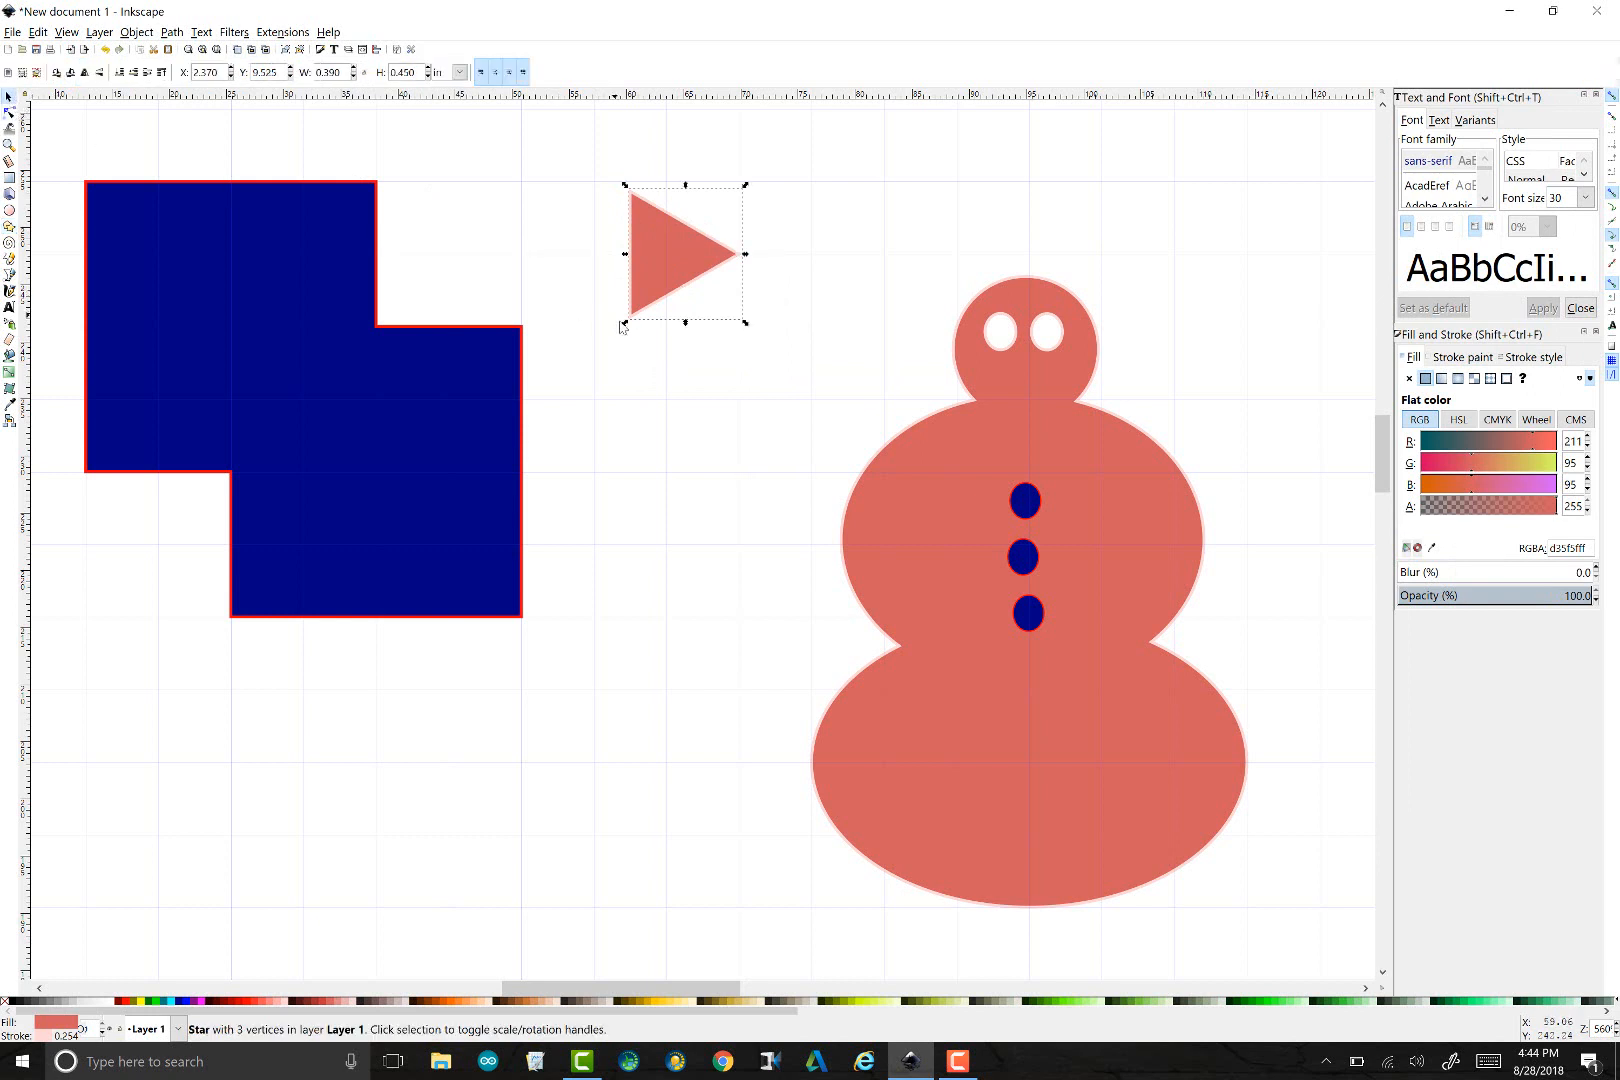
{"action": "left_click_drag", "start_coordinate": [686, 323], "coordinate": [677, 241]}
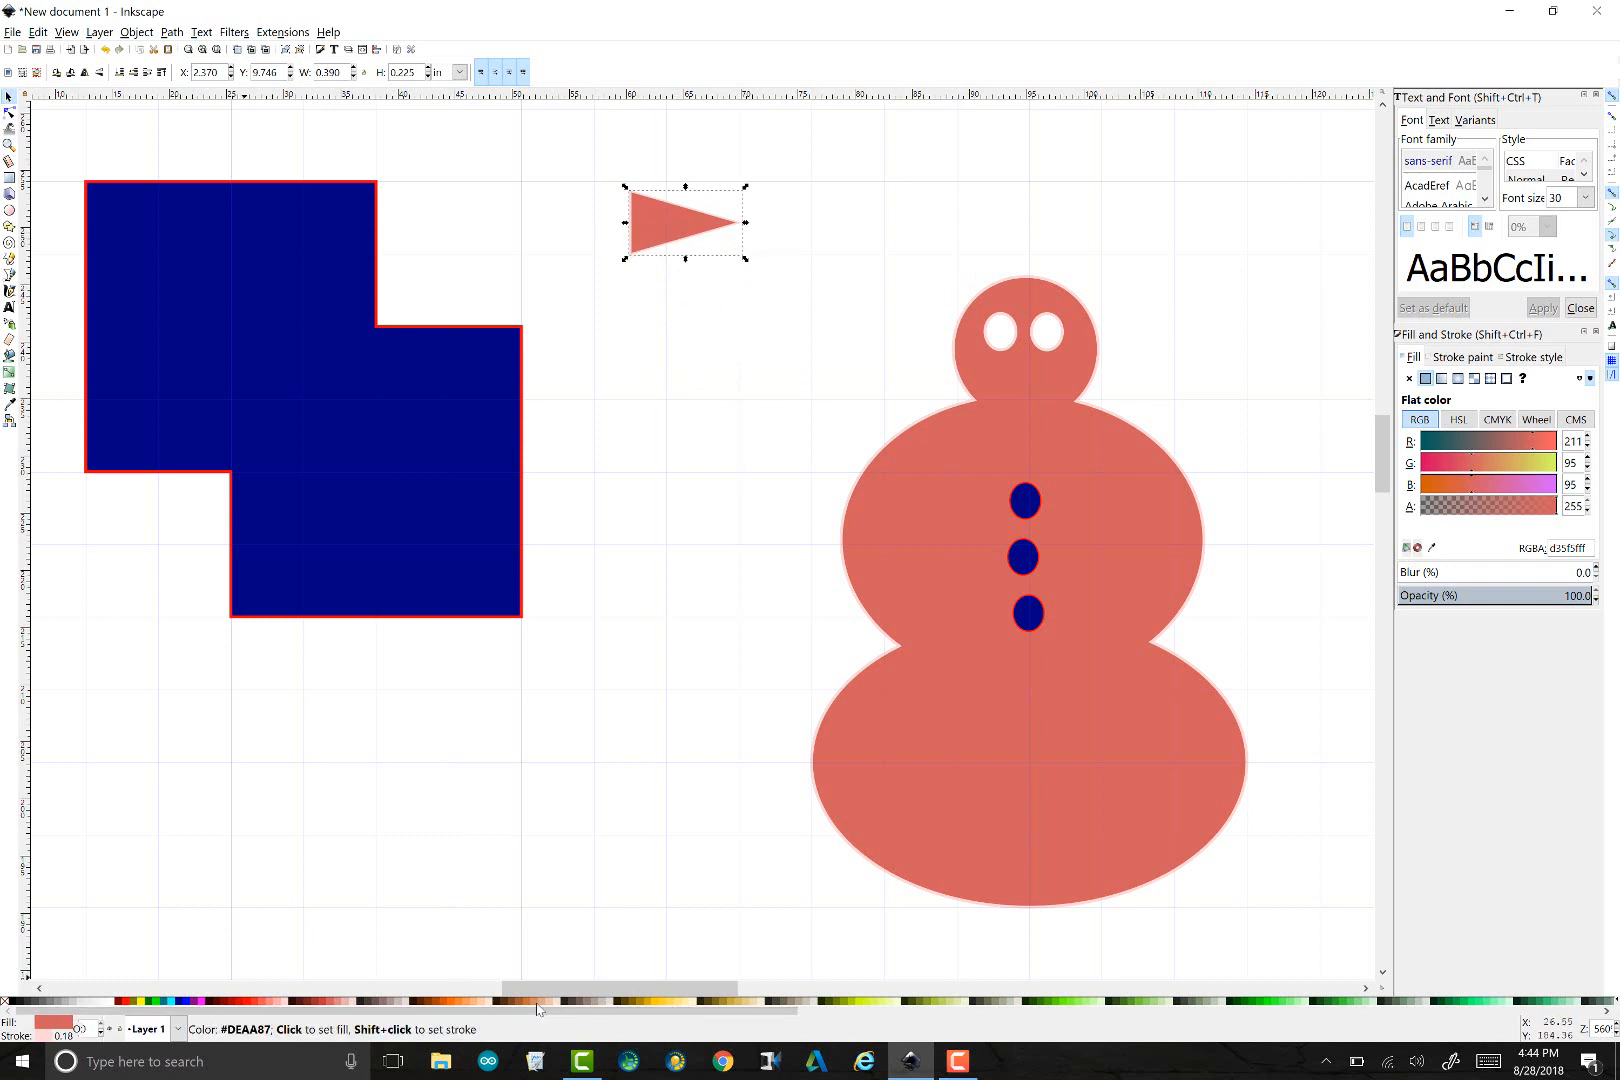
Try filling the triangle orange (#FF6600) and placing it at the snowman's neck, and undo both changes
{"action": "left_click", "coordinate": [452, 1004]}
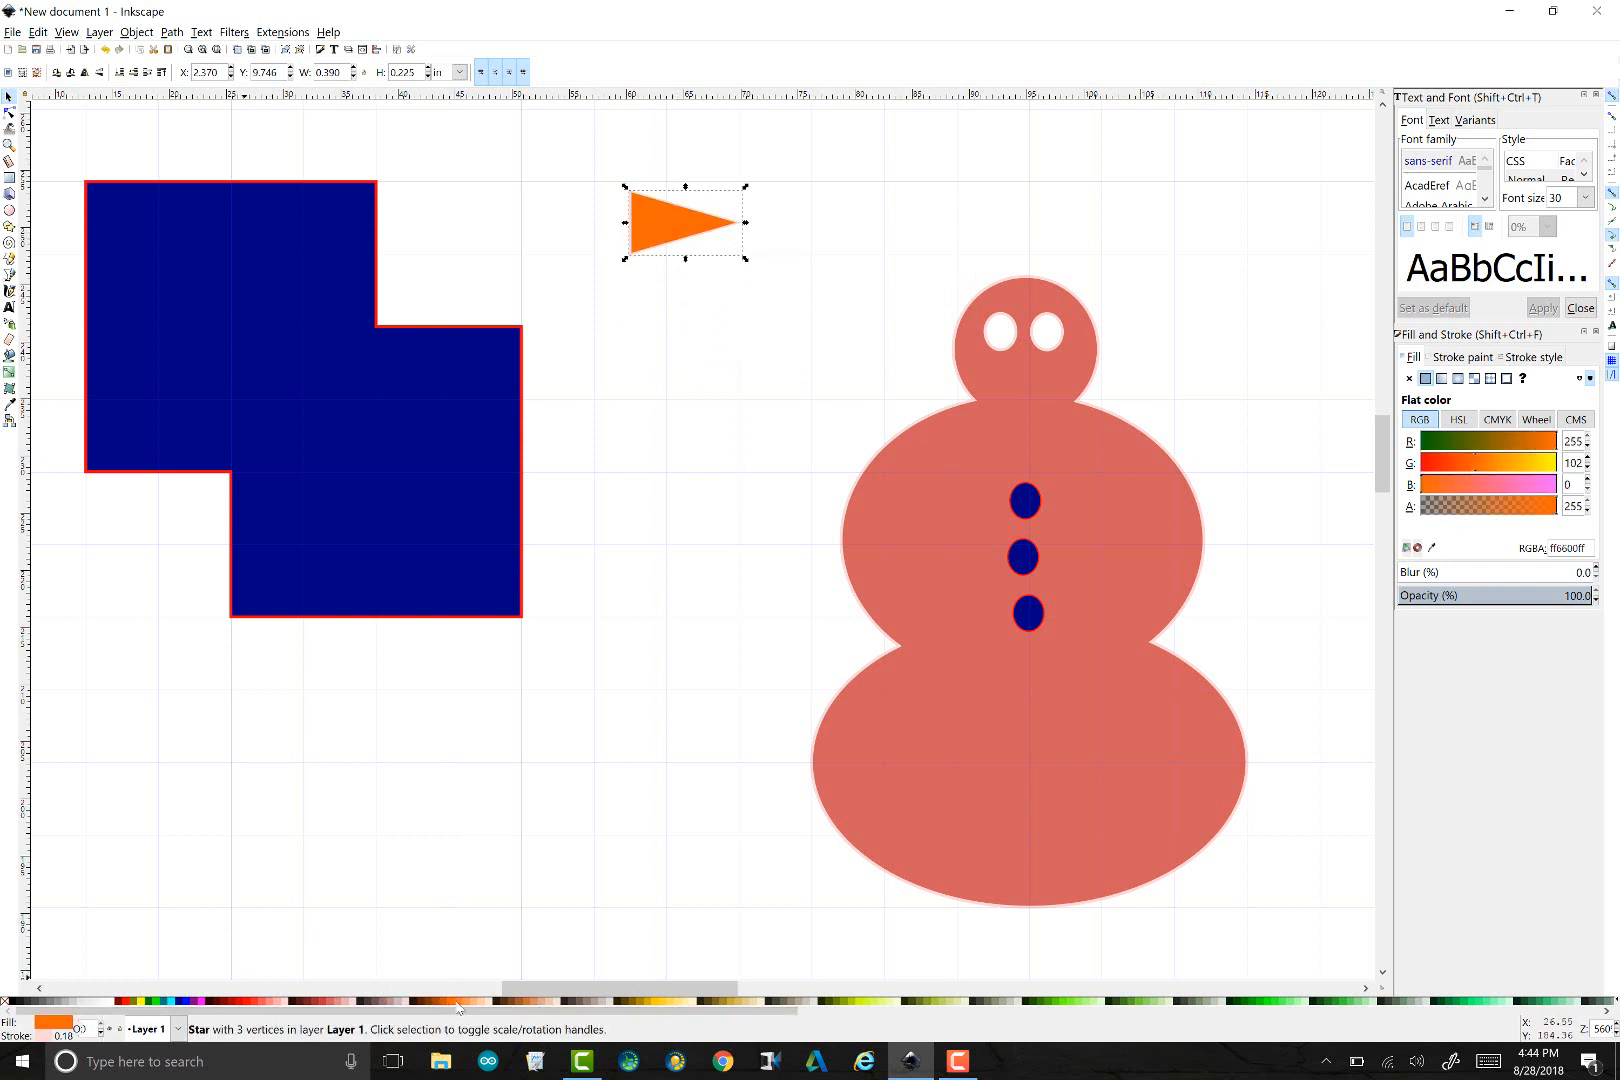
{"action": "left_click_drag", "start_coordinate": [682, 215], "coordinate": [1092, 397]}
{"action": "left_click", "coordinate": [760, 363]}
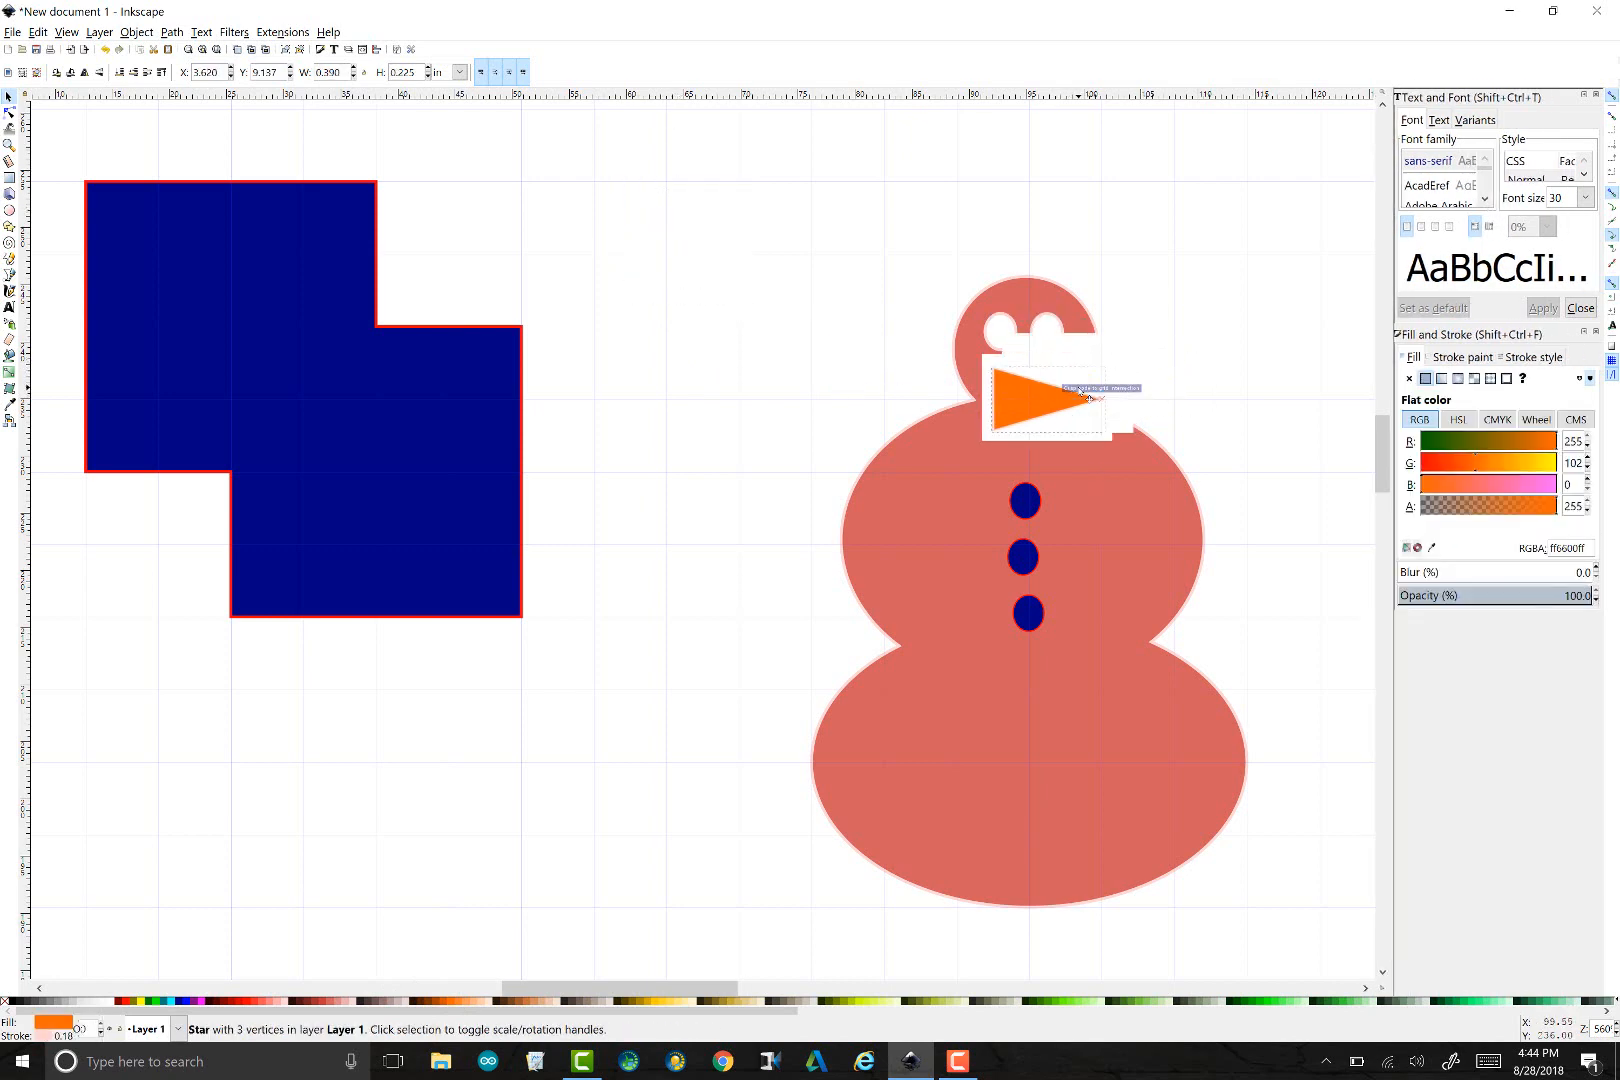
{"action": "left_click", "coordinate": [705, 337]}
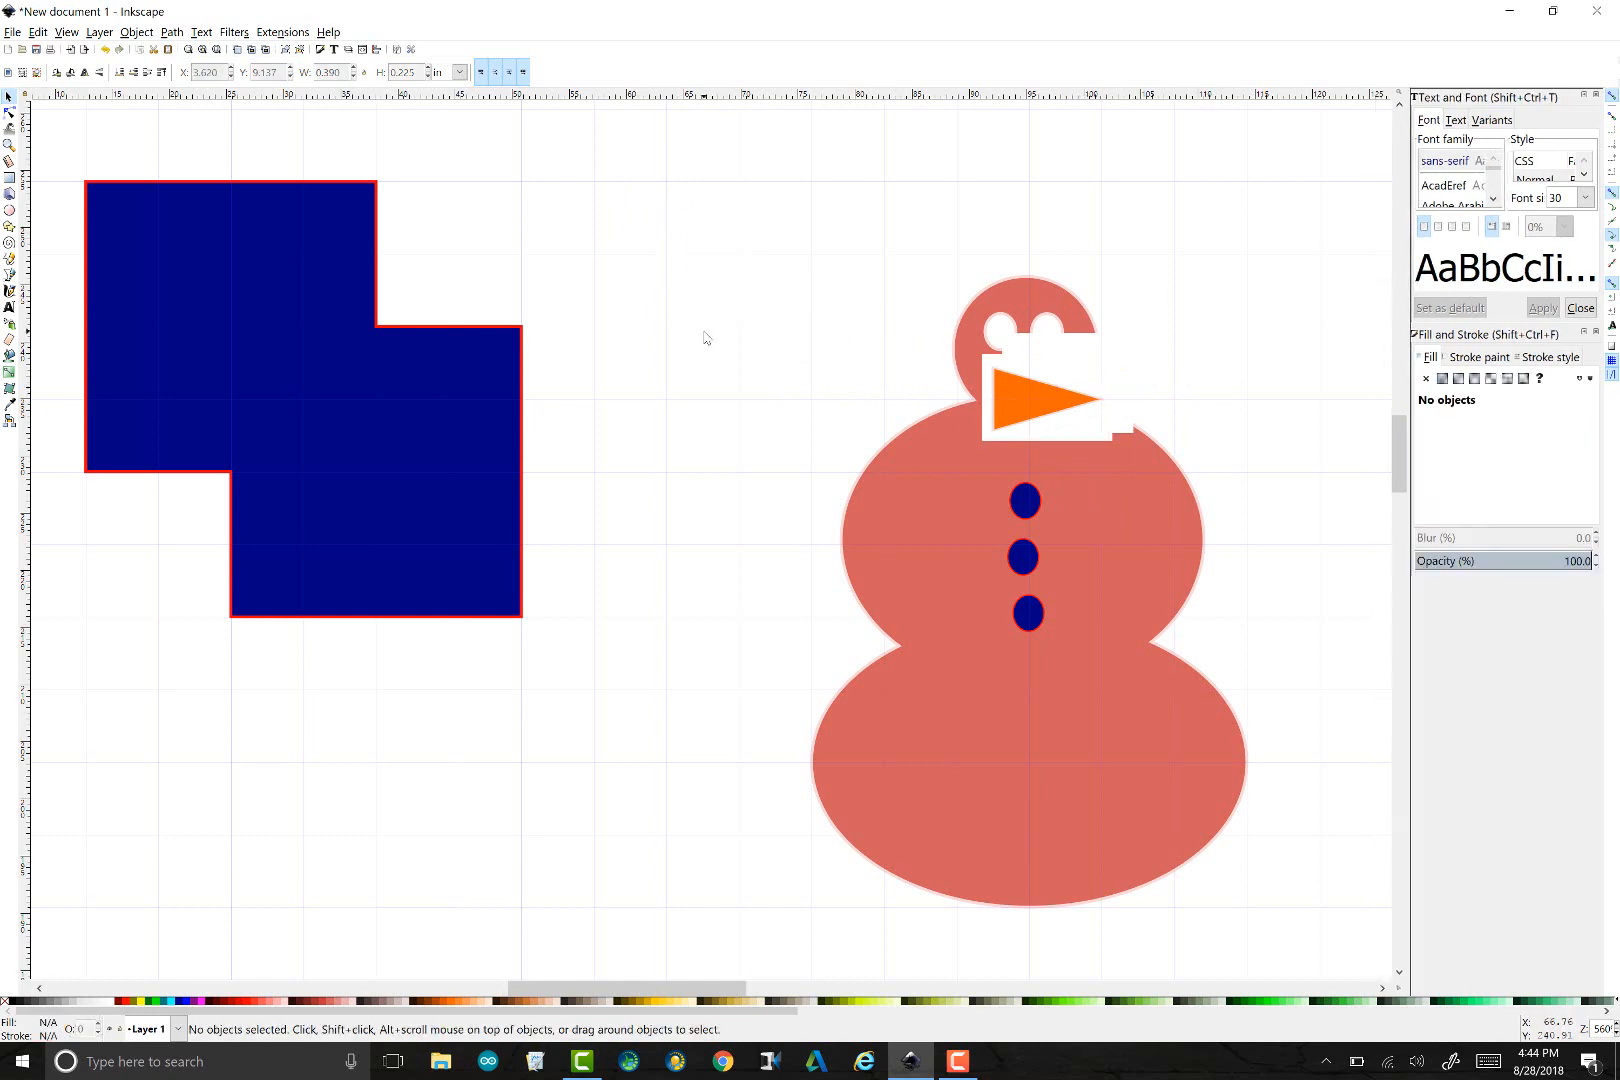
{"action": "key", "text": "ctrl+z"}
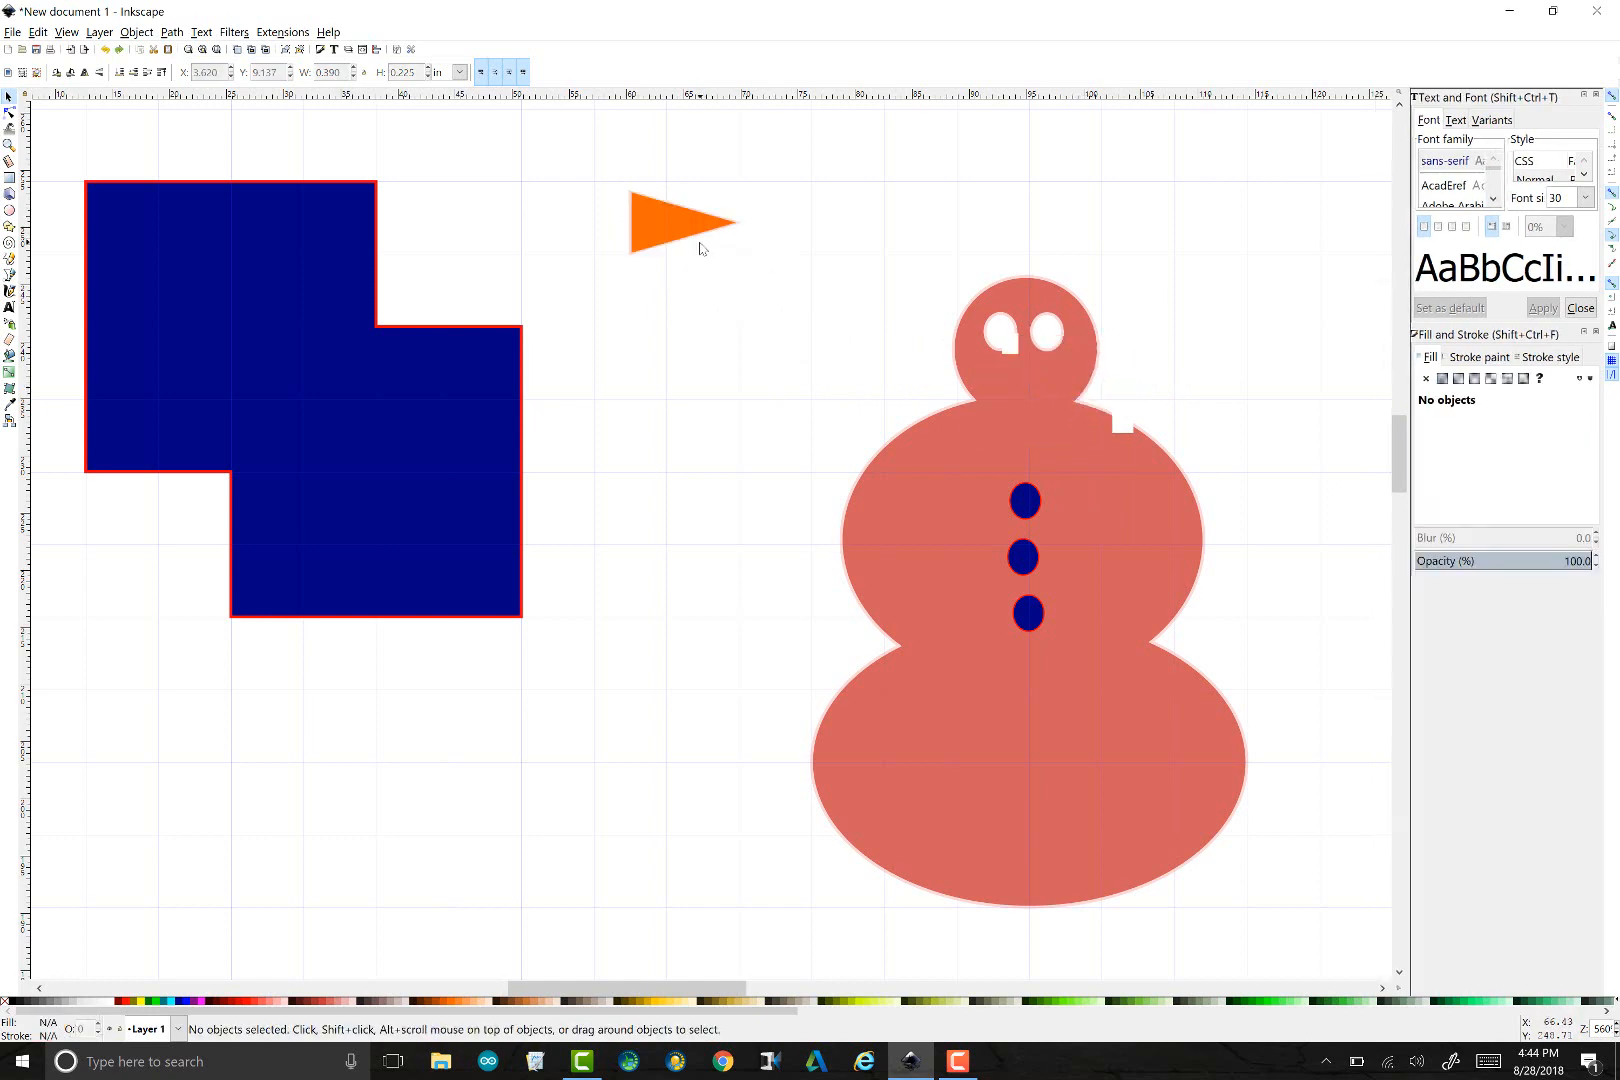
{"action": "key", "text": "ctrl+z"}
Fill the flattened triangle with orange (#FF6600) and place it on the snowman's face as a nose
{"action": "left_click", "coordinate": [669, 221]}
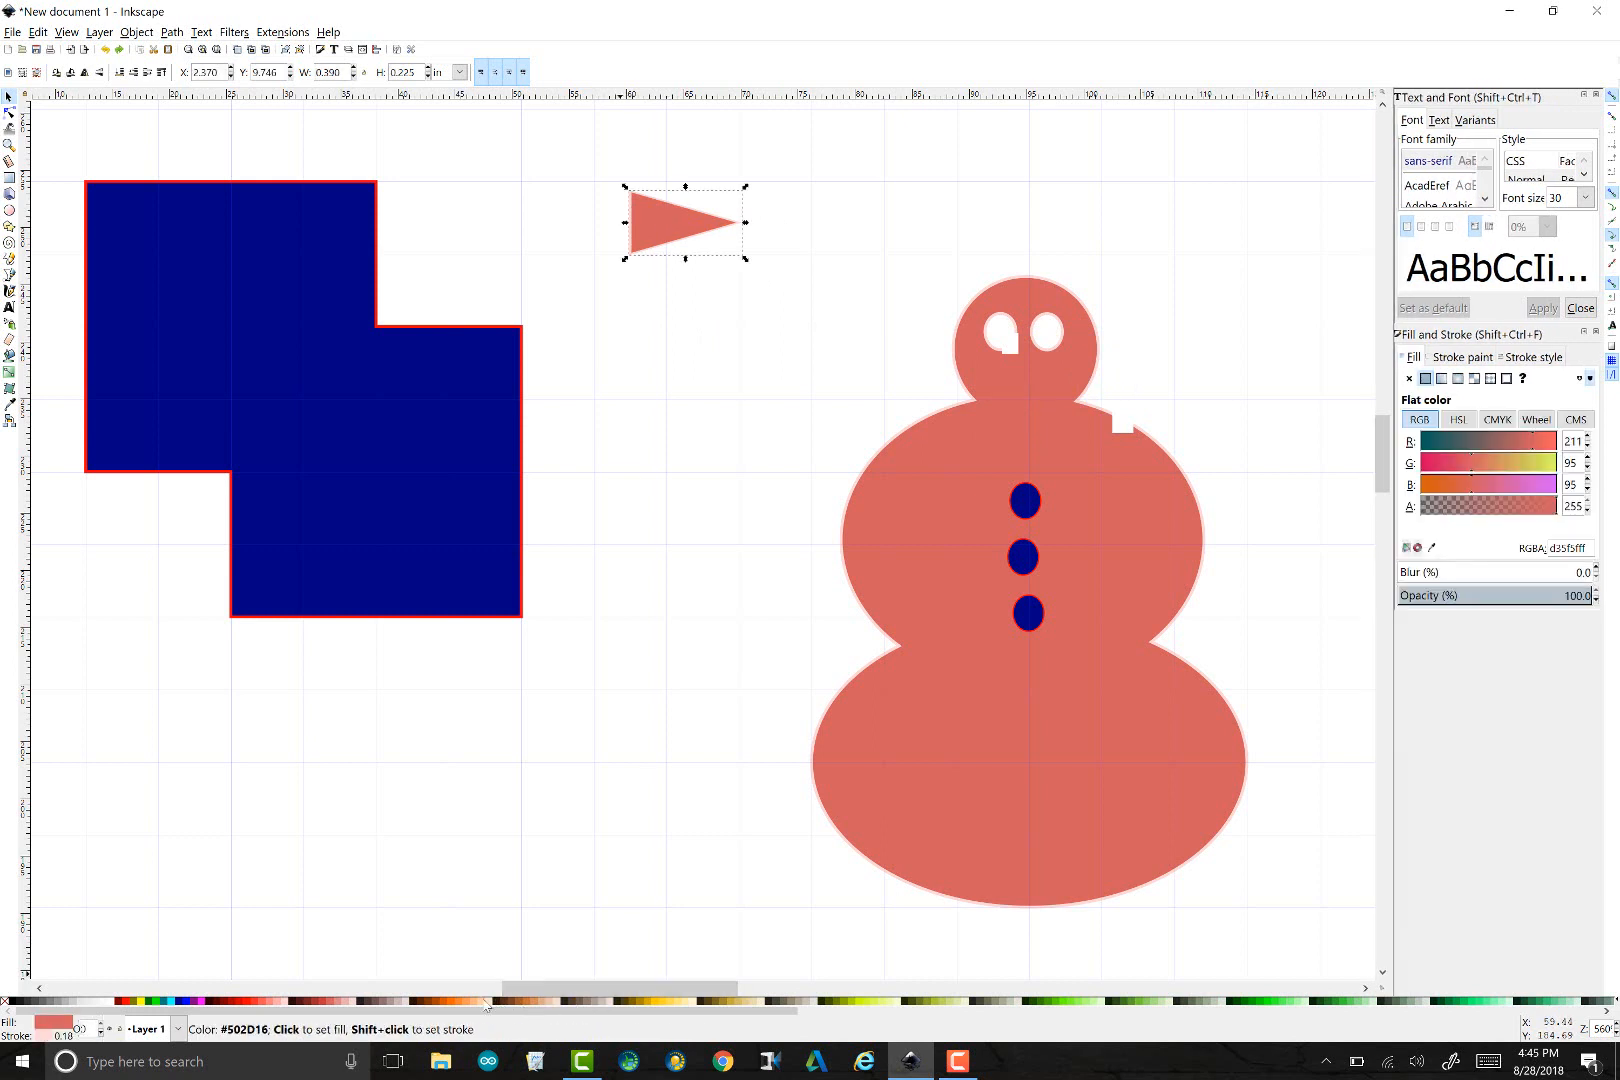
{"action": "left_click", "coordinate": [453, 1004]}
{"action": "left_click_drag", "start_coordinate": [663, 222], "coordinate": [1050, 373]}
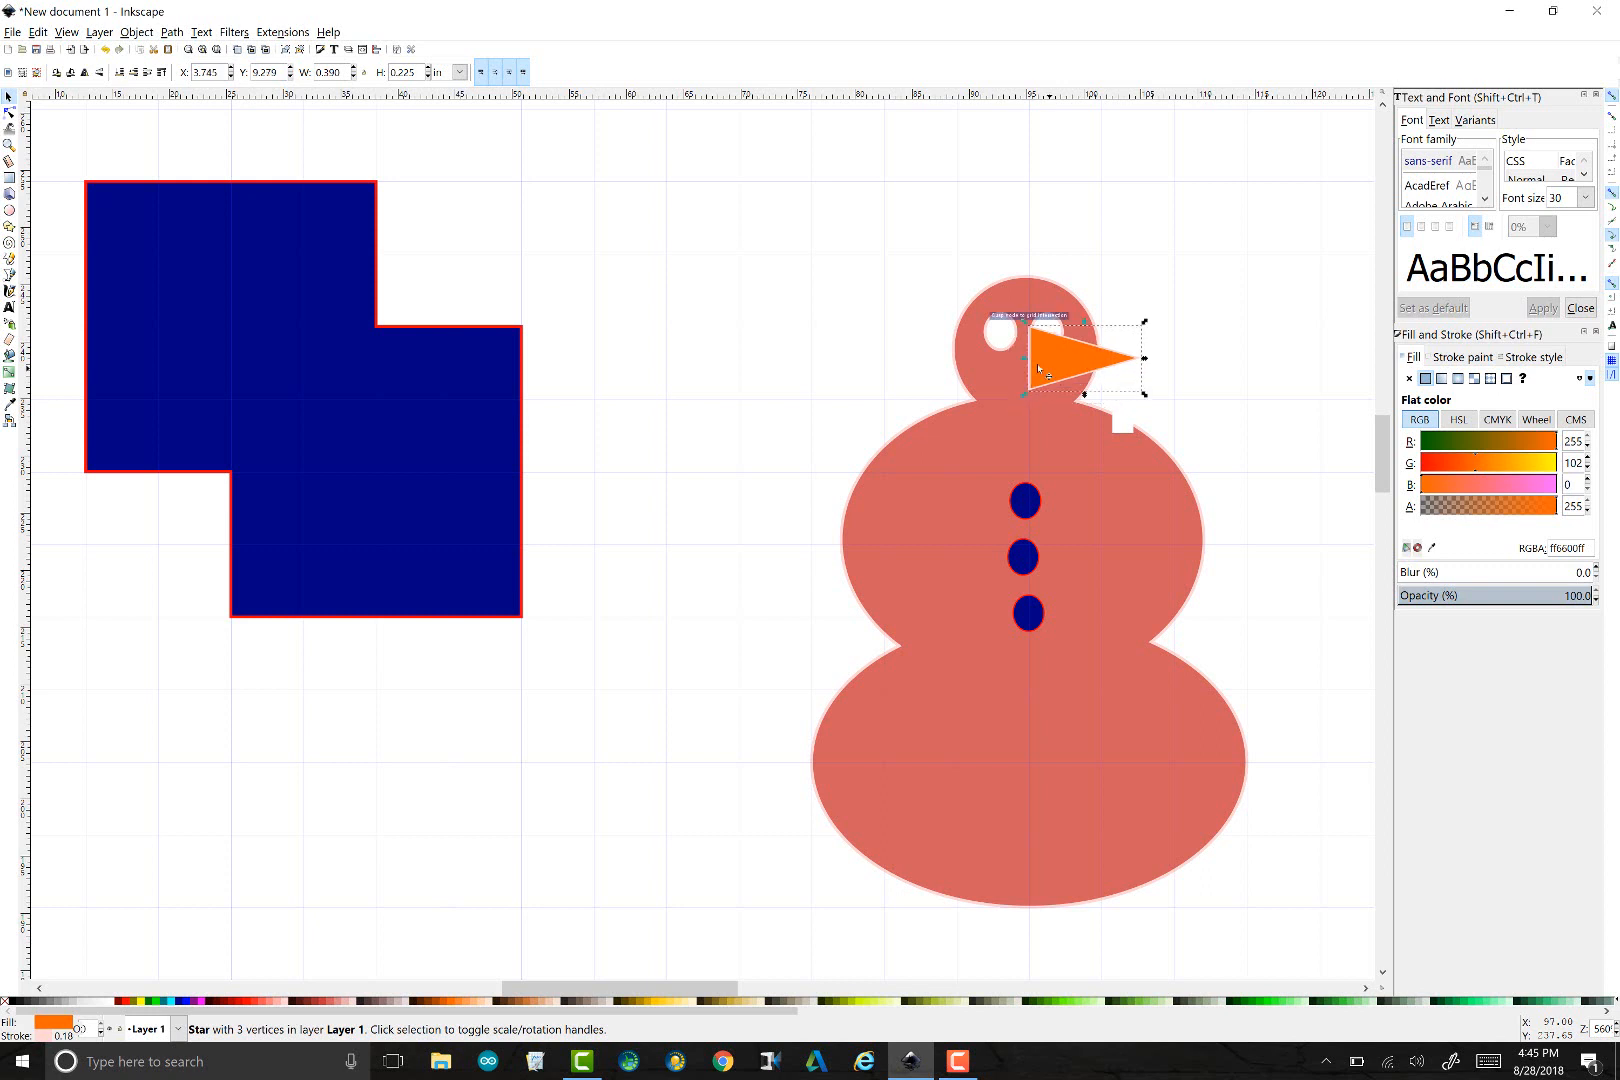
{"action": "left_click", "coordinate": [715, 287]}
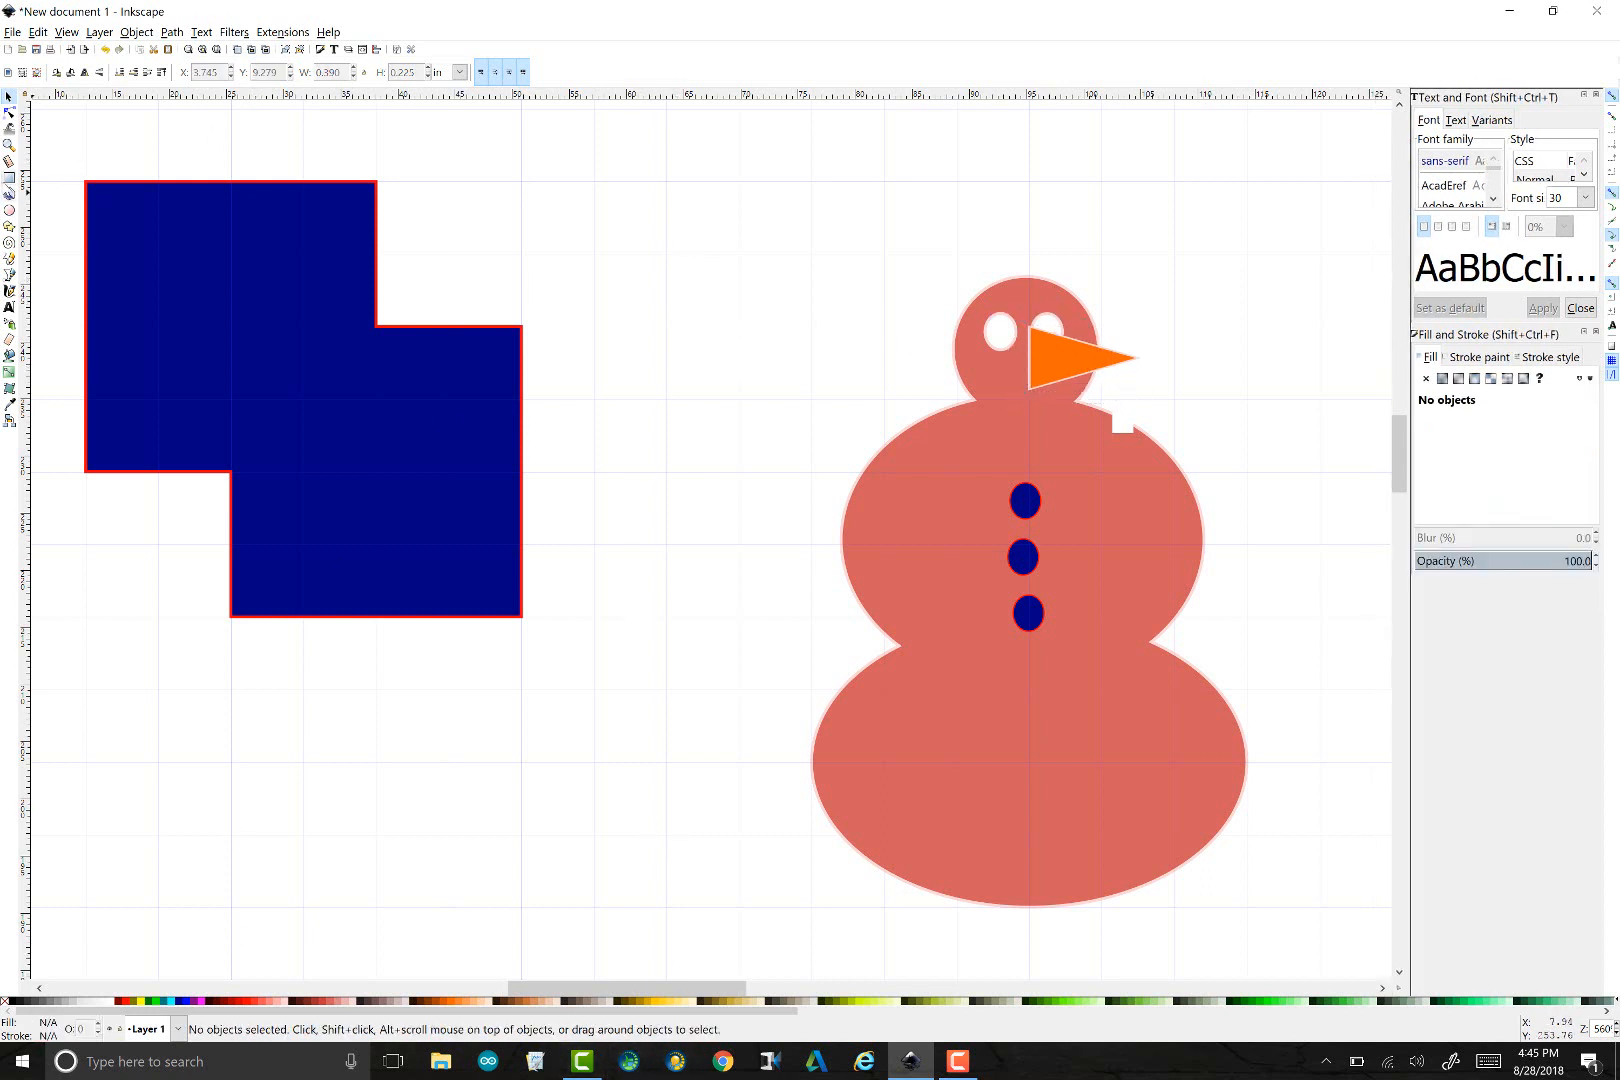
Draw a black 0.75 x 0.25 in rectangle for the hat brim and a black 0.5 x 0.5 in square above it
{"action": "left_click", "coordinate": [9, 177]}
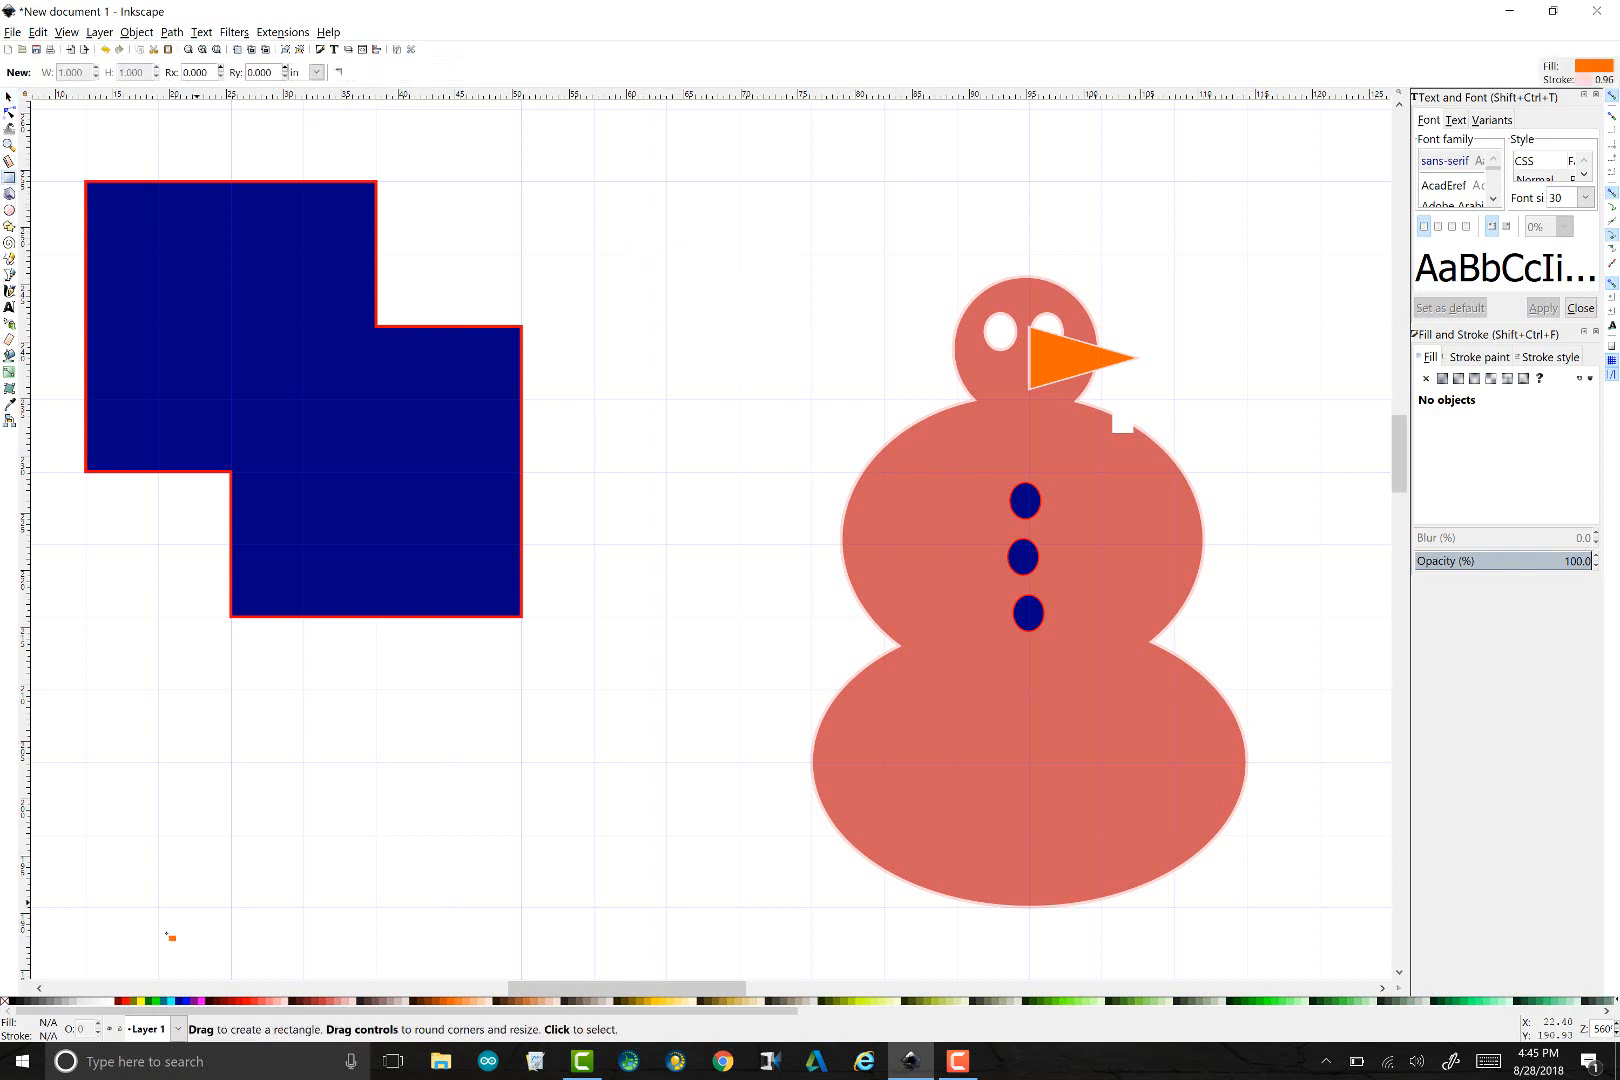
{"action": "left_click", "coordinate": [17, 1006]}
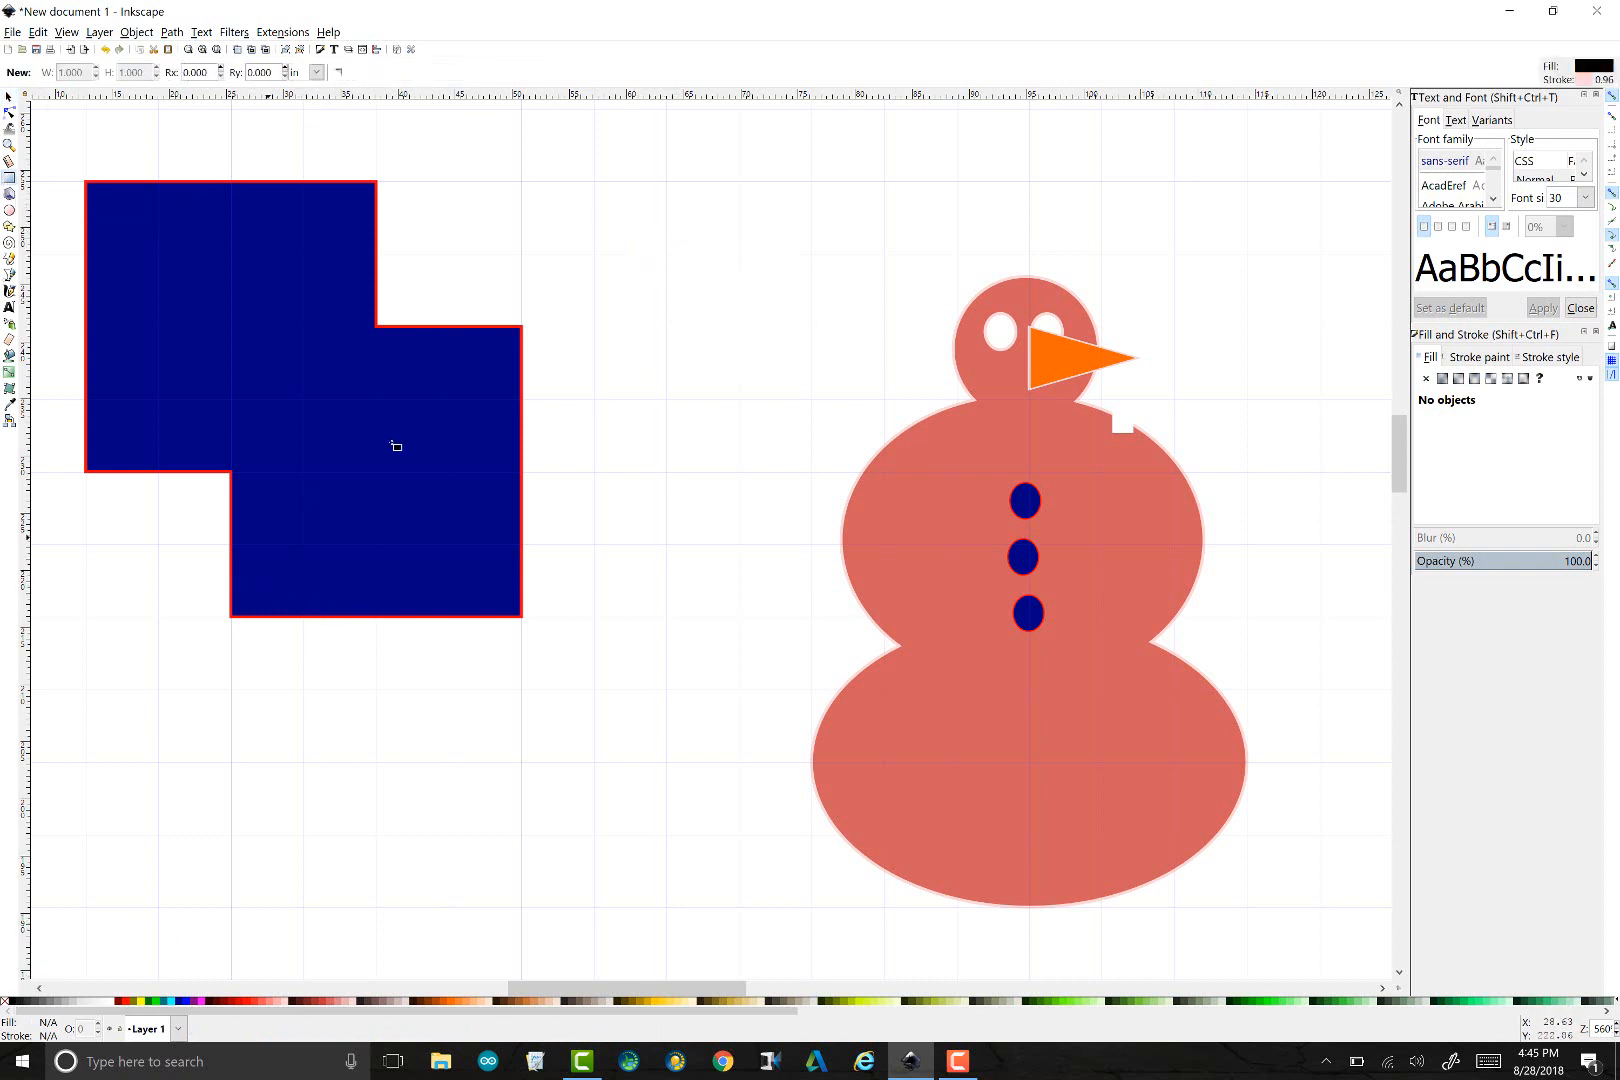
{"action": "left_click_drag", "start_coordinate": [612, 258], "coordinate": [668, 263]}
{"action": "left_click_drag", "start_coordinate": [693, 277], "coordinate": [811, 325]}
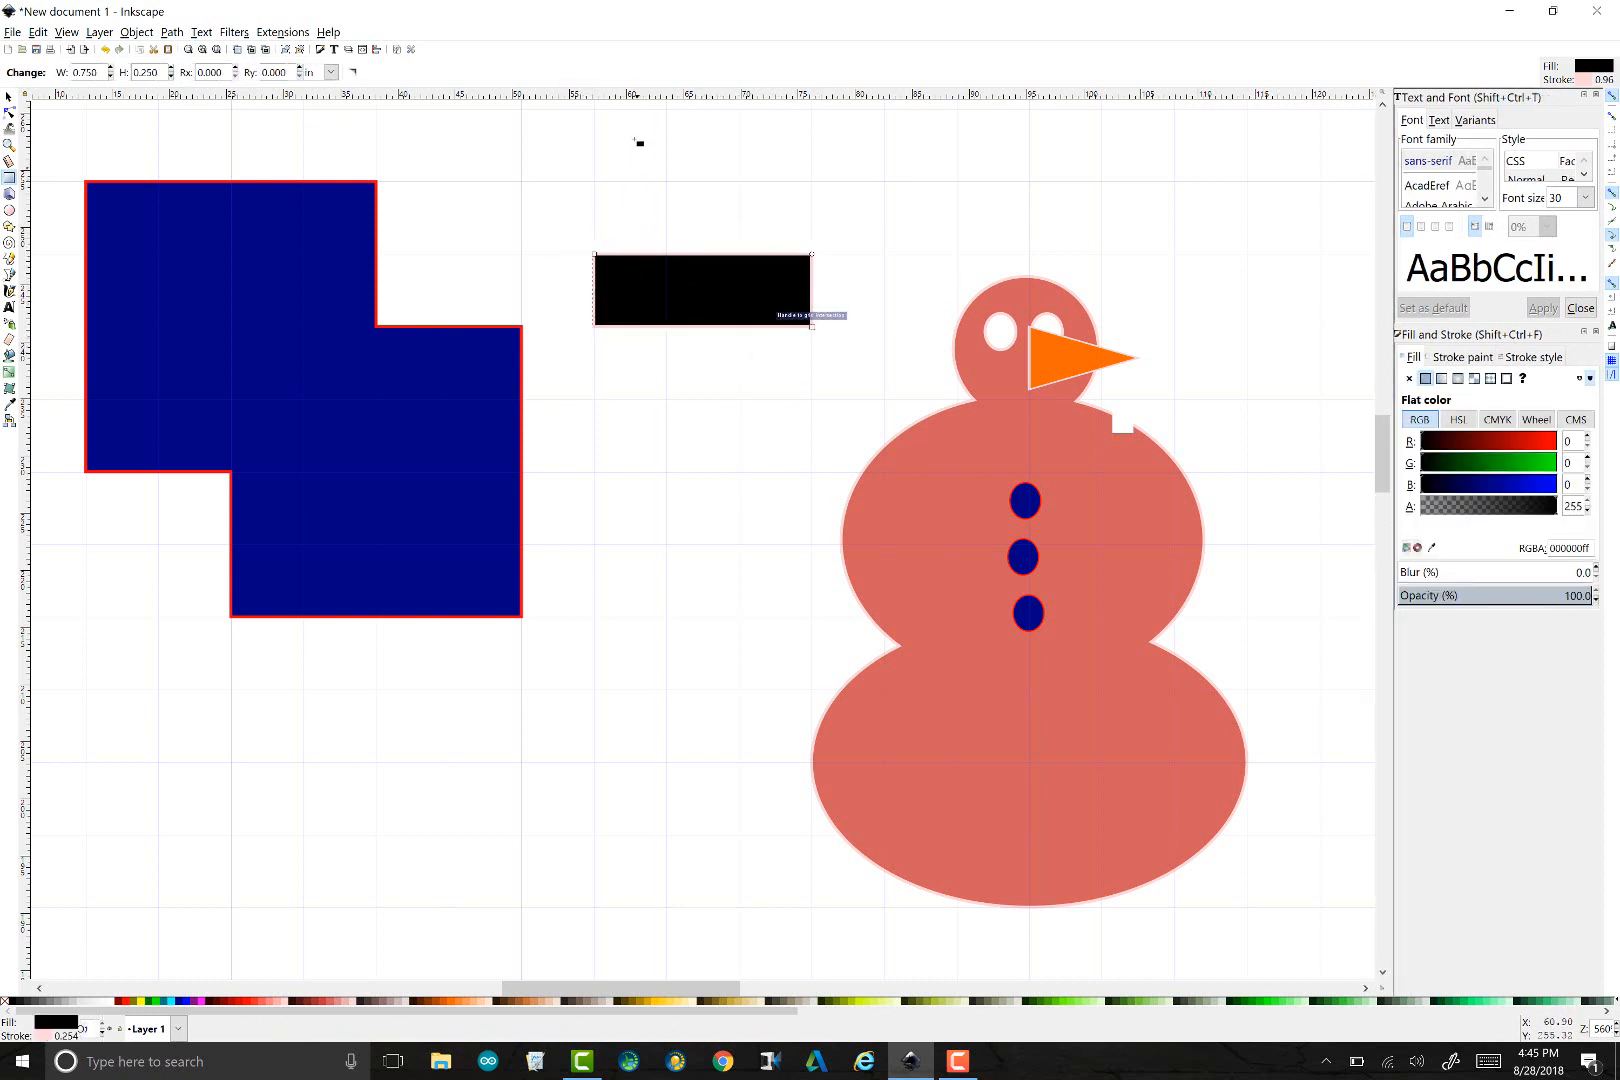
{"action": "mouse_move", "coordinate": [667, 110]}
{"action": "left_mouse_down"}
{"action": "mouse_move", "coordinate": [698, 220]}
{"action": "mouse_move", "coordinate": [818, 270]}
{"action": "left_mouse_up"}
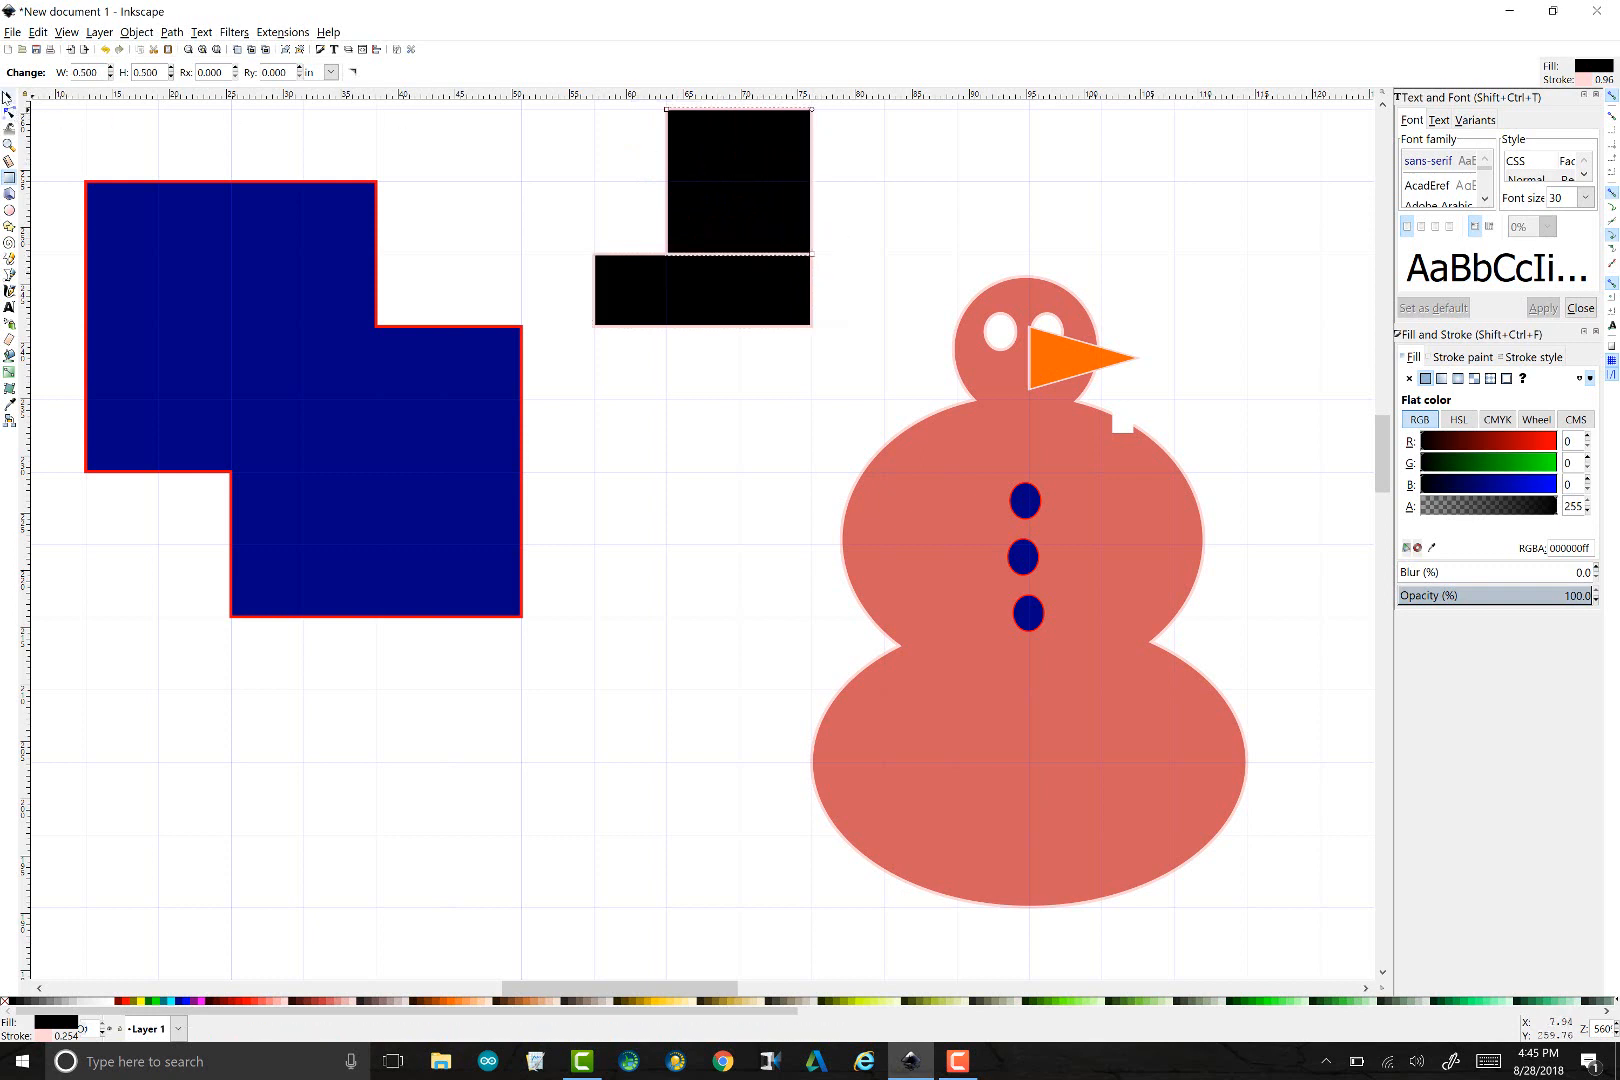
Reduce the hat brim's height to about 0.141 in and scale the square above it to about 0.255 x 0.255 in
{"action": "left_click", "coordinate": [8, 97]}
{"action": "mouse_move", "coordinate": [815, 265]}
{"action": "left_mouse_down"}
{"action": "mouse_move", "coordinate": [770, 264]}
{"action": "mouse_move", "coordinate": [792, 285]}
{"action": "left_mouse_up"}
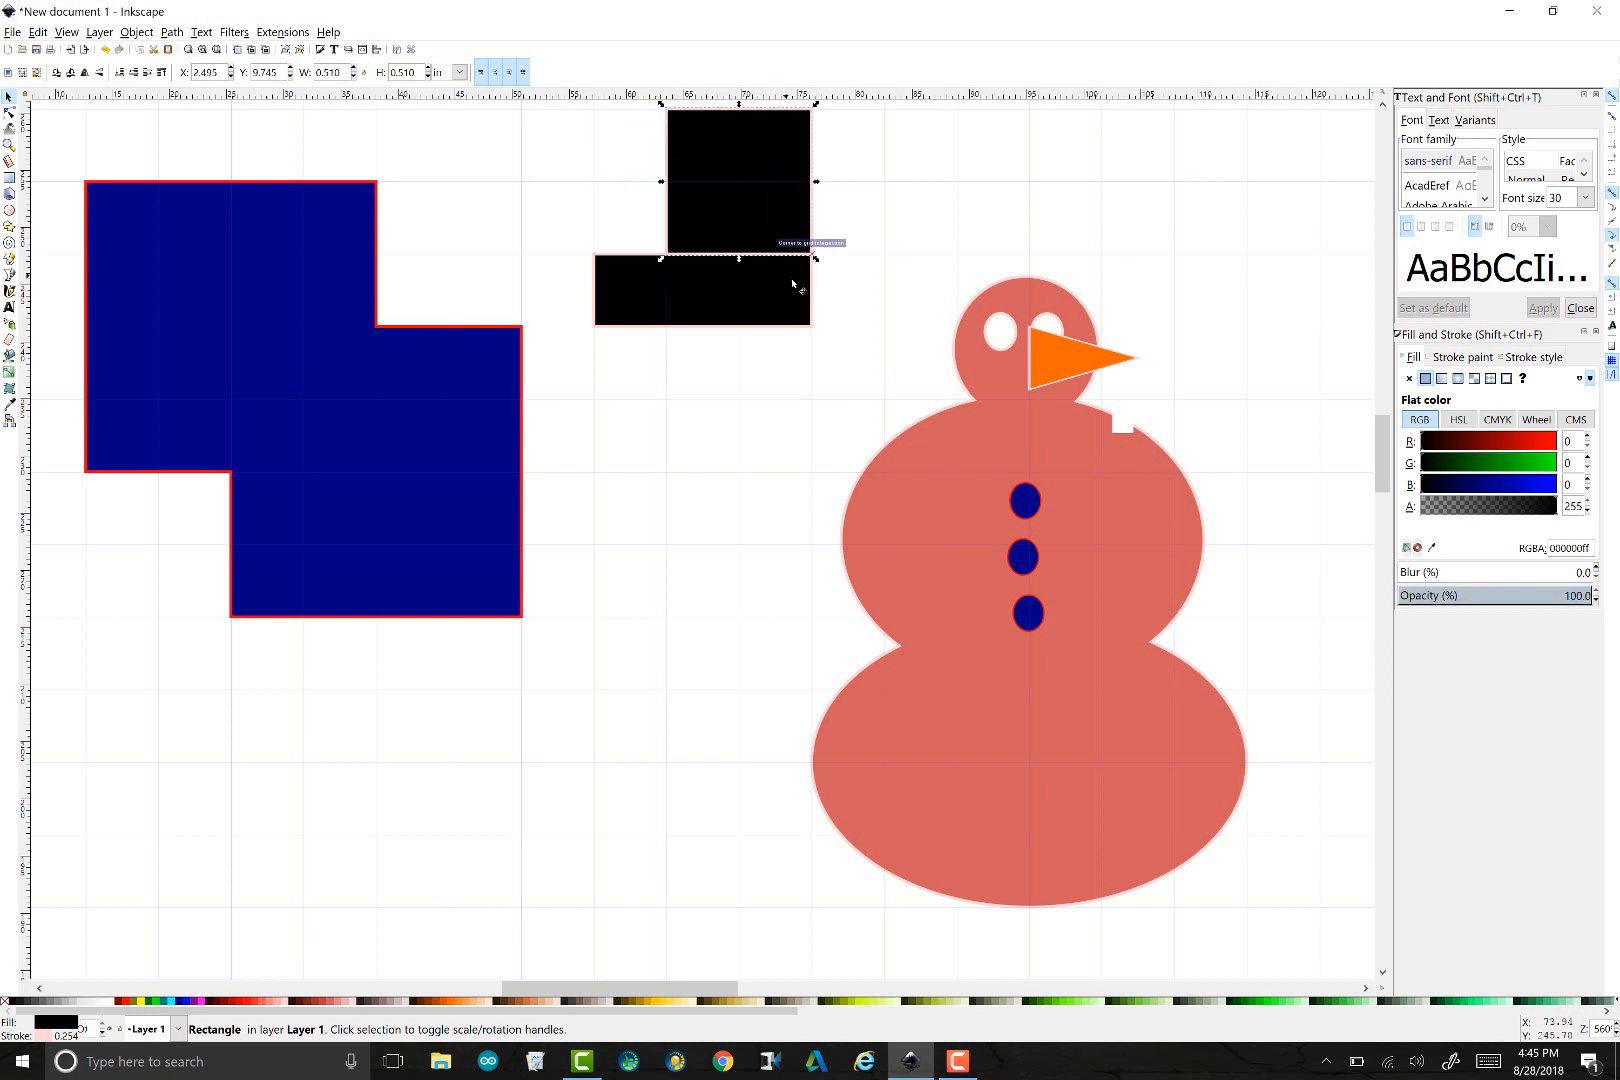
{"action": "left_click", "coordinate": [714, 312]}
{"action": "left_click_drag", "start_coordinate": [705, 329], "coordinate": [702, 296]}
{"action": "mouse_move", "coordinate": [720, 170]}
{"action": "left_mouse_down"}
{"action": "mouse_move", "coordinate": [700, 180]}
{"action": "mouse_move", "coordinate": [731, 169]}
{"action": "left_mouse_up"}
{"action": "left_click_drag", "start_coordinate": [812, 107], "coordinate": [740, 181]}
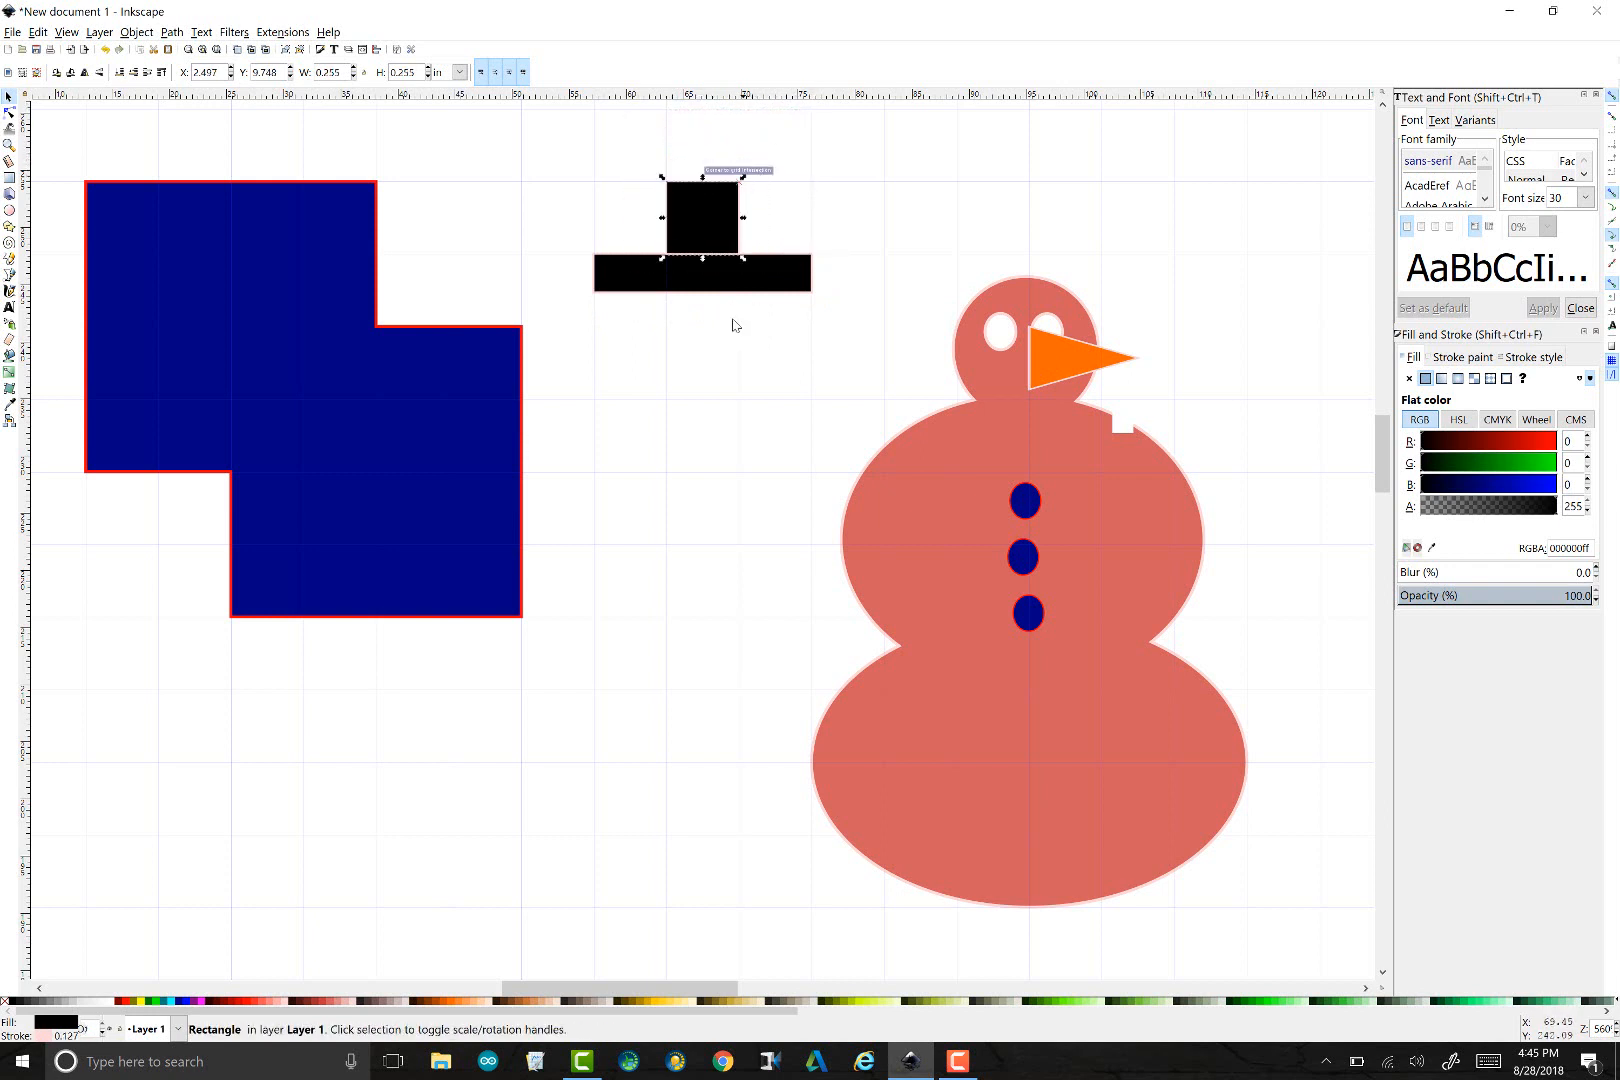
Merge the hat's brim and square crown into one shape with the Union path operation
{"action": "left_click", "coordinate": [716, 271], "text": "shift"}
{"action": "left_click", "coordinate": [710, 229], "text": "shift"}
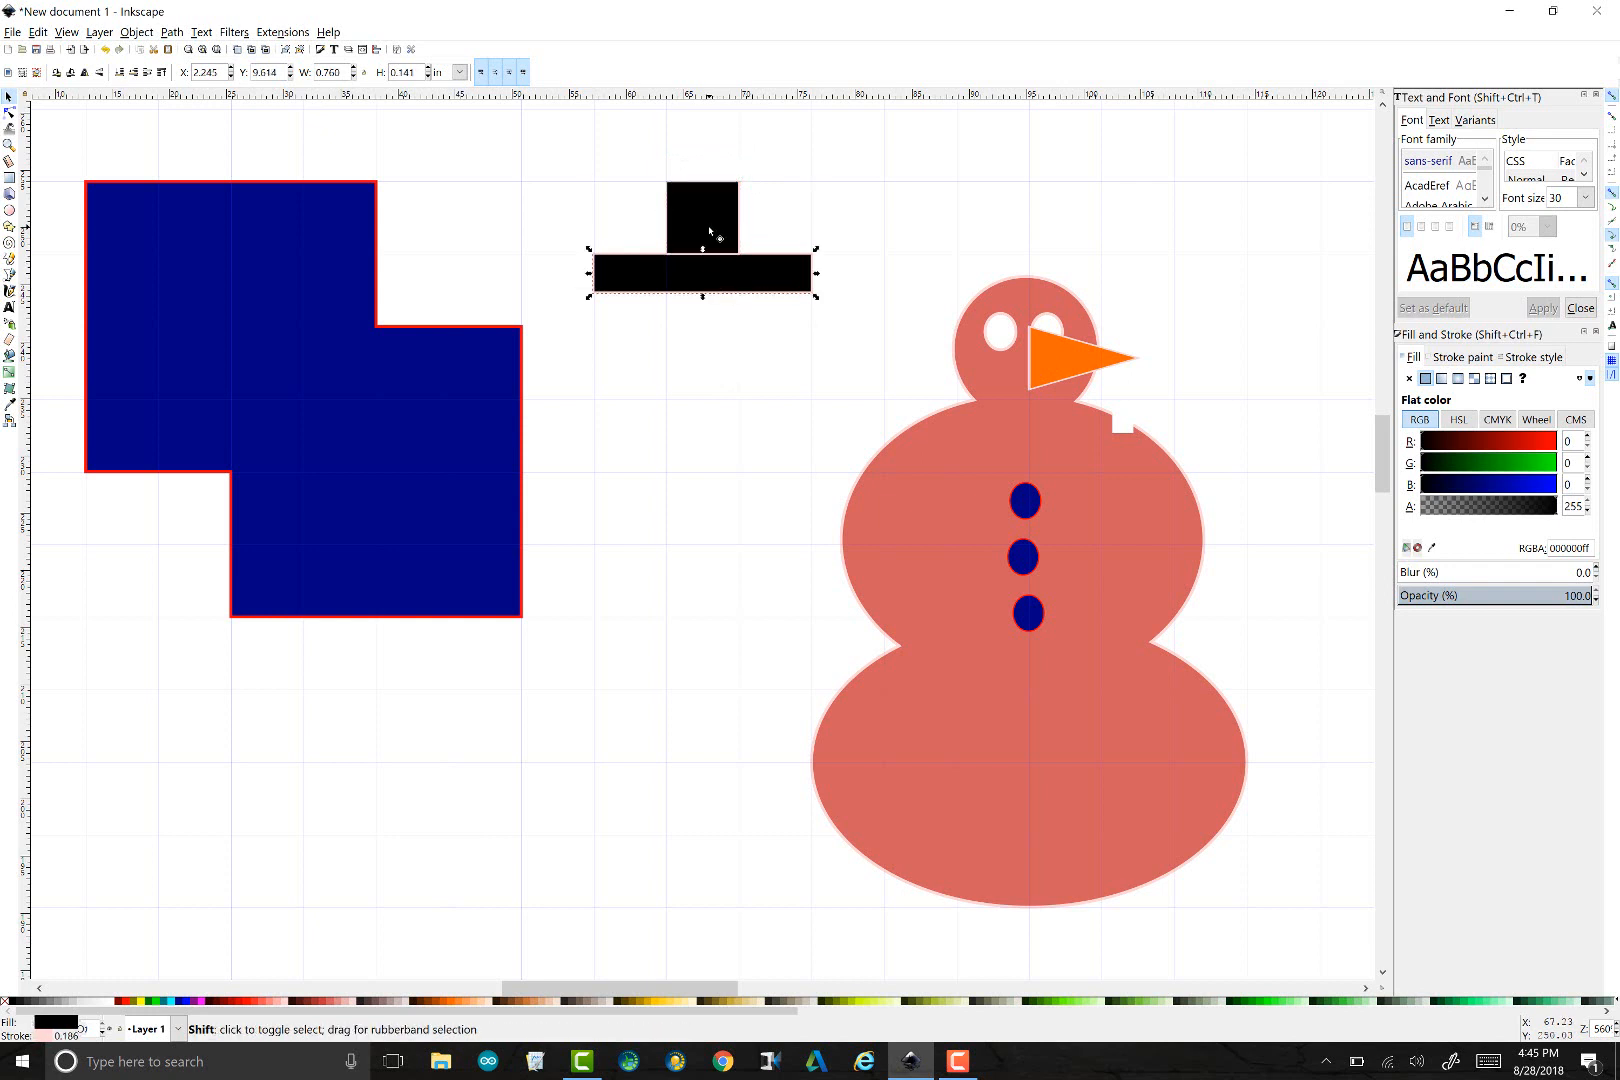
{"action": "left_click", "coordinate": [170, 38]}
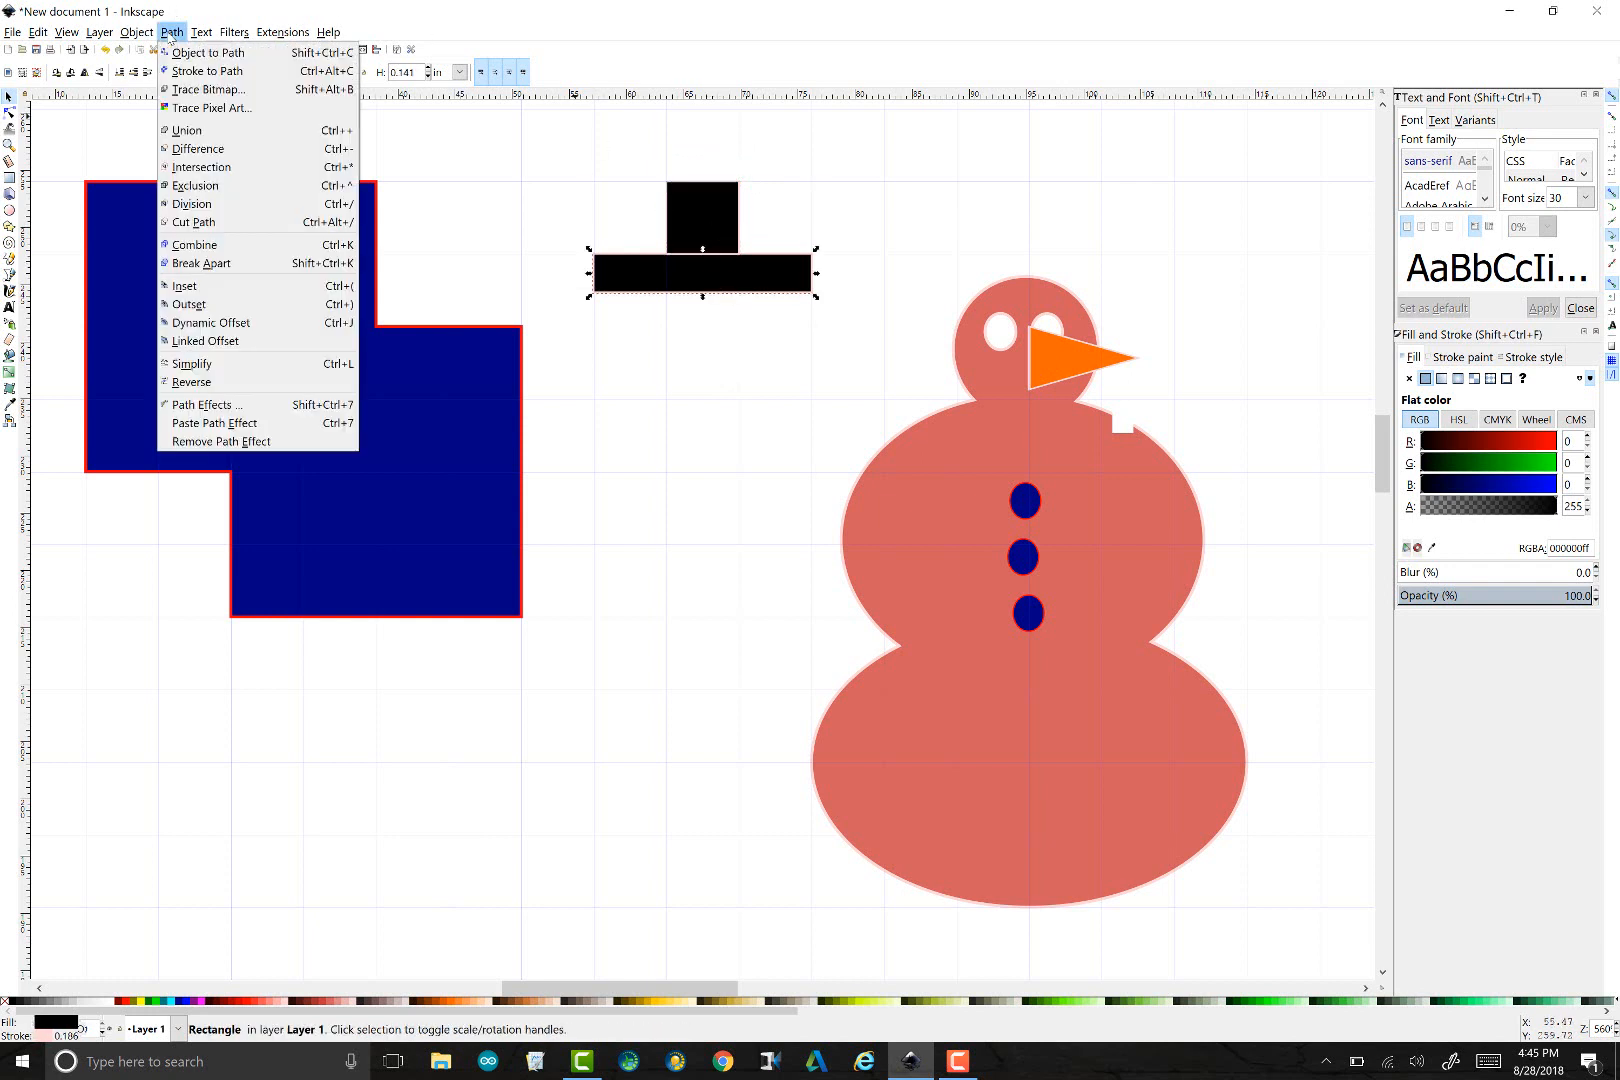
{"action": "left_click", "coordinate": [291, 133]}
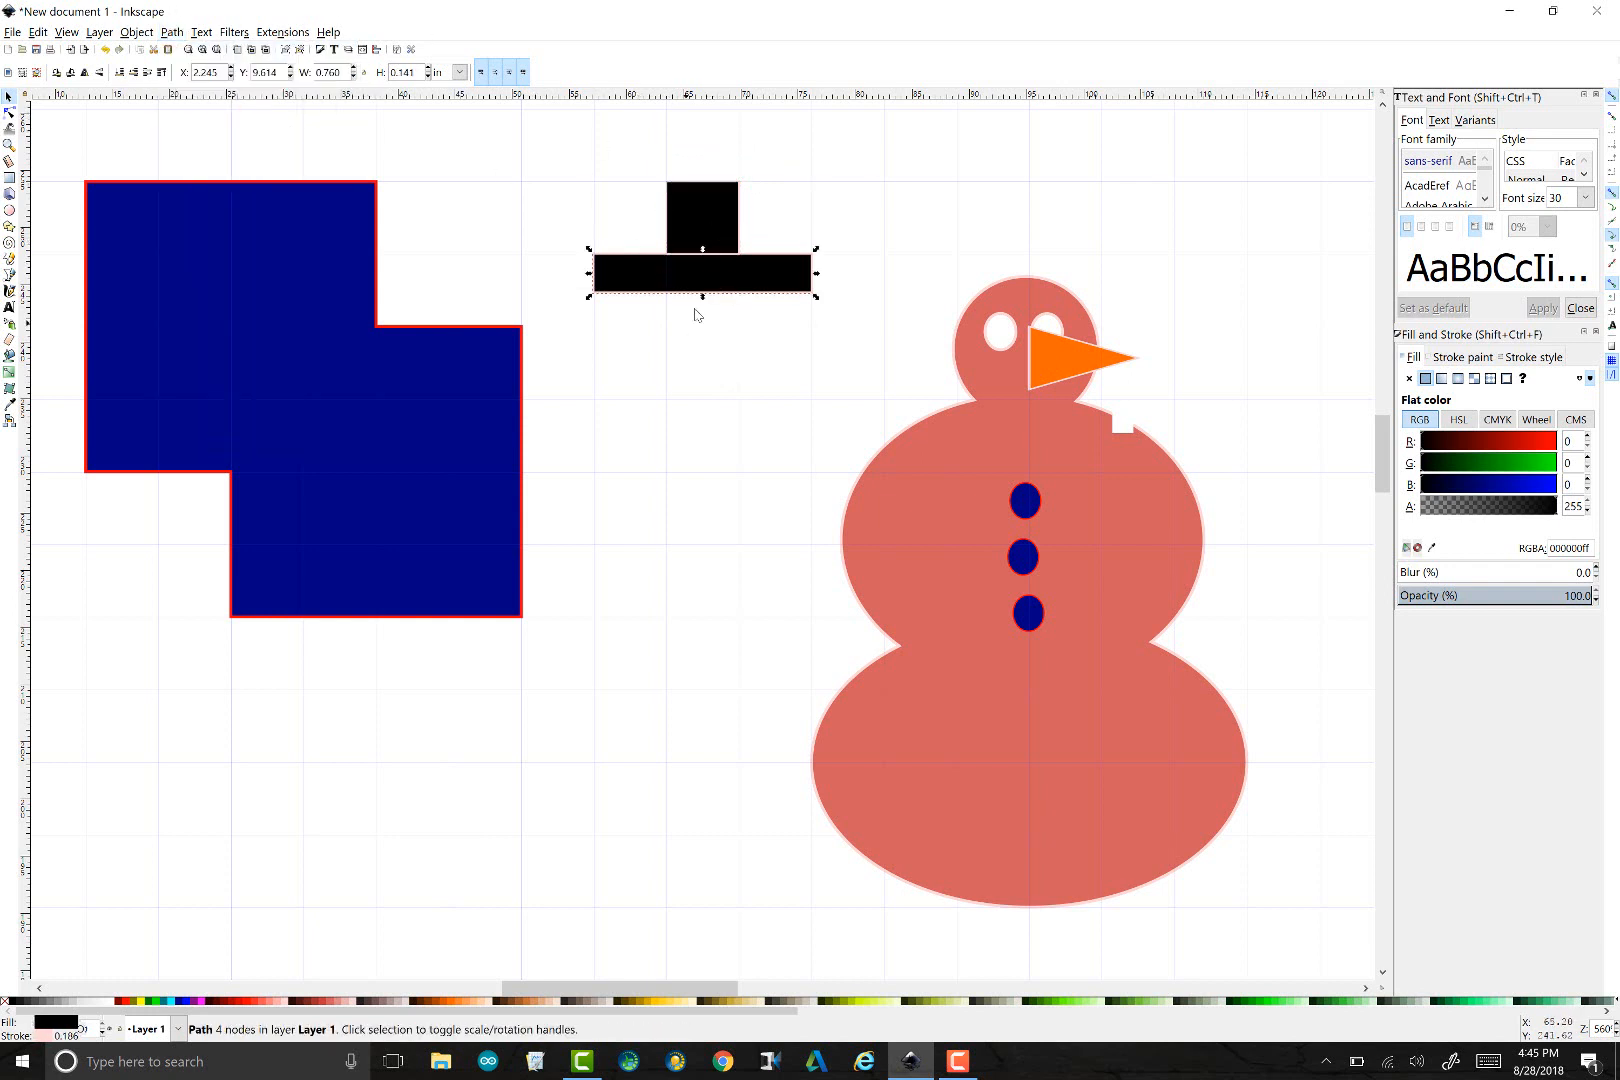
{"action": "left_click", "coordinate": [704, 241], "text": "shift"}
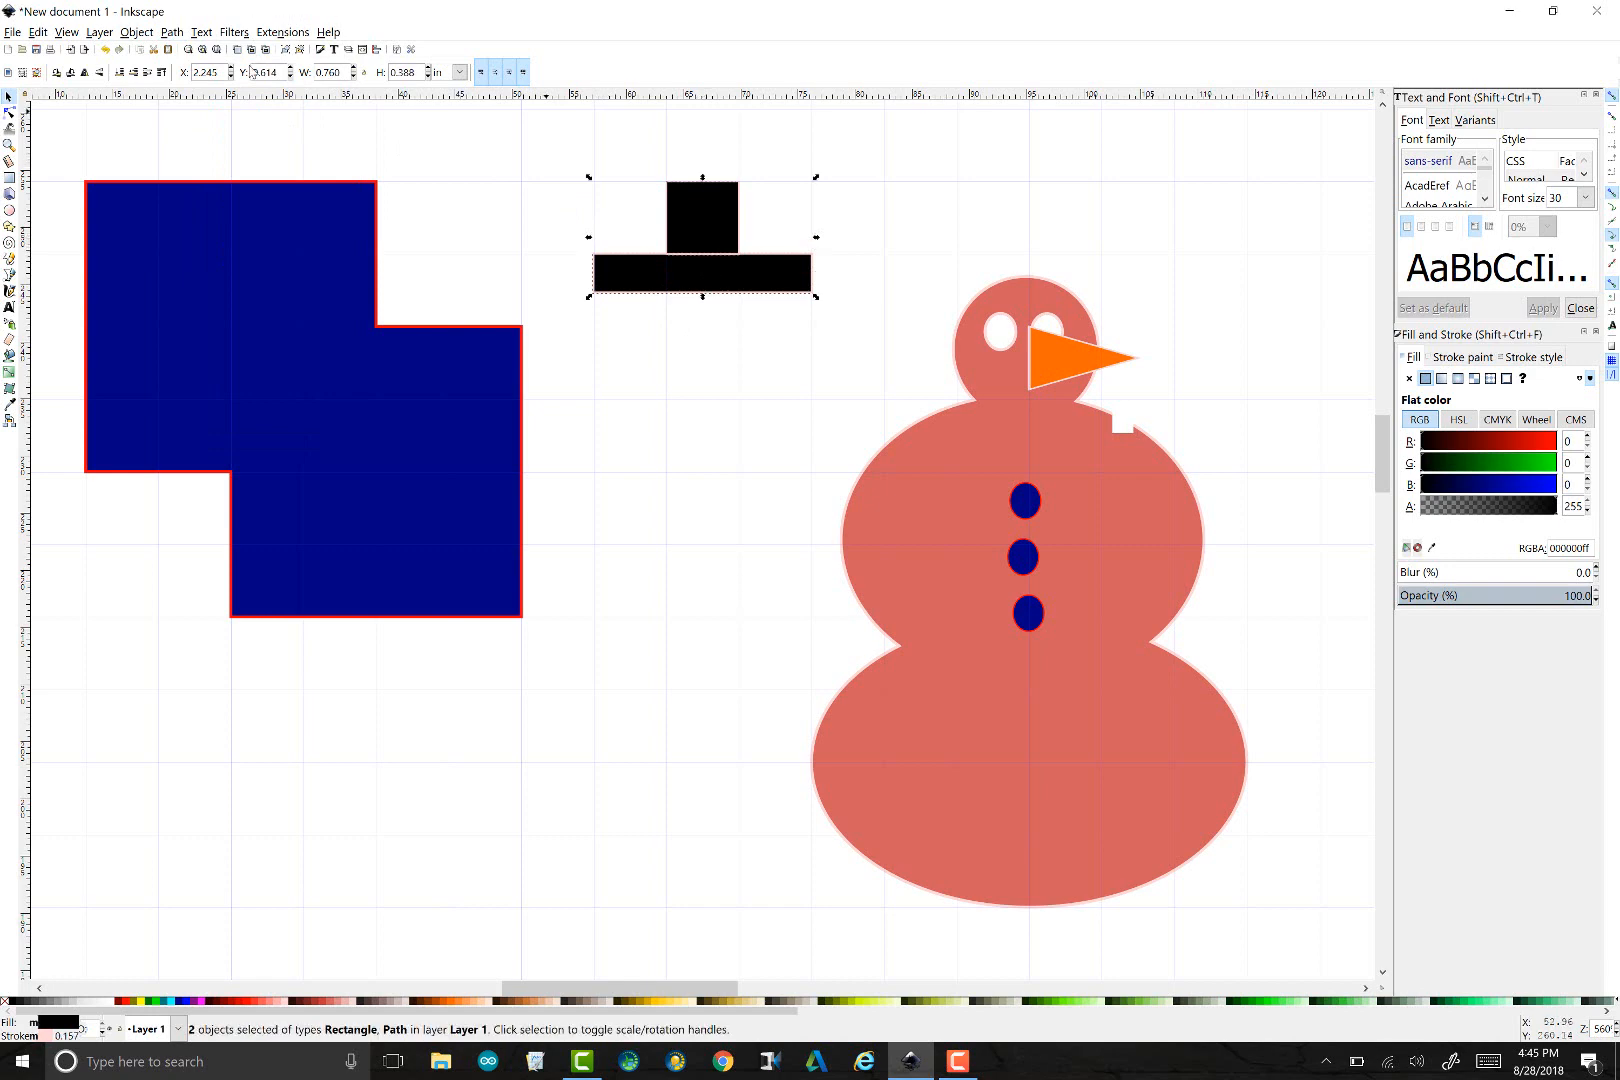
{"action": "left_click", "coordinate": [170, 32]}
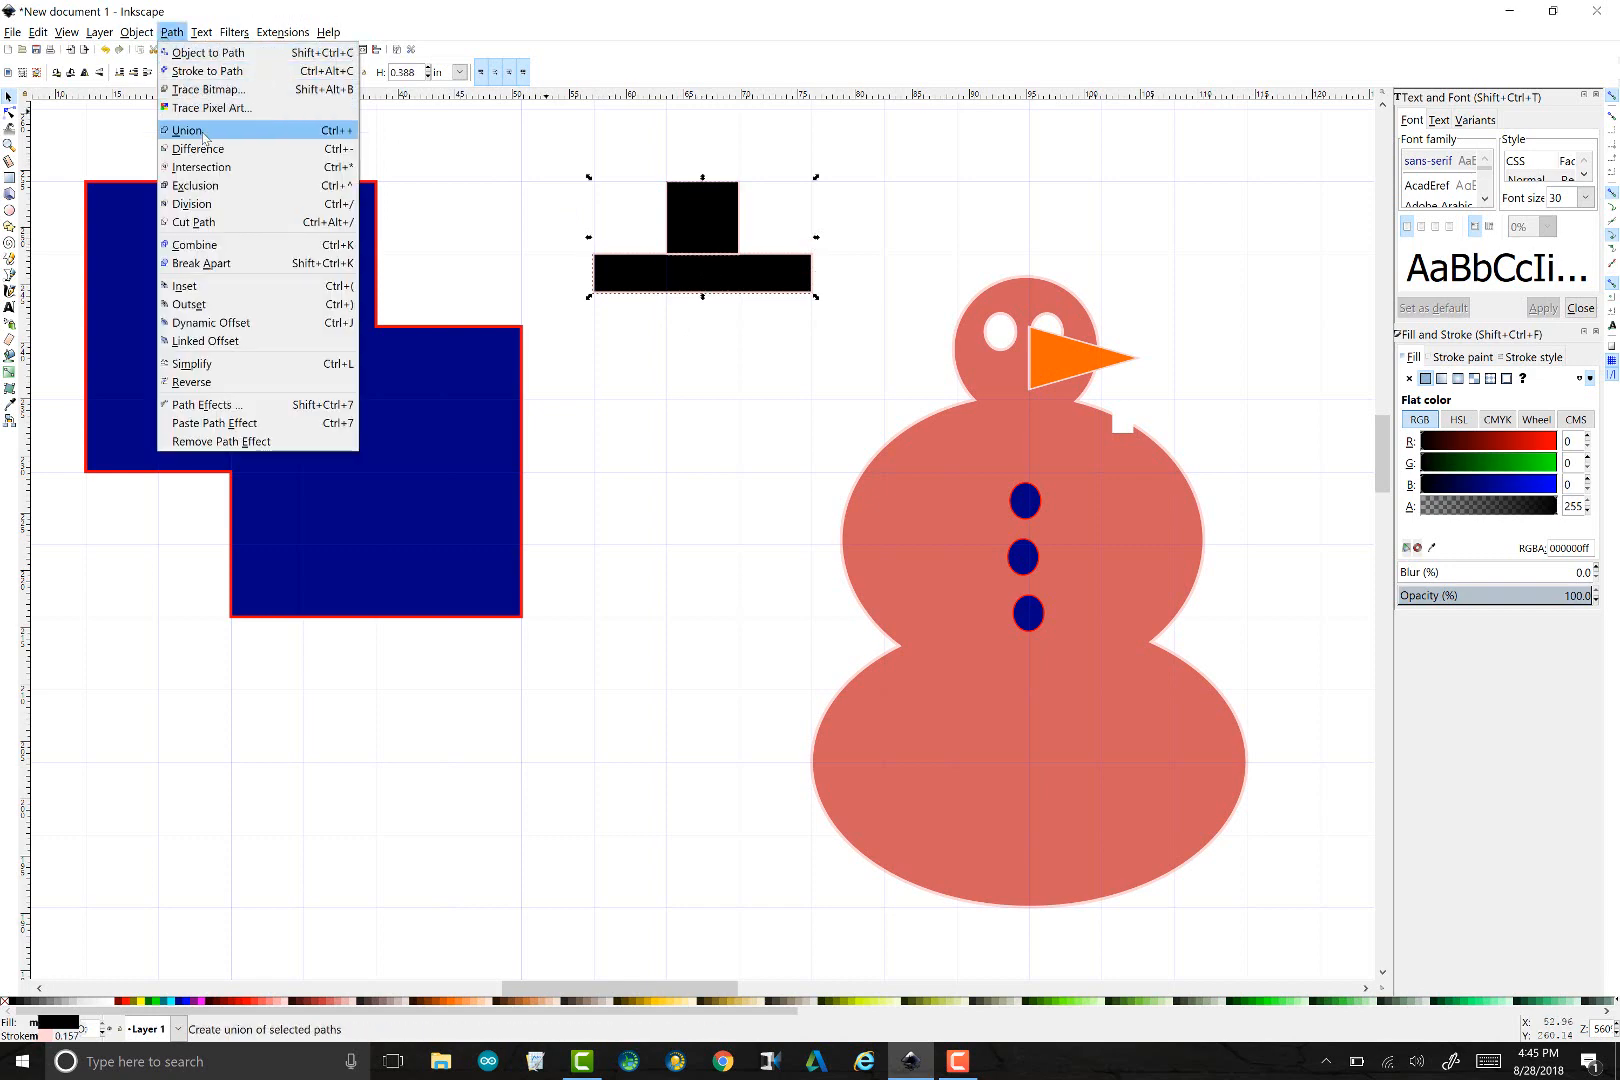
{"action": "left_click", "coordinate": [205, 135]}
{"action": "key", "text": "Escape"}
Move the black hat onto the top of the snowman's head
{"action": "left_click_drag", "start_coordinate": [715, 257], "coordinate": [1038, 280]}
{"action": "left_click", "coordinate": [898, 404]}
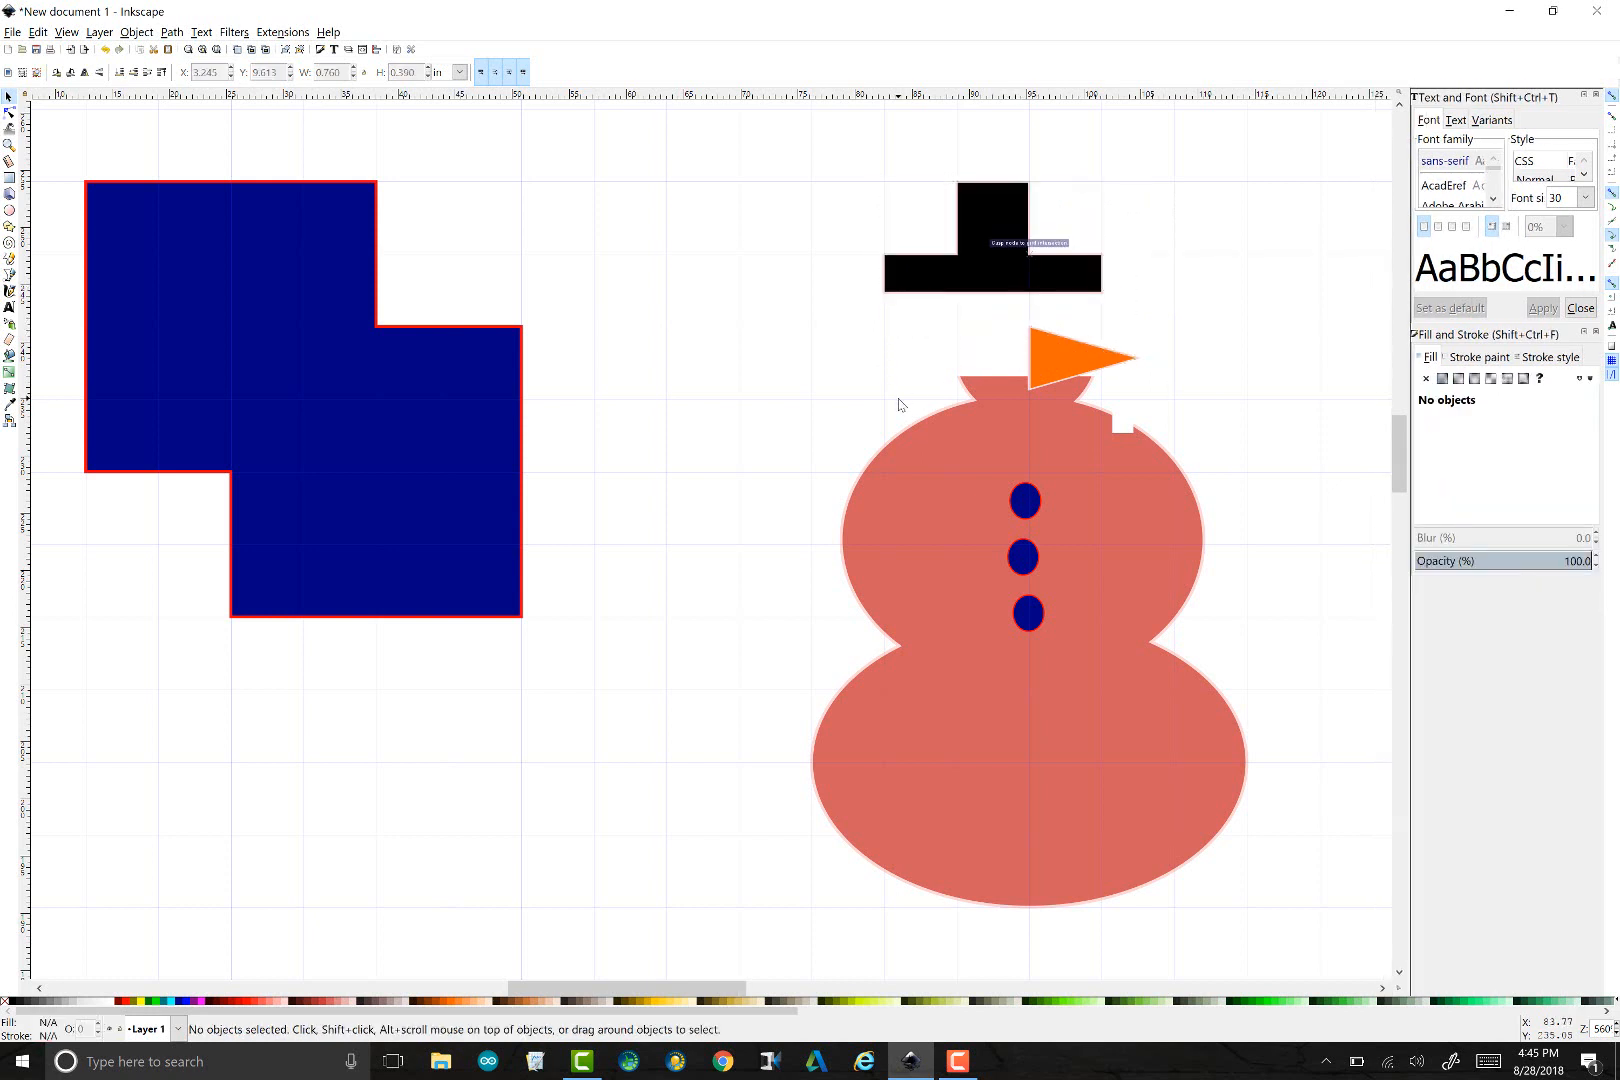
{"action": "key", "text": "ctrl+z"}
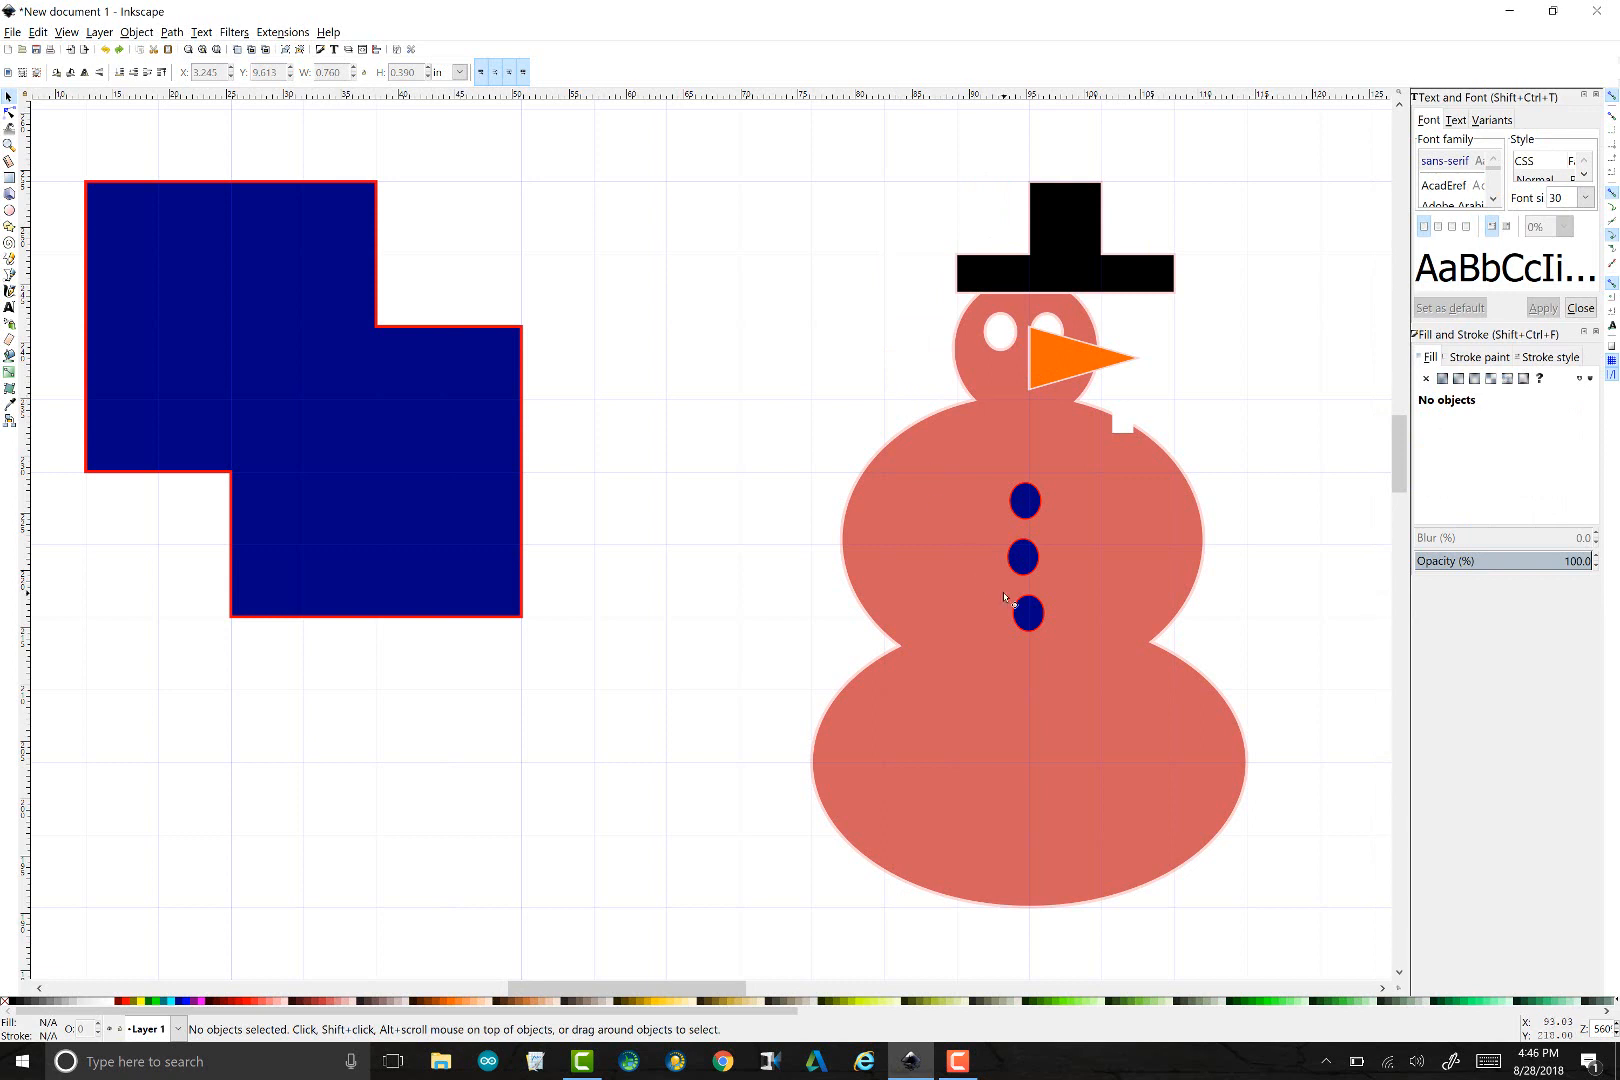
Minimize the drawing window to return to the desktop
{"action": "scroll", "coordinate": [813, 400], "scroll_direction": "down", "scroll_amount": 1, "text": "ctrl"}
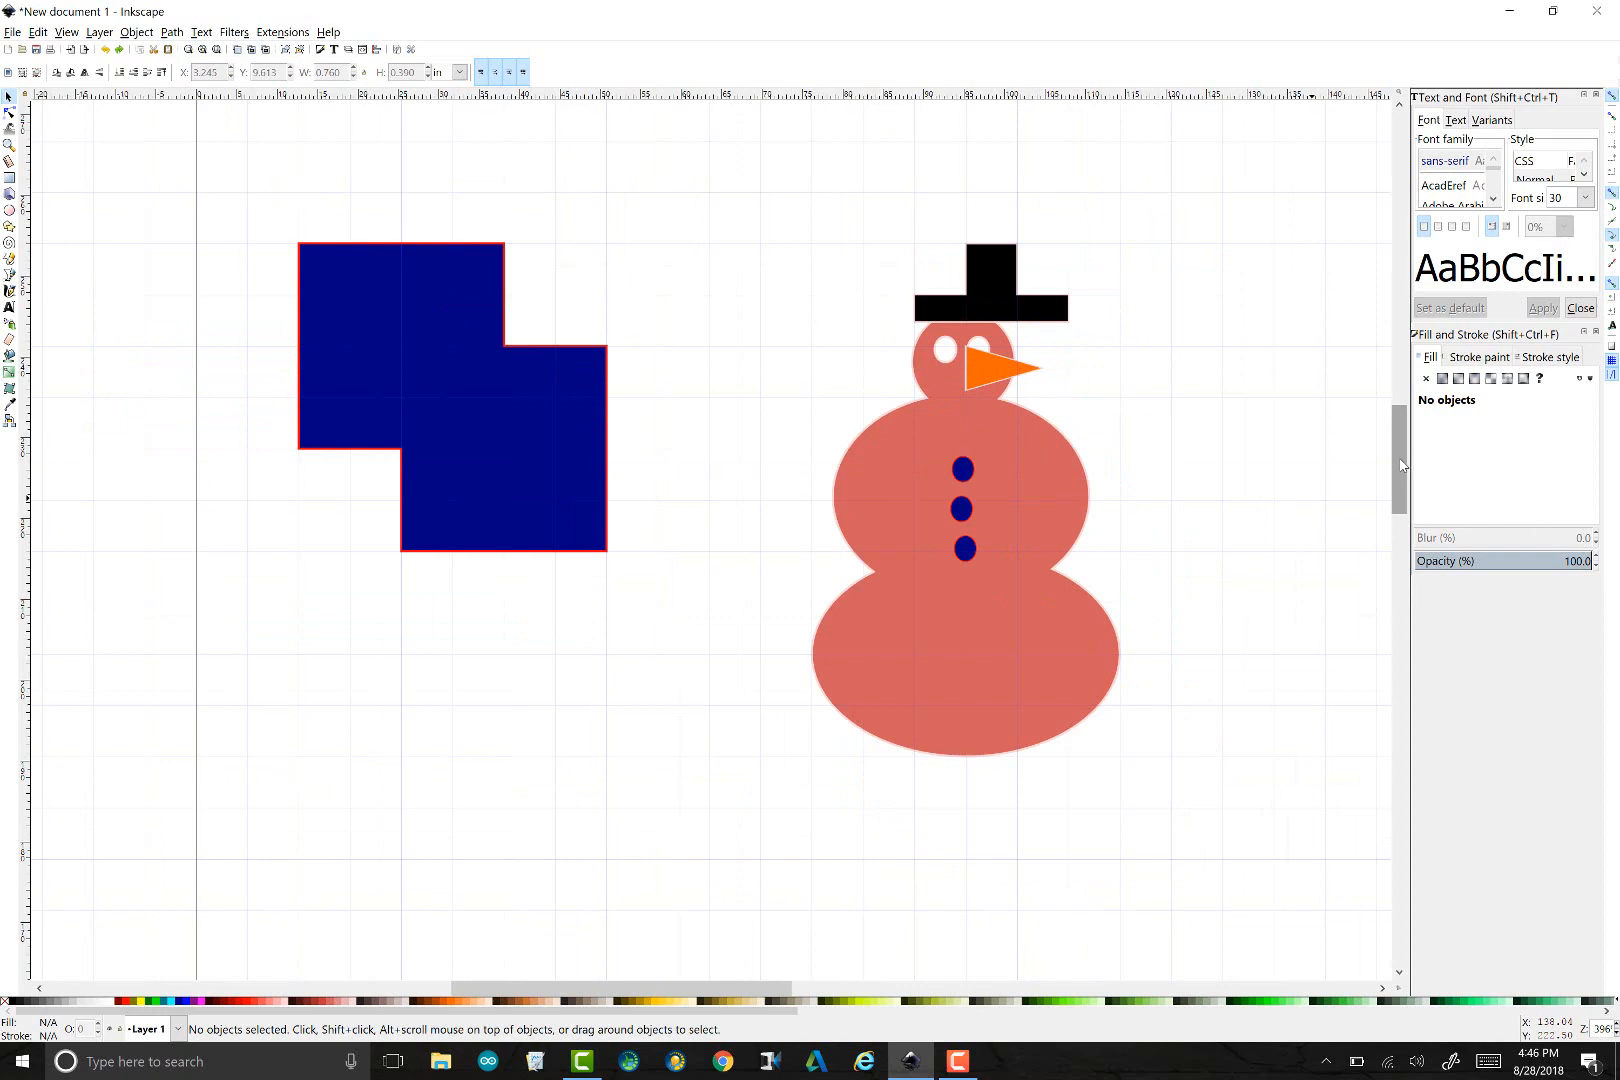
{"action": "left_click_drag", "start_coordinate": [1403, 465], "coordinate": [1404, 519]}
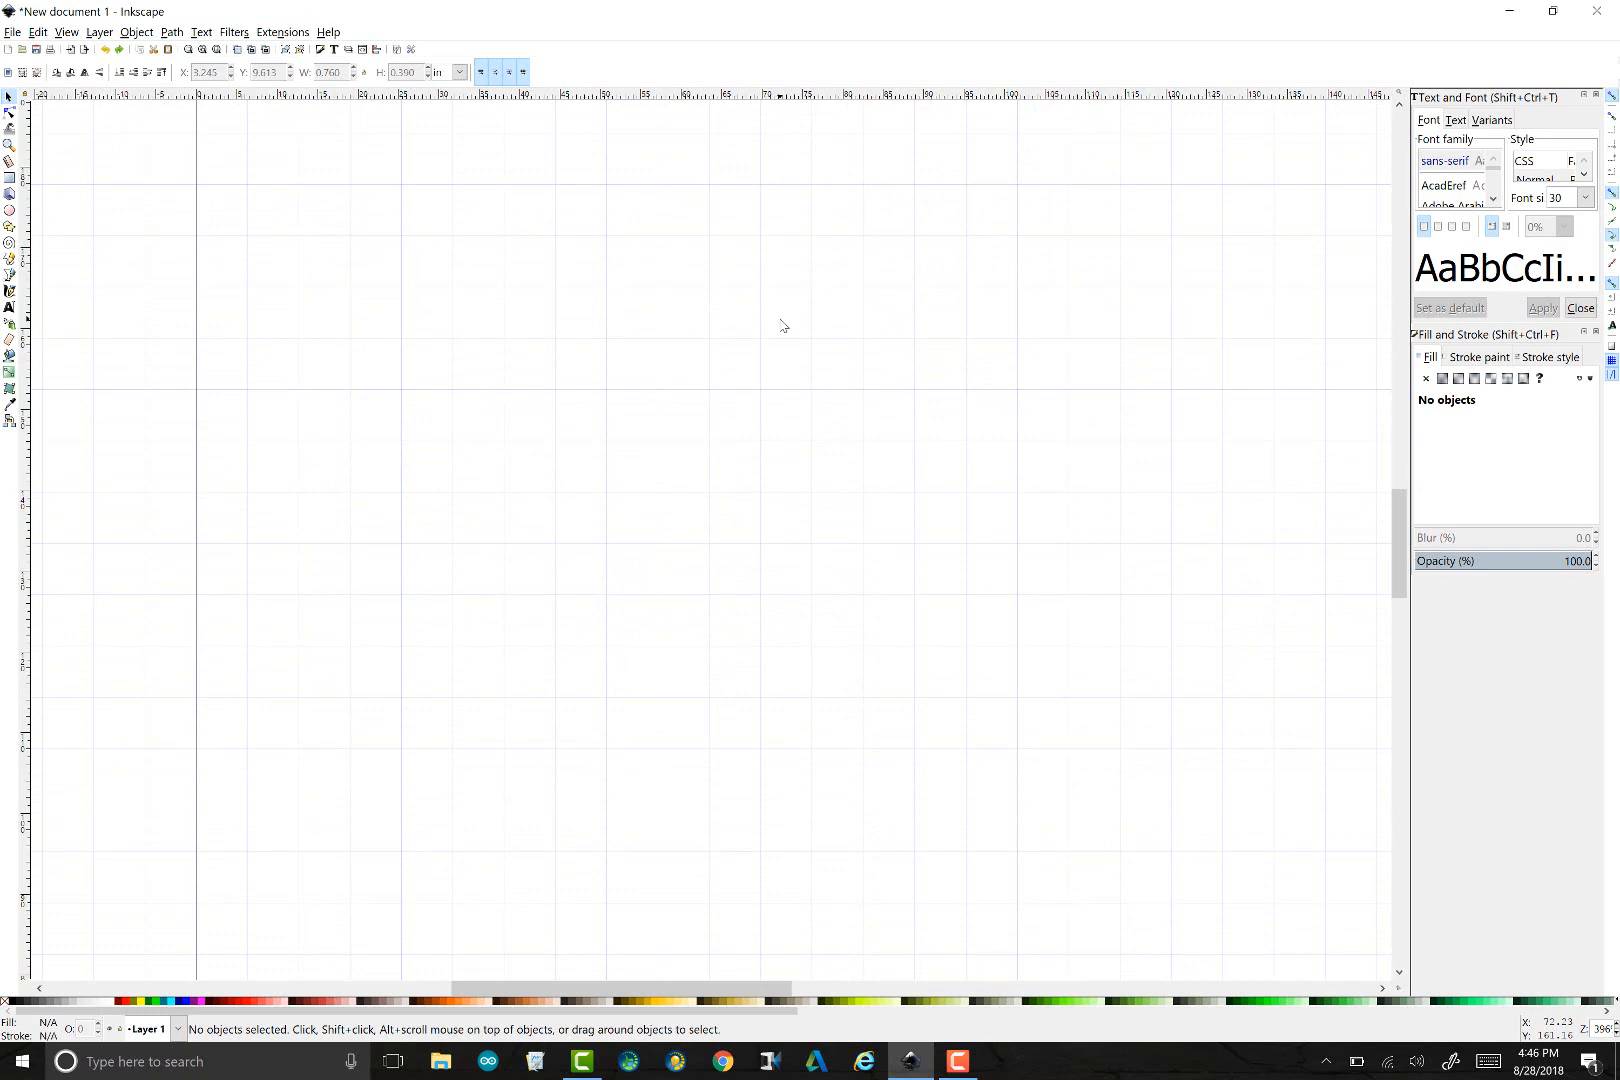
{"action": "left_click", "coordinate": [1510, 11]}
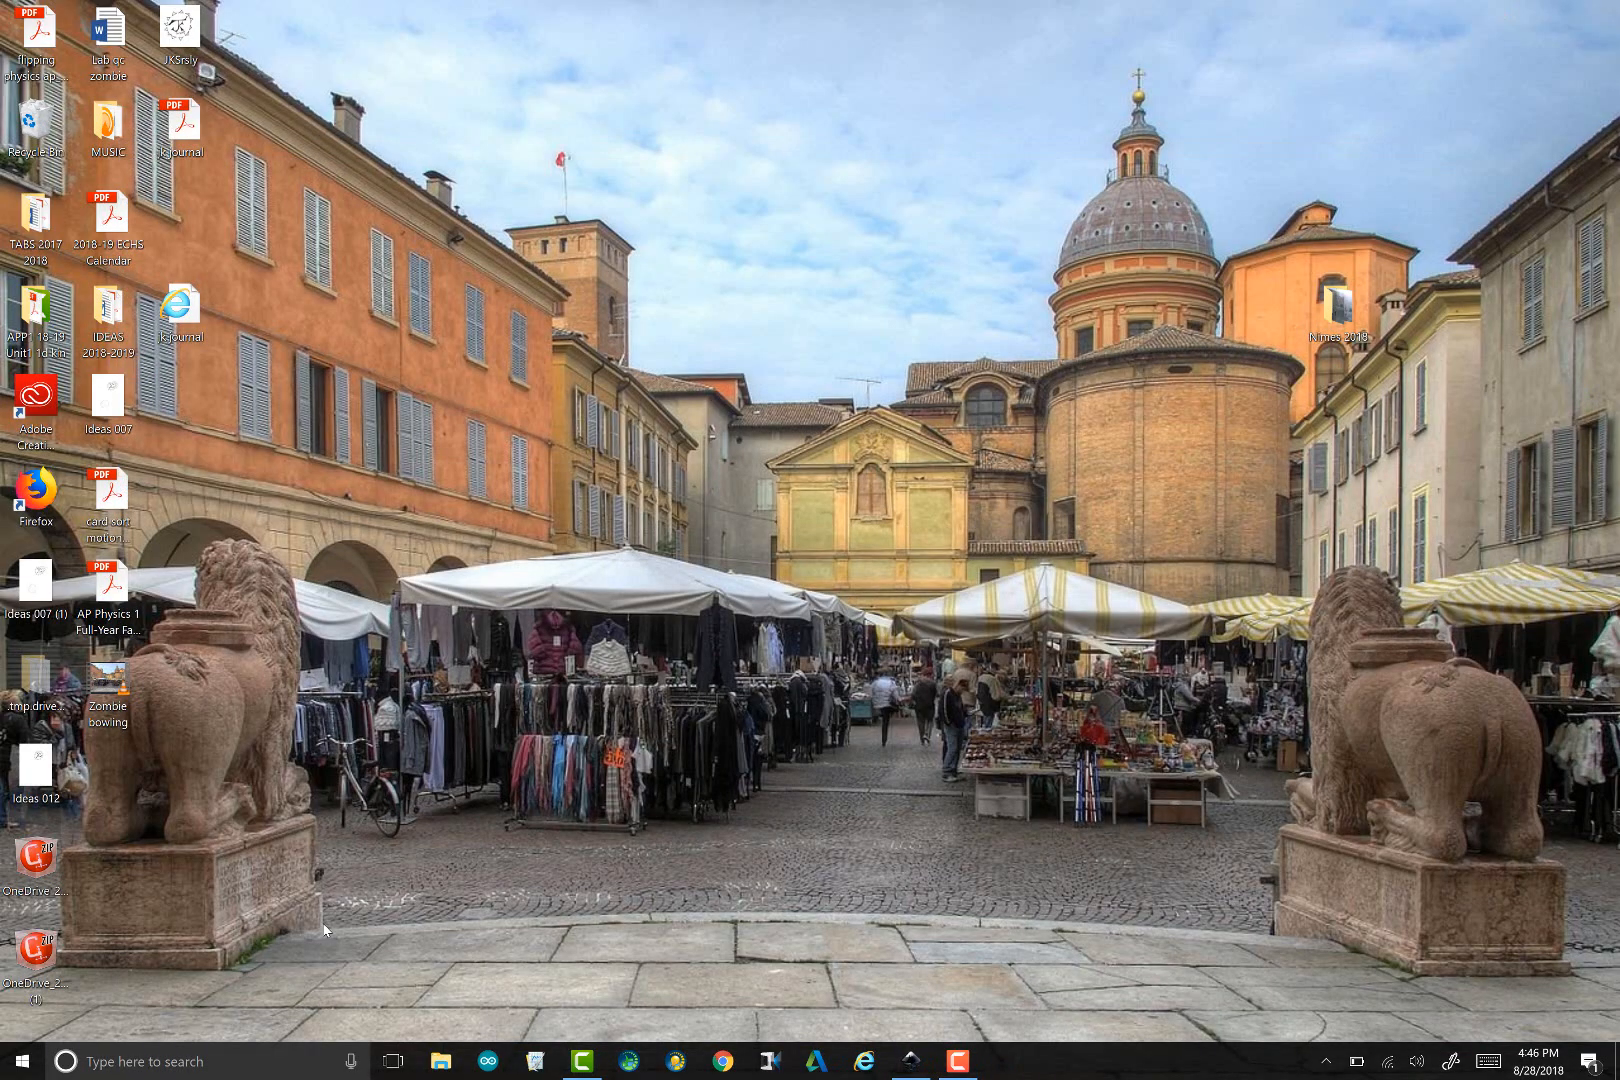
Launch Paint, open the JKSrsly image from the desktop in it, and maximize the window
{"action": "left_click", "coordinate": [261, 1060]}
{"action": "type", "text": "pai"}
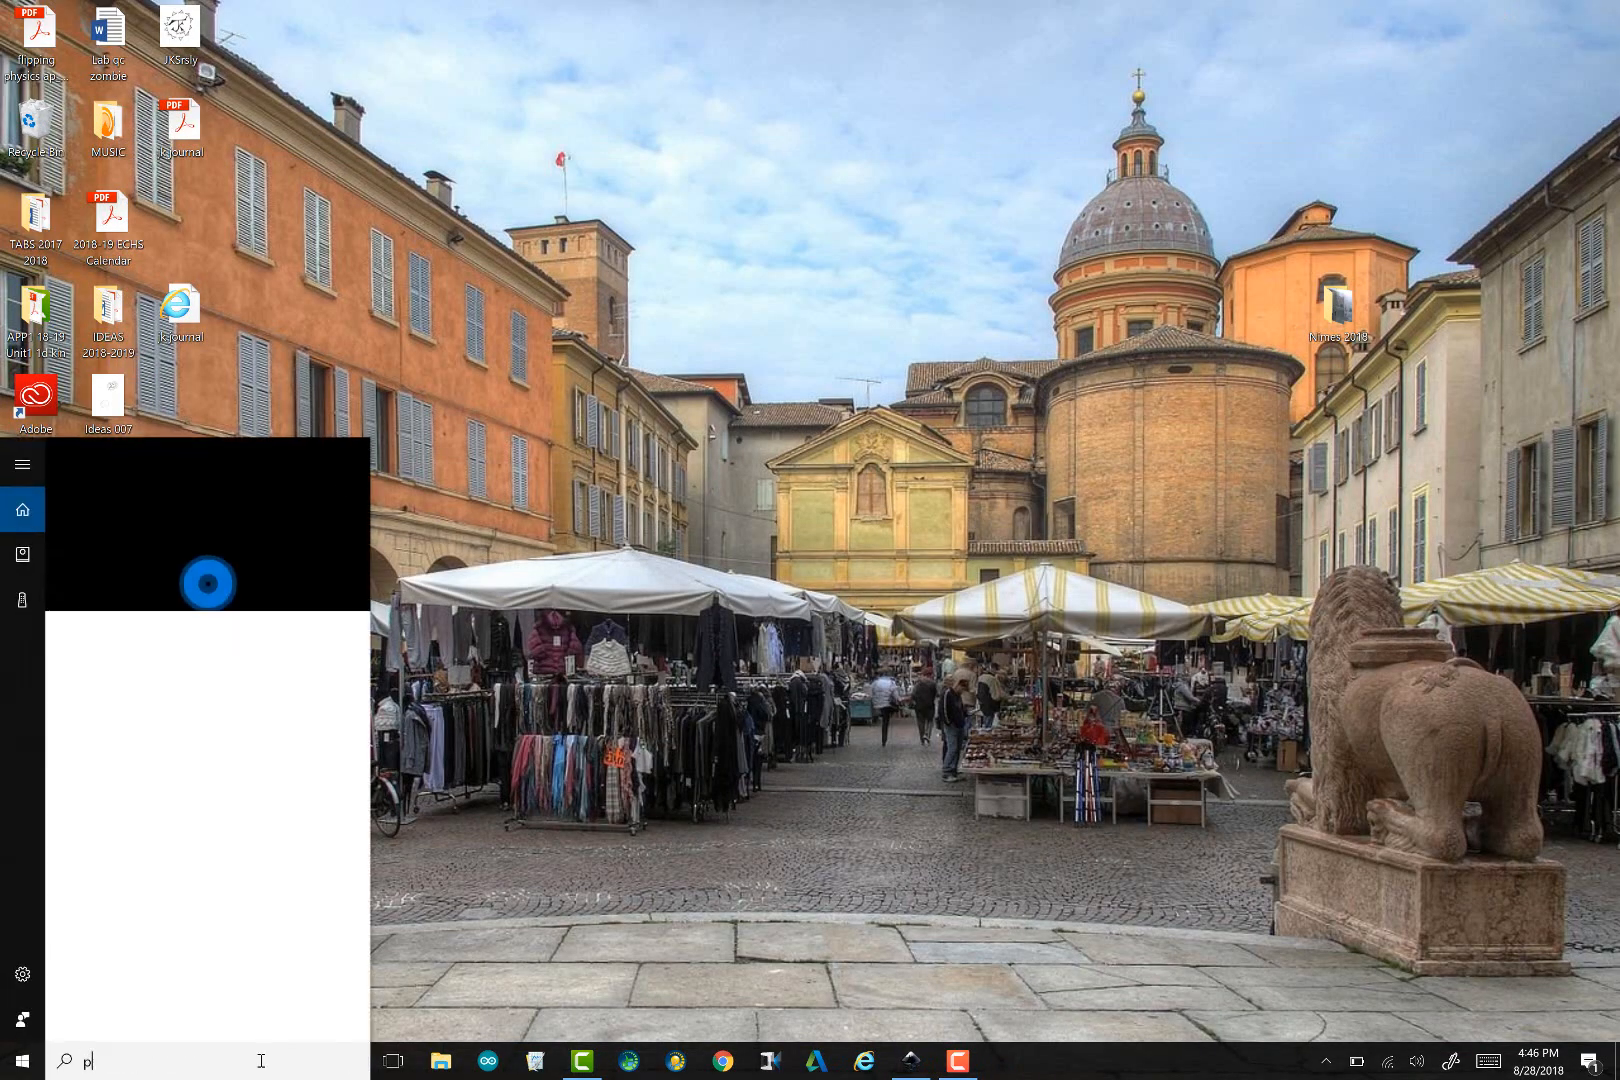
{"action": "type", "text": "nt"}
{"action": "key", "text": "Return"}
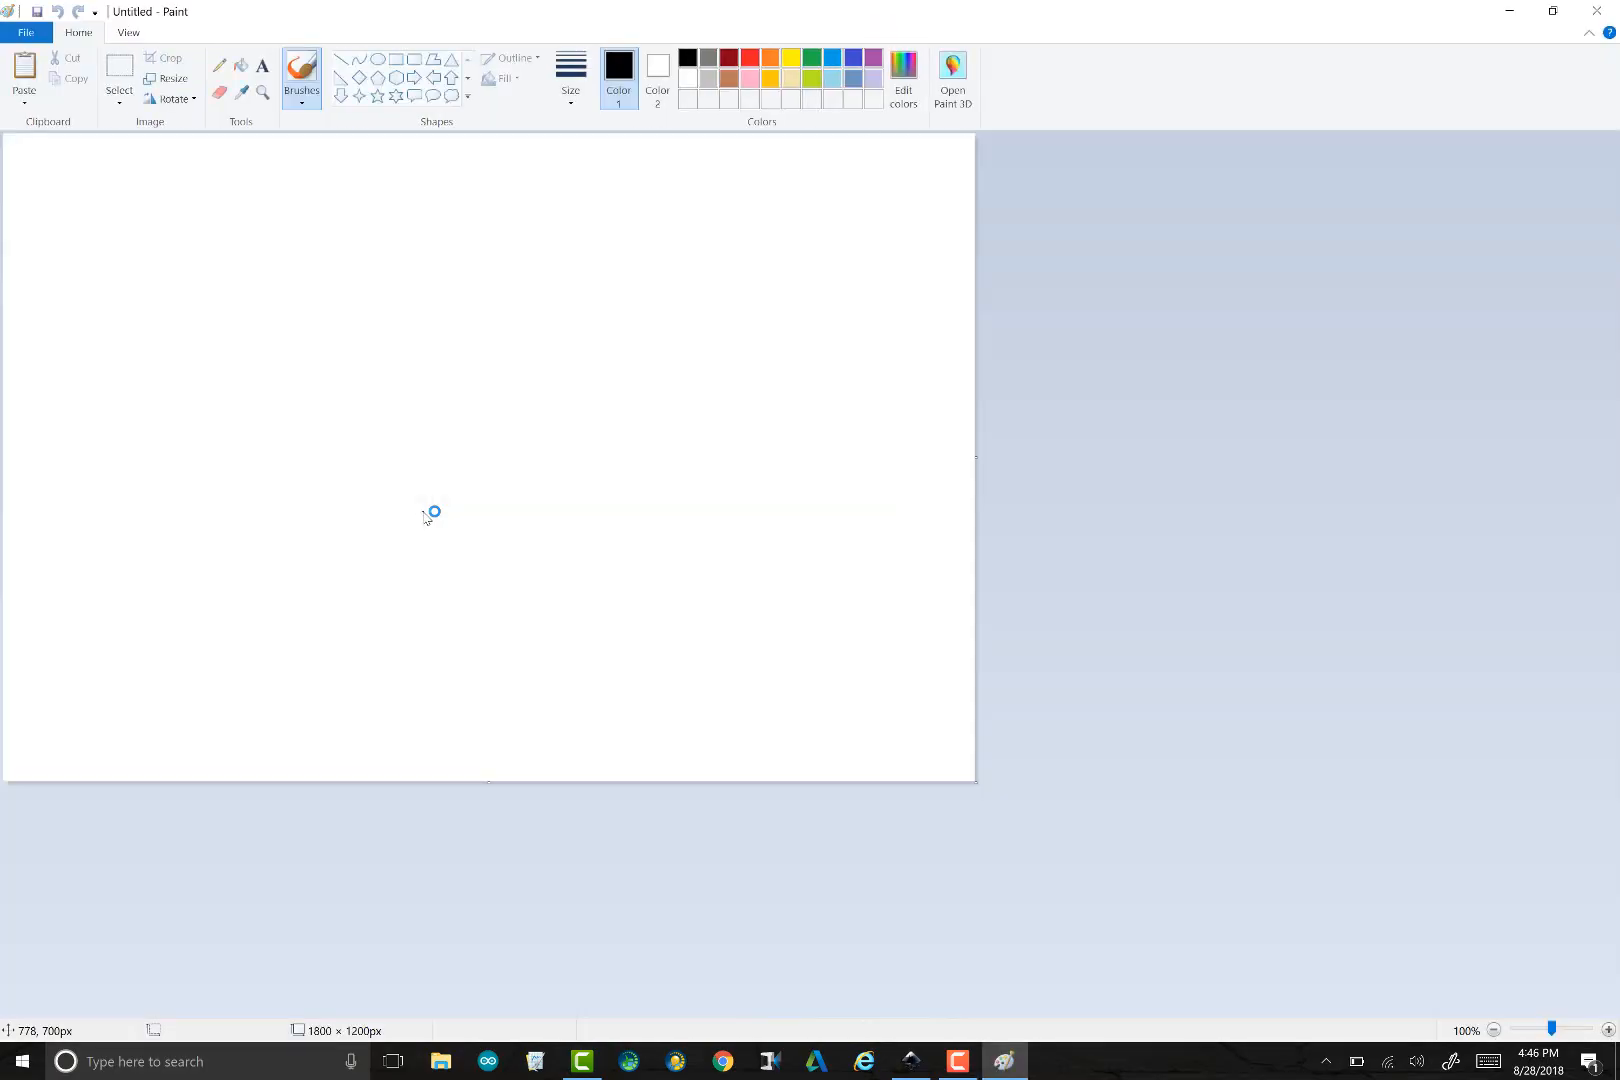
{"action": "left_click_drag", "start_coordinate": [480, 10], "coordinate": [733, 43]}
{"action": "left_click_drag", "start_coordinate": [180, 30], "coordinate": [579, 318]}
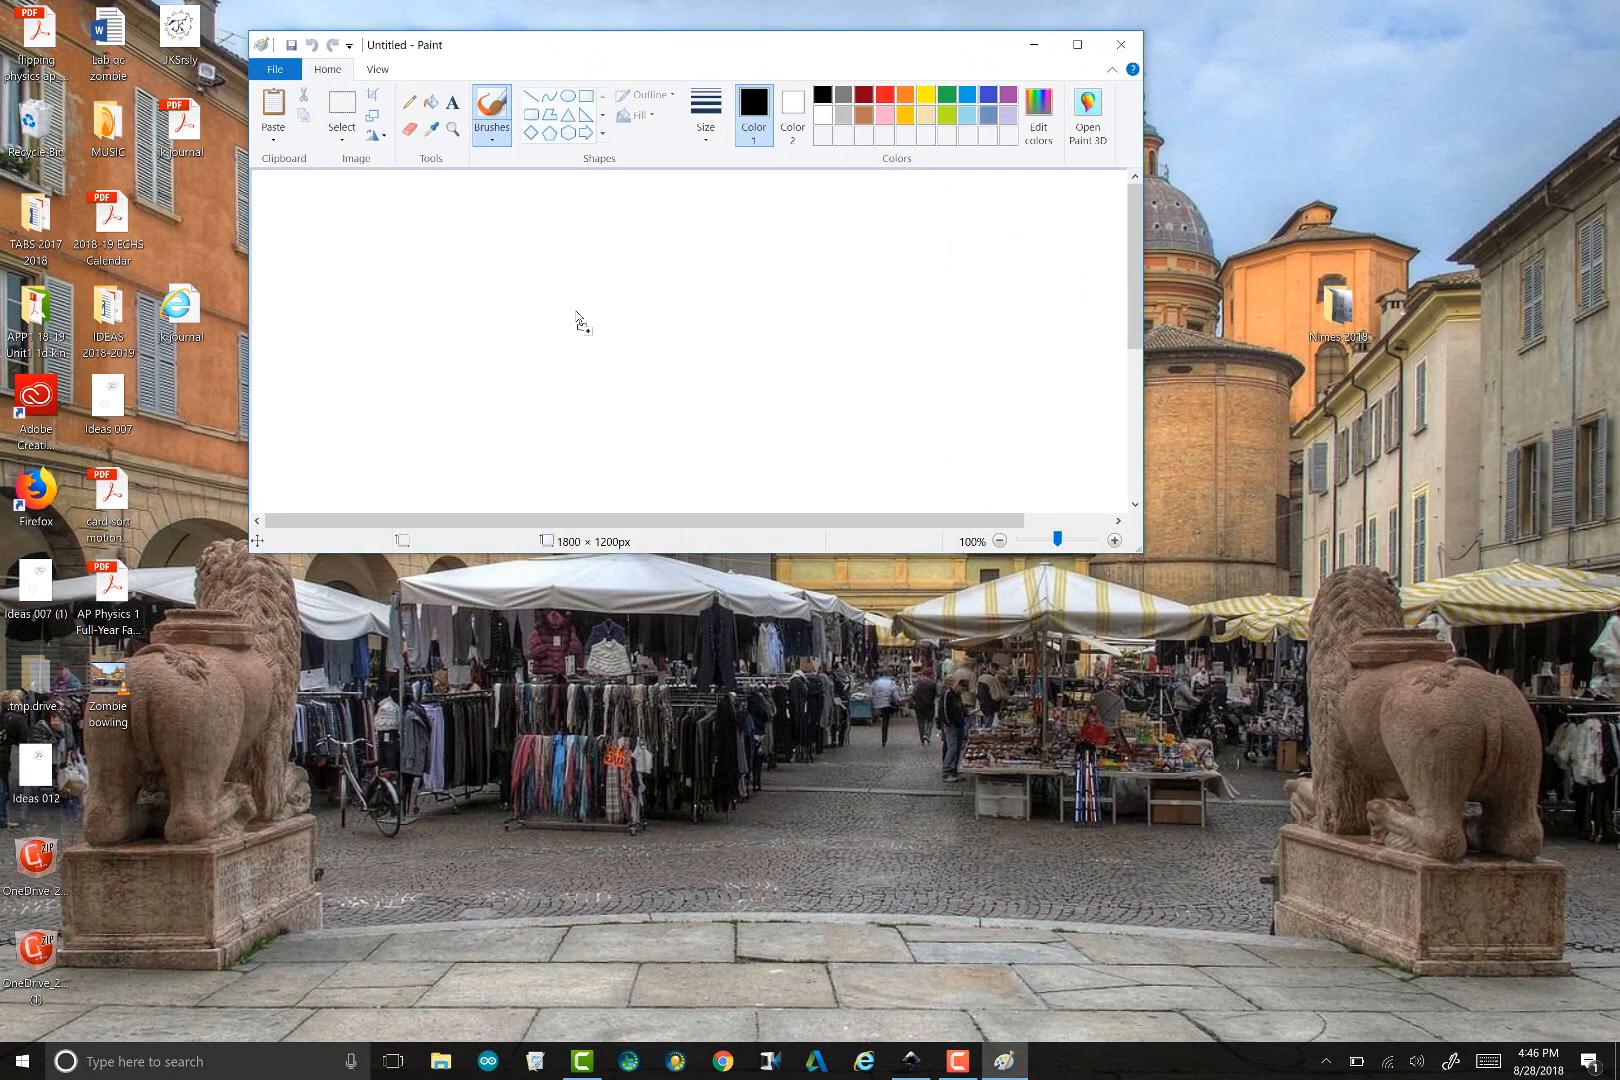
{"action": "left_click", "coordinate": [1077, 44]}
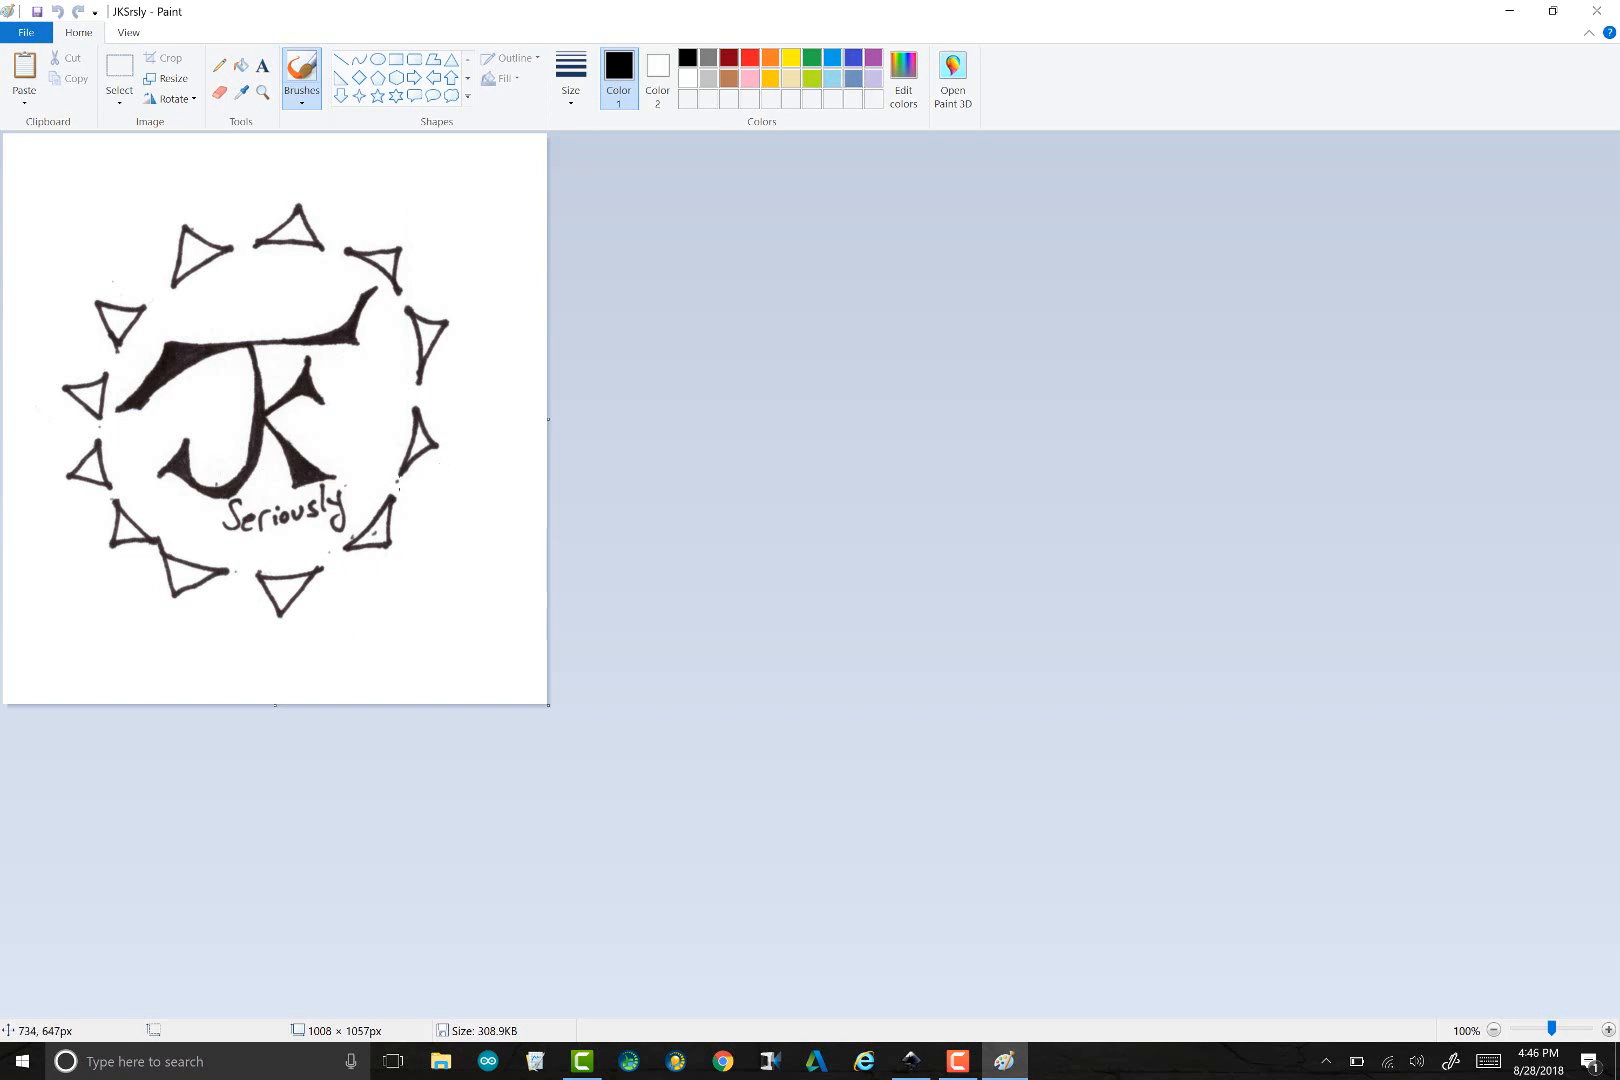
Use the Eraser on stray specks around the logo and try to save the image over the JKSrsly PNG on the Desktop
{"action": "left_click", "coordinate": [219, 92]}
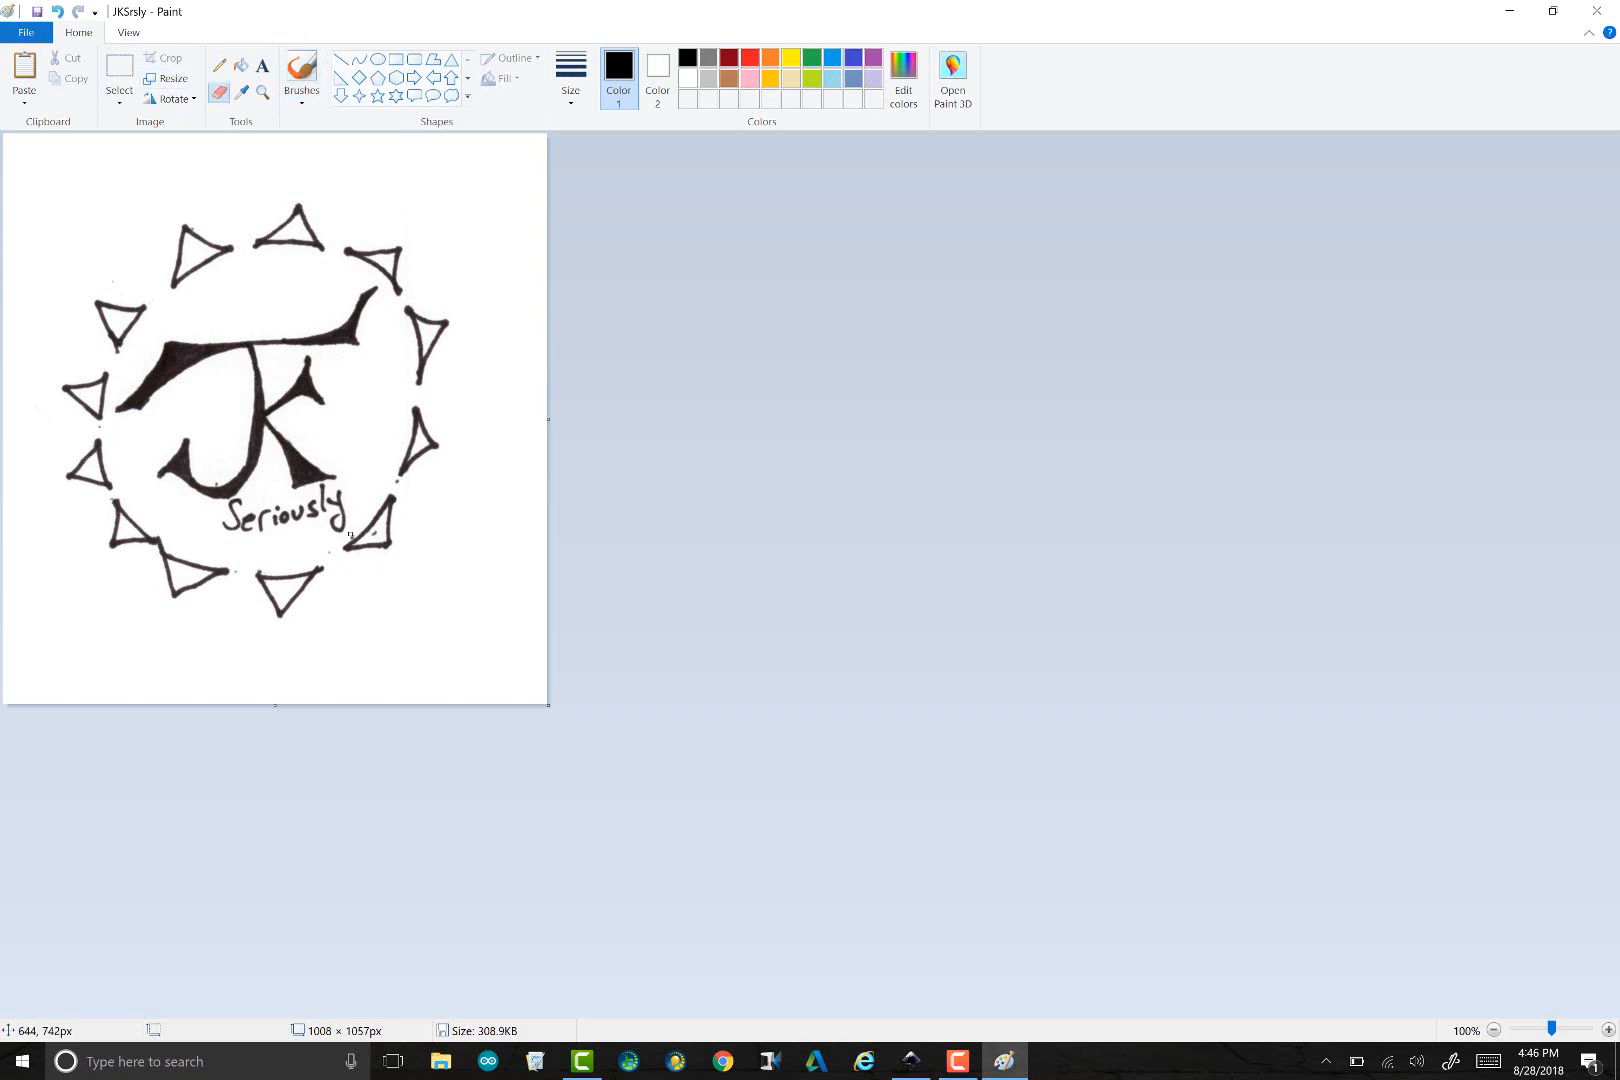
{"action": "left_click", "coordinate": [30, 36]}
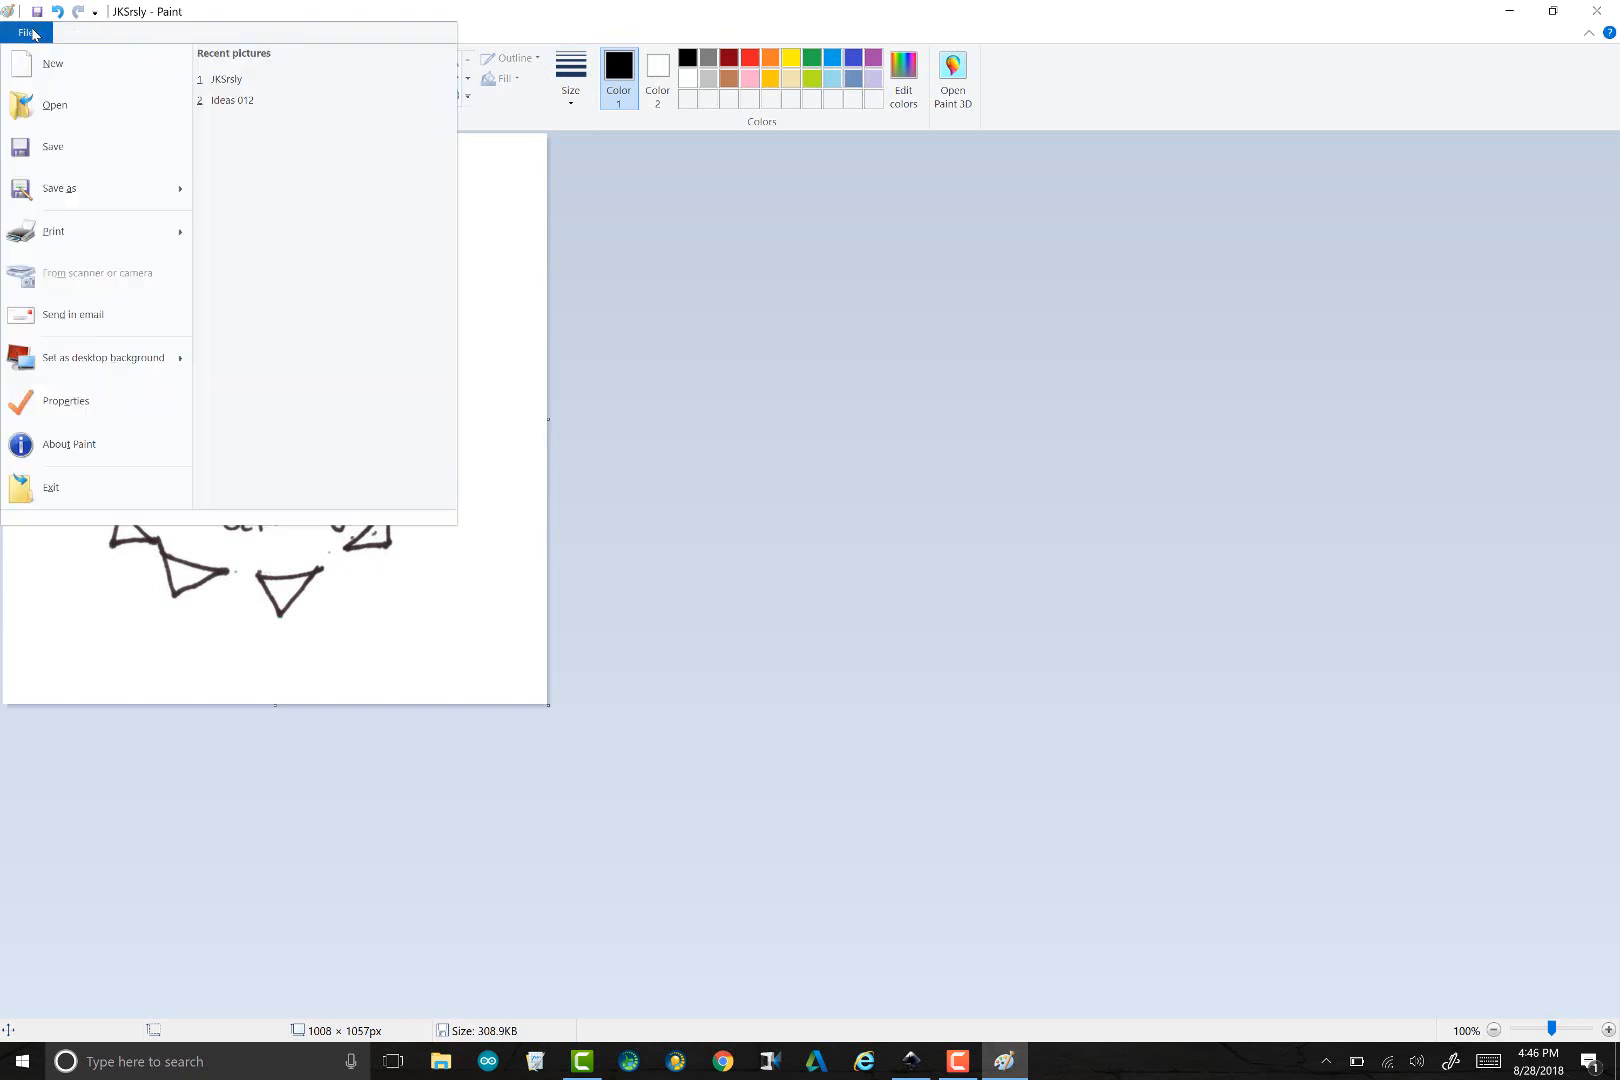
{"action": "left_click", "coordinate": [46, 190]}
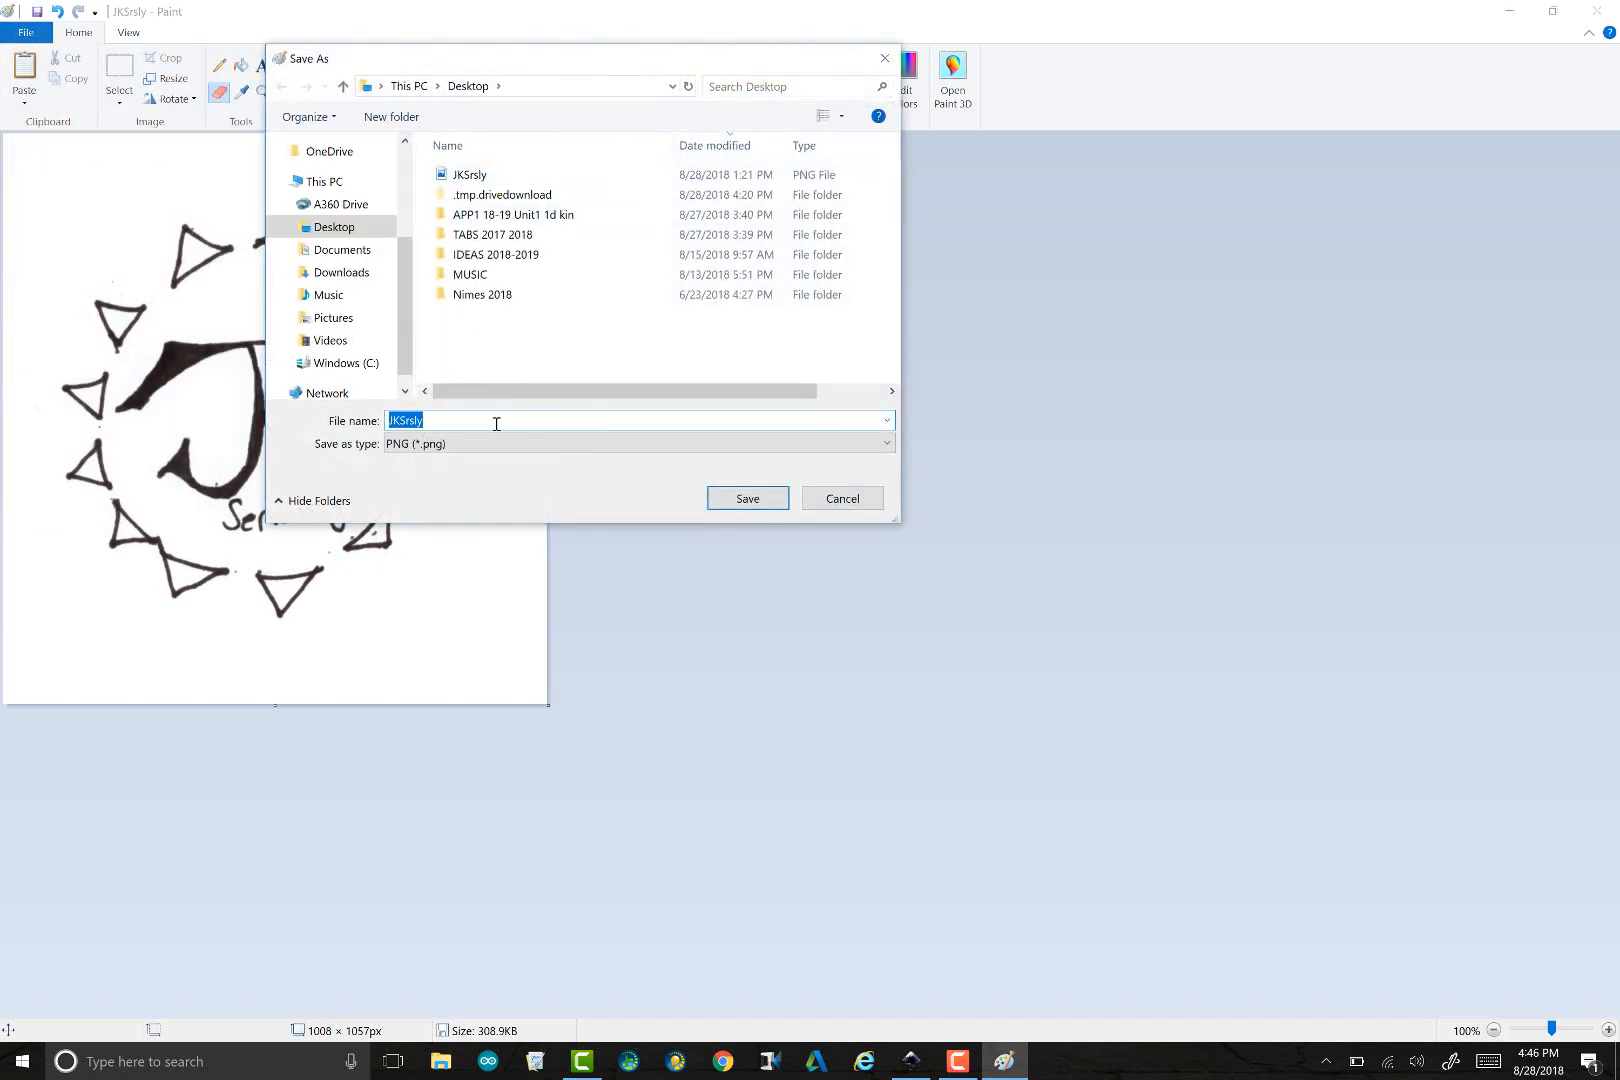
{"action": "left_click", "coordinate": [753, 499]}
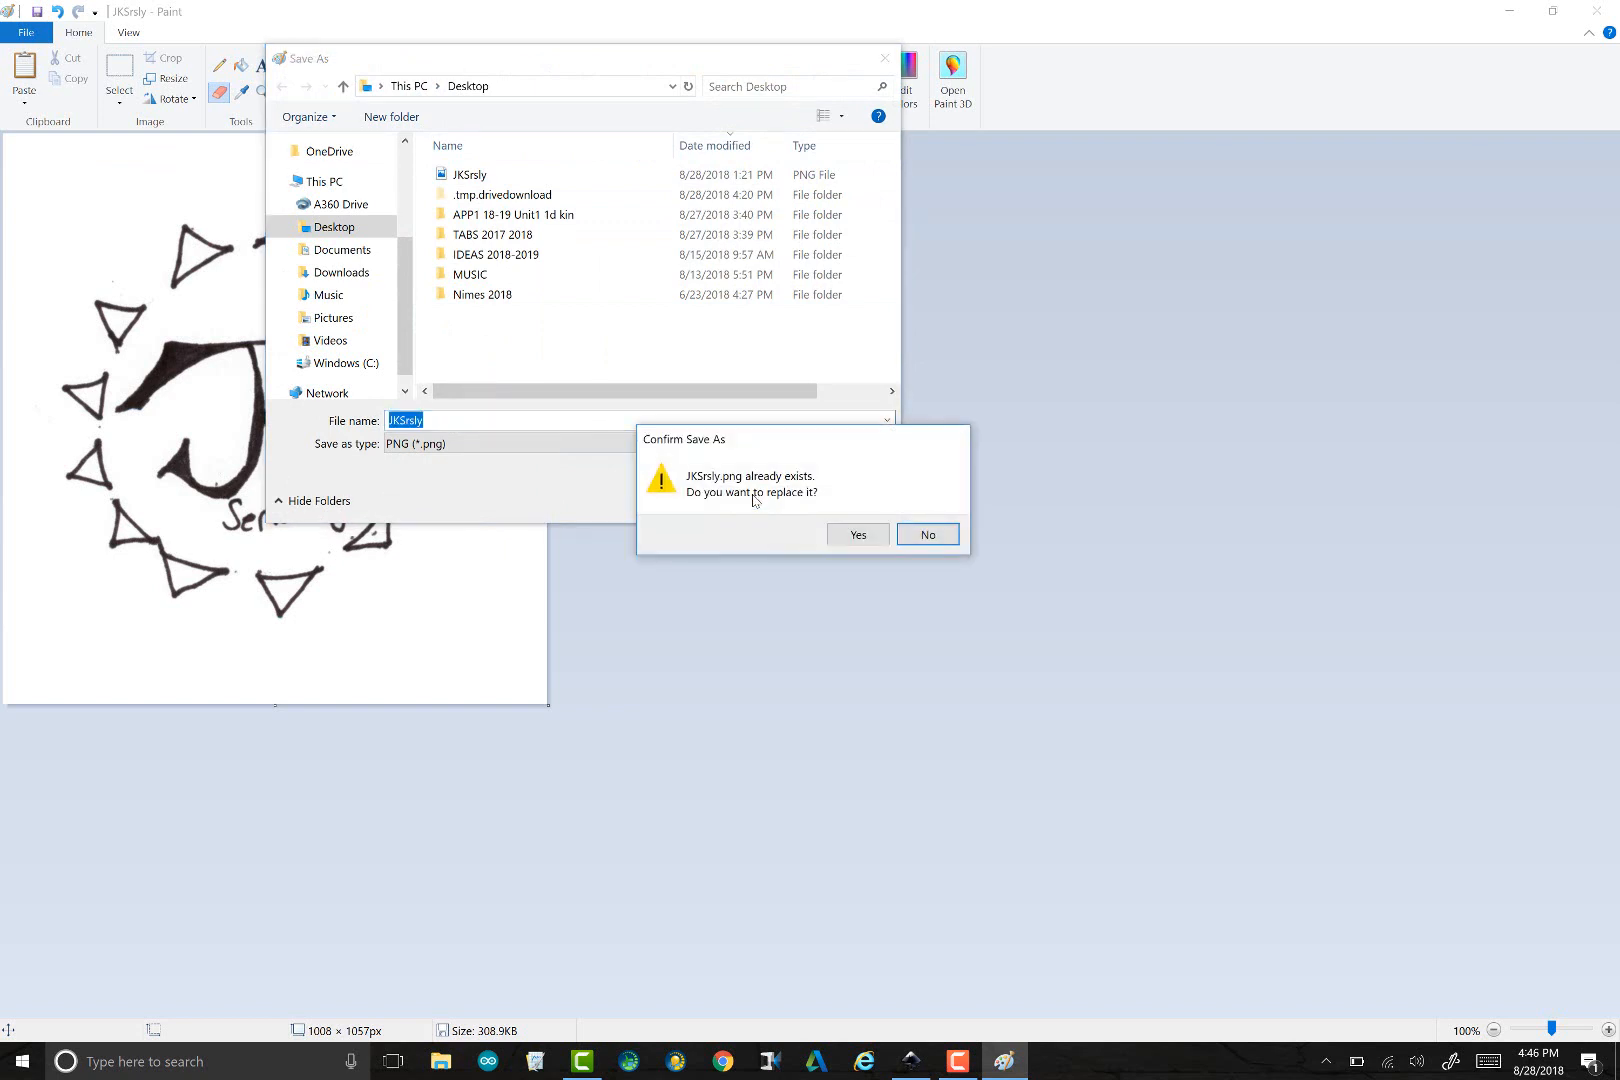
{"action": "left_click", "coordinate": [905, 538]}
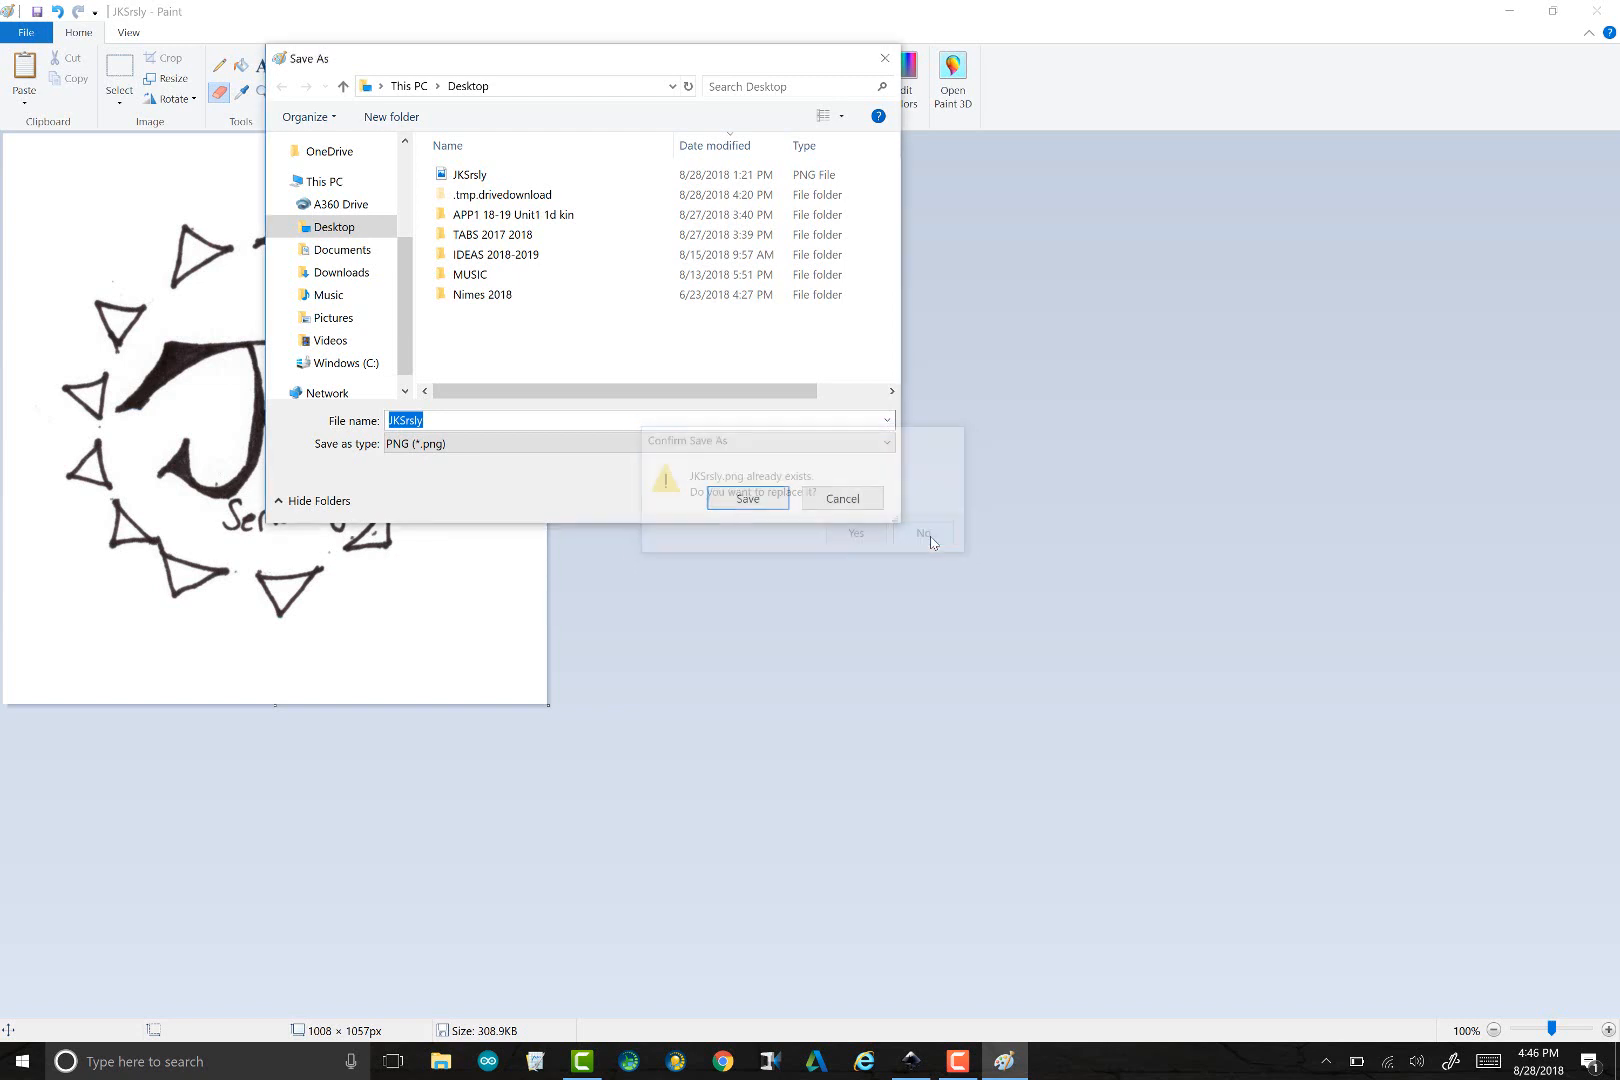
{"action": "left_click", "coordinate": [864, 502]}
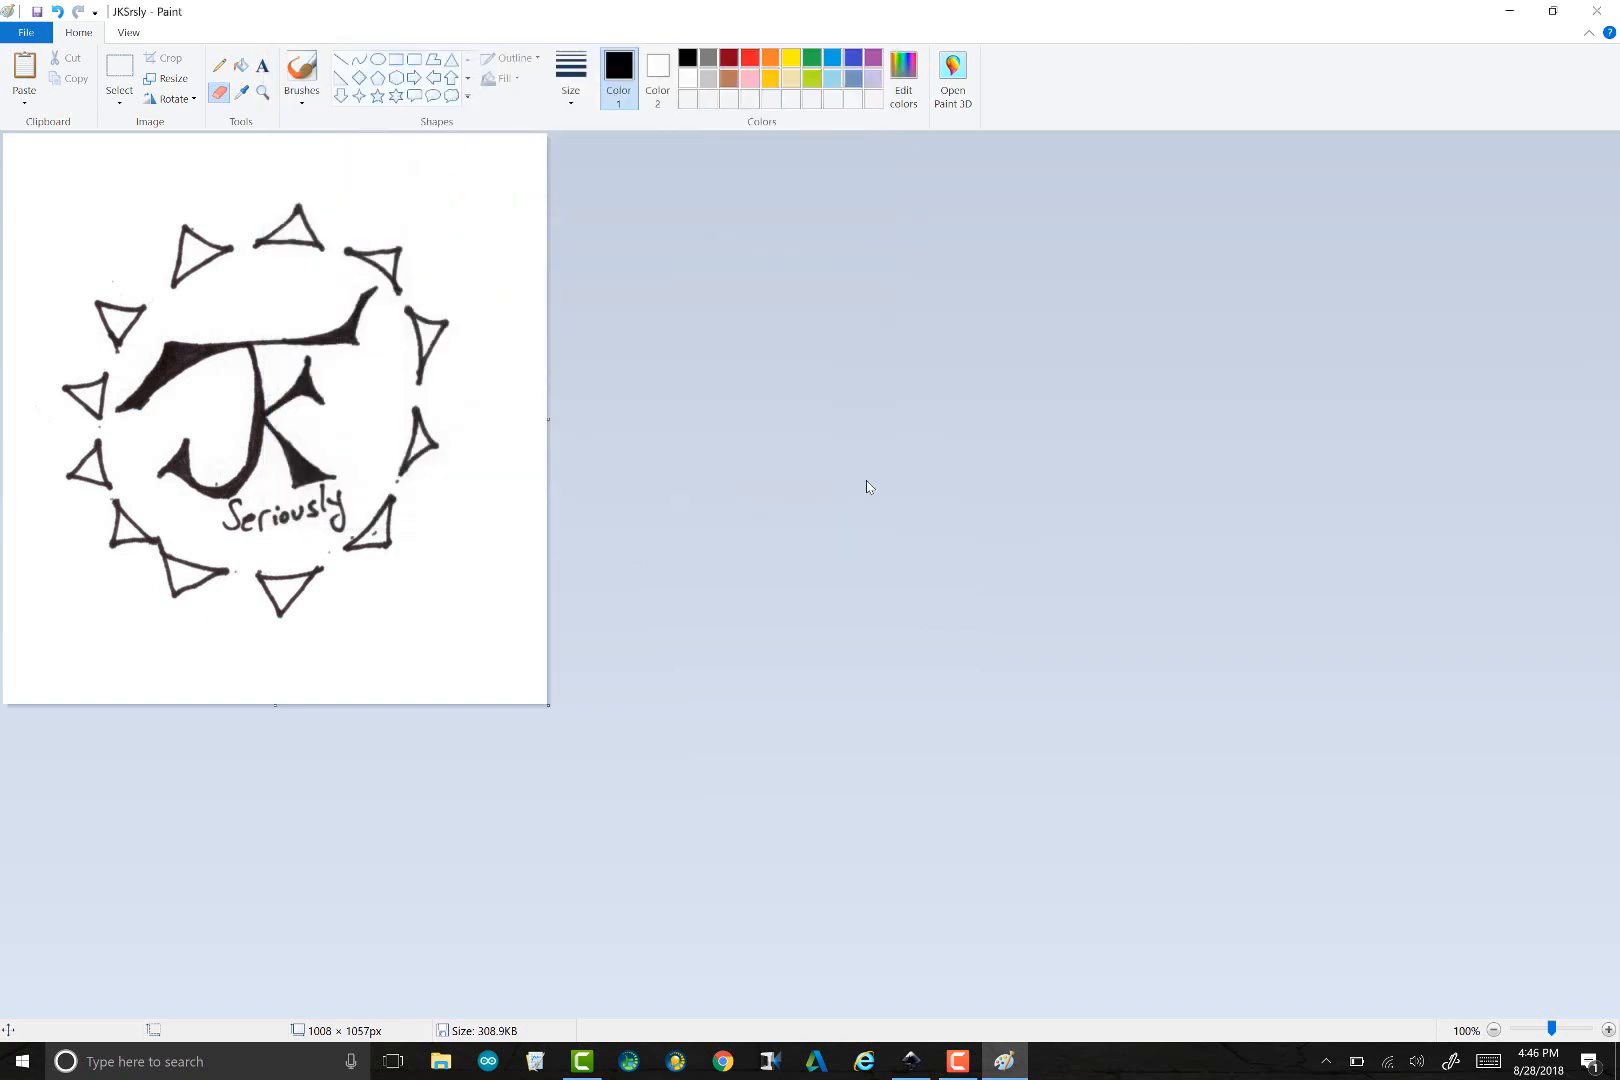
Close the image without saving its changes and switch back to the Inkscape drawing
{"action": "left_click", "coordinate": [1597, 11]}
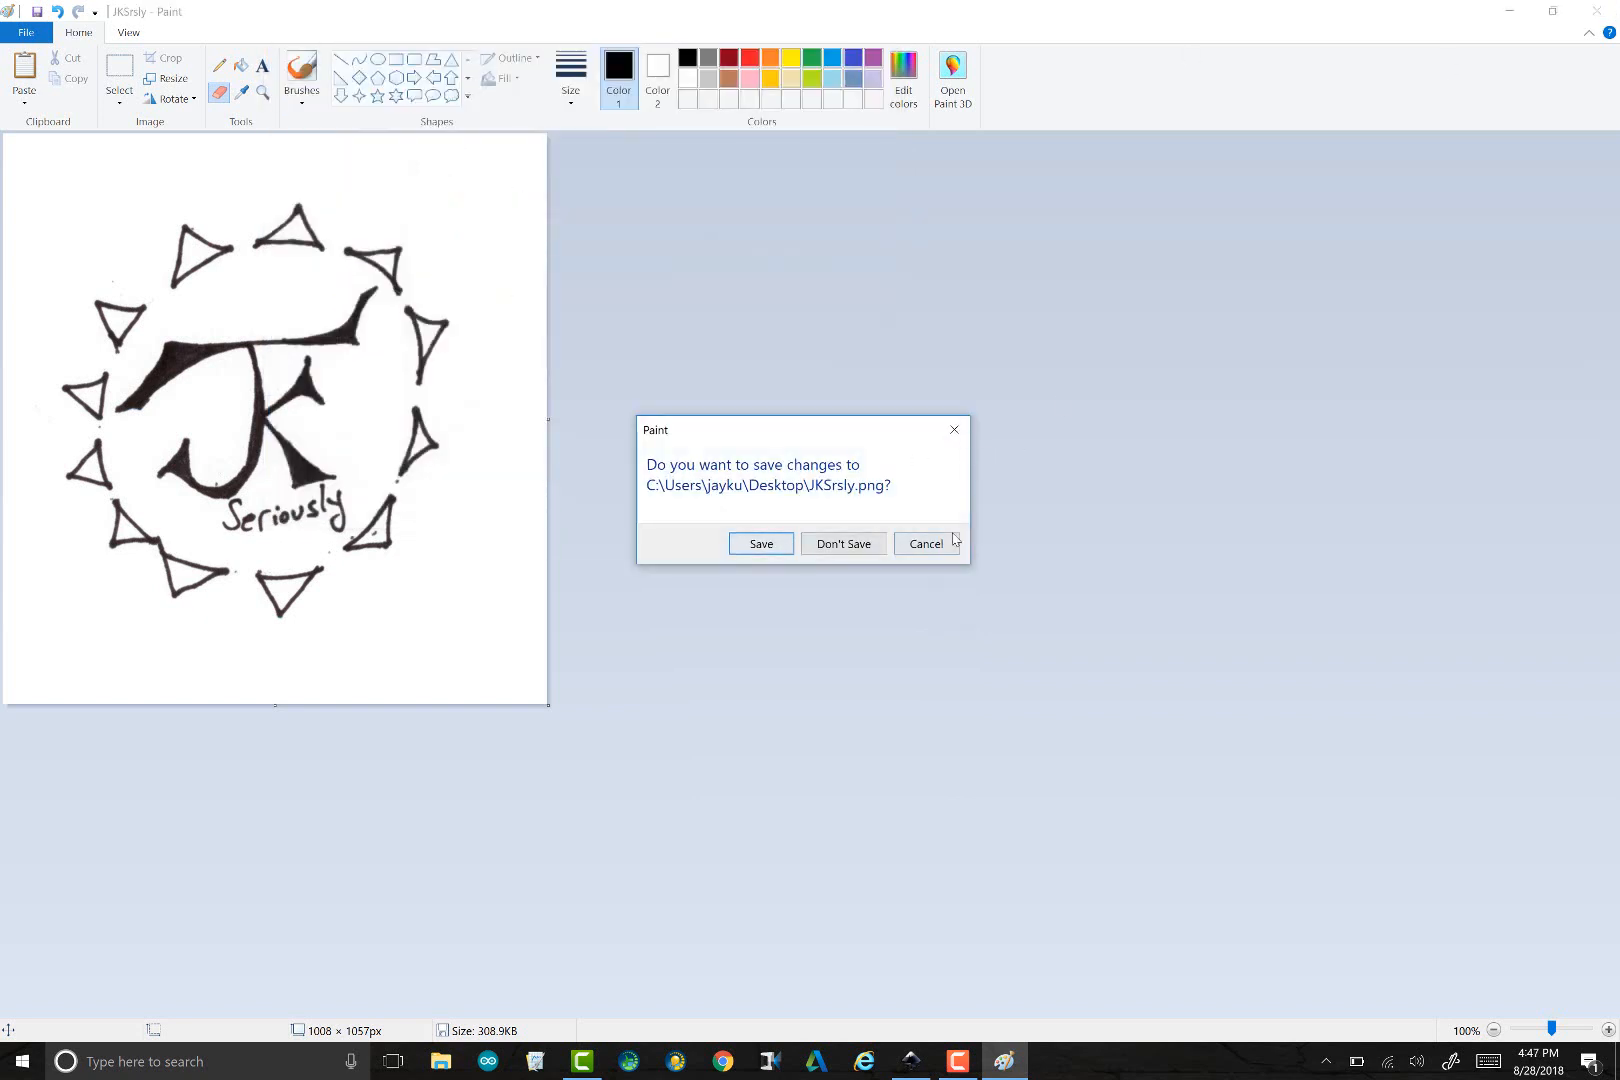
{"action": "left_click", "coordinate": [842, 551]}
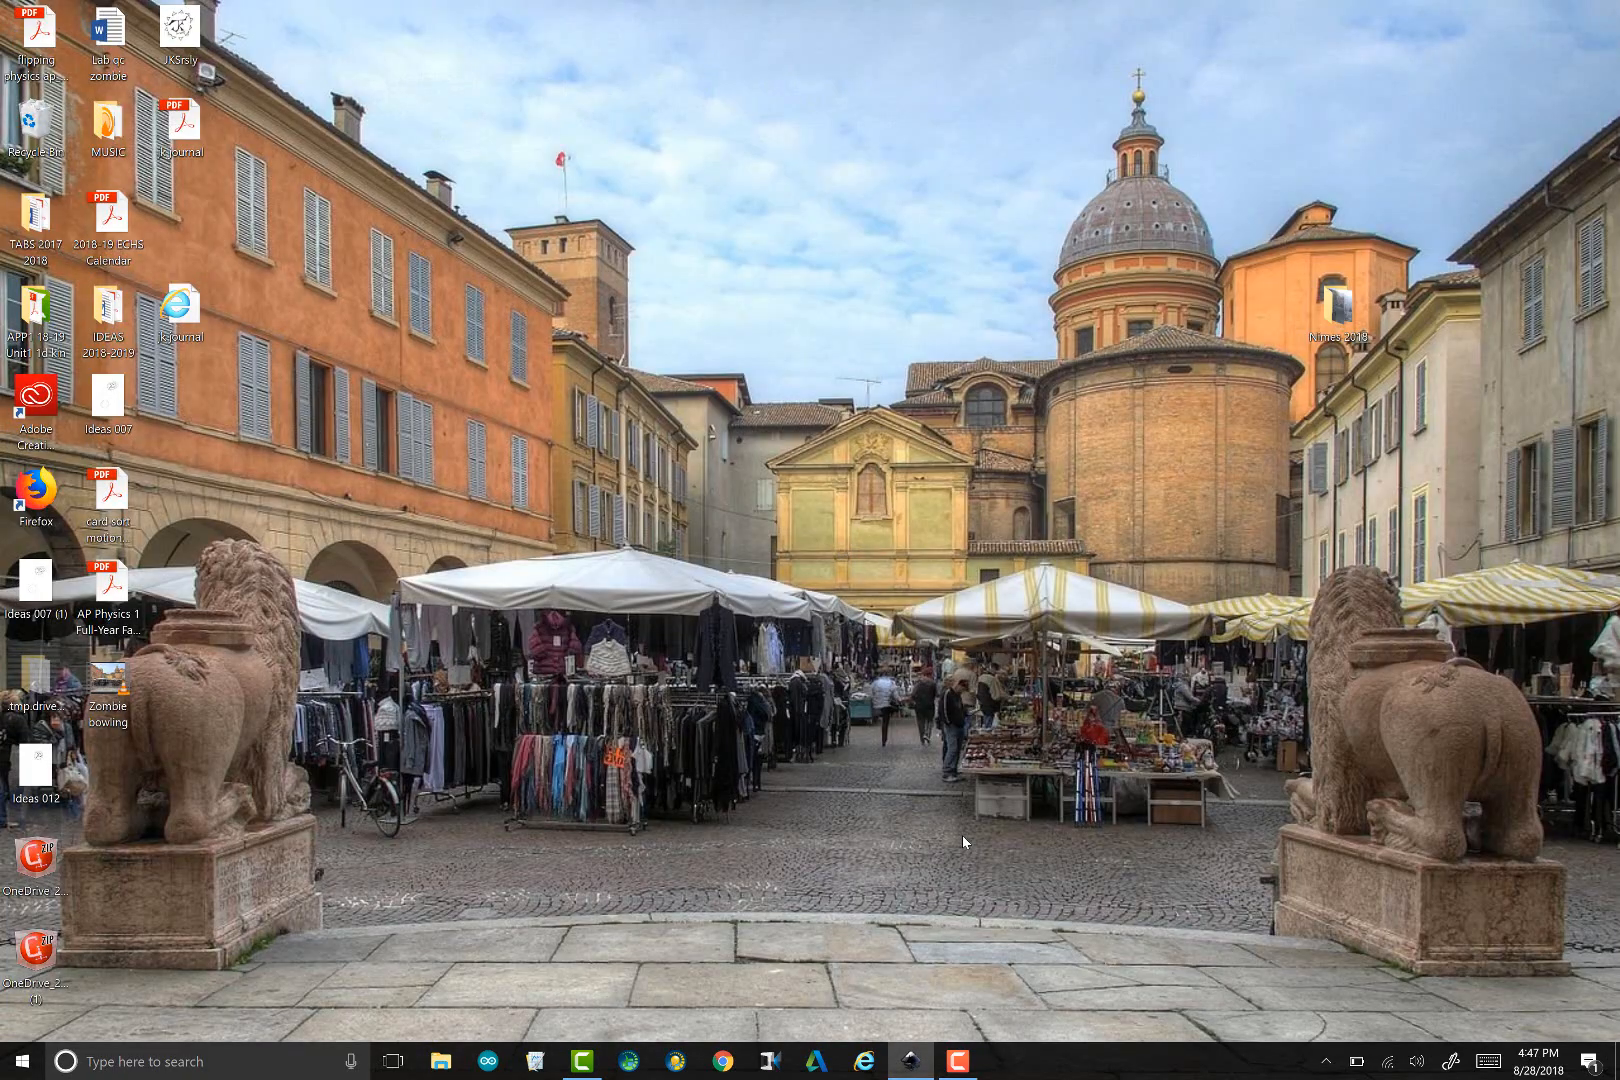
{"action": "left_click", "coordinate": [957, 1060]}
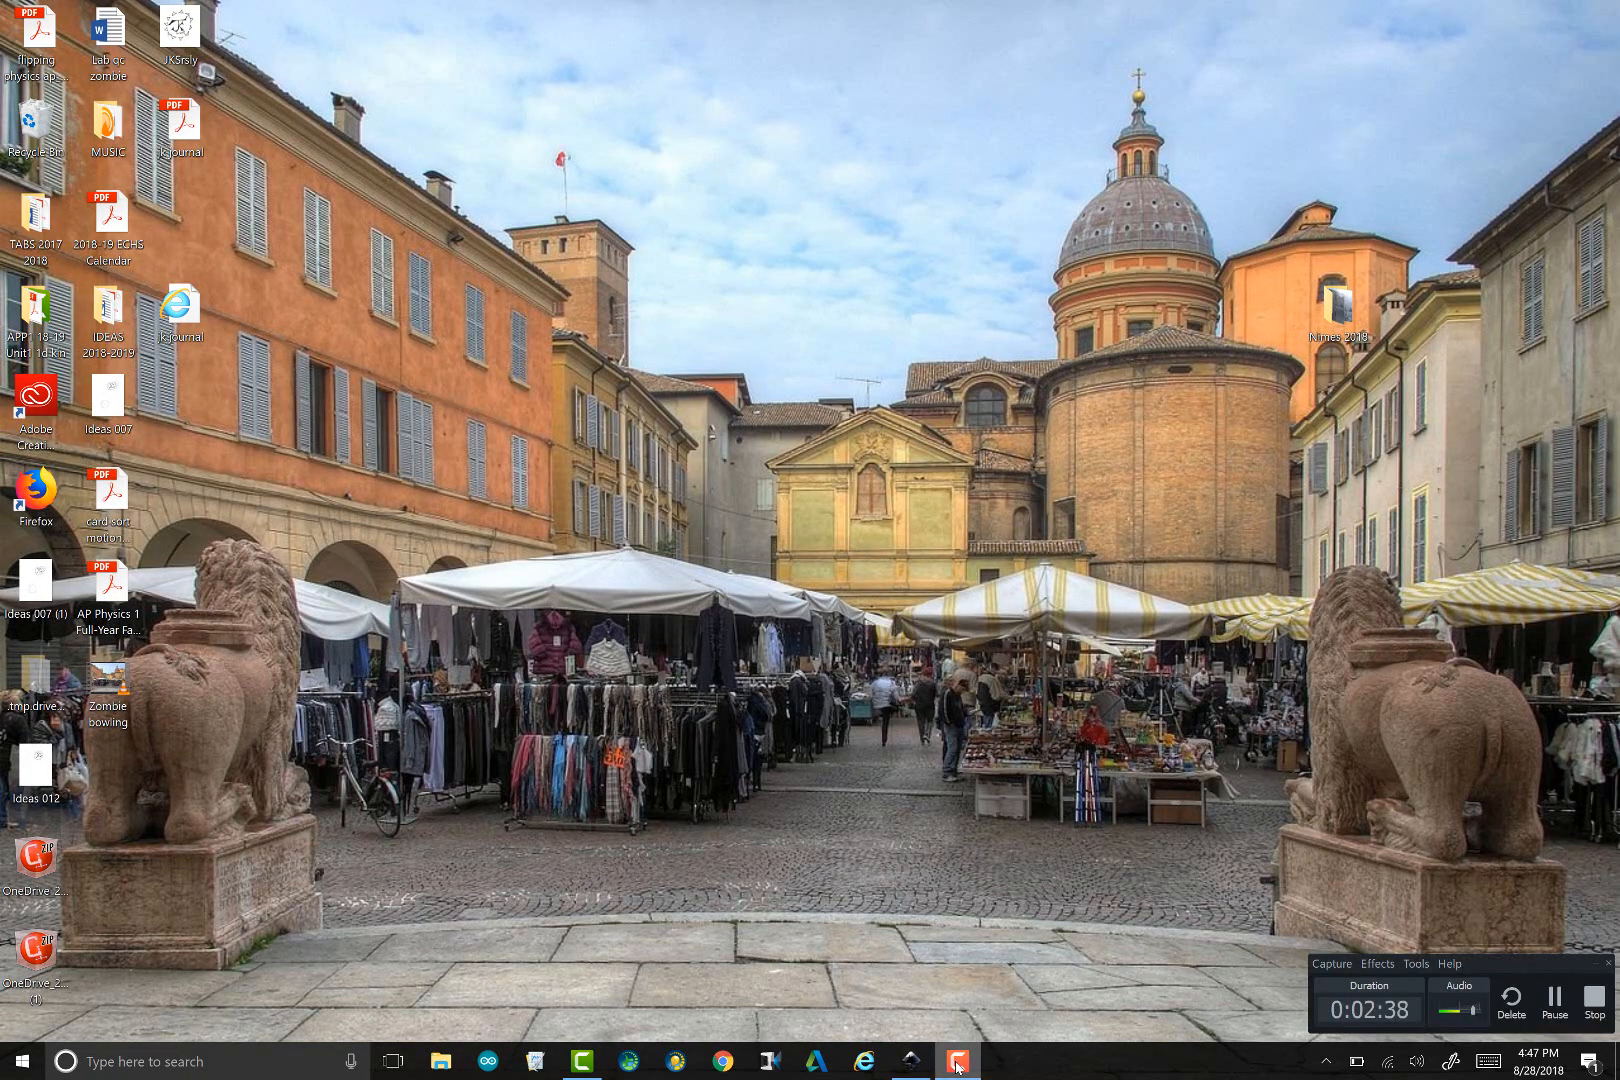
{"action": "left_click", "coordinate": [910, 1061]}
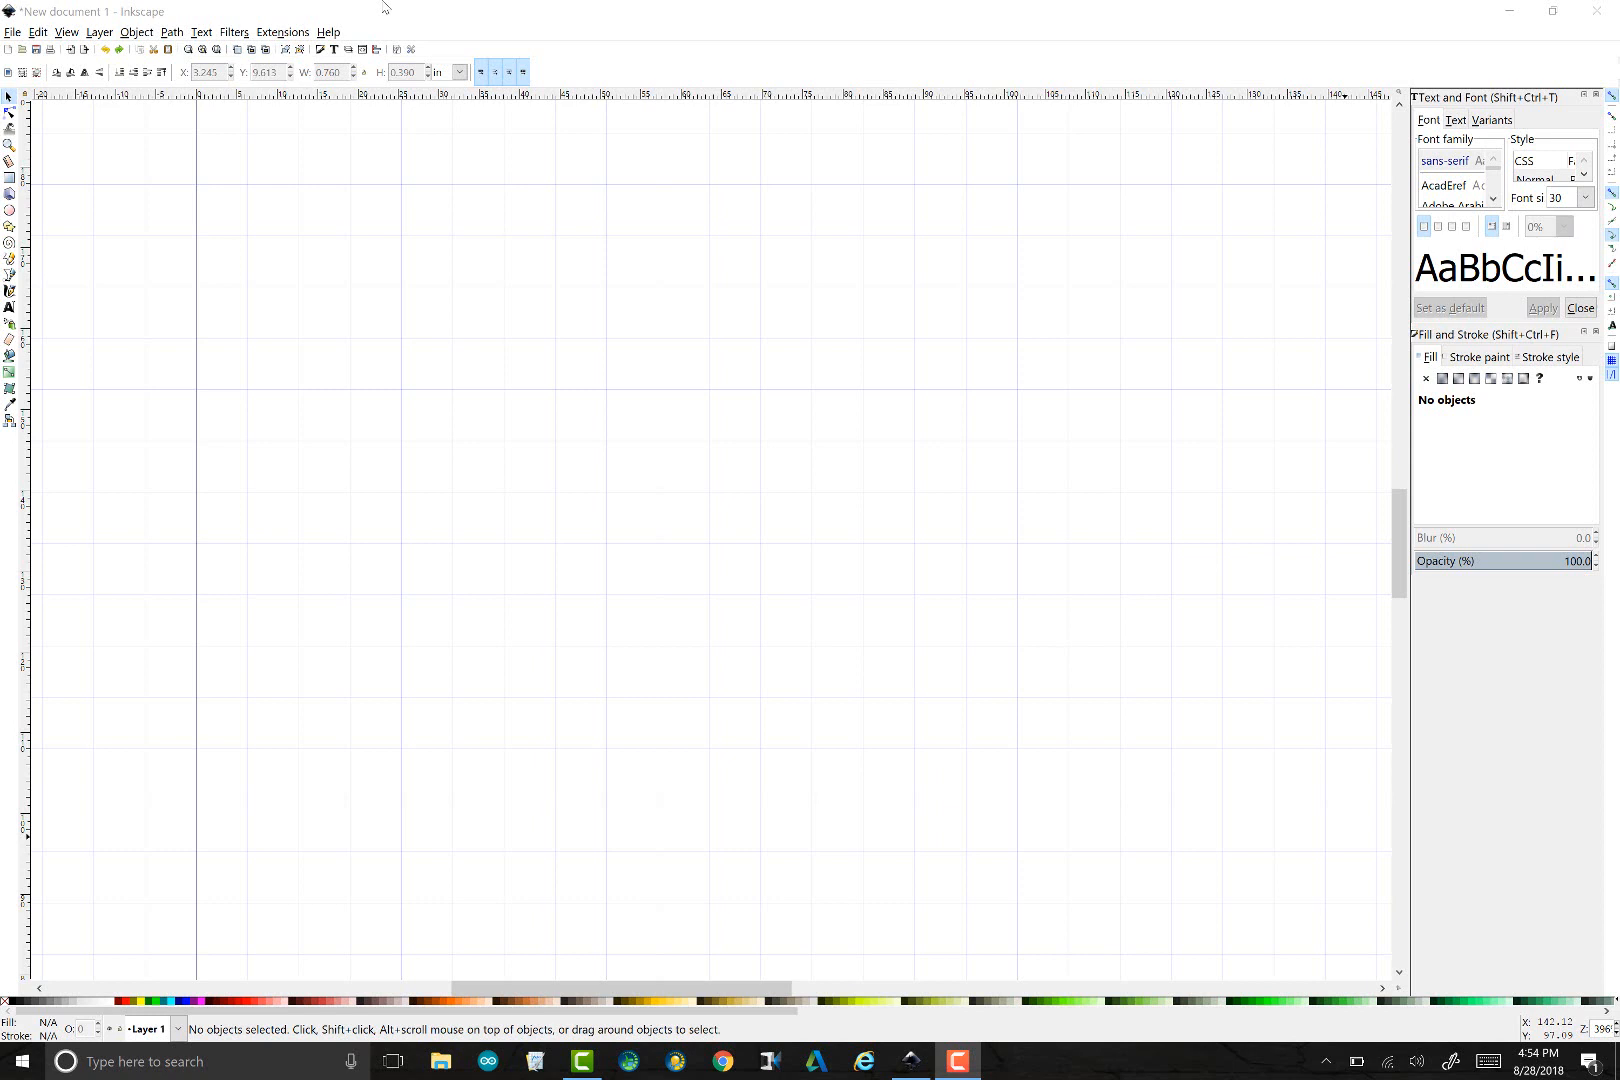
Import the JKSrsly PNG from the Desktop into the snowman drawing as an embedded image with DPI taken from the file
{"action": "left_click", "coordinate": [7, 38]}
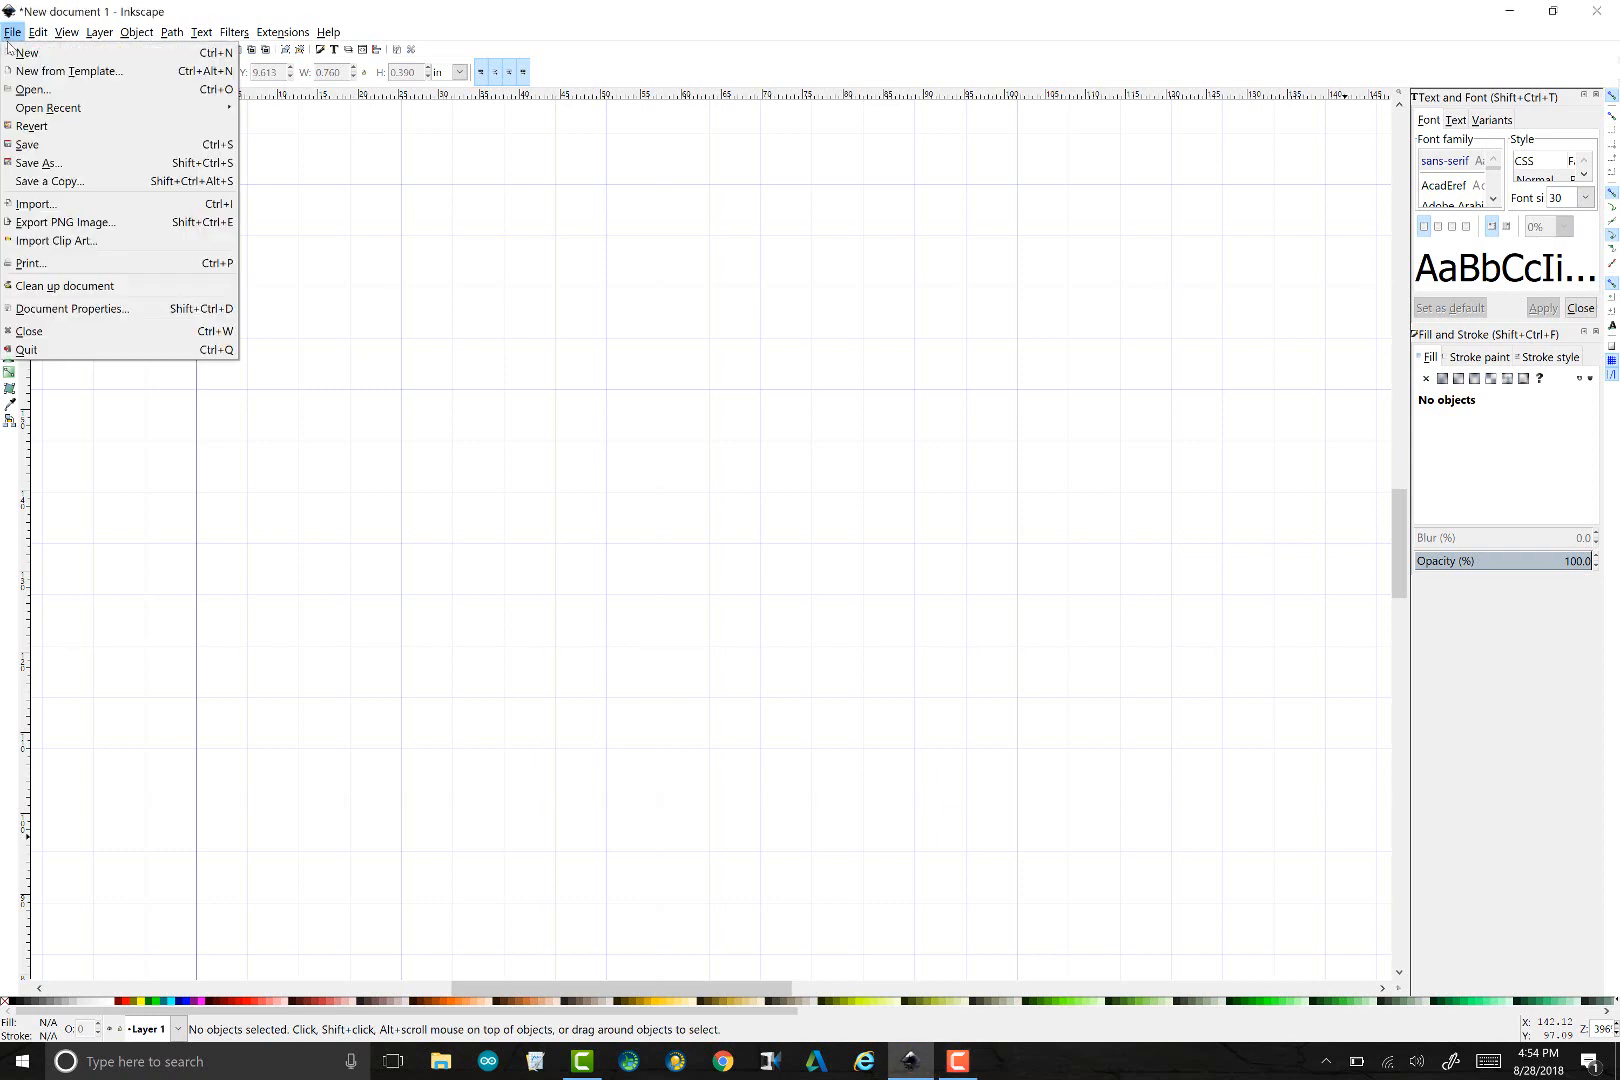
{"action": "left_click", "coordinate": [82, 207]}
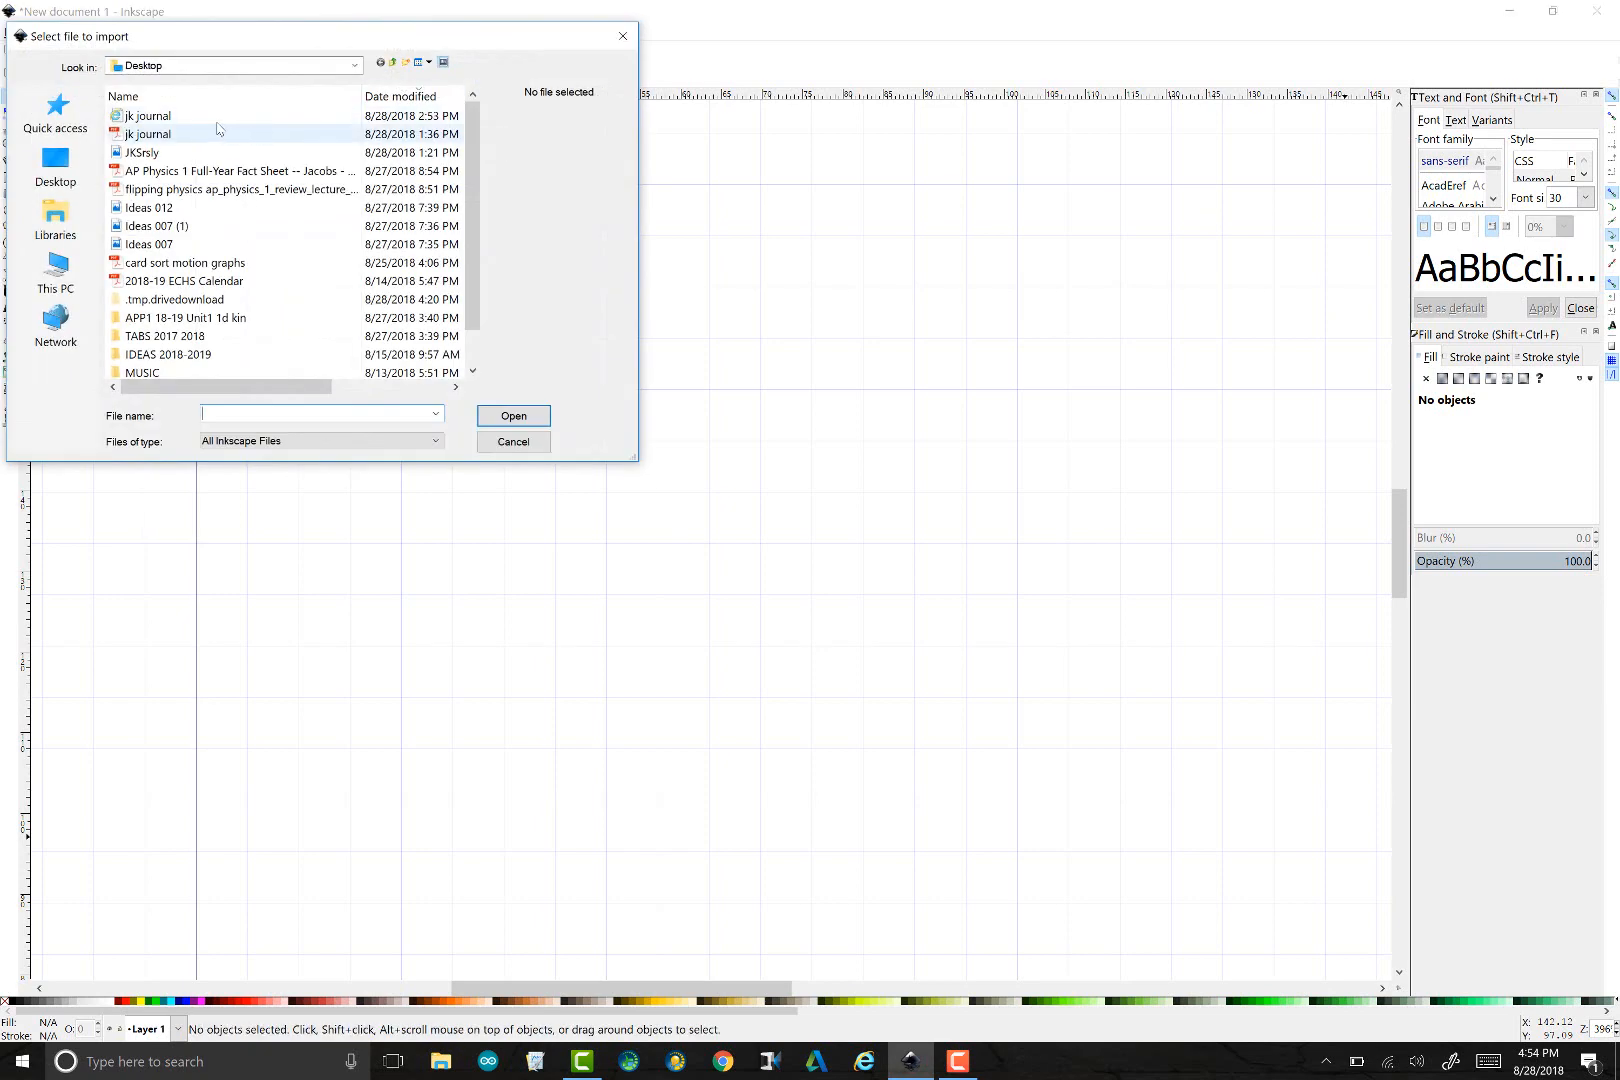
{"action": "left_click", "coordinate": [150, 153]}
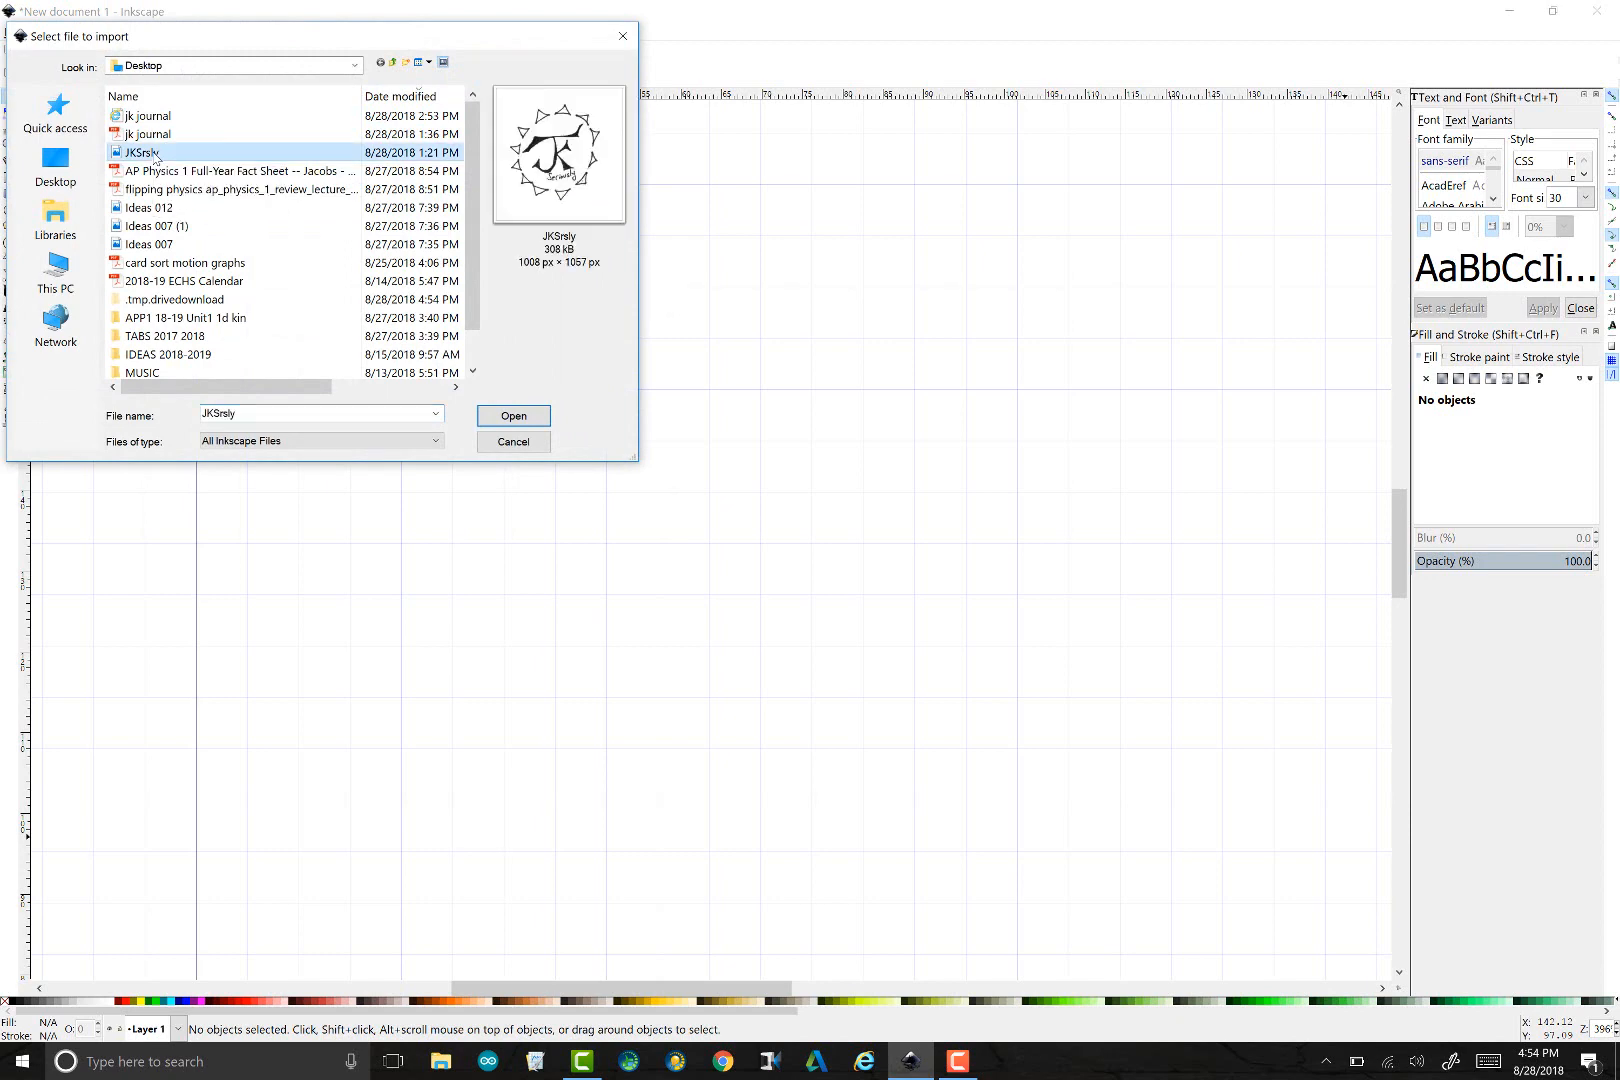
{"action": "double_click", "coordinate": [153, 155]}
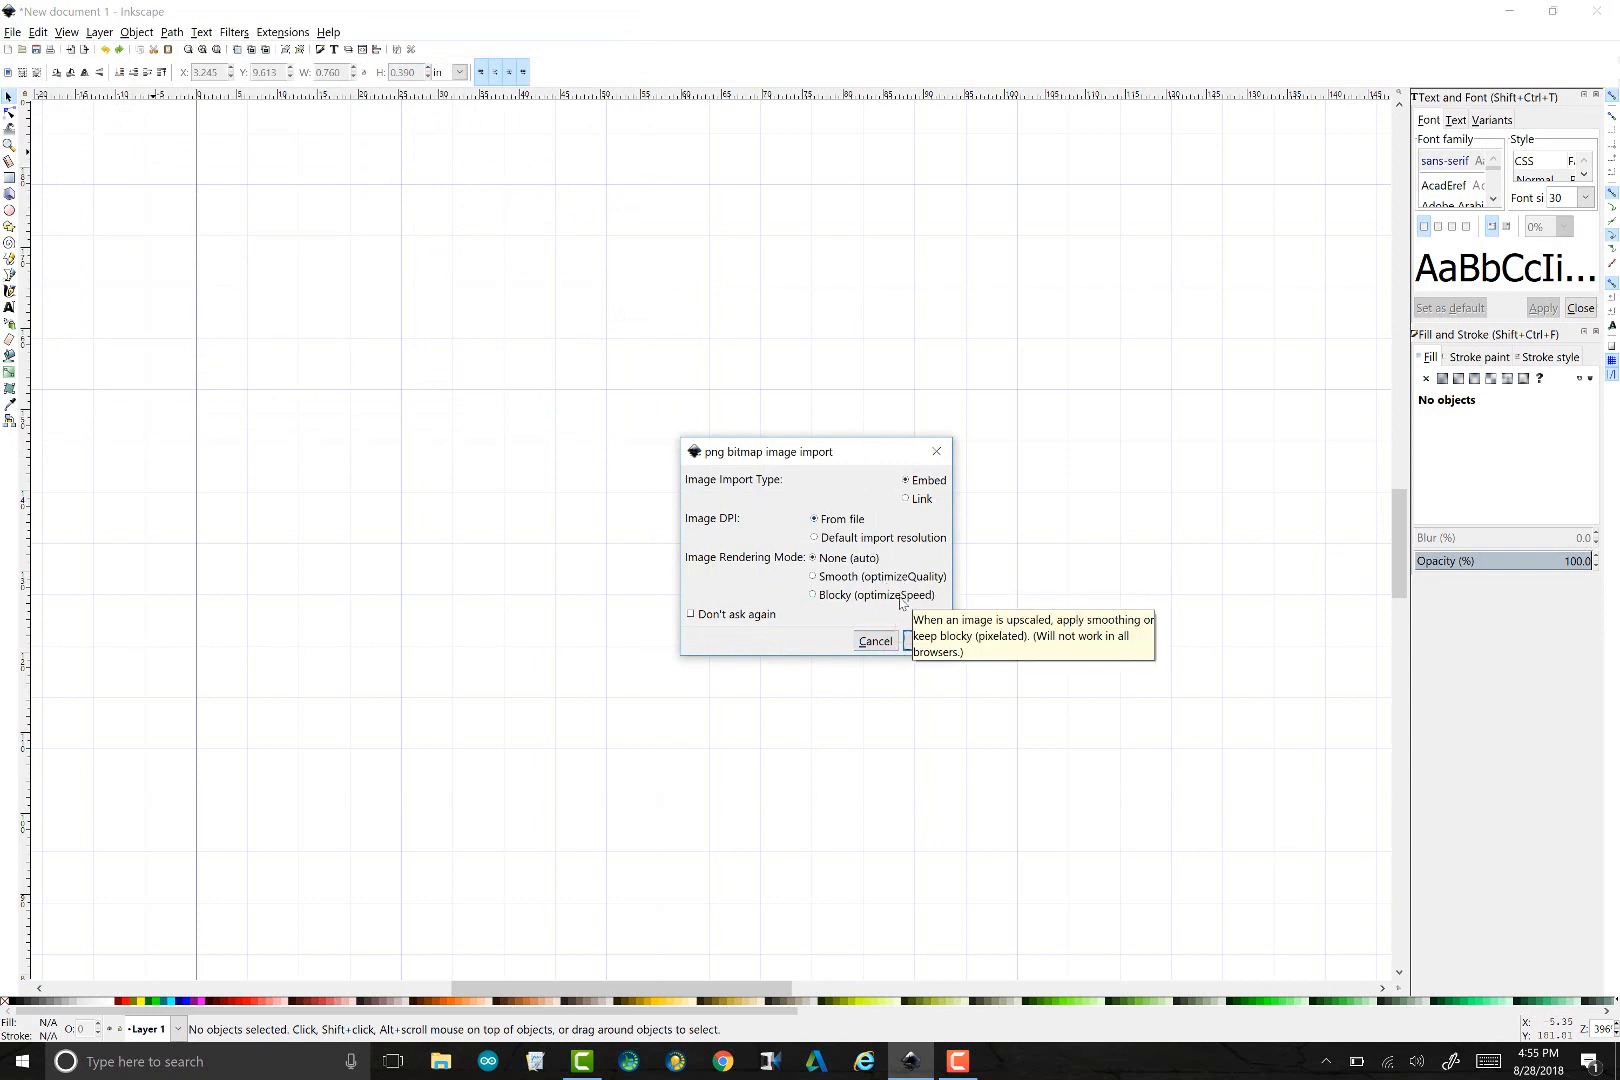
{"action": "left_click", "coordinate": [926, 641]}
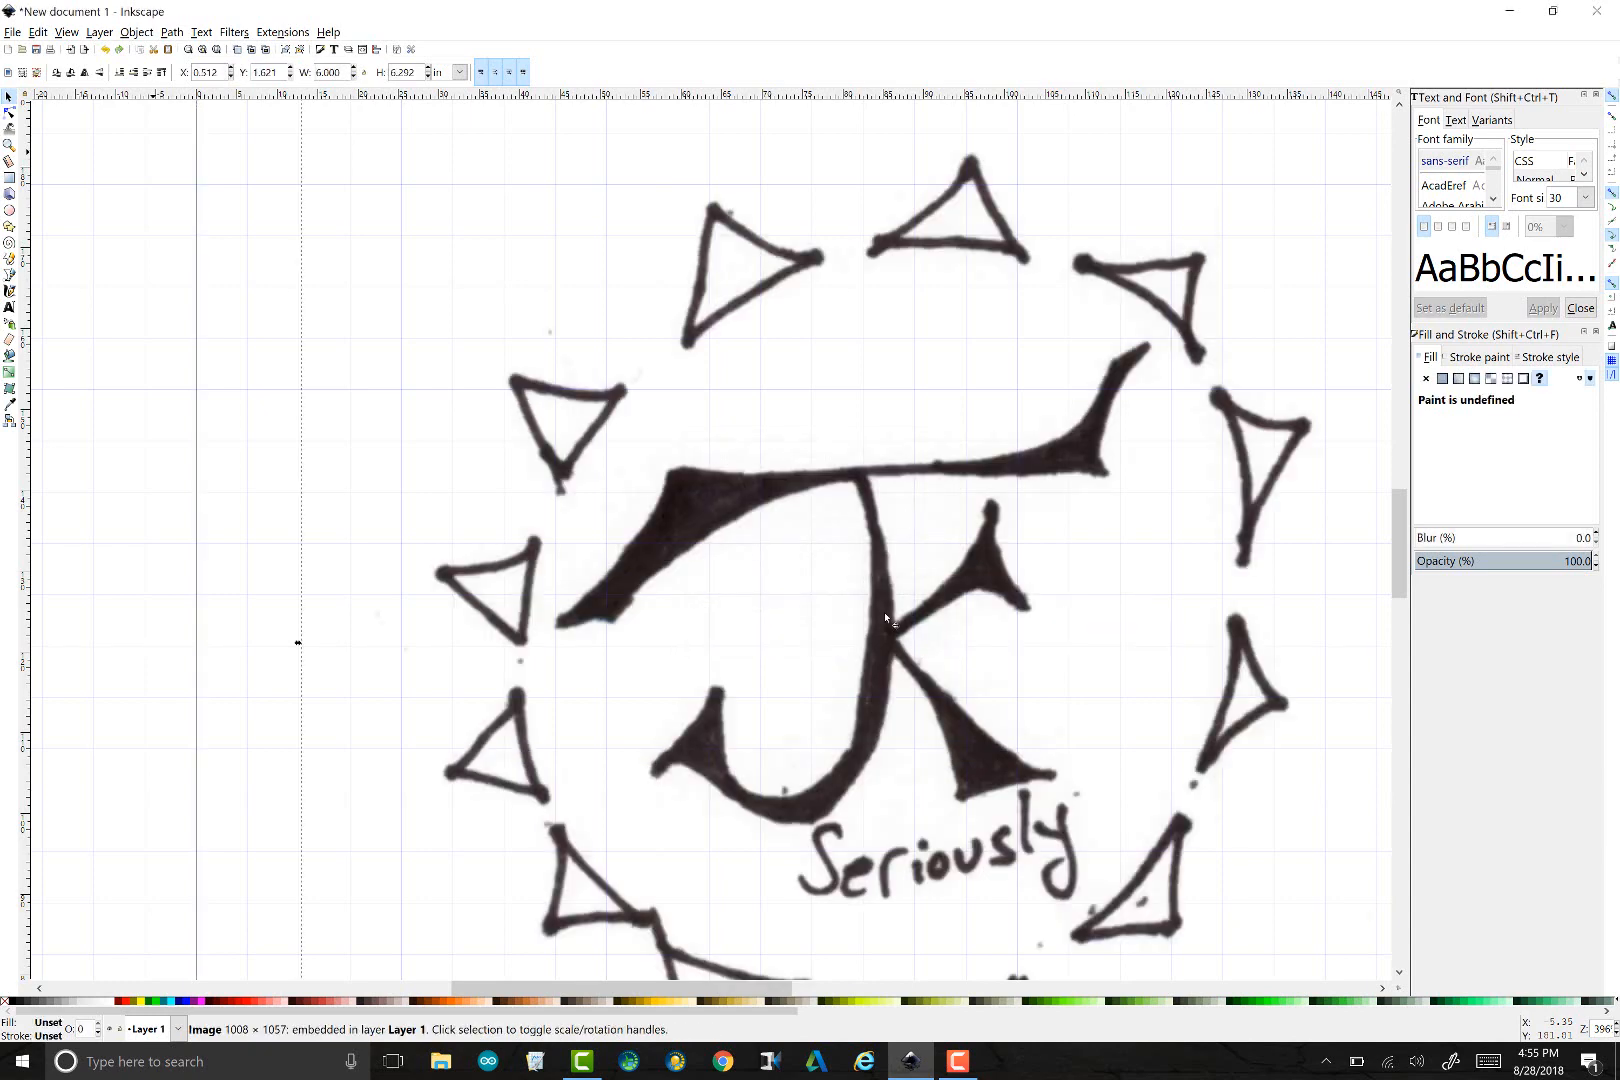
{"action": "scroll", "coordinate": [1027, 660], "scroll_direction": "down", "scroll_amount": 5}
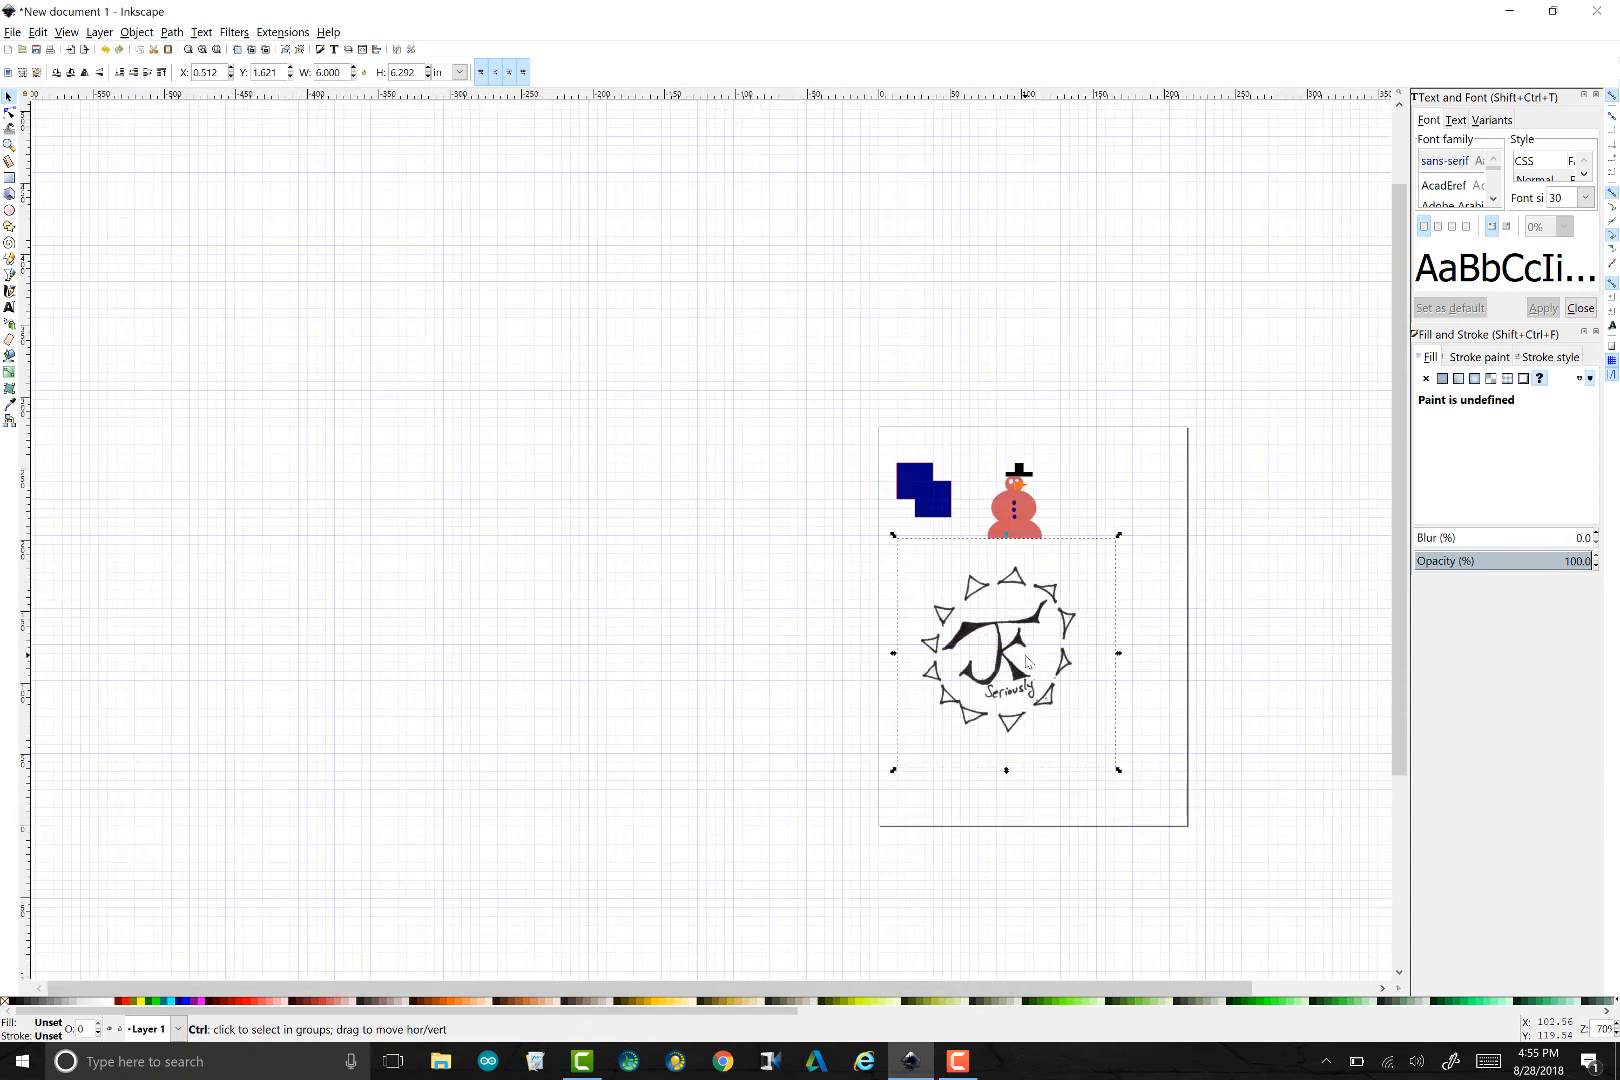
{"action": "scroll", "coordinate": [1027, 660], "scroll_direction": "up", "scroll_amount": 3}
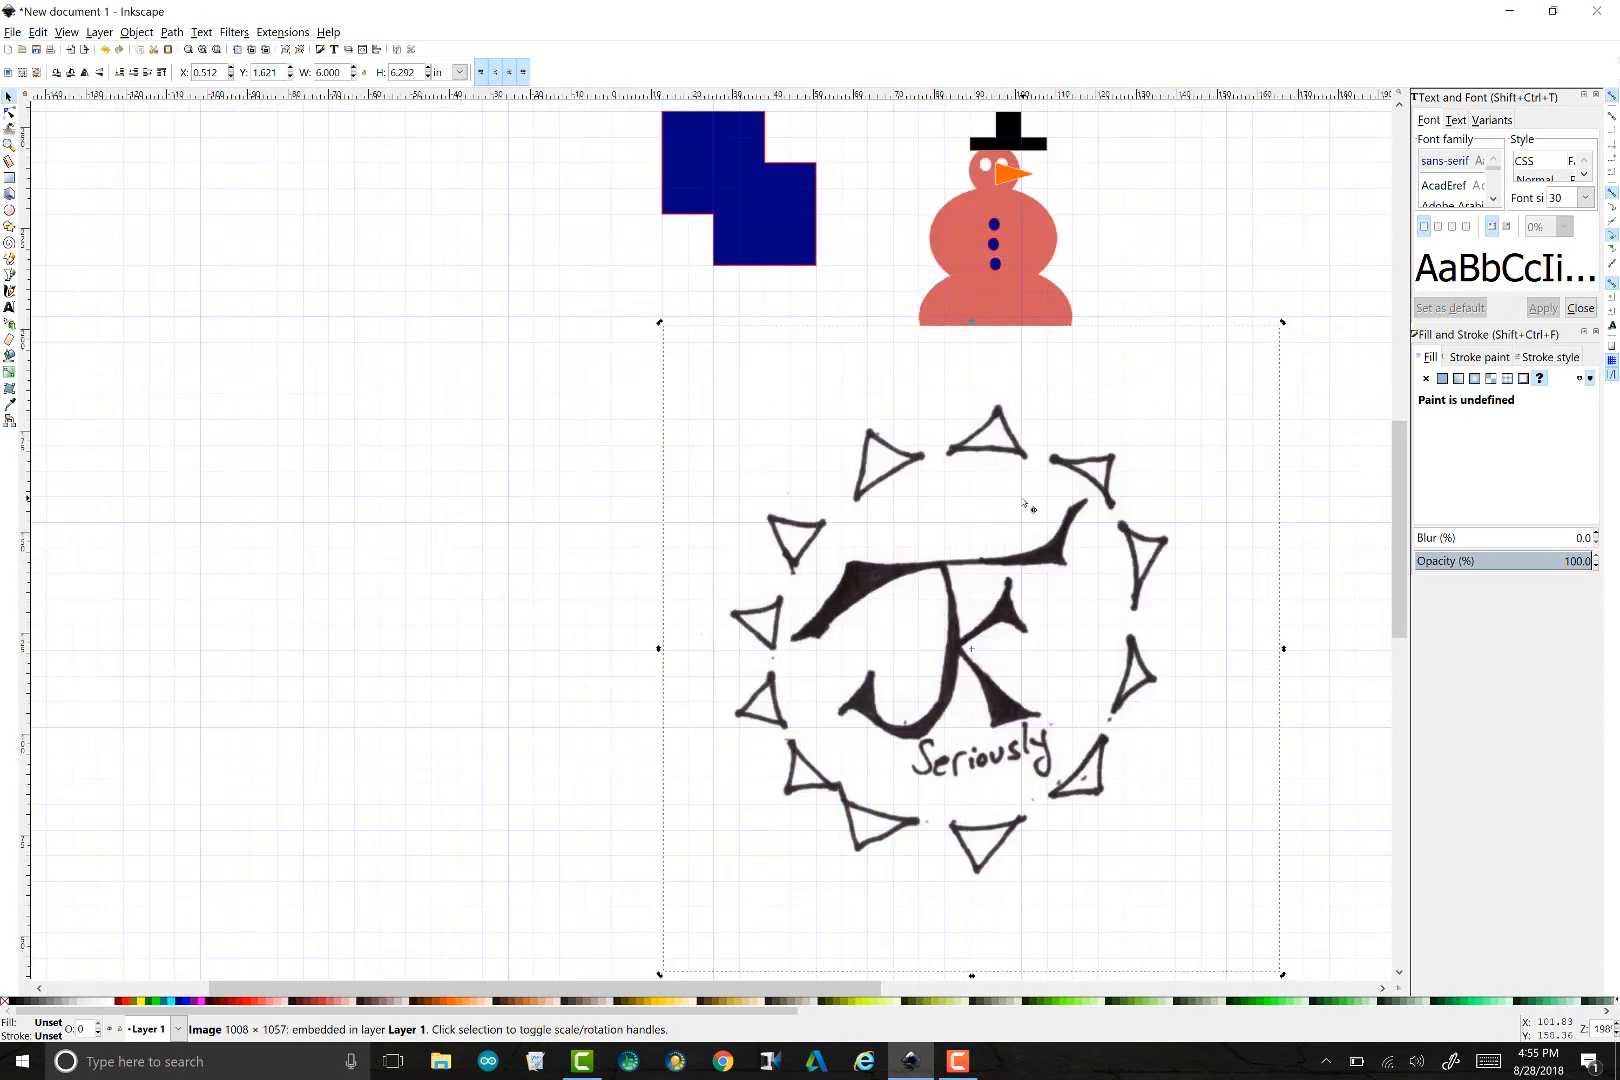
Create a new blank document and paste the copied blue ellipse into it
{"action": "left_click", "coordinate": [12, 31]}
{"action": "left_click", "coordinate": [18, 56]}
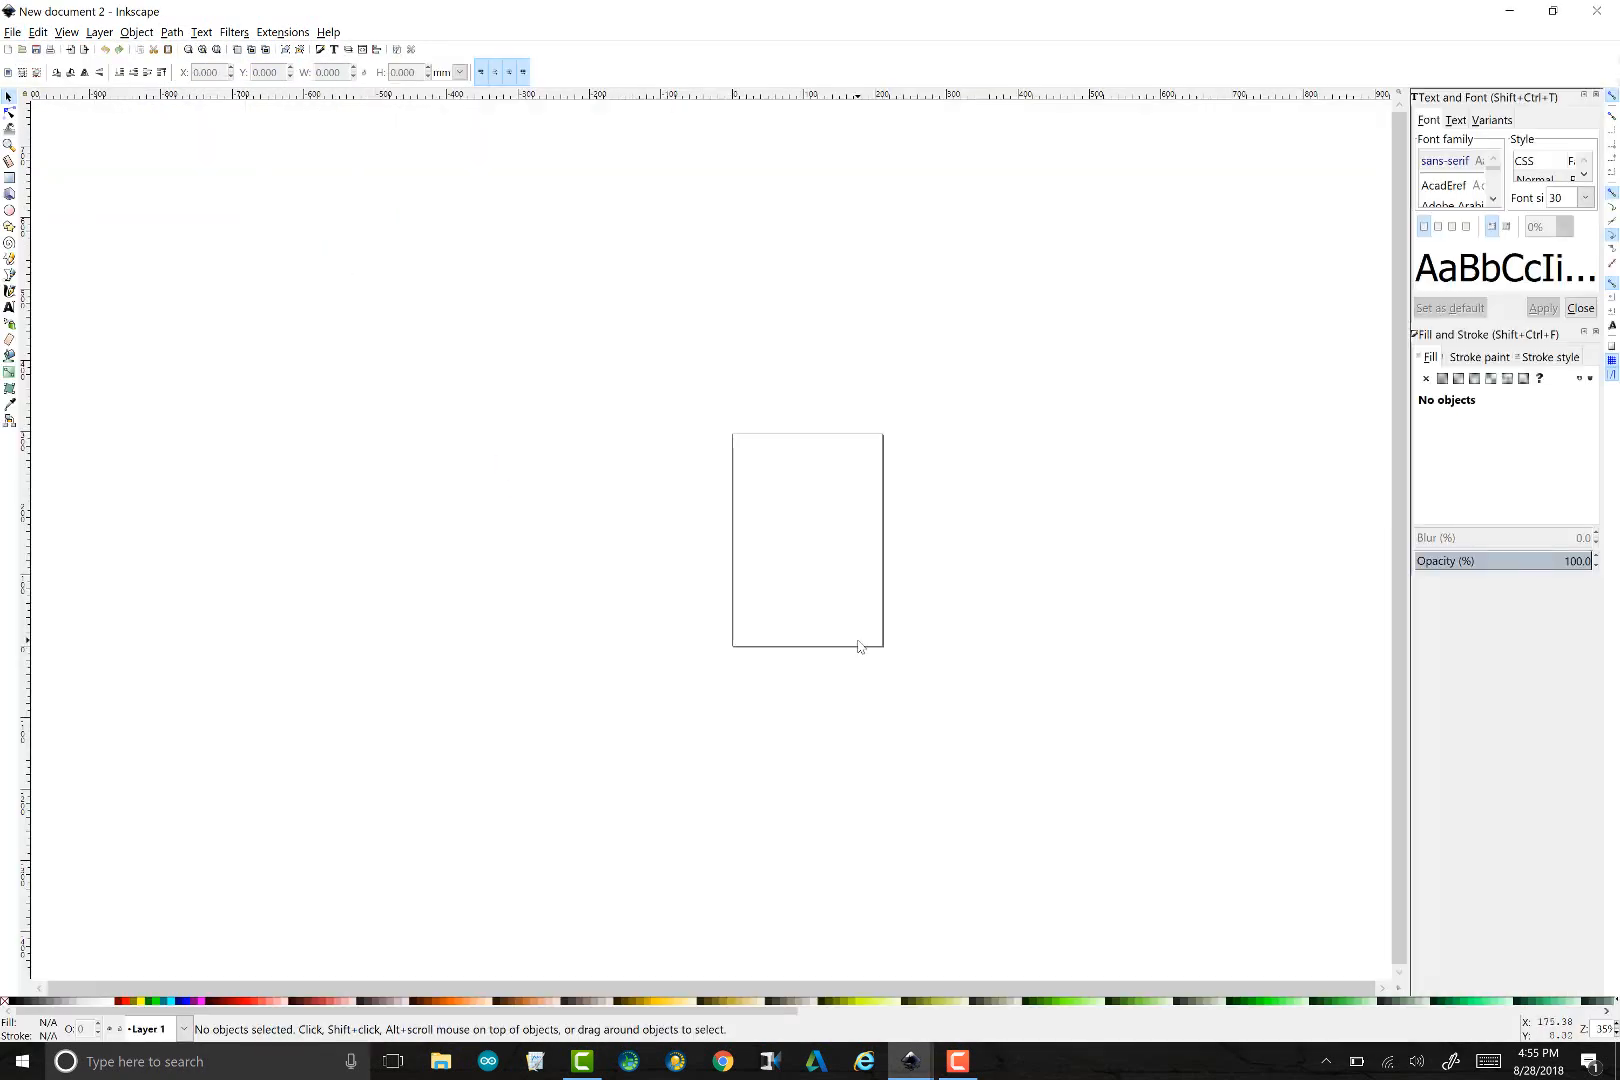
{"action": "key", "text": "ctrl+v"}
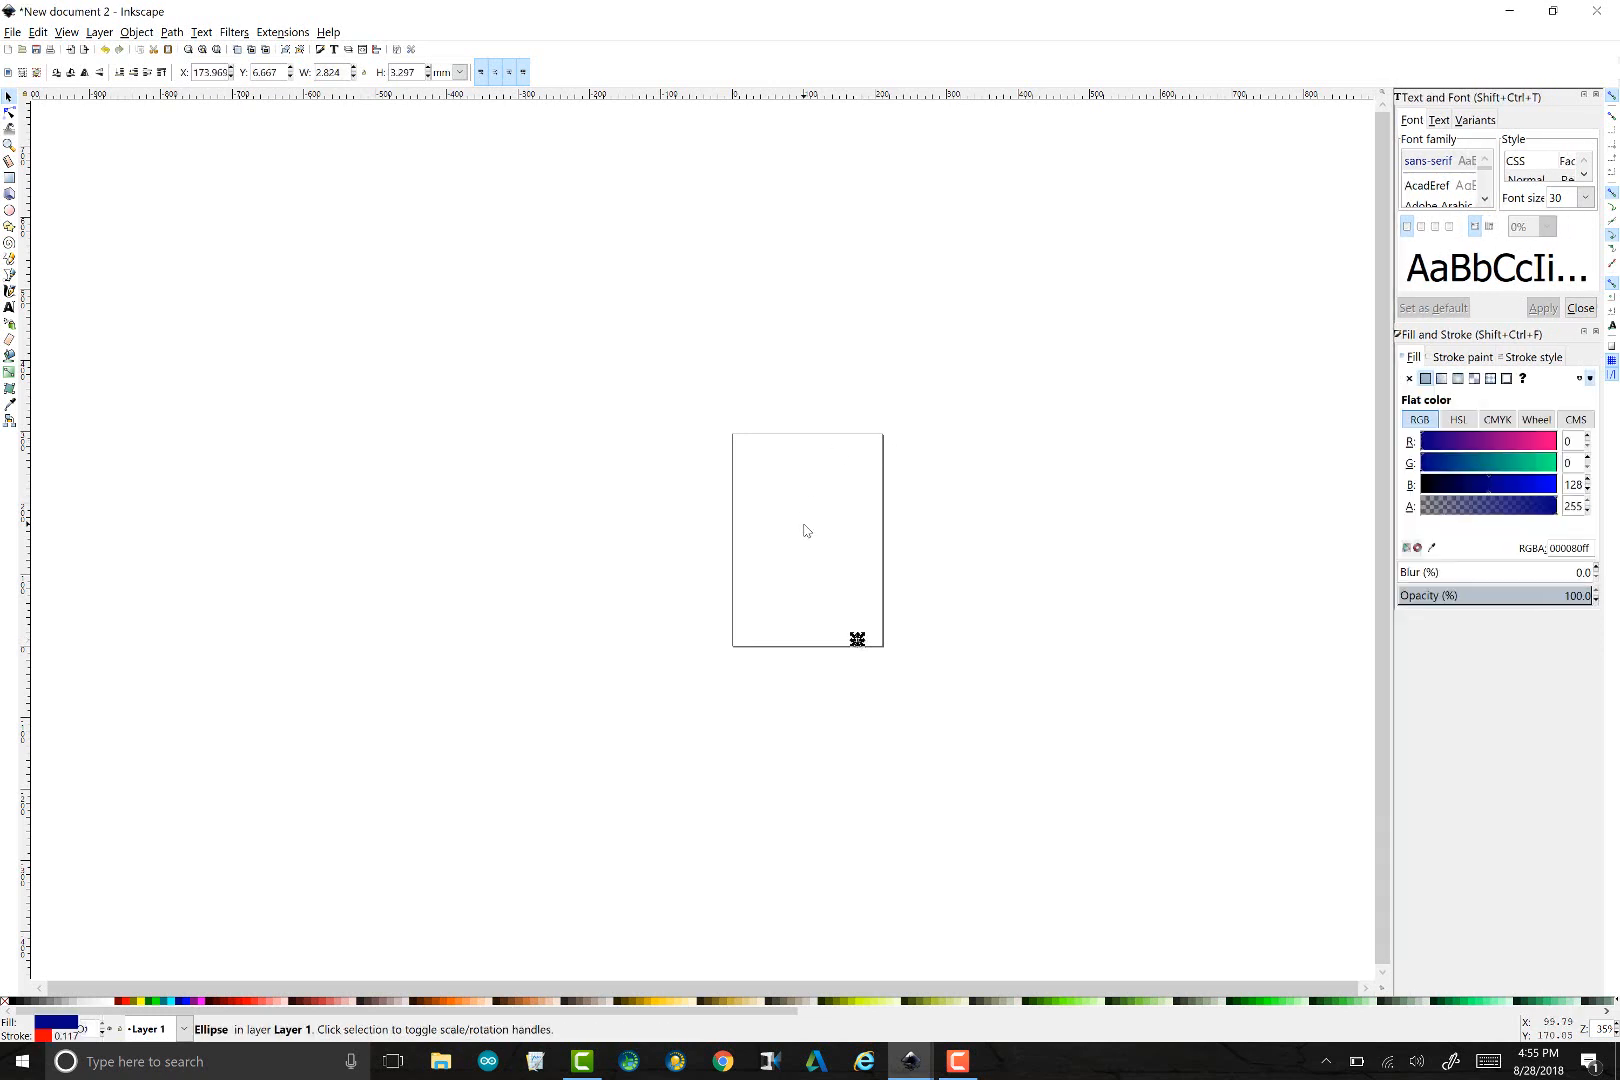
{"action": "key", "text": "Escape"}
Import the JKSrsly PNG into the new document as an embedded image and move it onto the upper part of the page
{"action": "left_click", "coordinate": [10, 32]}
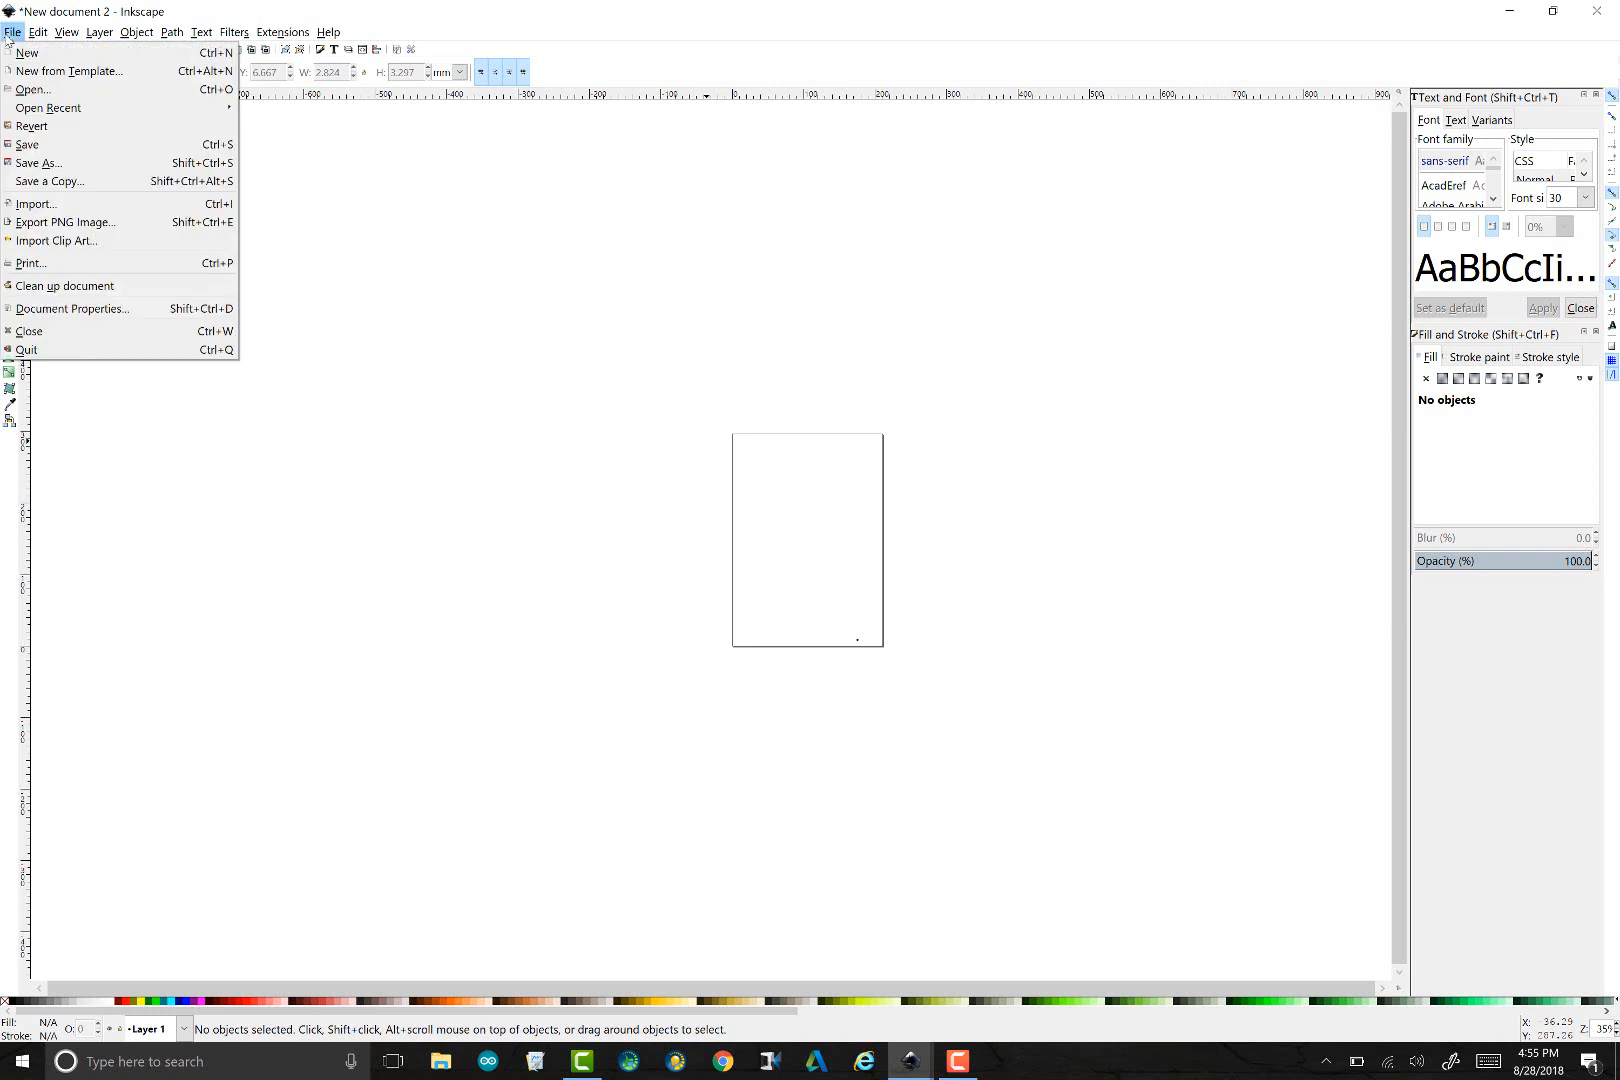
{"action": "left_click", "coordinate": [71, 219]}
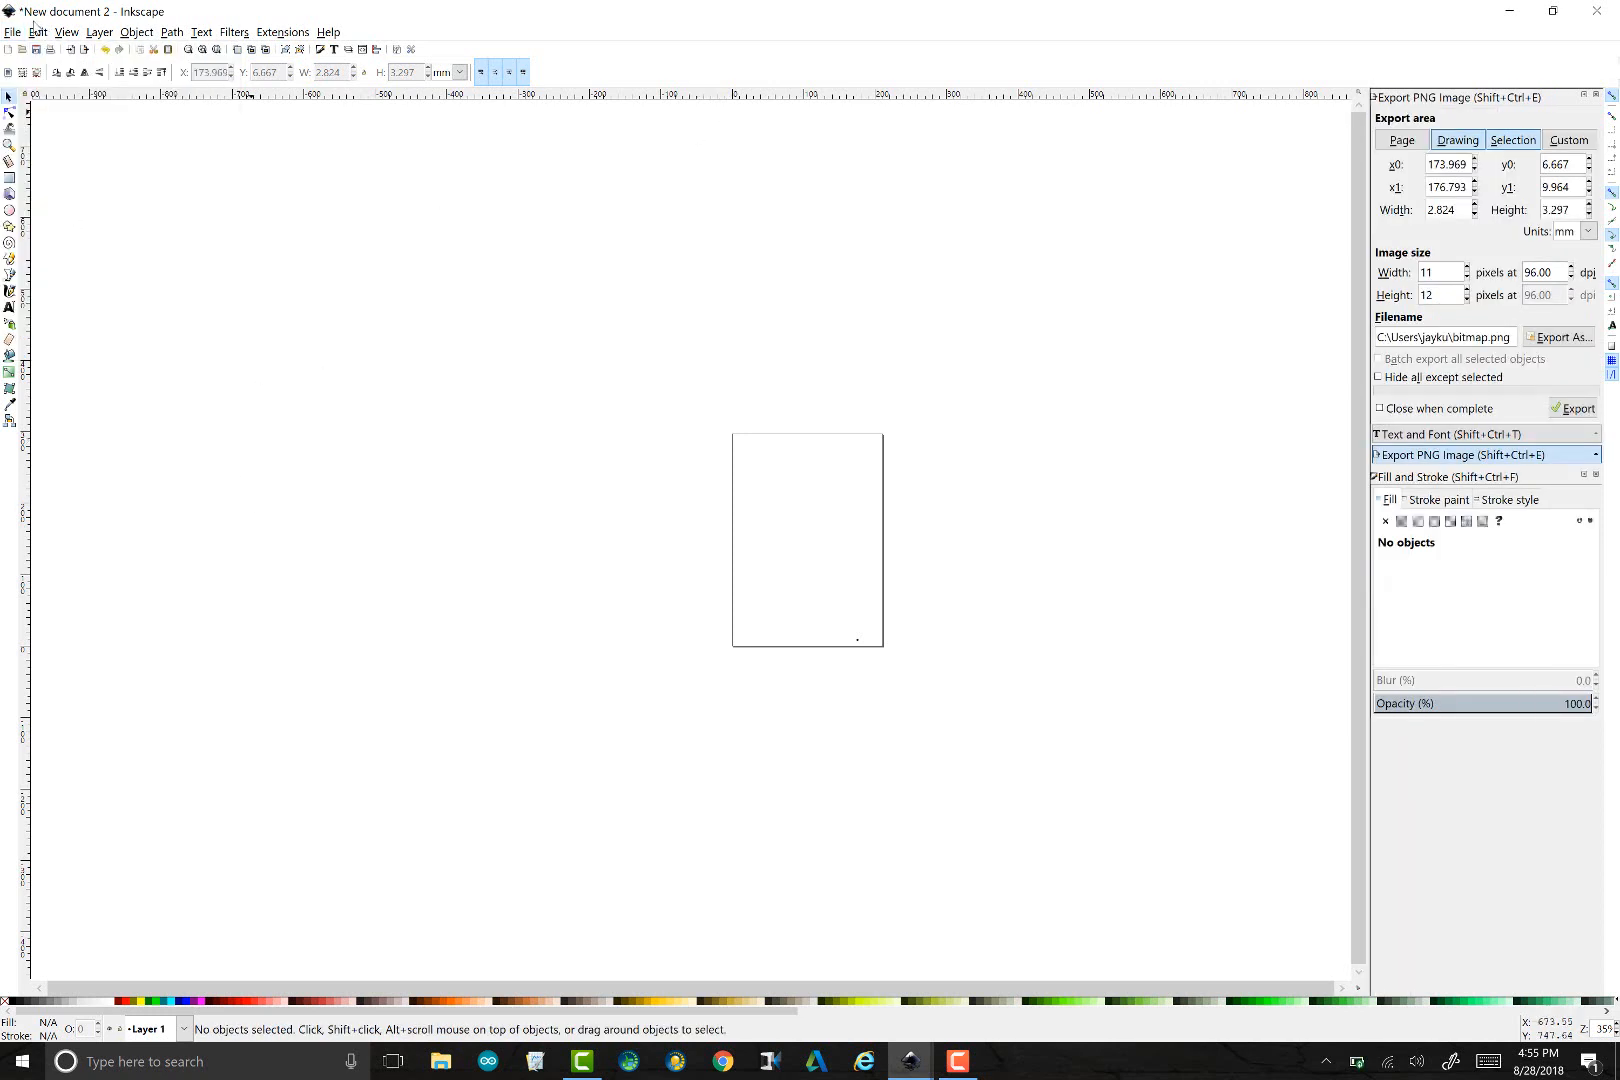
{"action": "left_click", "coordinate": [13, 33]}
{"action": "left_click", "coordinate": [40, 199]}
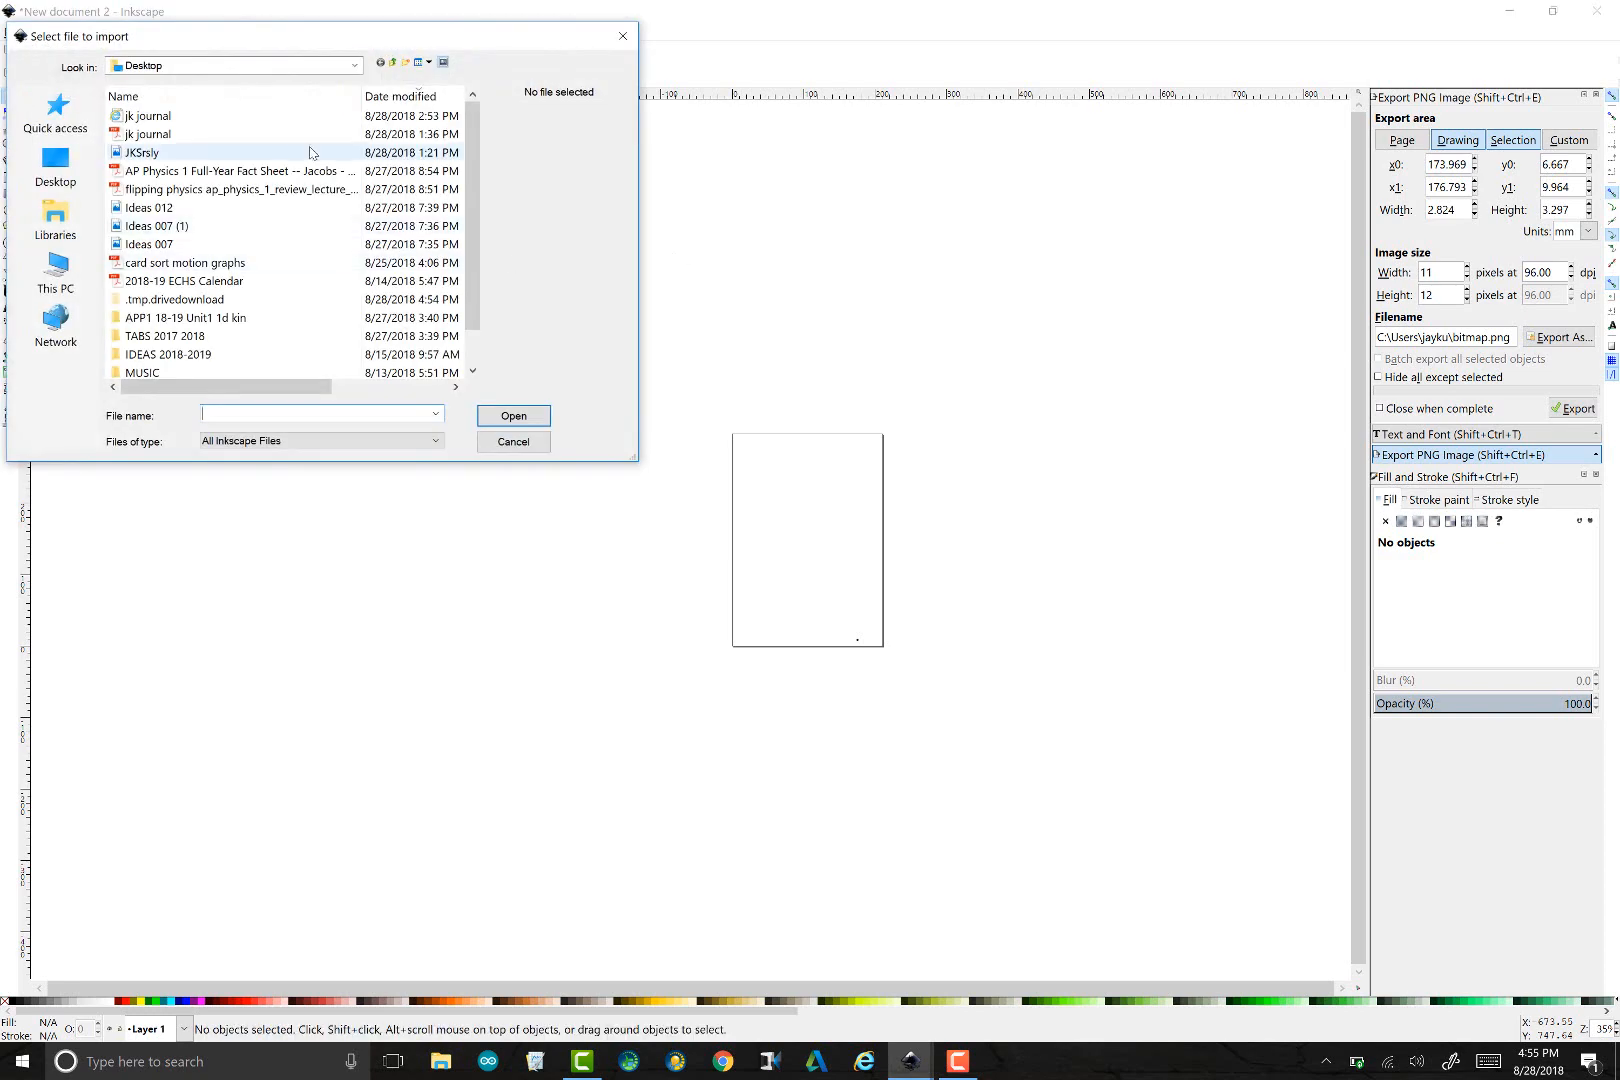
{"action": "double_click", "coordinate": [311, 153]}
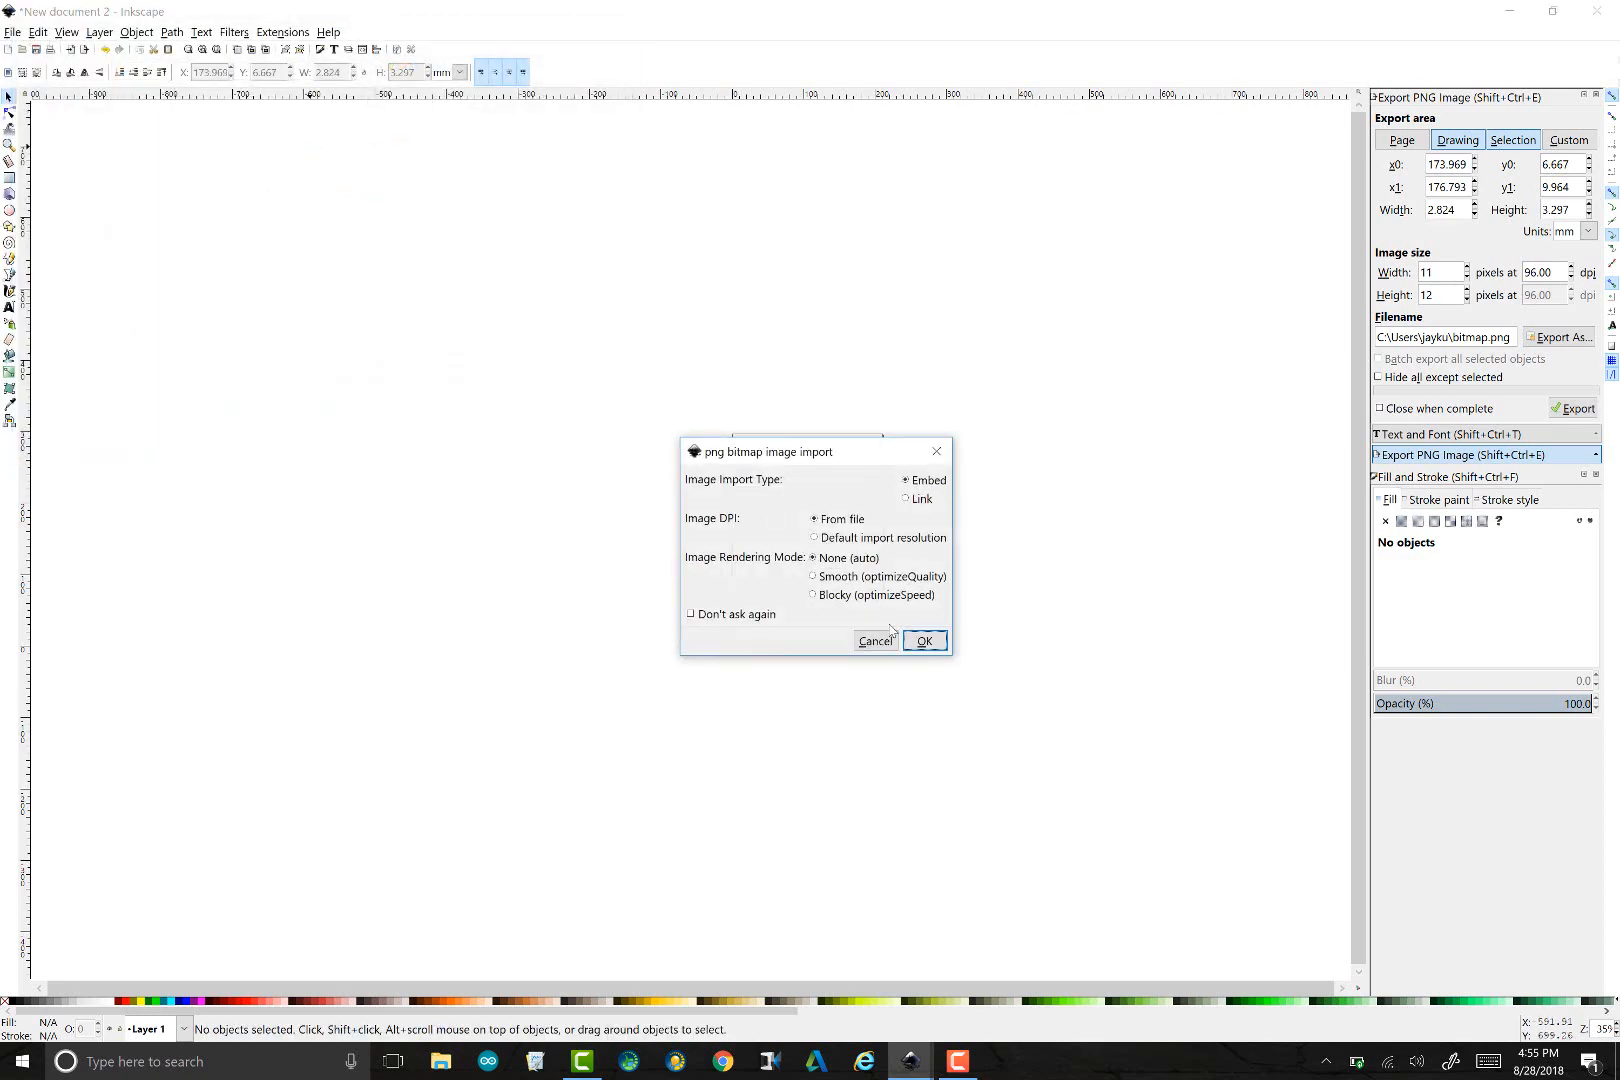
{"action": "left_click", "coordinate": [924, 641]}
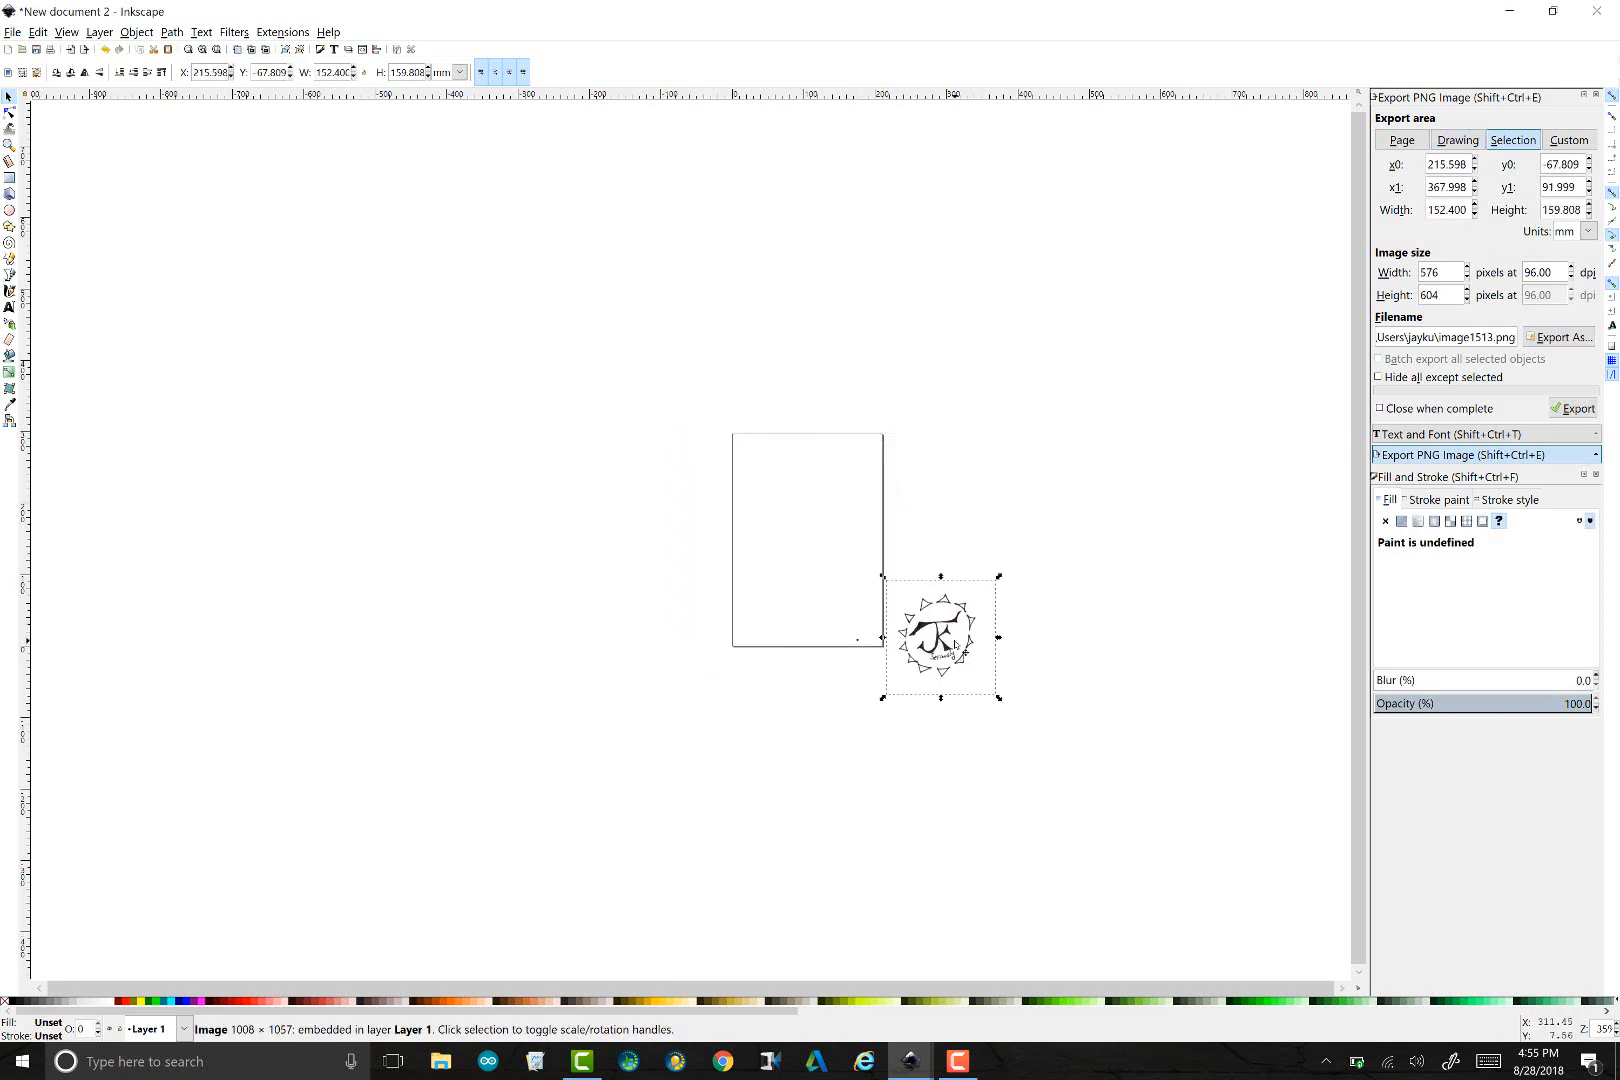
{"action": "left_click_drag", "start_coordinate": [955, 645], "coordinate": [818, 508]}
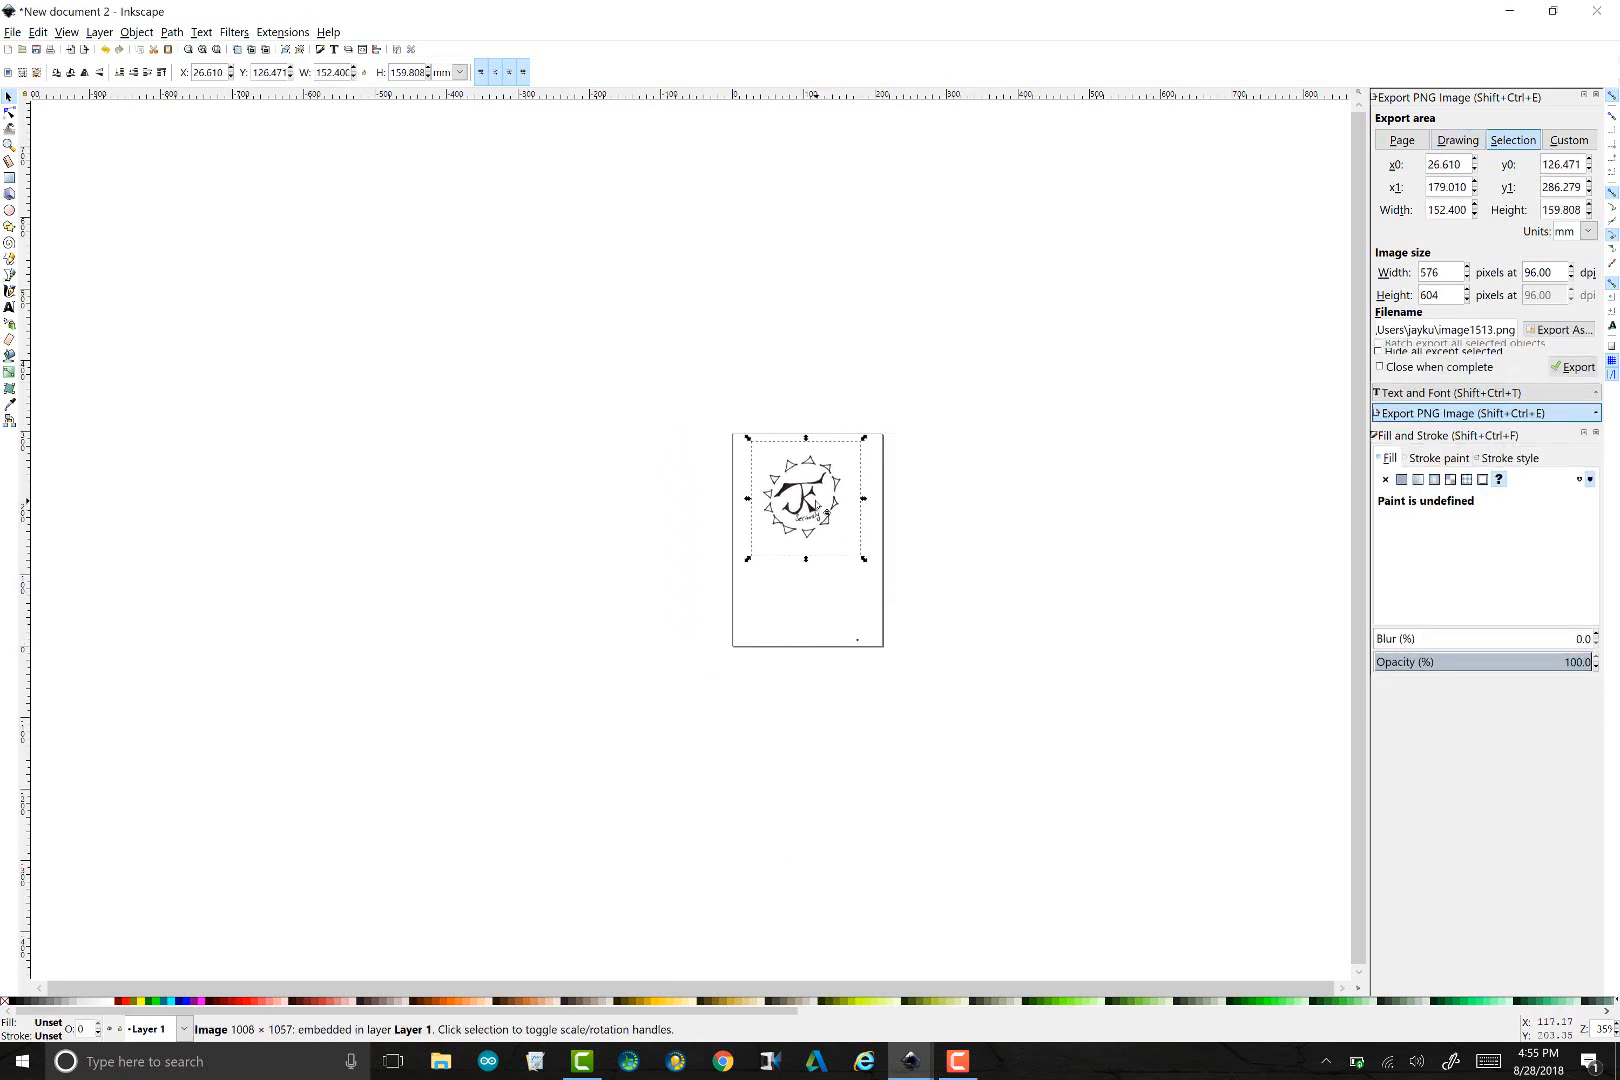
{"action": "left_click", "coordinate": [801, 605]}
Scale the logo image down to about 65.5 x 77.4 mm and move it near the page's upper edge
{"action": "scroll", "coordinate": [798, 604], "scroll_direction": "up", "scroll_amount": 5}
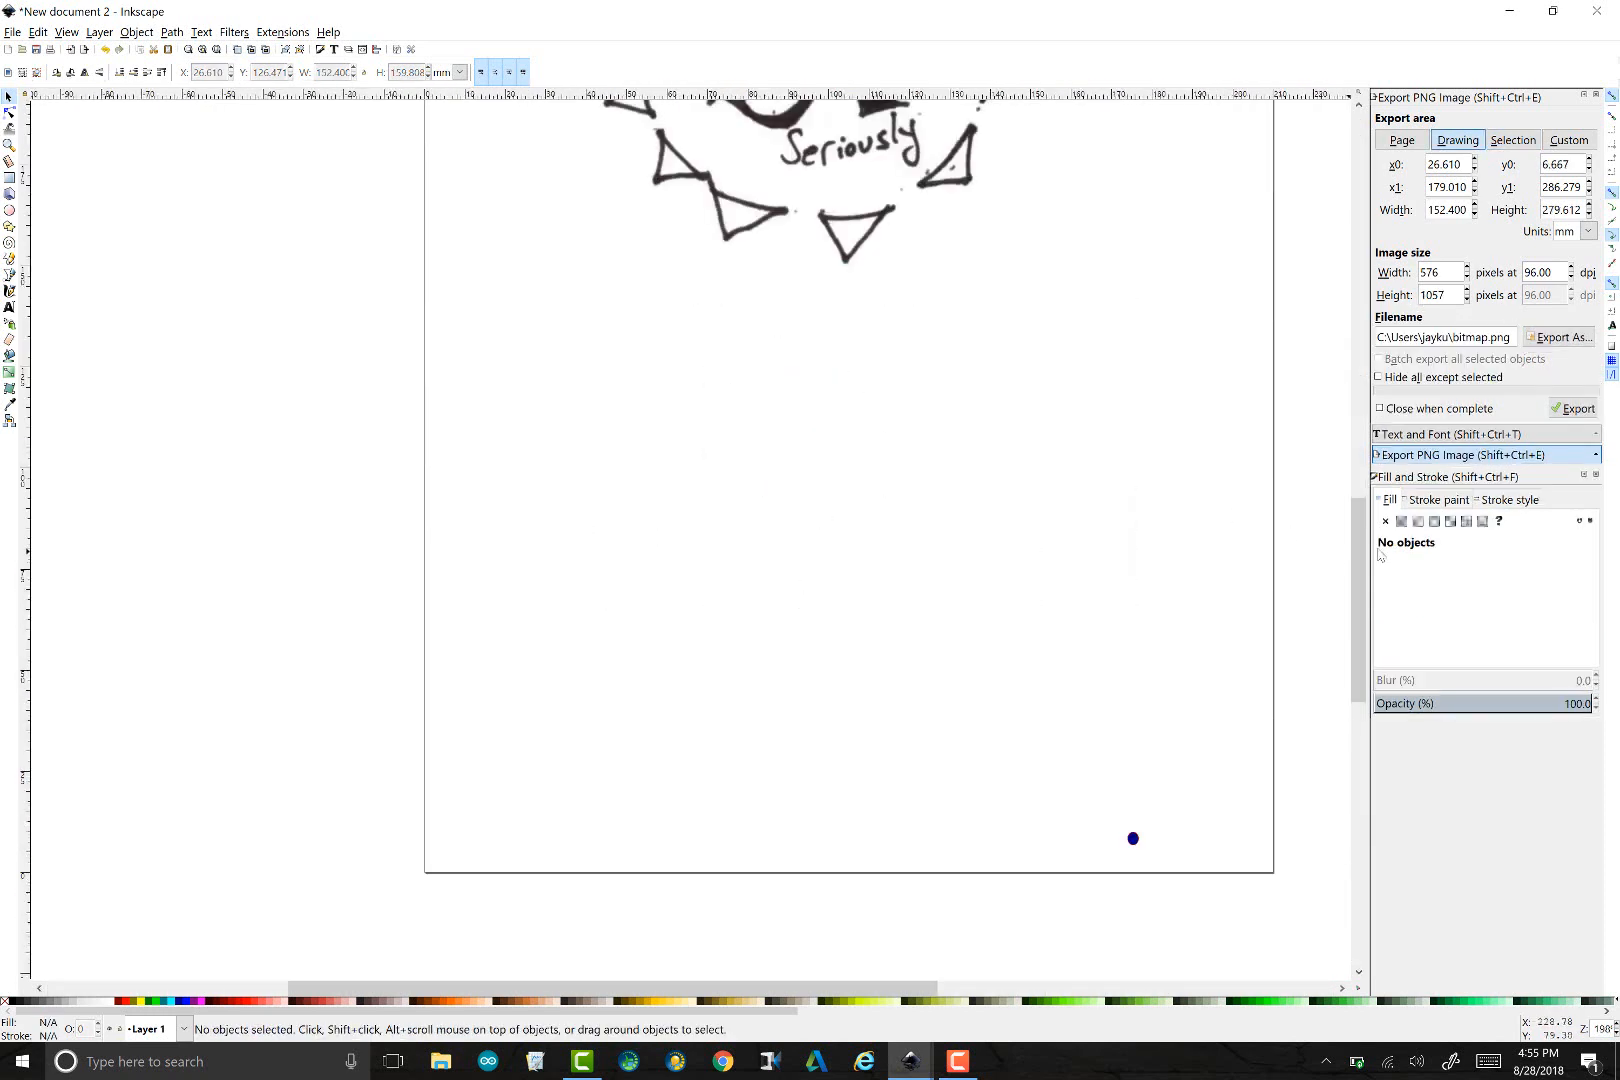
{"action": "left_click_drag", "start_coordinate": [1360, 540], "coordinate": [1352, 421]}
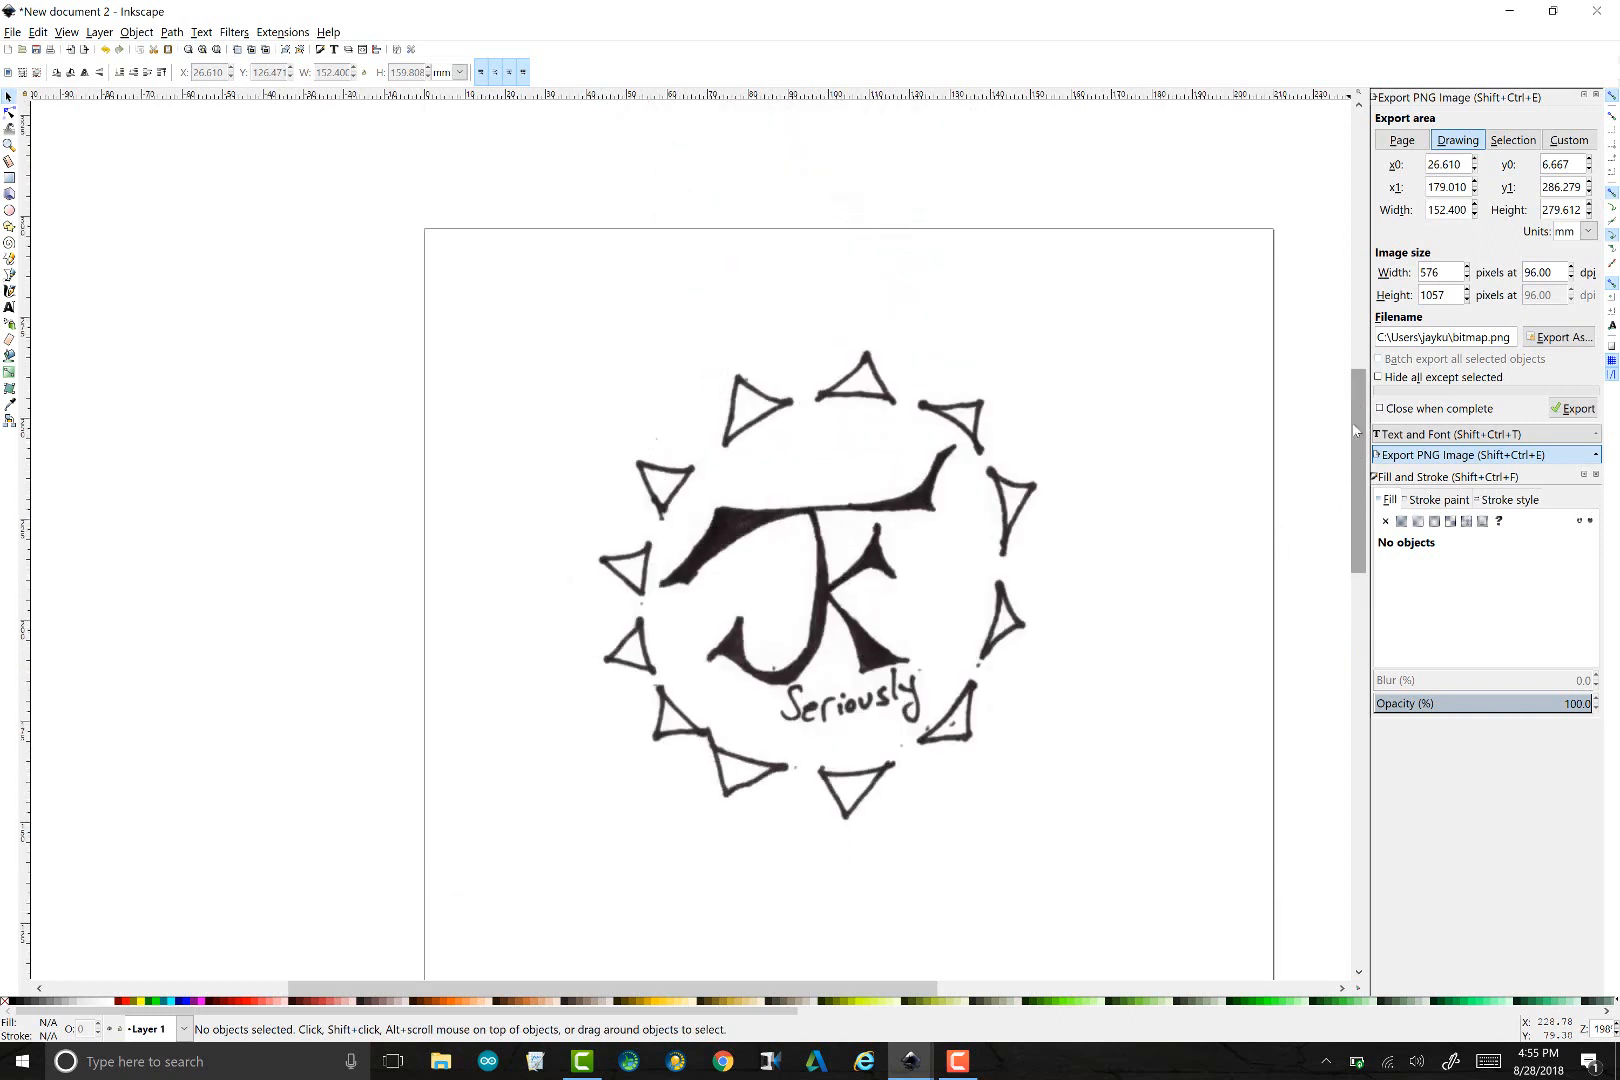
{"action": "left_click", "coordinate": [922, 511]}
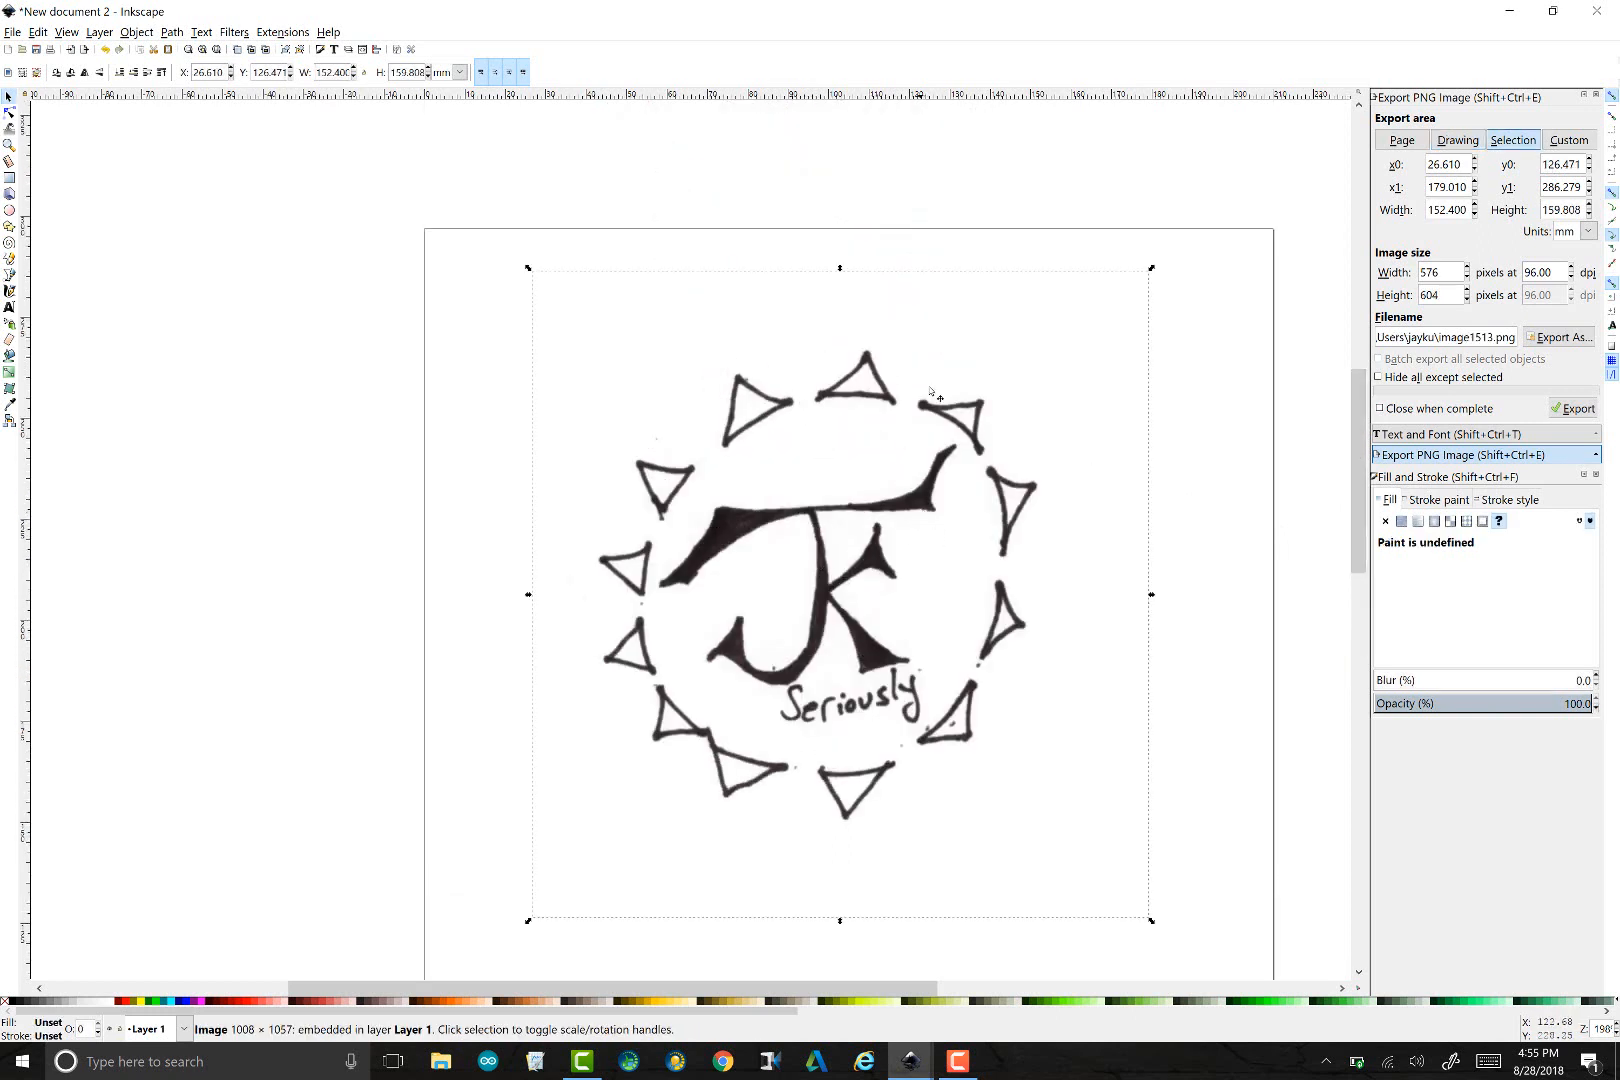
{"action": "left_click_drag", "start_coordinate": [1151, 268], "coordinate": [902, 494]}
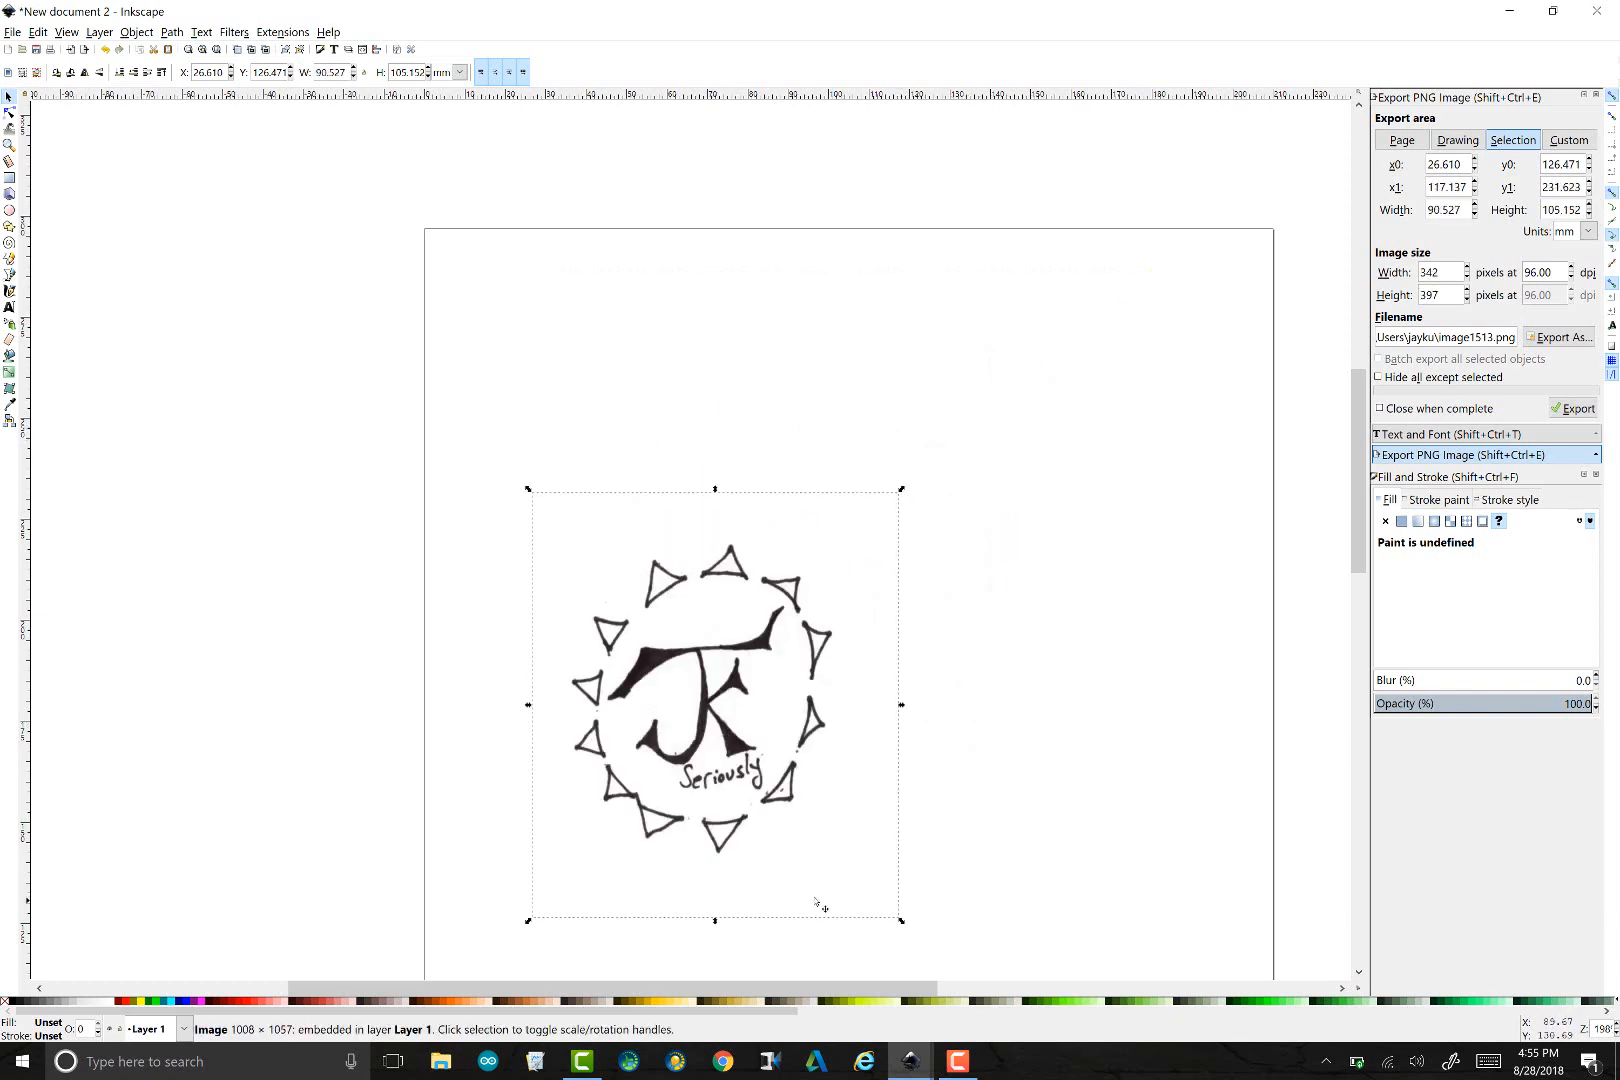
{"action": "left_click_drag", "start_coordinate": [903, 920], "coordinate": [801, 815]}
{"action": "left_click_drag", "start_coordinate": [674, 681], "coordinate": [886, 466]}
{"action": "left_click", "coordinate": [962, 716]}
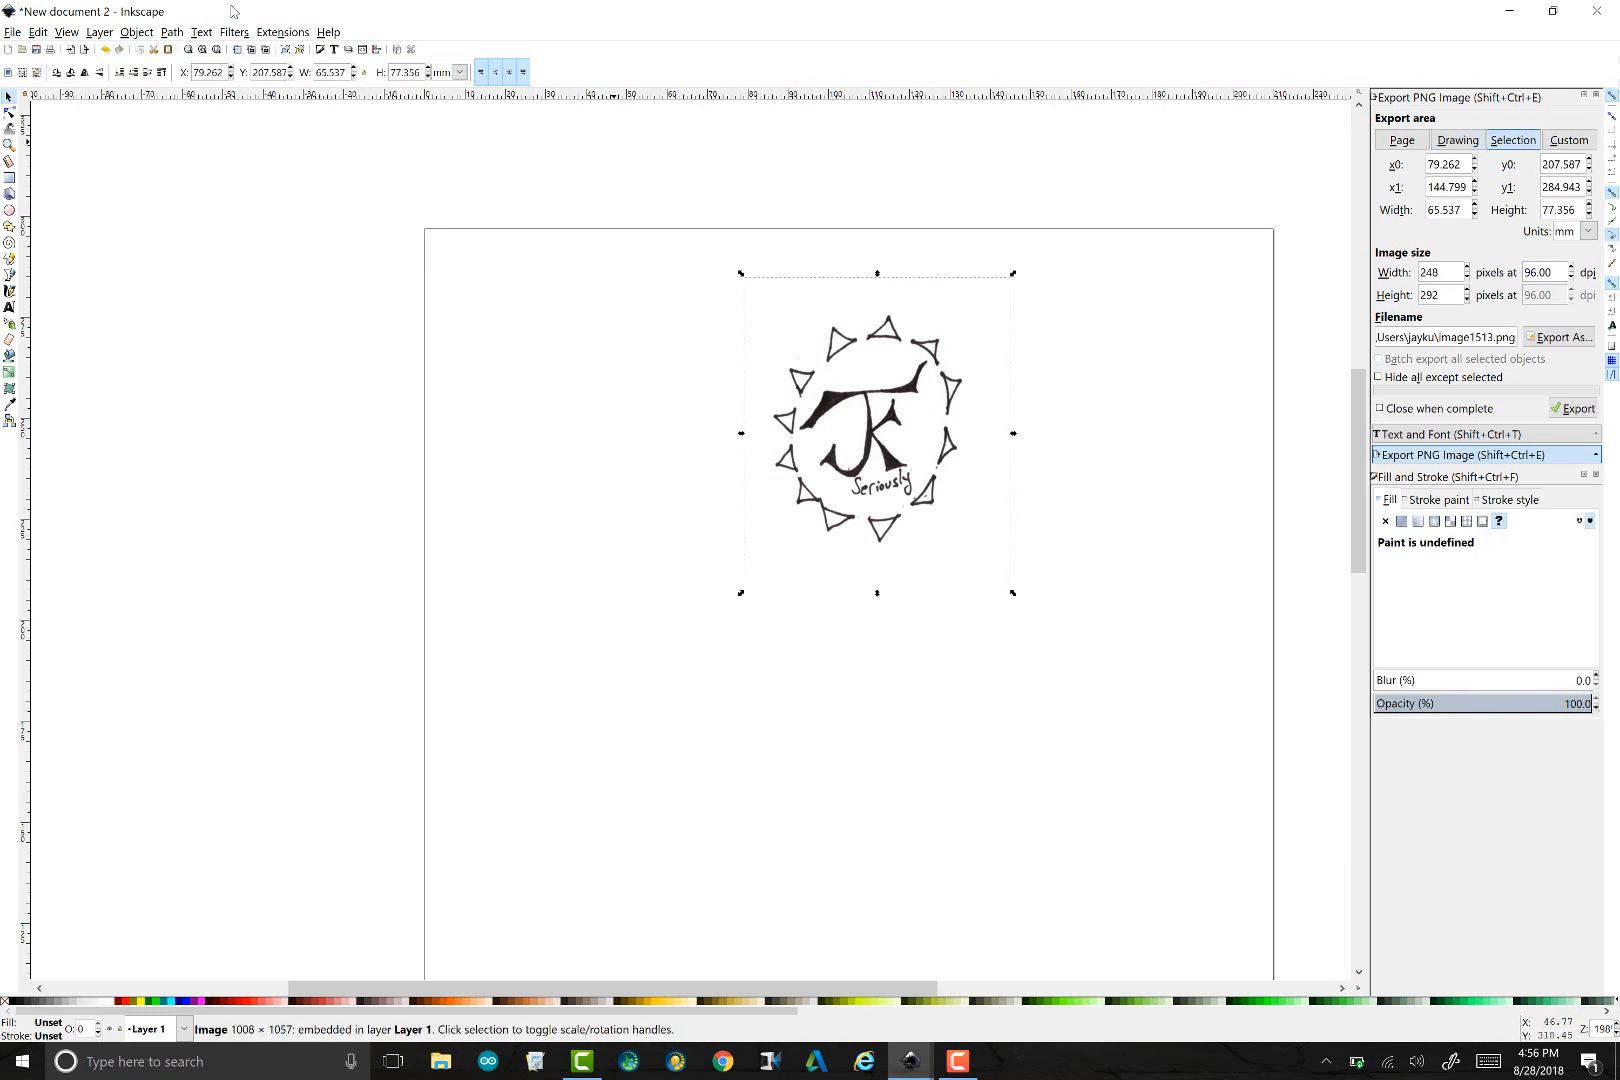
Trace the logo image into a vector path with Trace Bitmap, using brightness cutoff at threshold 0.490 and checking the live preview
{"action": "left_click", "coordinate": [174, 34]}
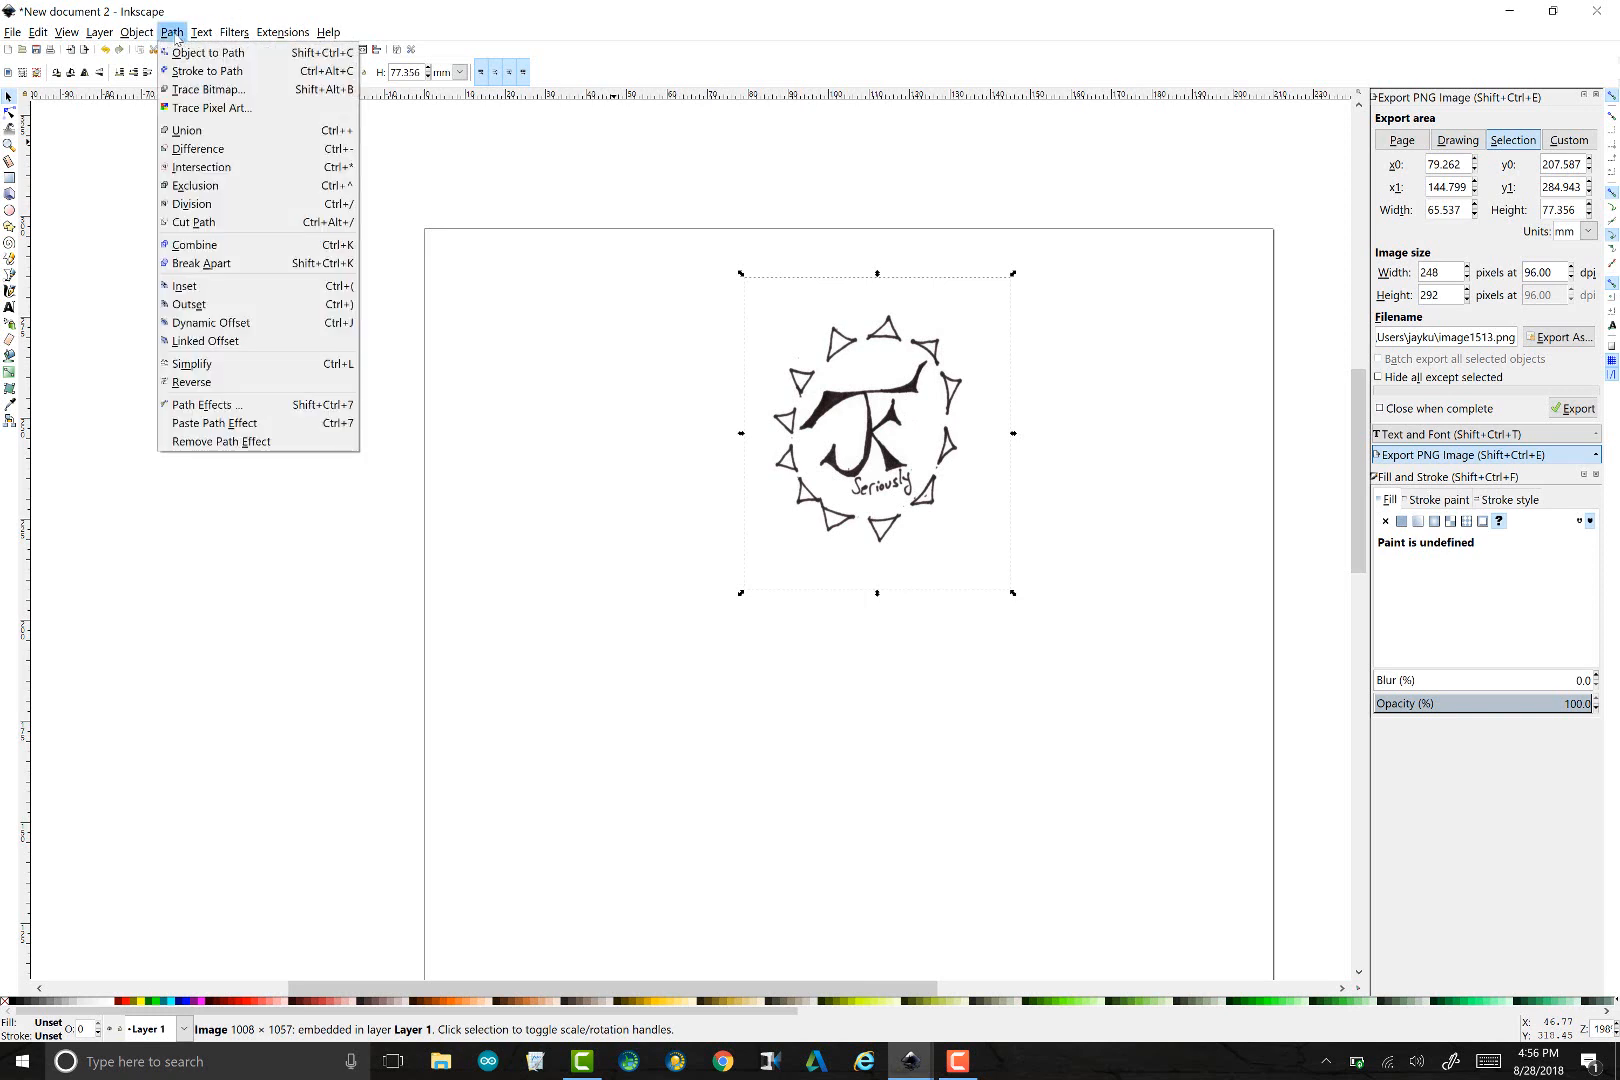
{"action": "left_click", "coordinate": [210, 90]}
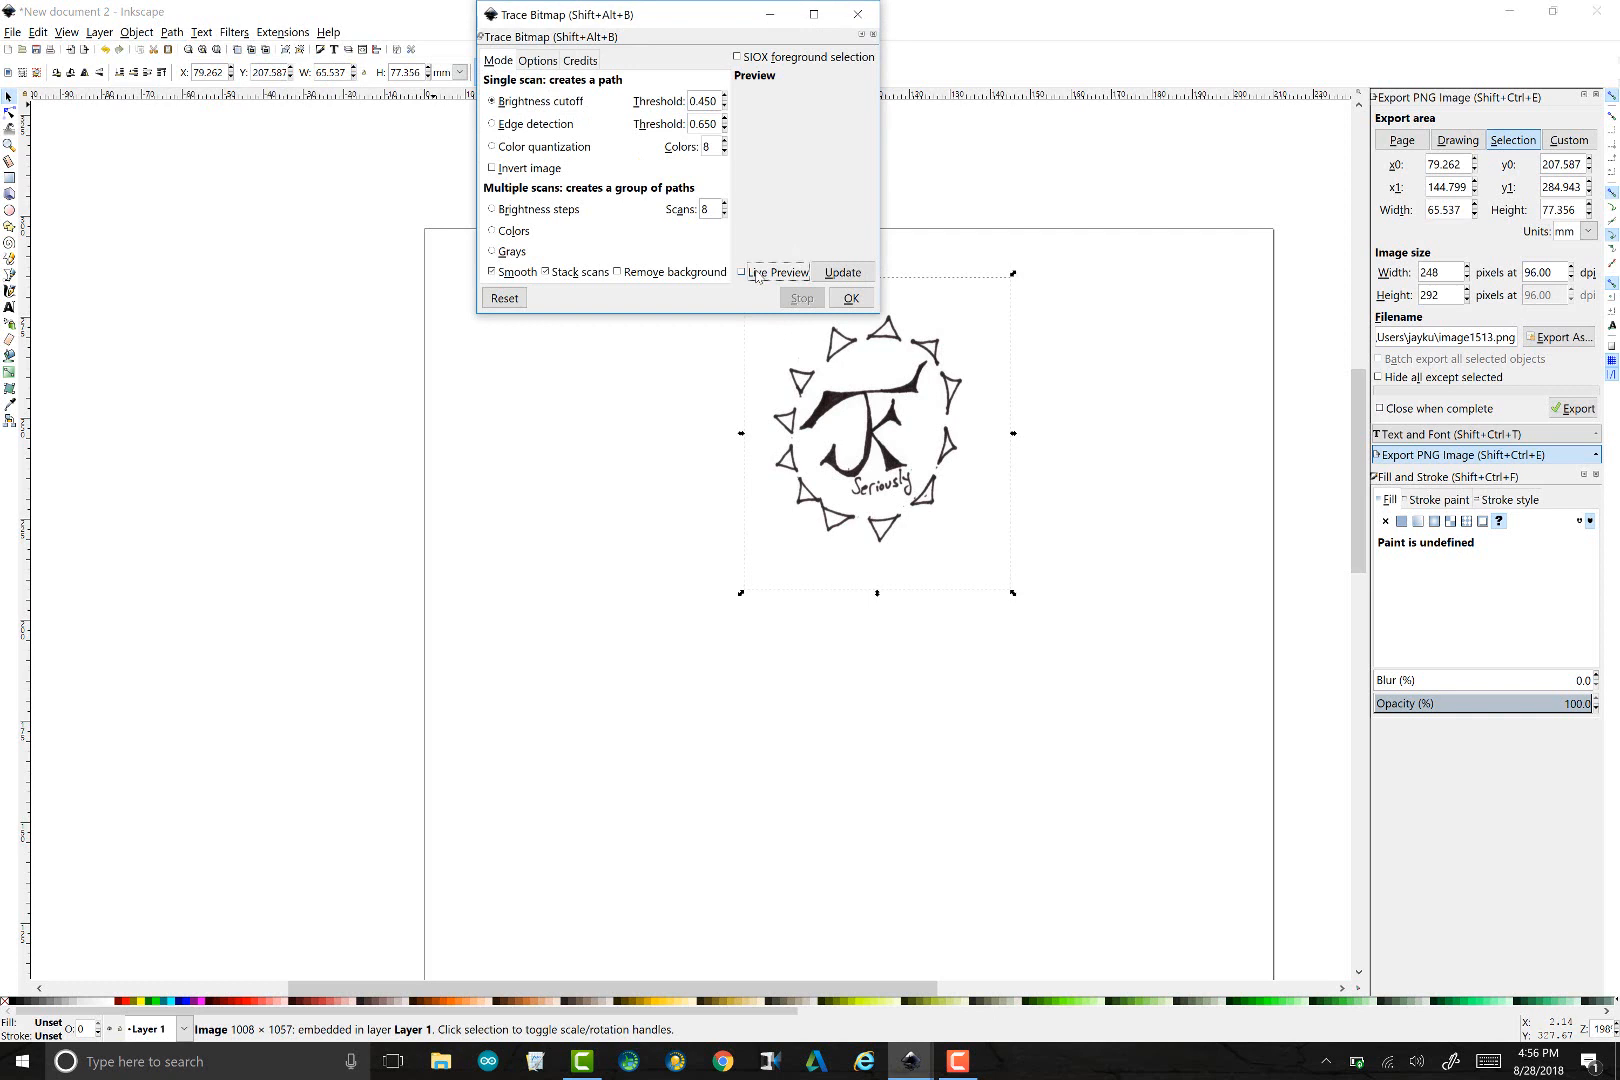
{"action": "left_click", "coordinate": [757, 272]}
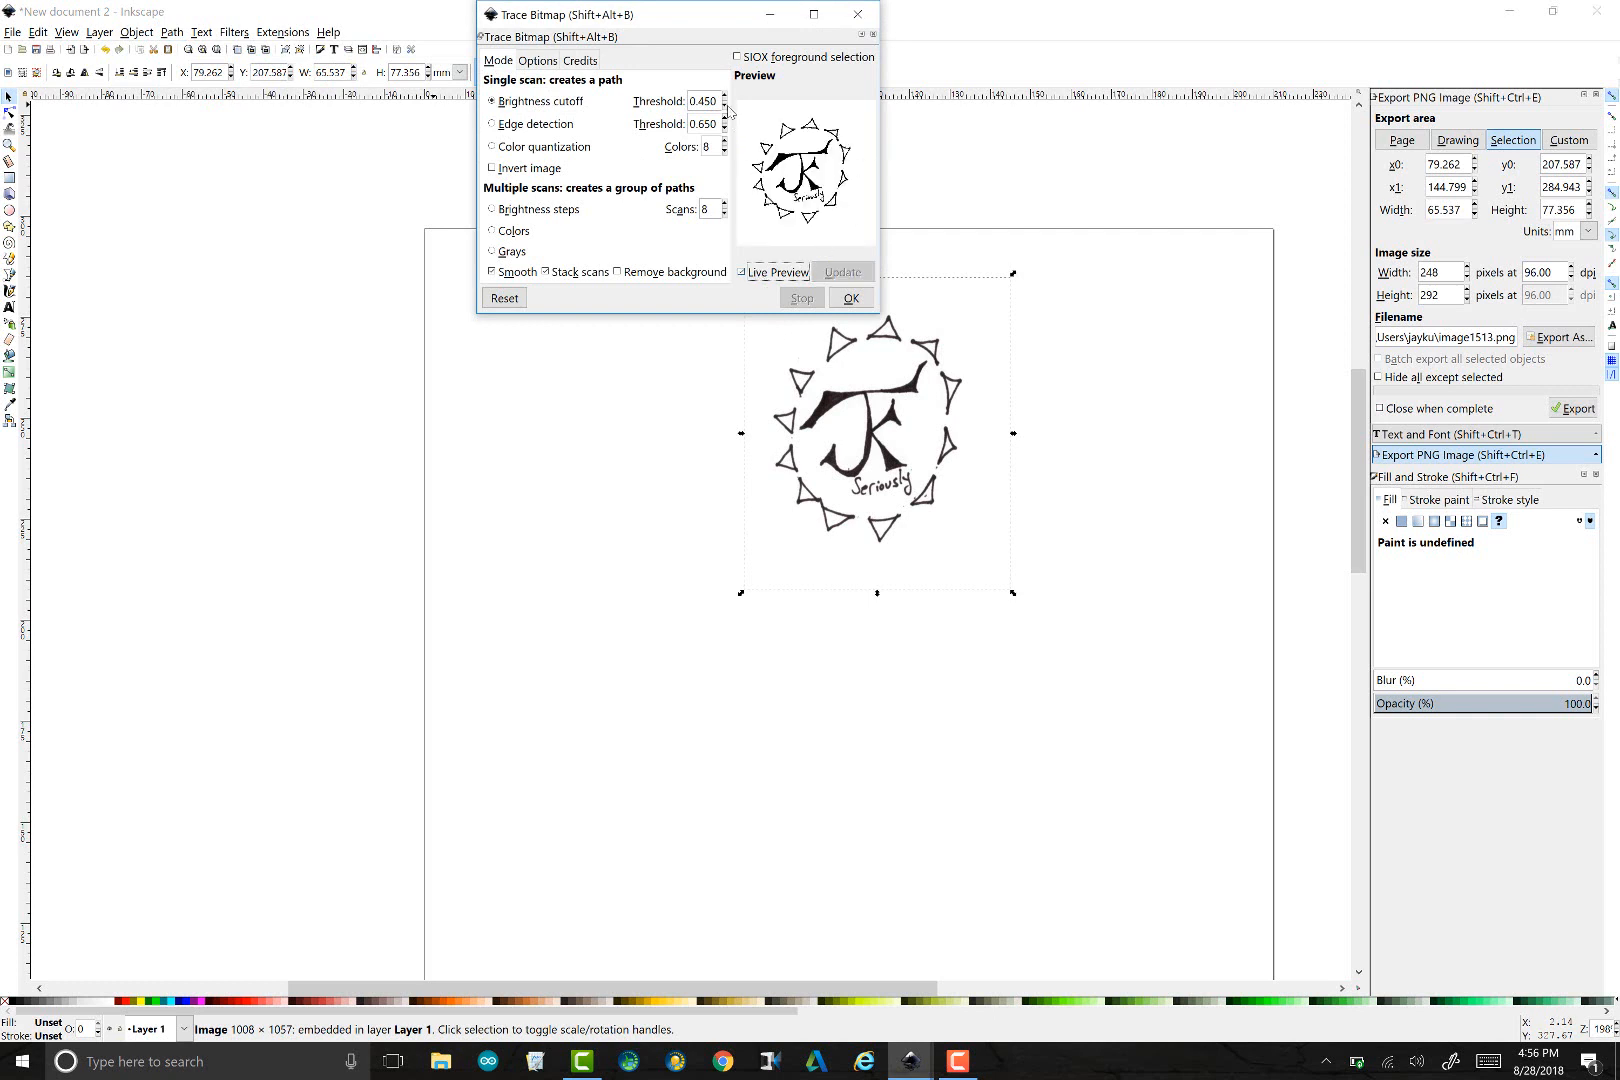
{"action": "scroll", "coordinate": [724, 101], "scroll_direction": "up", "scroll_amount": 4}
{"action": "scroll", "coordinate": [725, 102], "scroll_direction": "up", "scroll_amount": 4}
{"action": "scroll", "coordinate": [725, 102], "scroll_direction": "up", "scroll_amount": 4}
{"action": "scroll", "coordinate": [725, 113], "scroll_direction": "down", "scroll_amount": 3}
{"action": "scroll", "coordinate": [725, 113], "scroll_direction": "down", "scroll_amount": 1}
{"action": "scroll", "coordinate": [725, 124], "scroll_direction": "up", "scroll_amount": 19}
{"action": "scroll", "coordinate": [725, 124], "scroll_direction": "up", "scroll_amount": 4}
{"action": "left_click", "coordinate": [760, 273]}
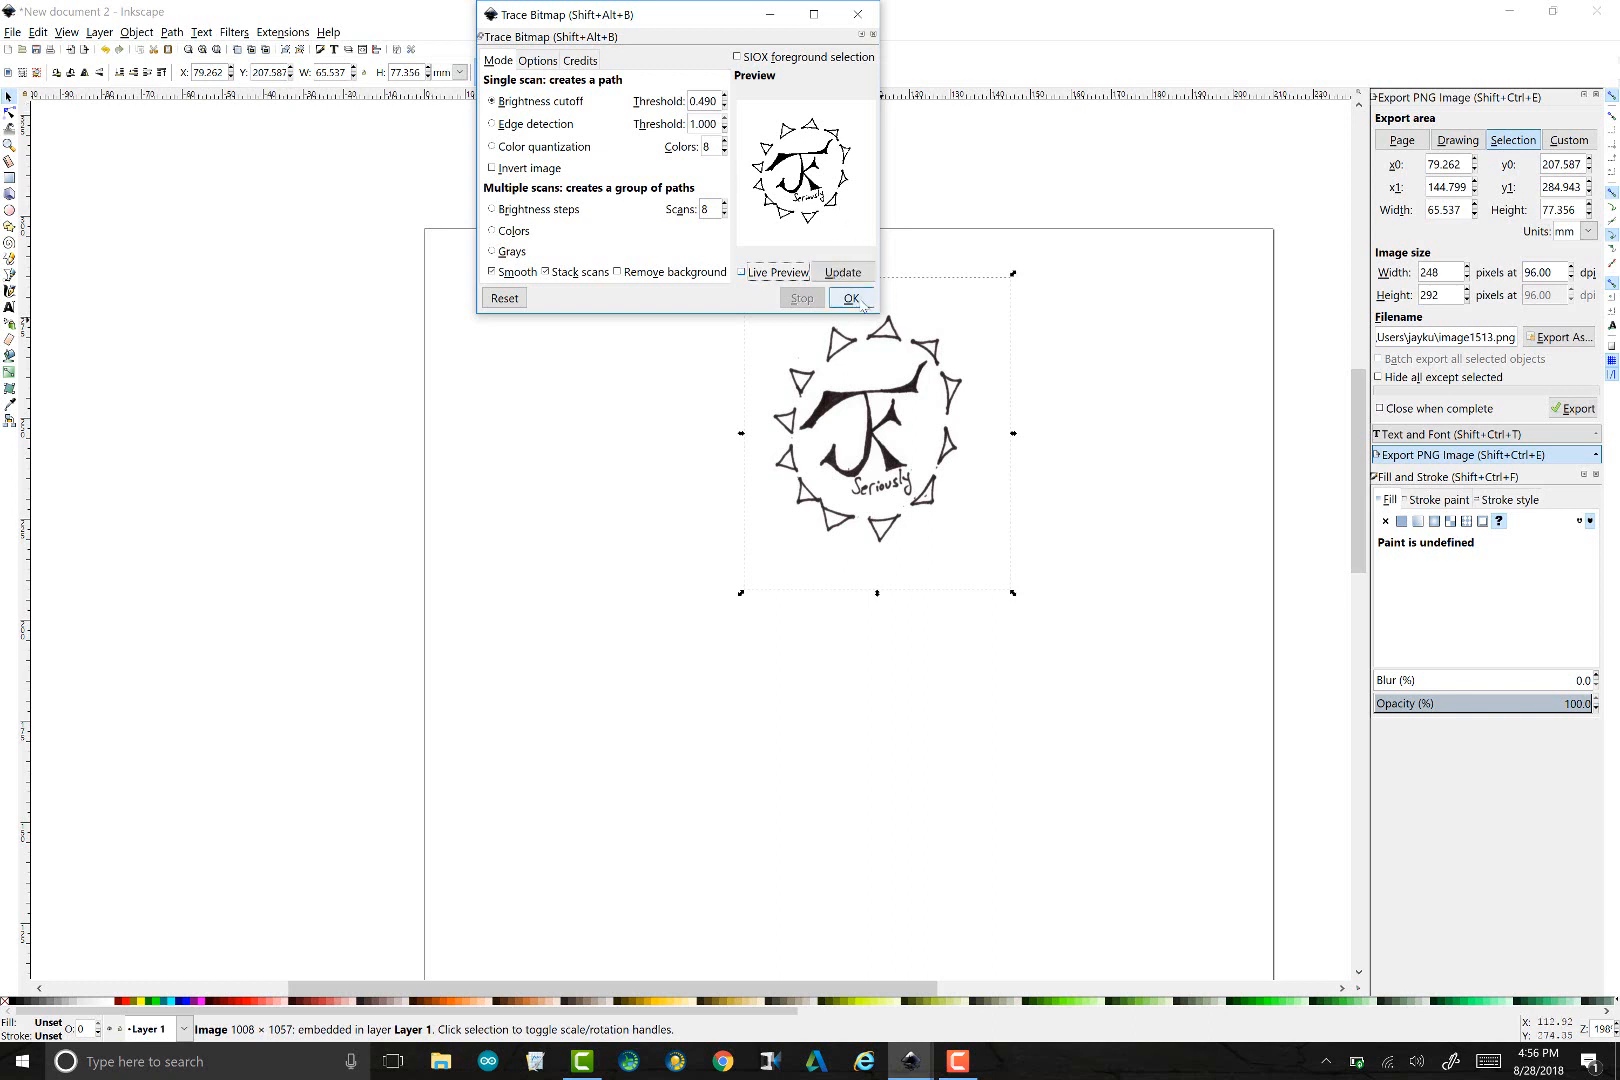
{"action": "left_click", "coordinate": [851, 298]}
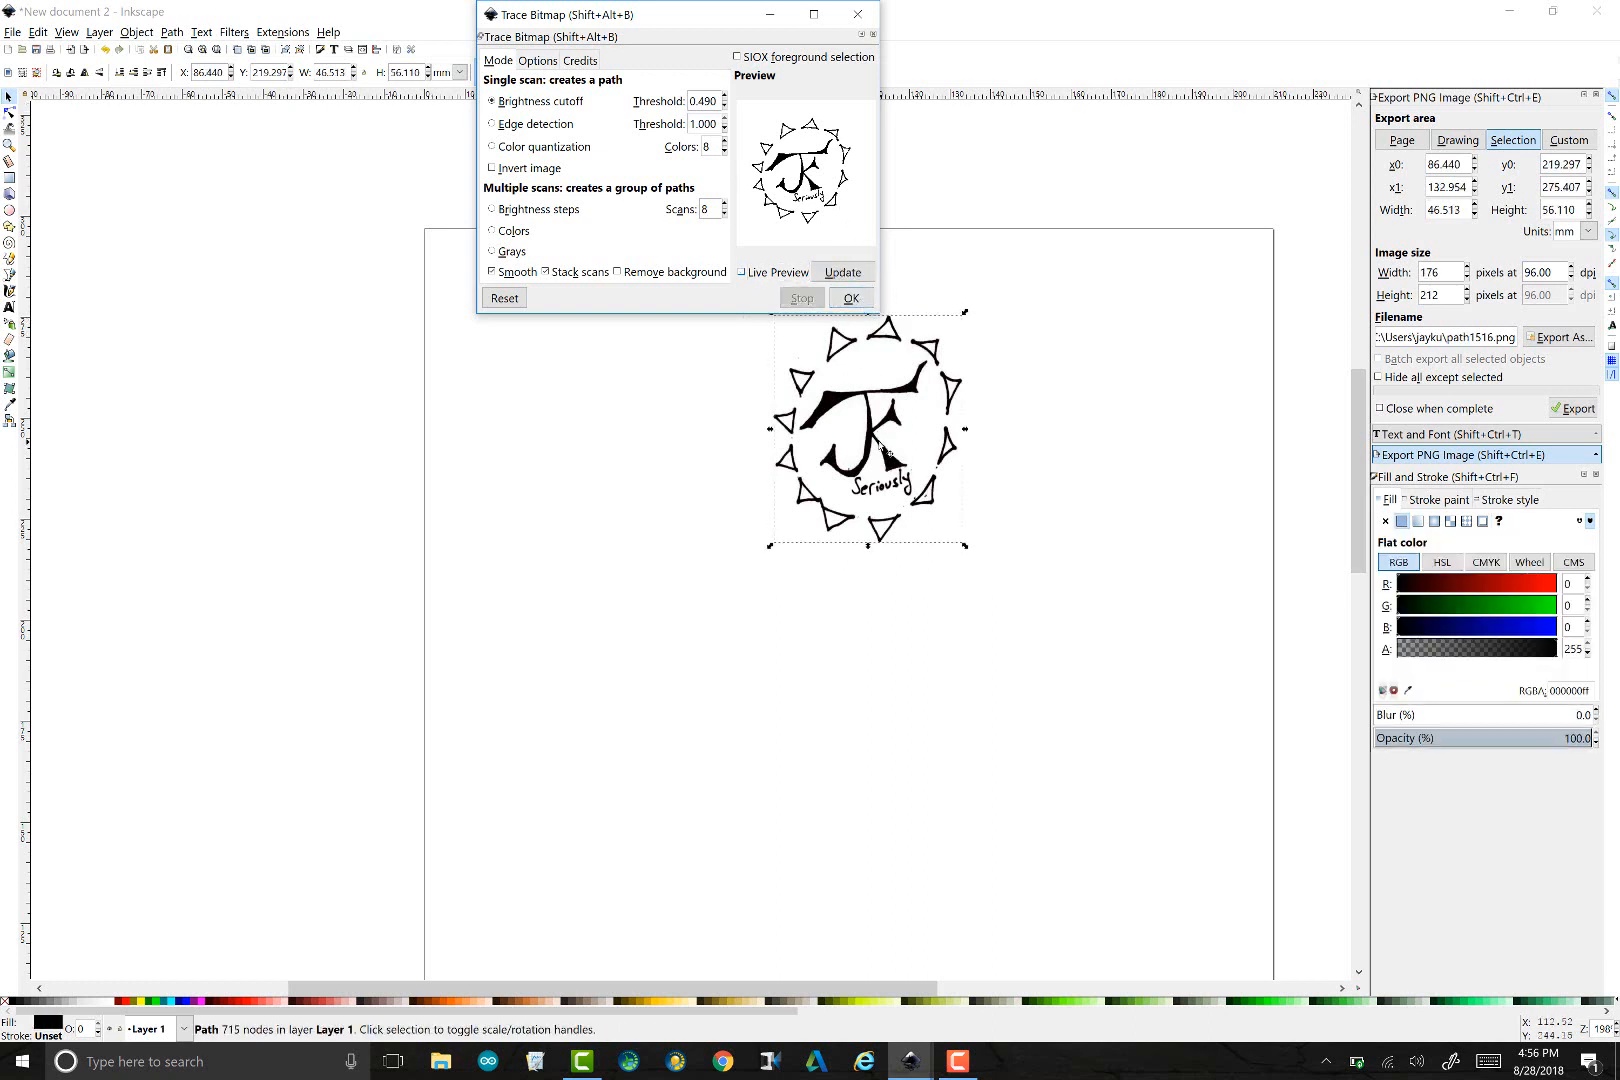
Move the original logo image off the traced path and delete it, keeping only the vector version
{"action": "mouse_move", "coordinate": [923, 457]}
{"action": "left_mouse_down"}
{"action": "mouse_move", "coordinate": [1063, 422]}
{"action": "mouse_move", "coordinate": [1147, 447]}
{"action": "left_mouse_up"}
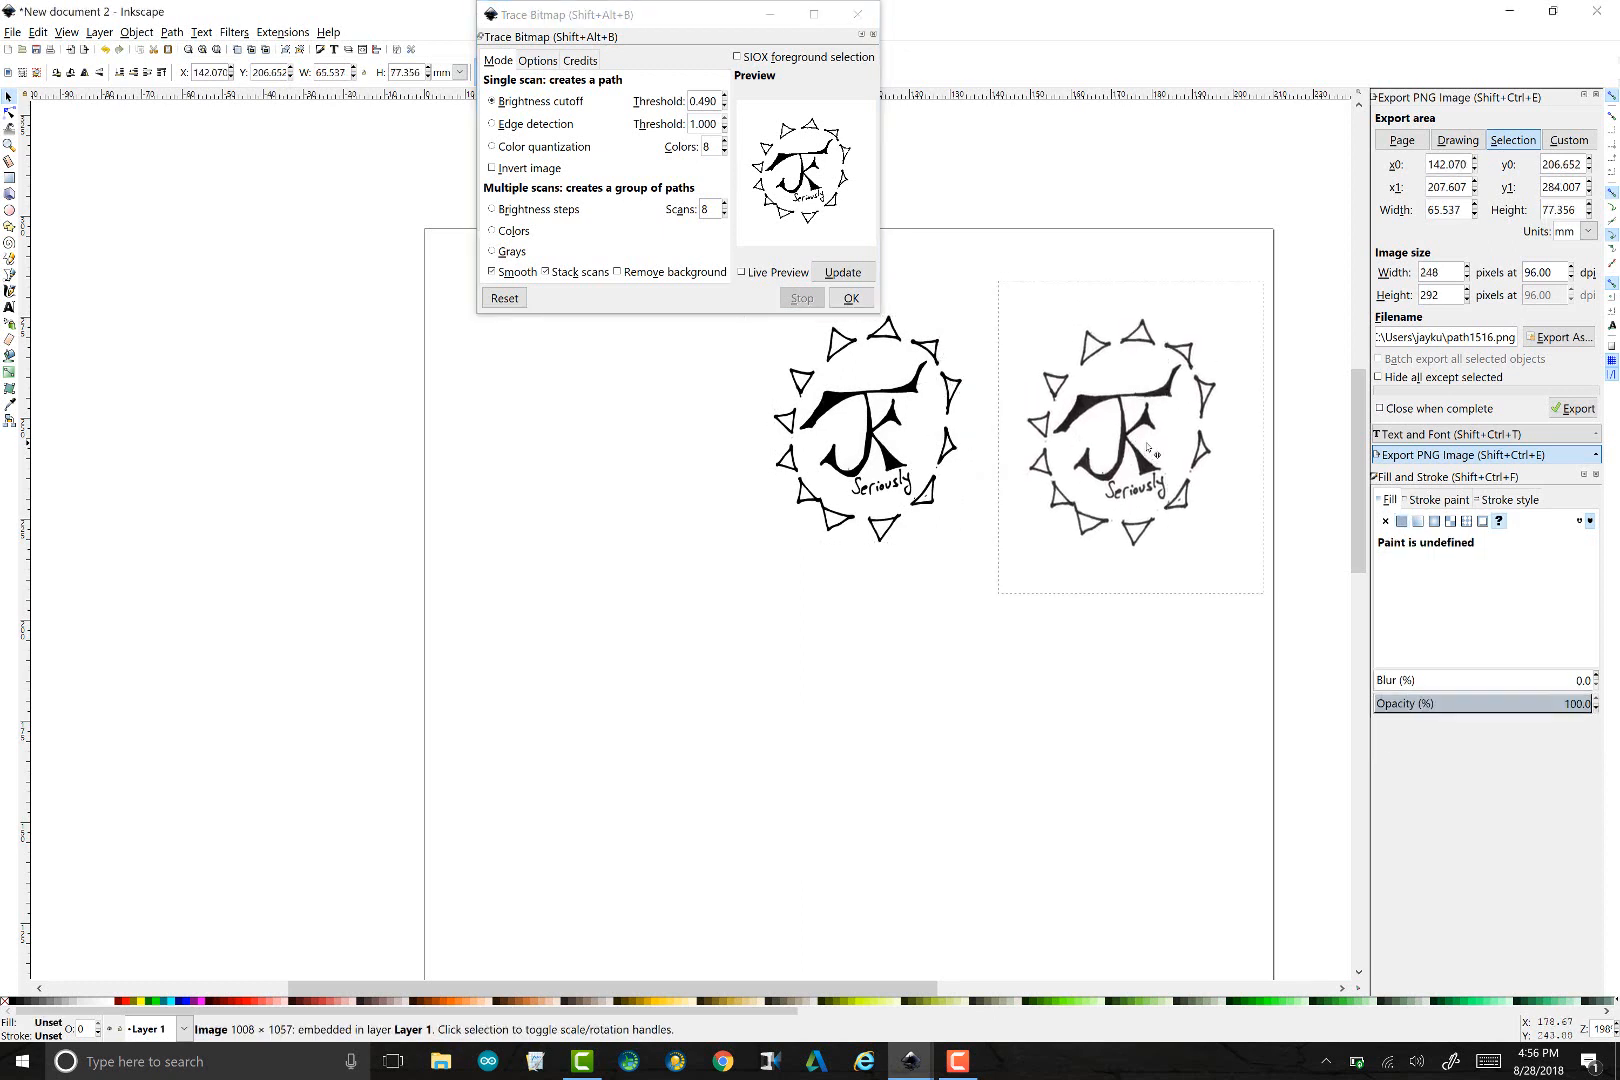
{"action": "left_click", "coordinate": [922, 427]}
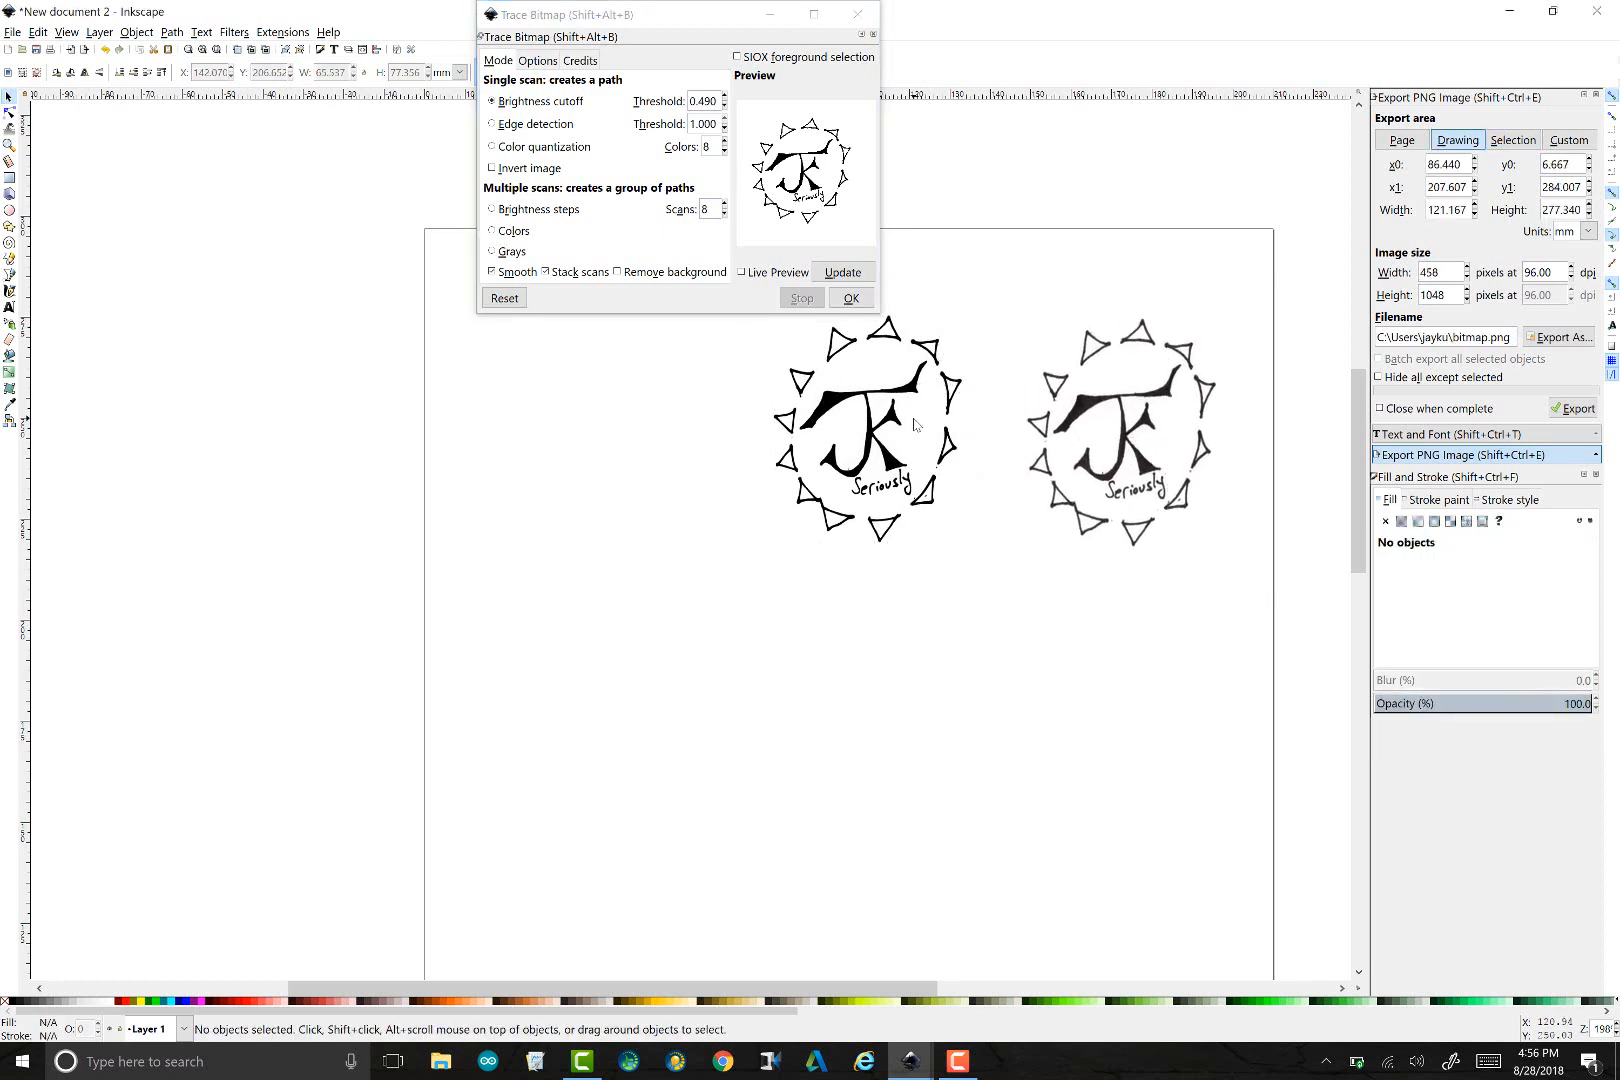
{"action": "left_click", "coordinate": [876, 440]}
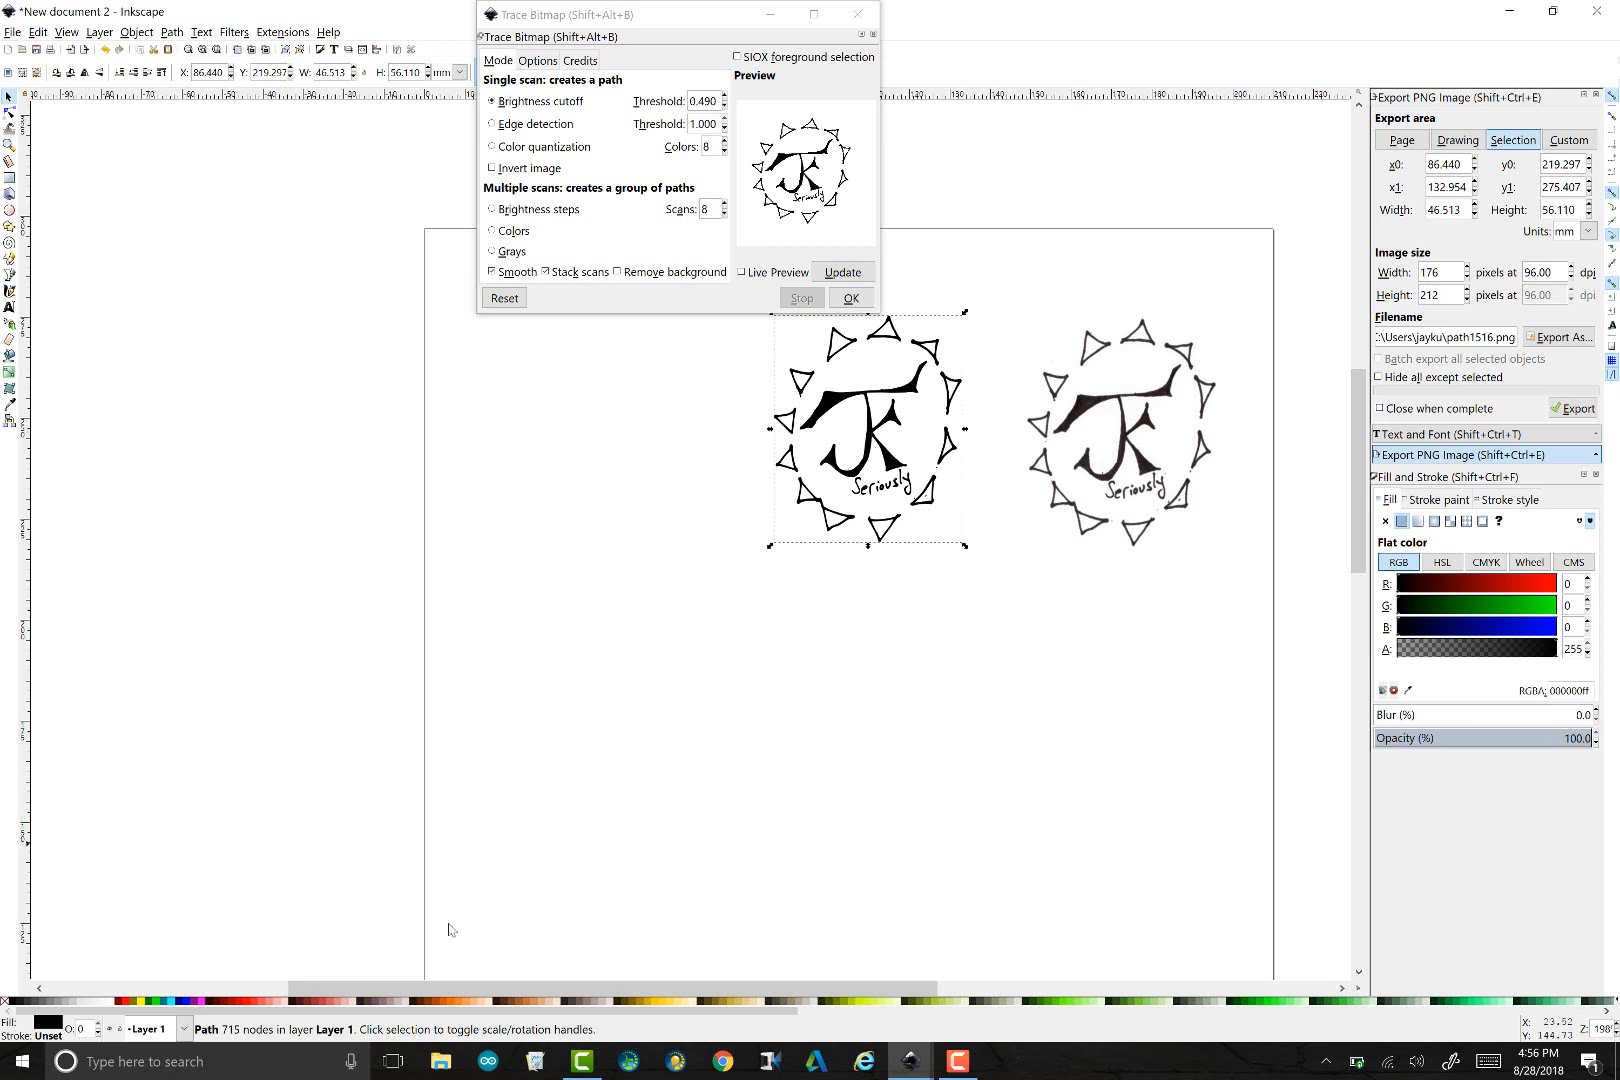
{"action": "right_click", "coordinate": [834, 472]}
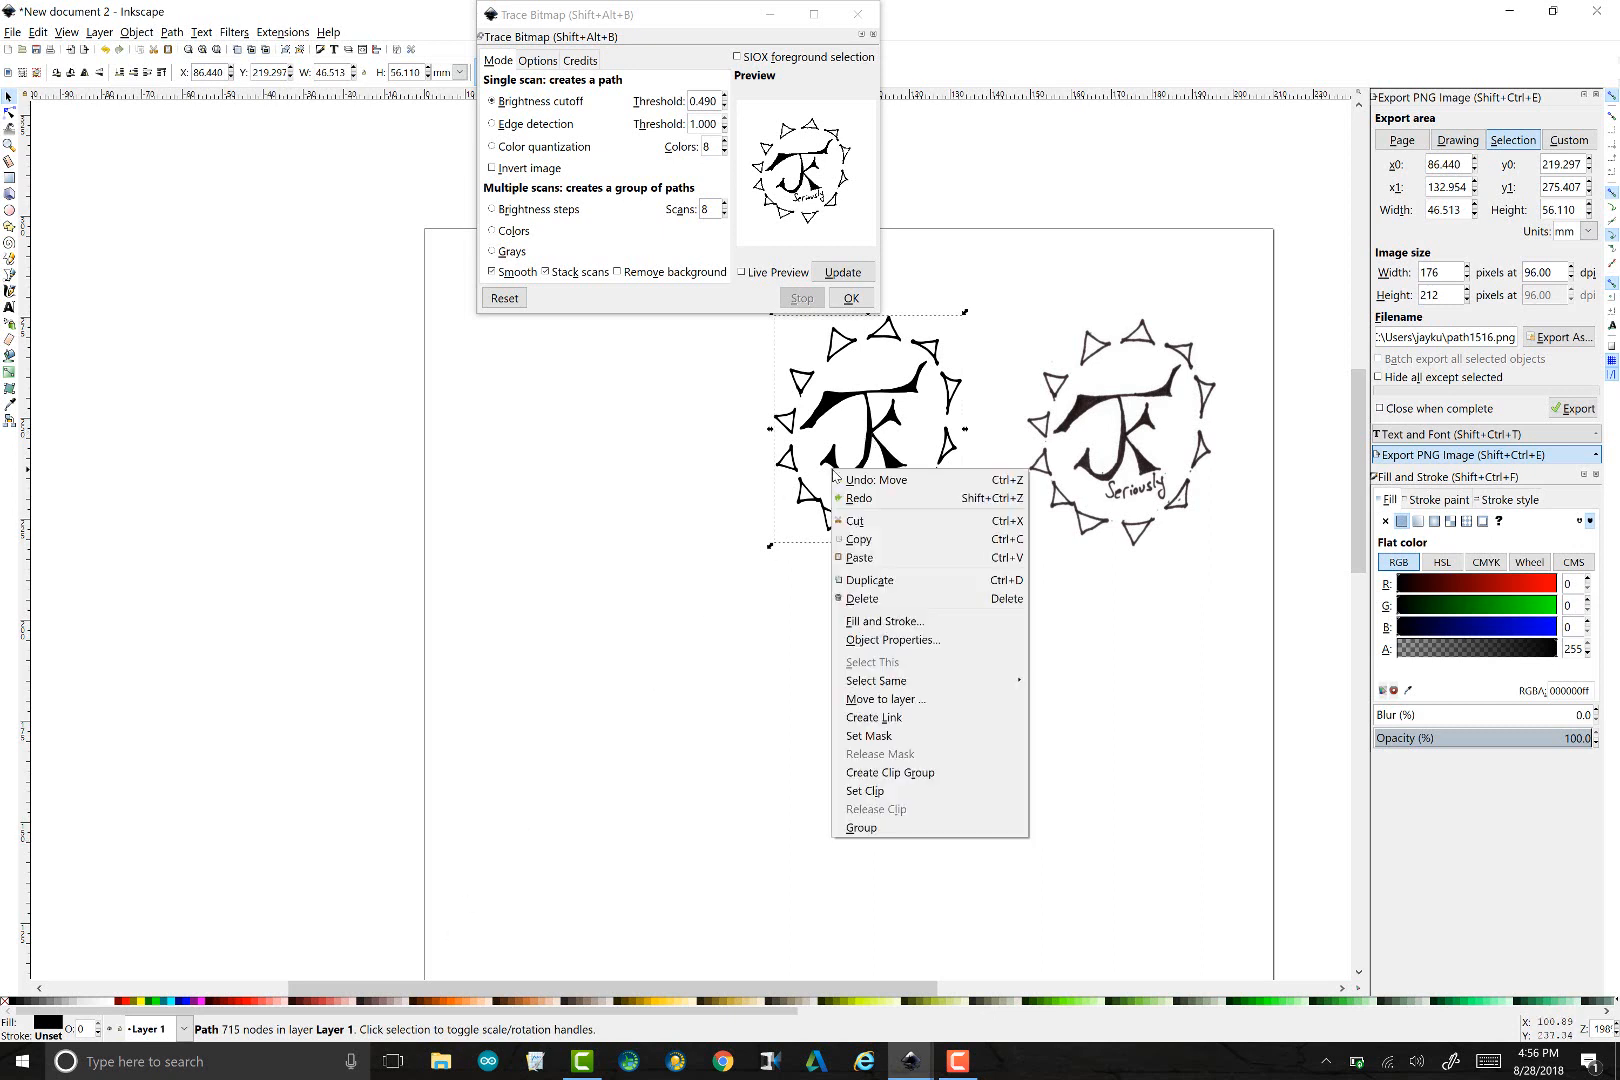
{"action": "left_click", "coordinate": [1146, 420]}
{"action": "left_click", "coordinate": [1146, 420]}
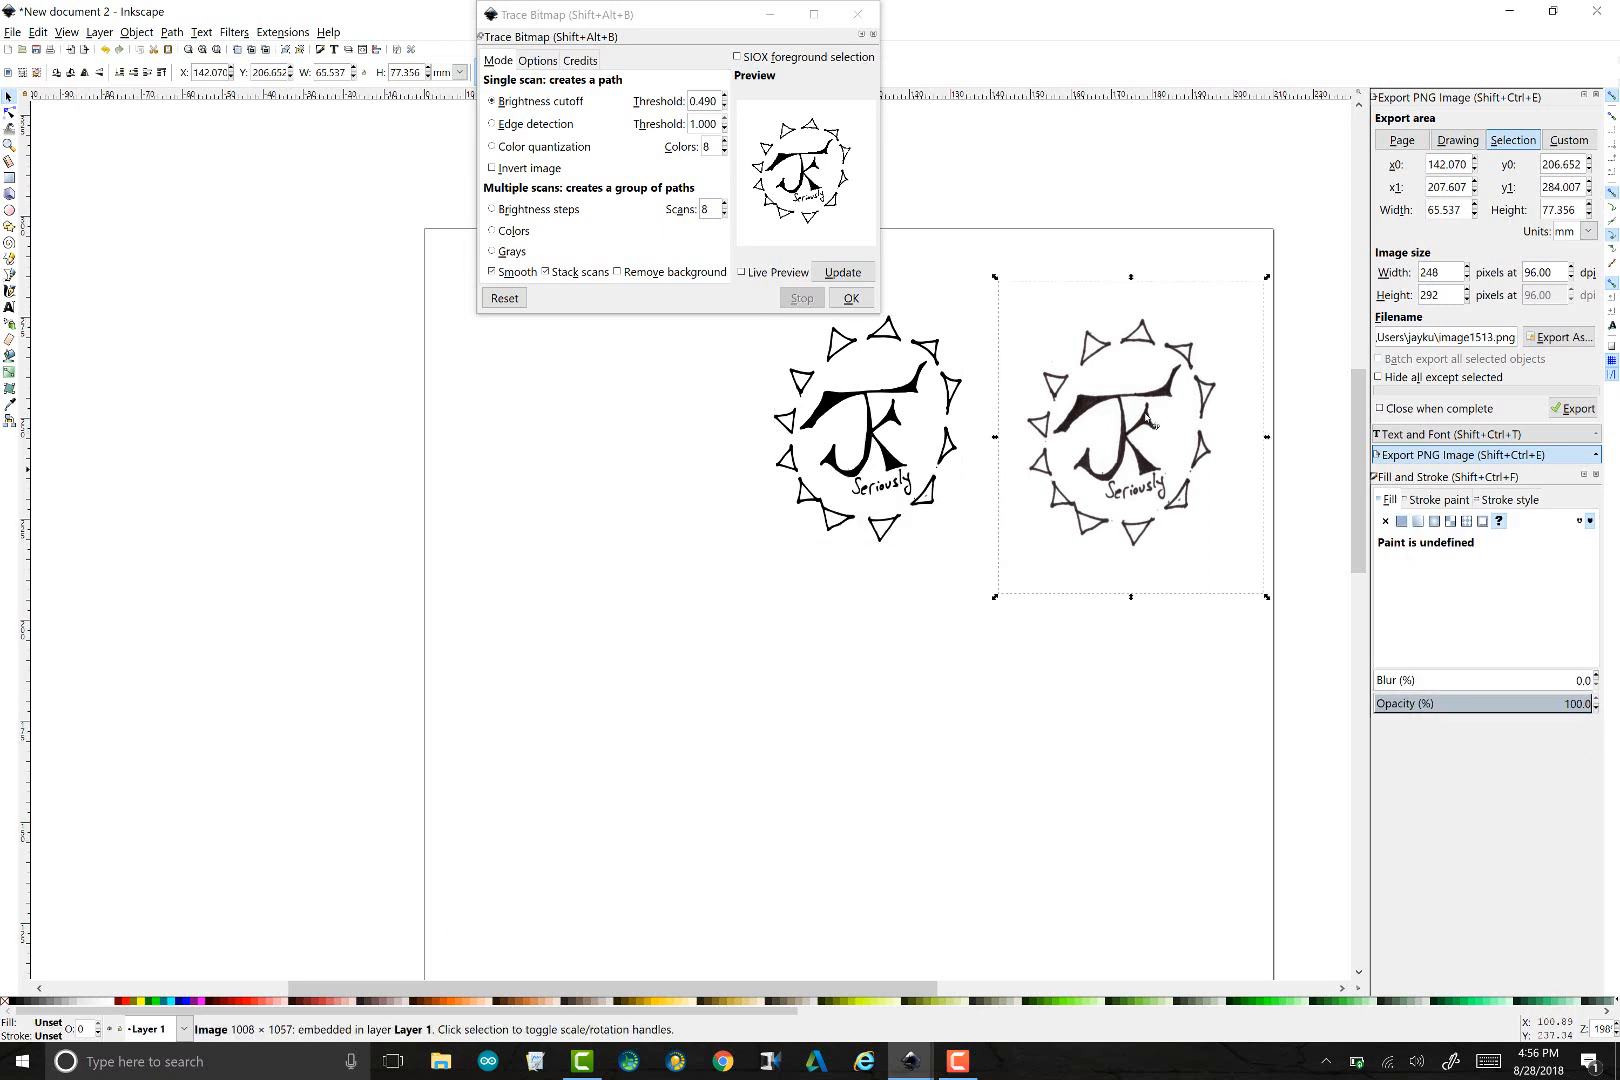
{"action": "key", "text": "Delete"}
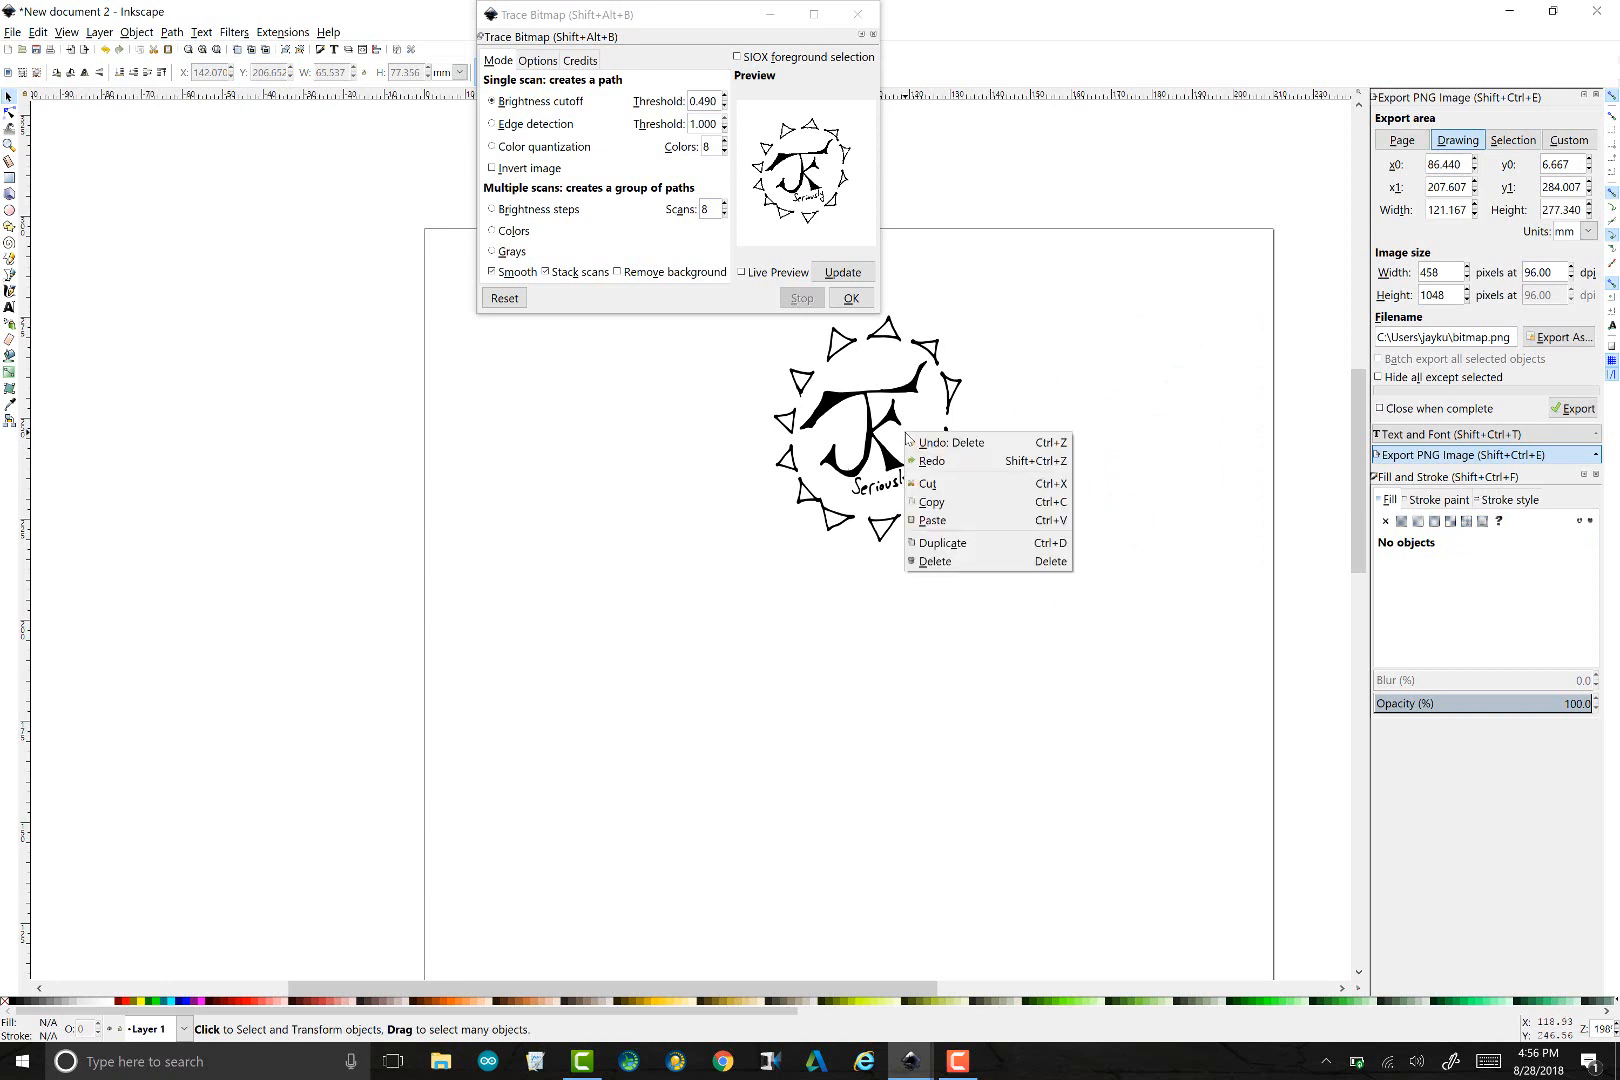
Set the traced logo path's stroke to none, deselect it and close the Trace Bitmap dialog
{"action": "left_click", "coordinate": [878, 438]}
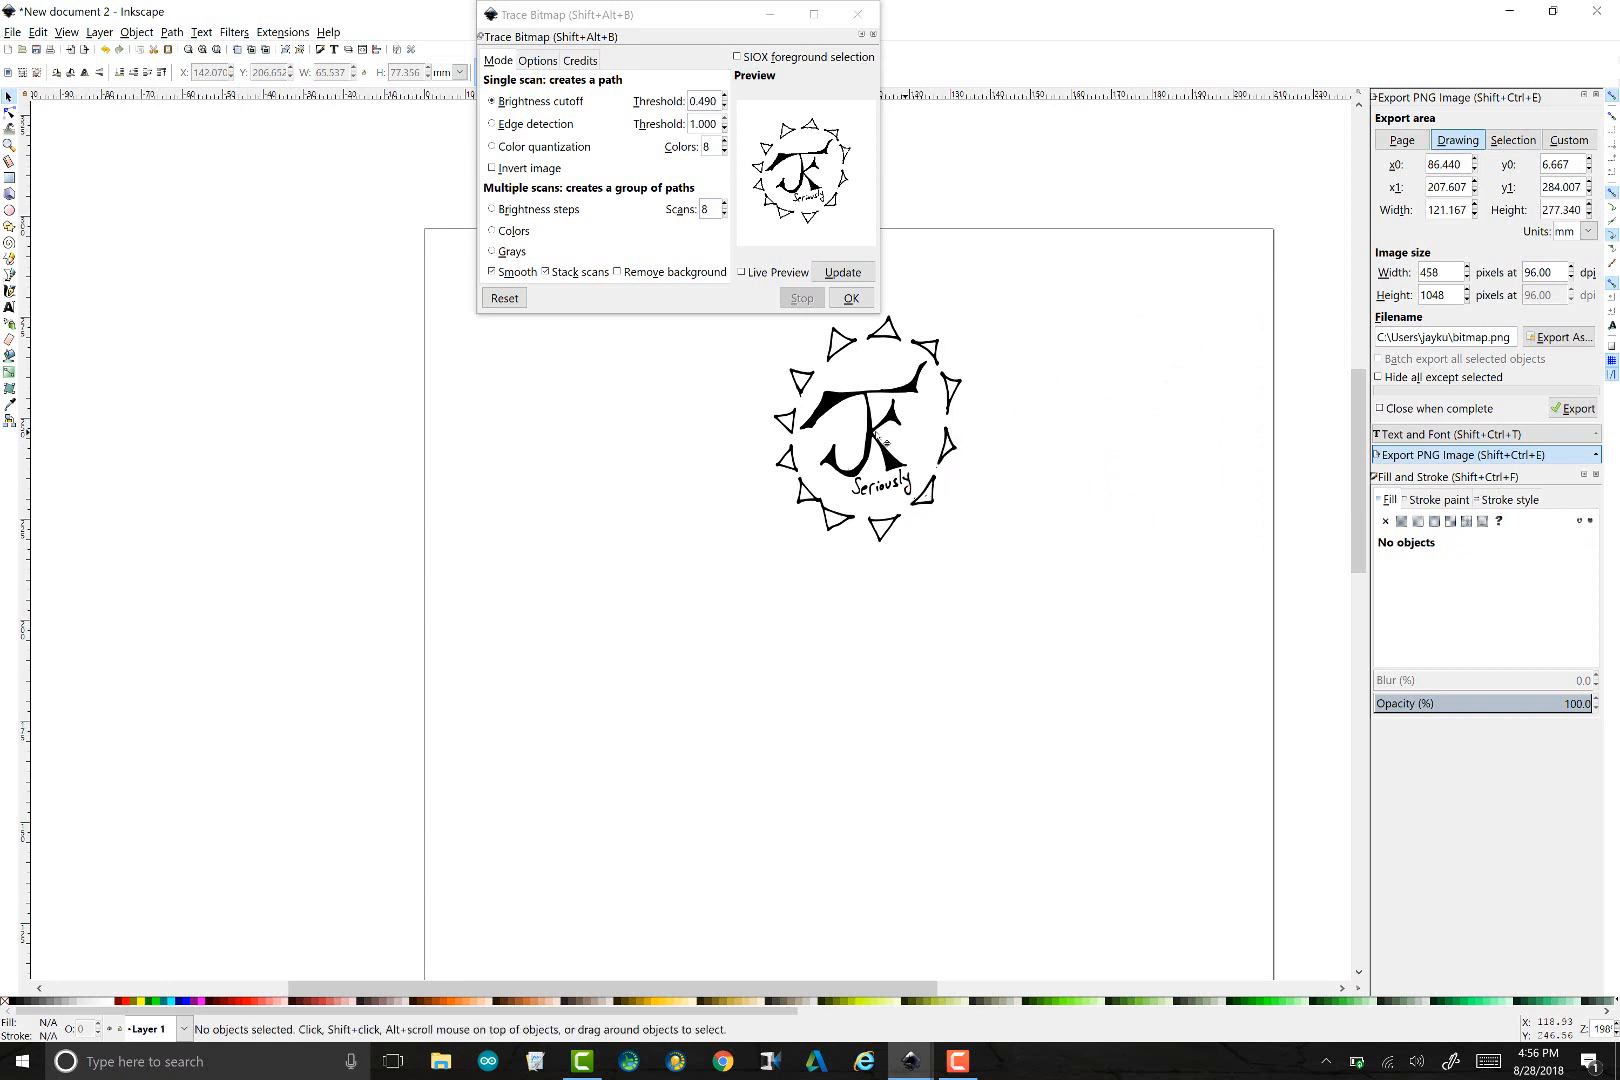
{"action": "left_click", "coordinate": [880, 439]}
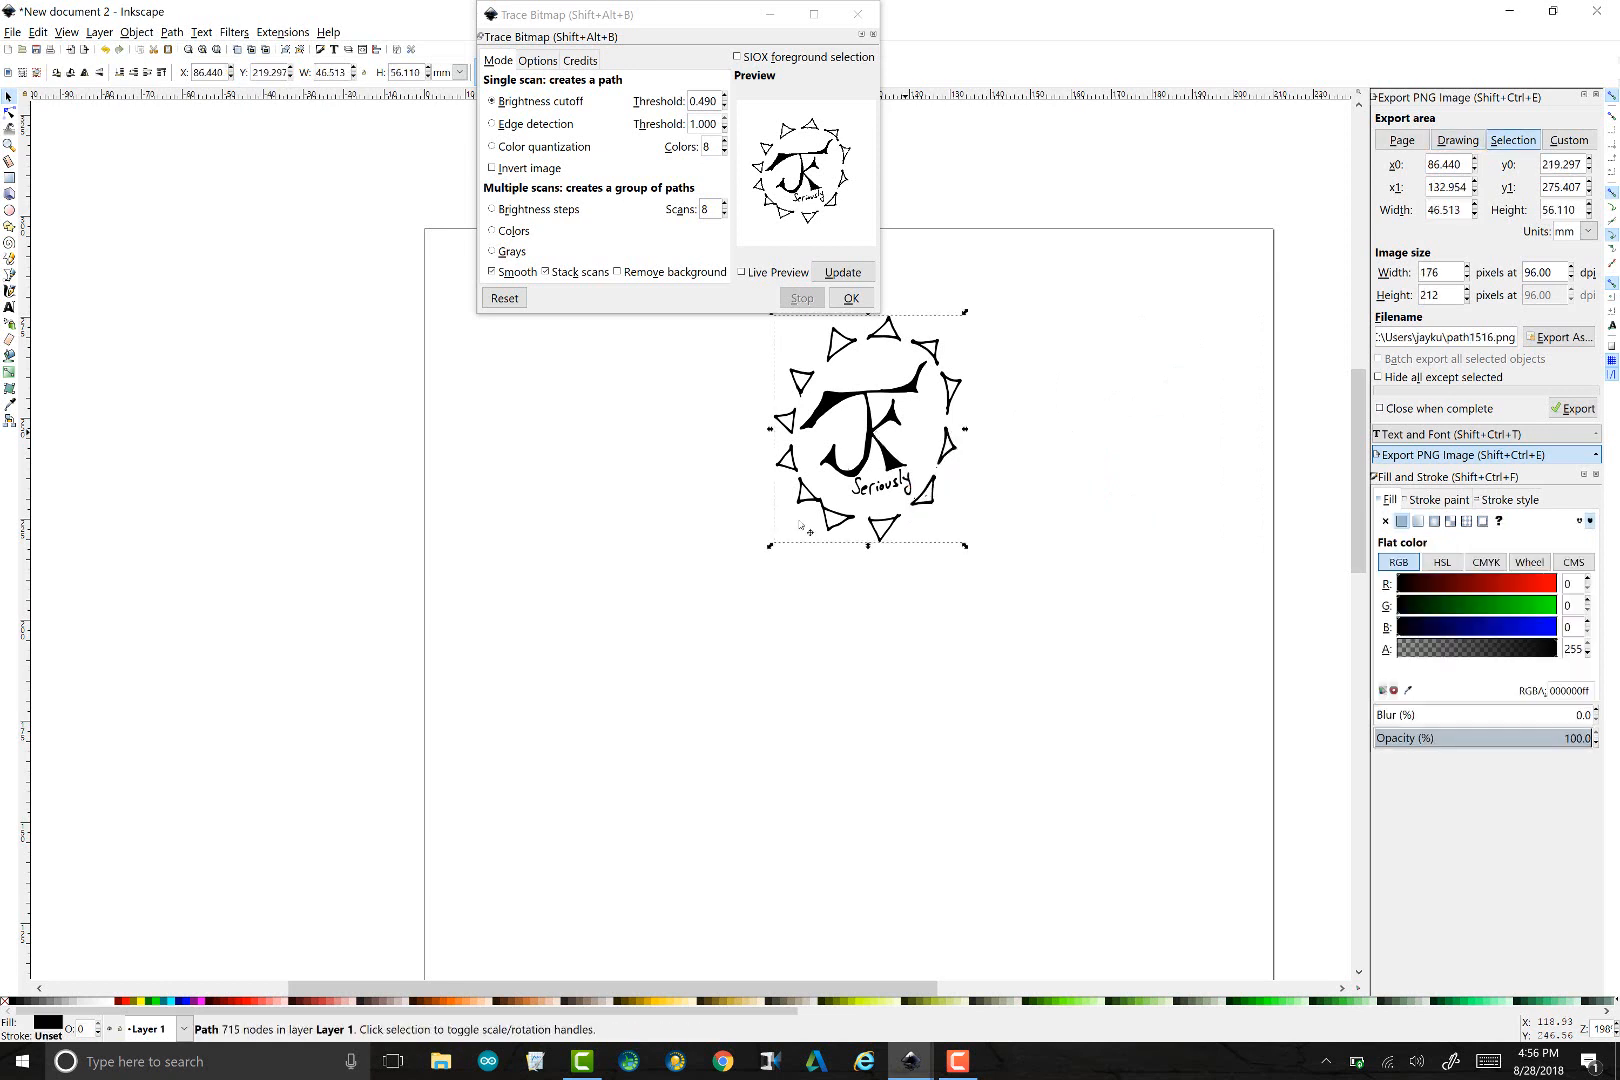
{"action": "right_click", "coordinate": [6, 1000]}
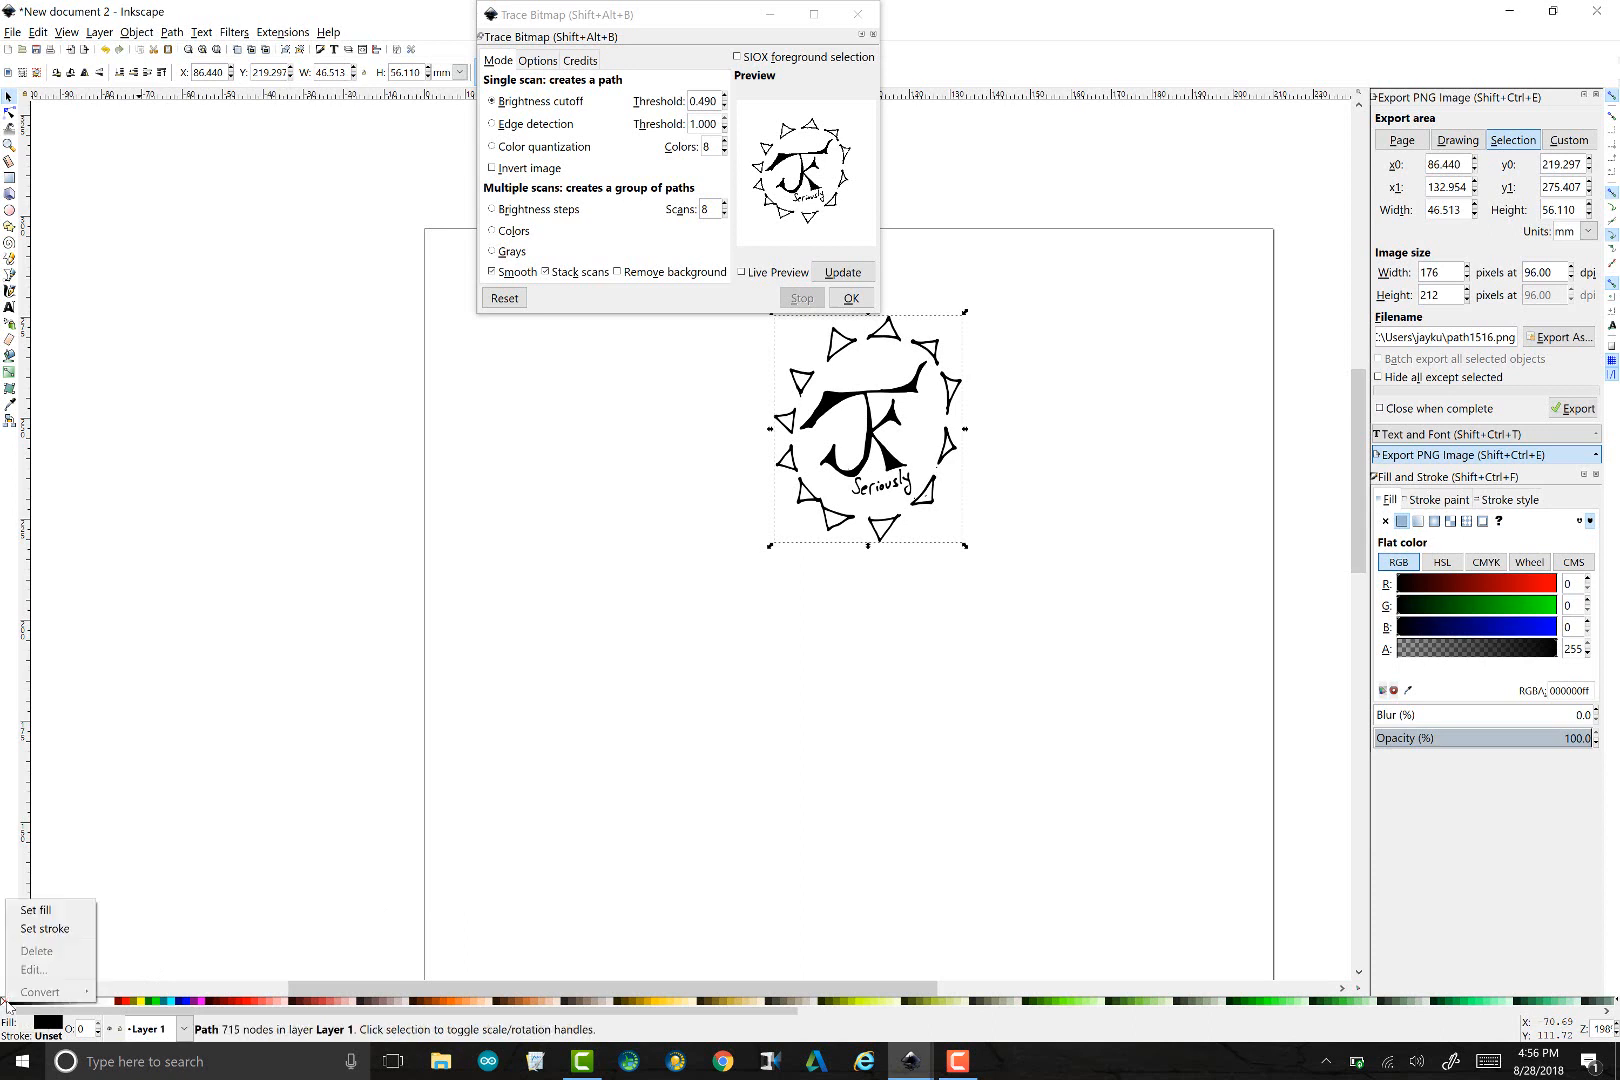
{"action": "left_click", "coordinate": [48, 929]}
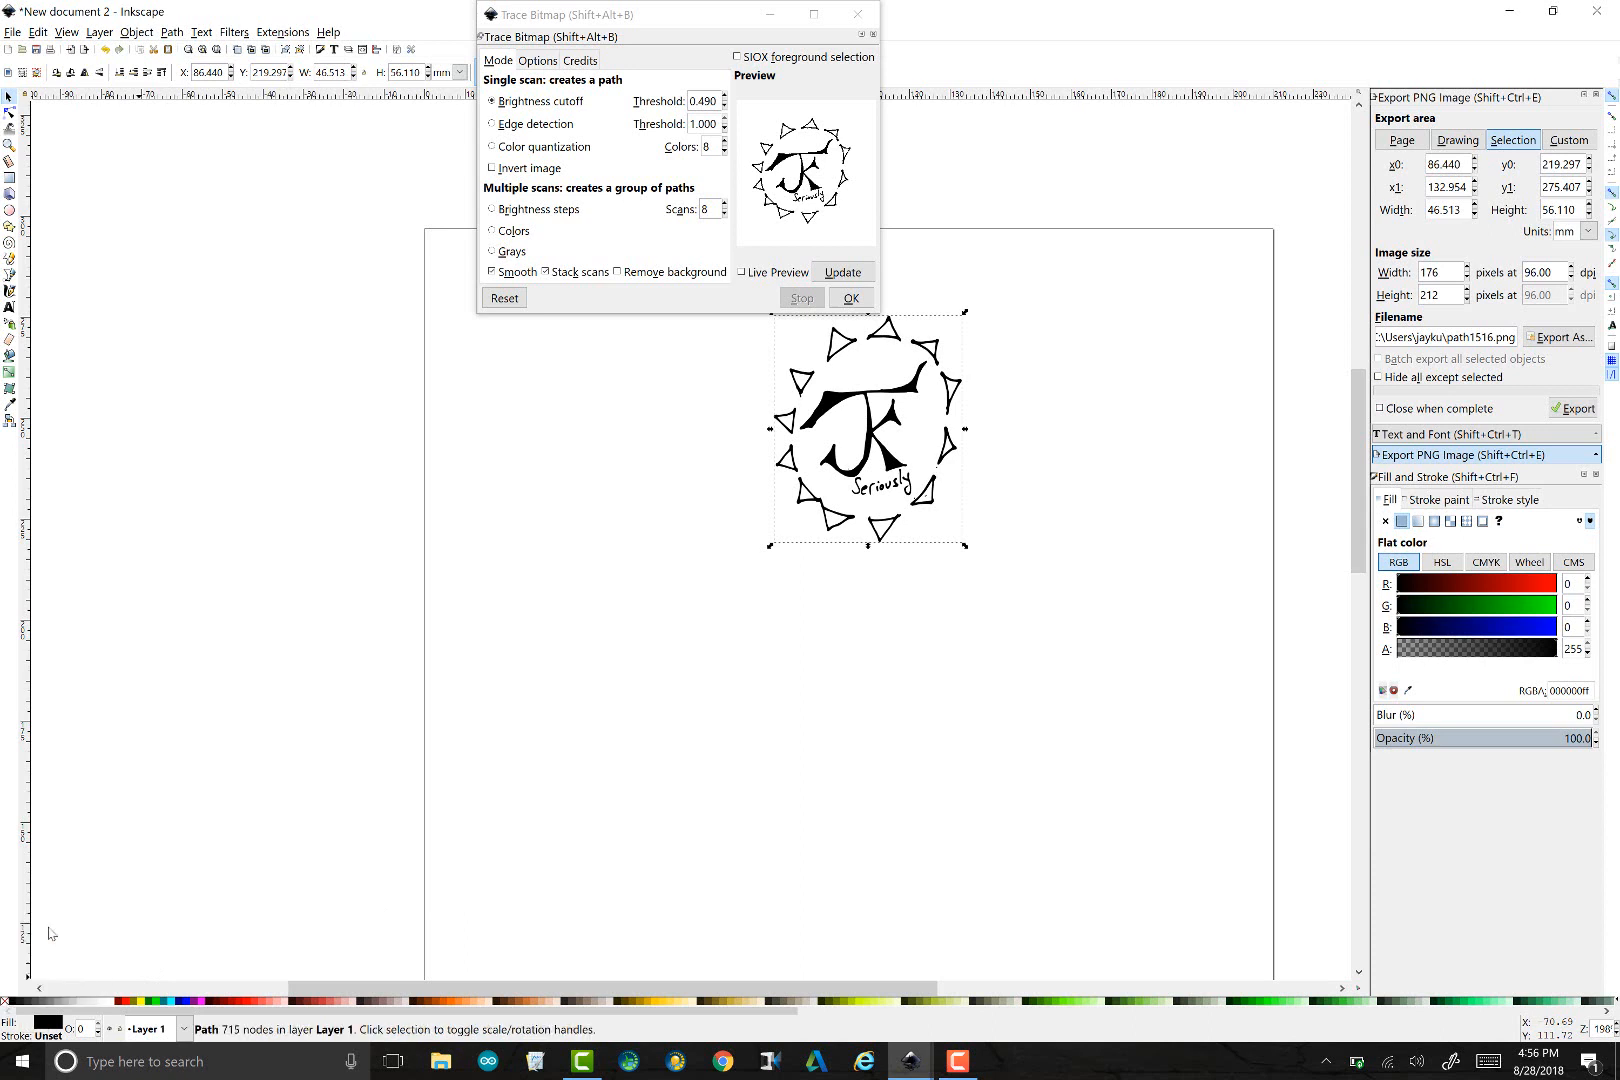
{"action": "right_click", "coordinate": [10, 1003]}
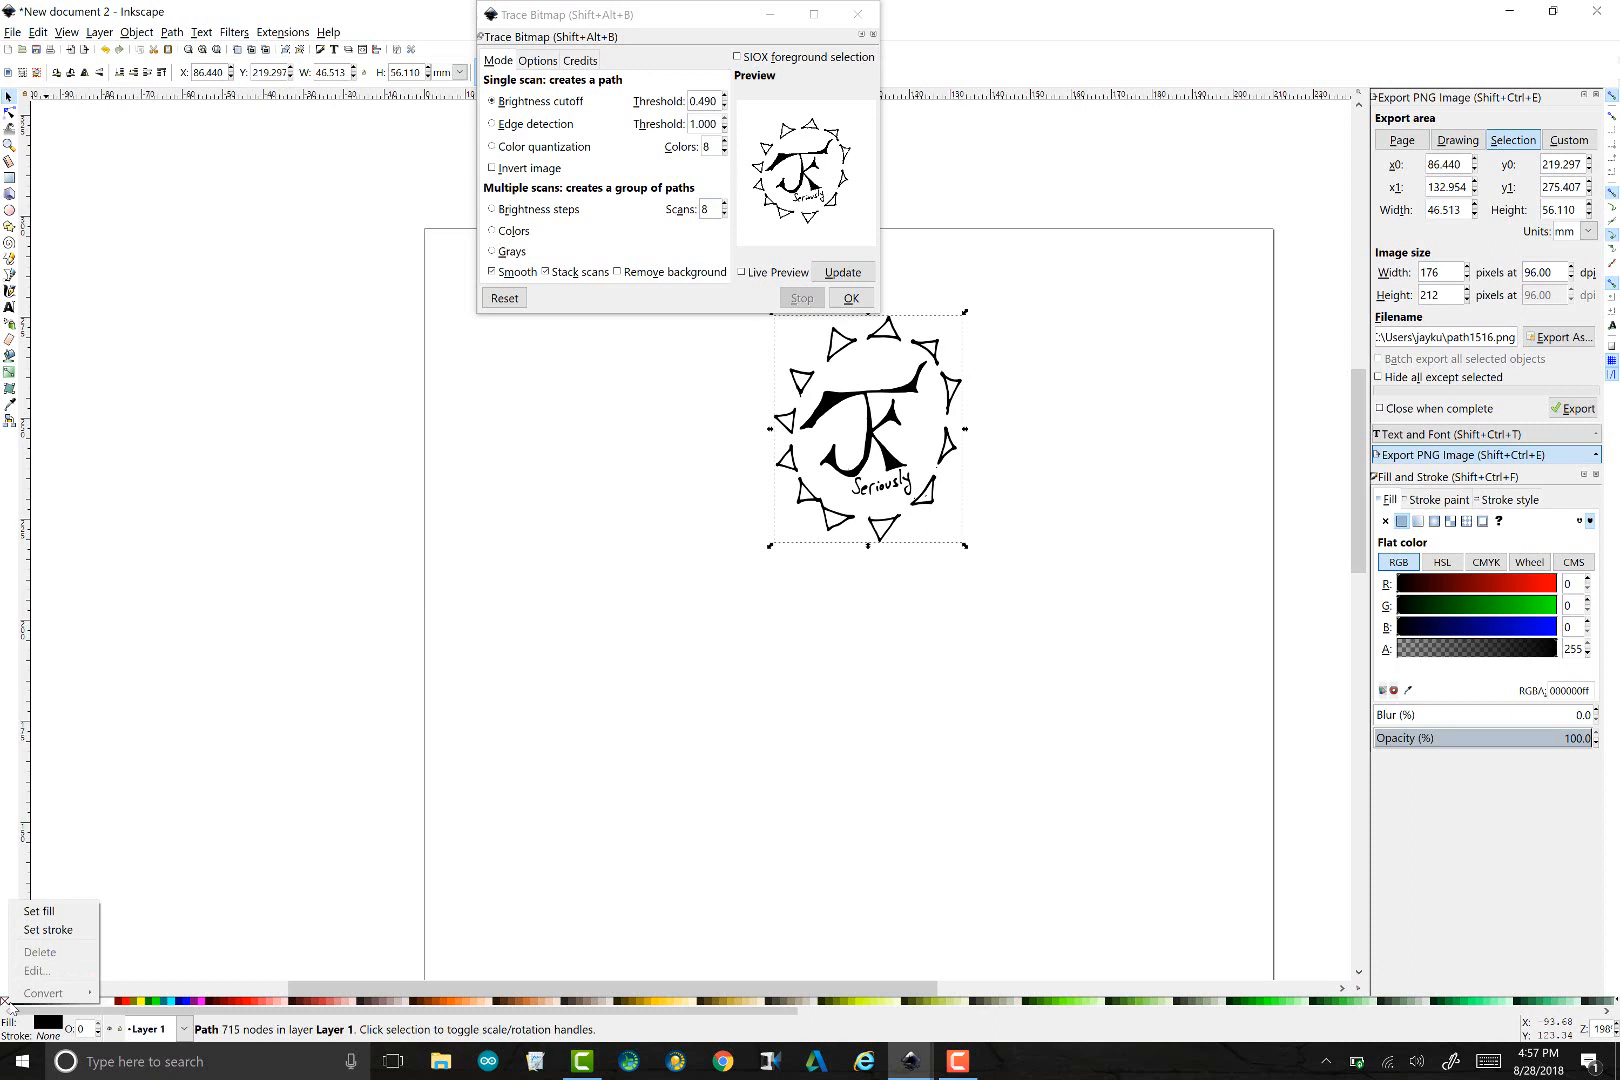
{"action": "left_click", "coordinate": [45, 912]}
{"action": "left_click", "coordinate": [738, 872]}
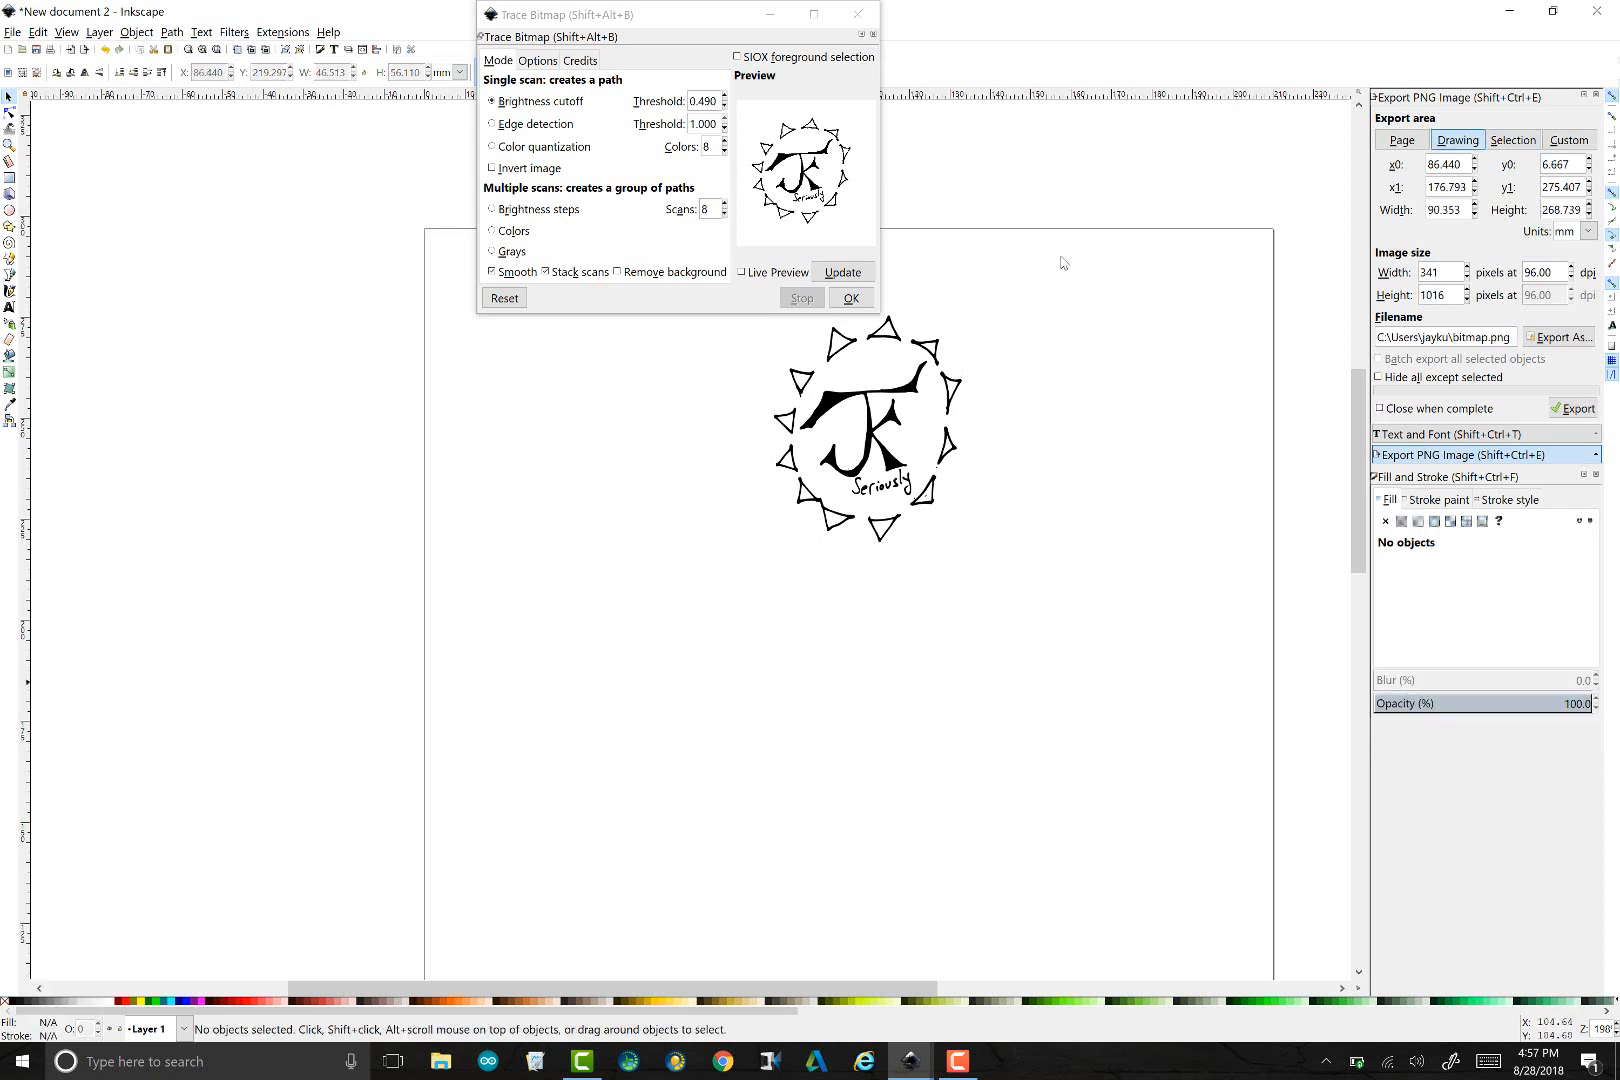
{"action": "left_click", "coordinate": [861, 14]}
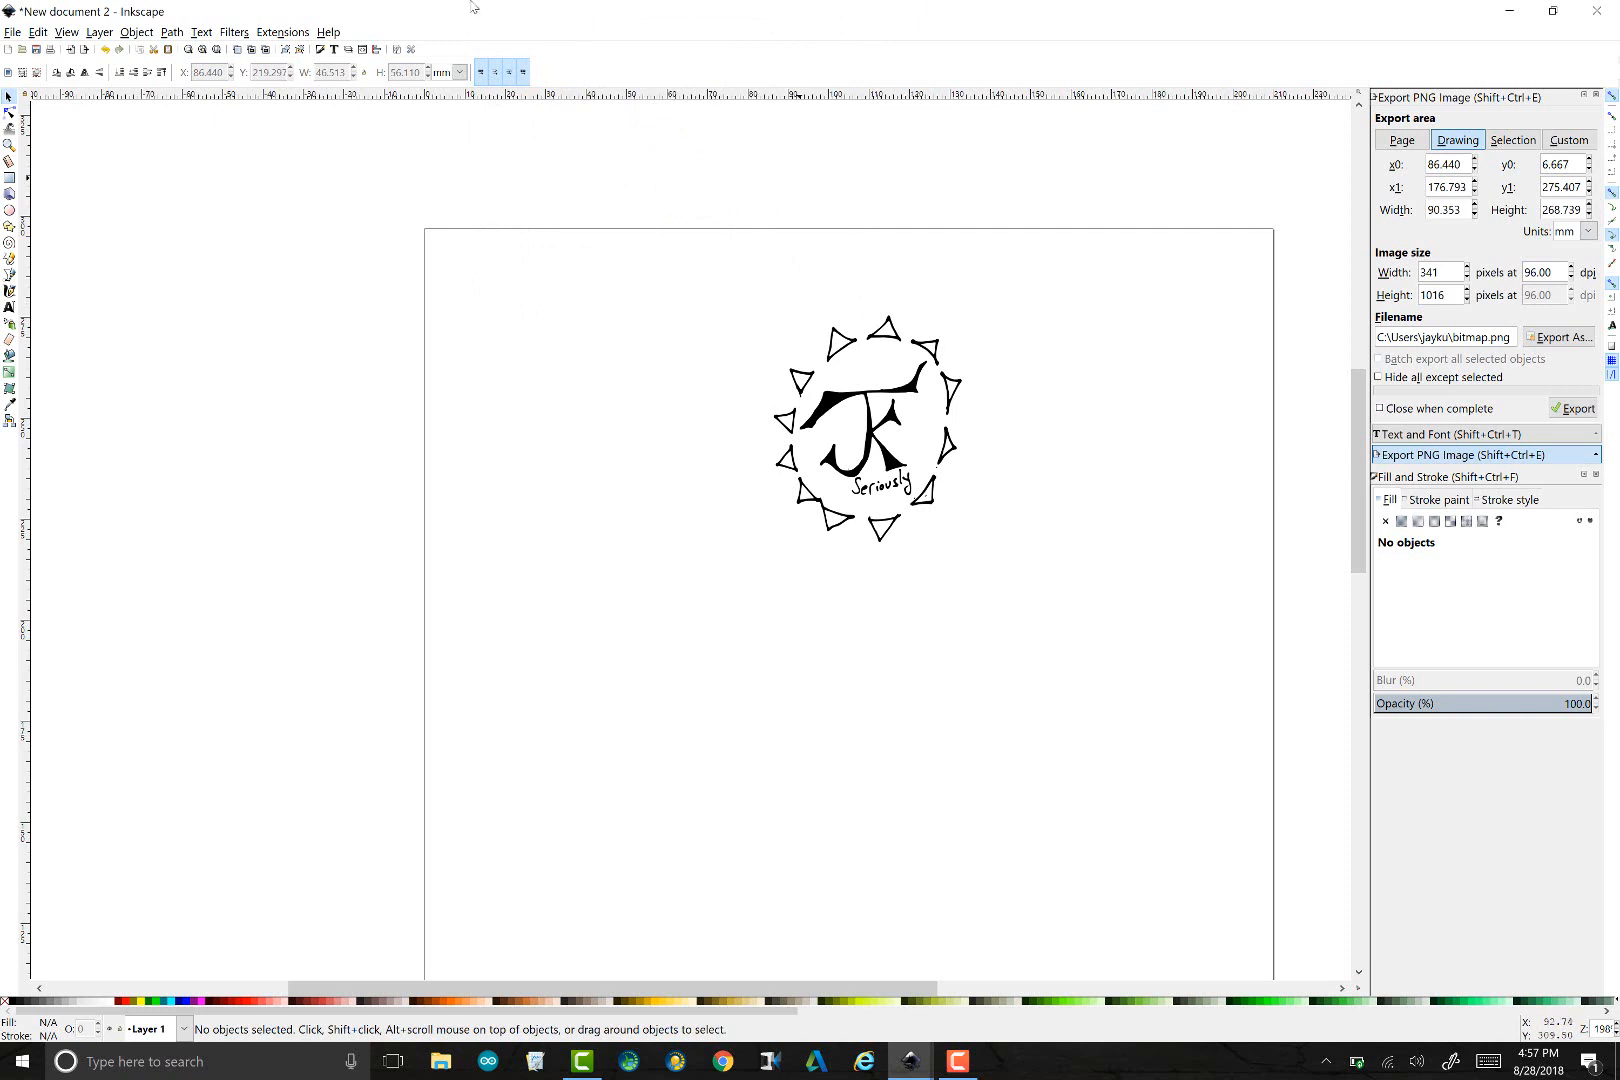
Save the drawing to the Desktop as a Portable Document Format file named "i know this", accepting the default PDF 1.5 options
{"action": "left_click", "coordinate": [13, 33]}
{"action": "left_click", "coordinate": [50, 181]}
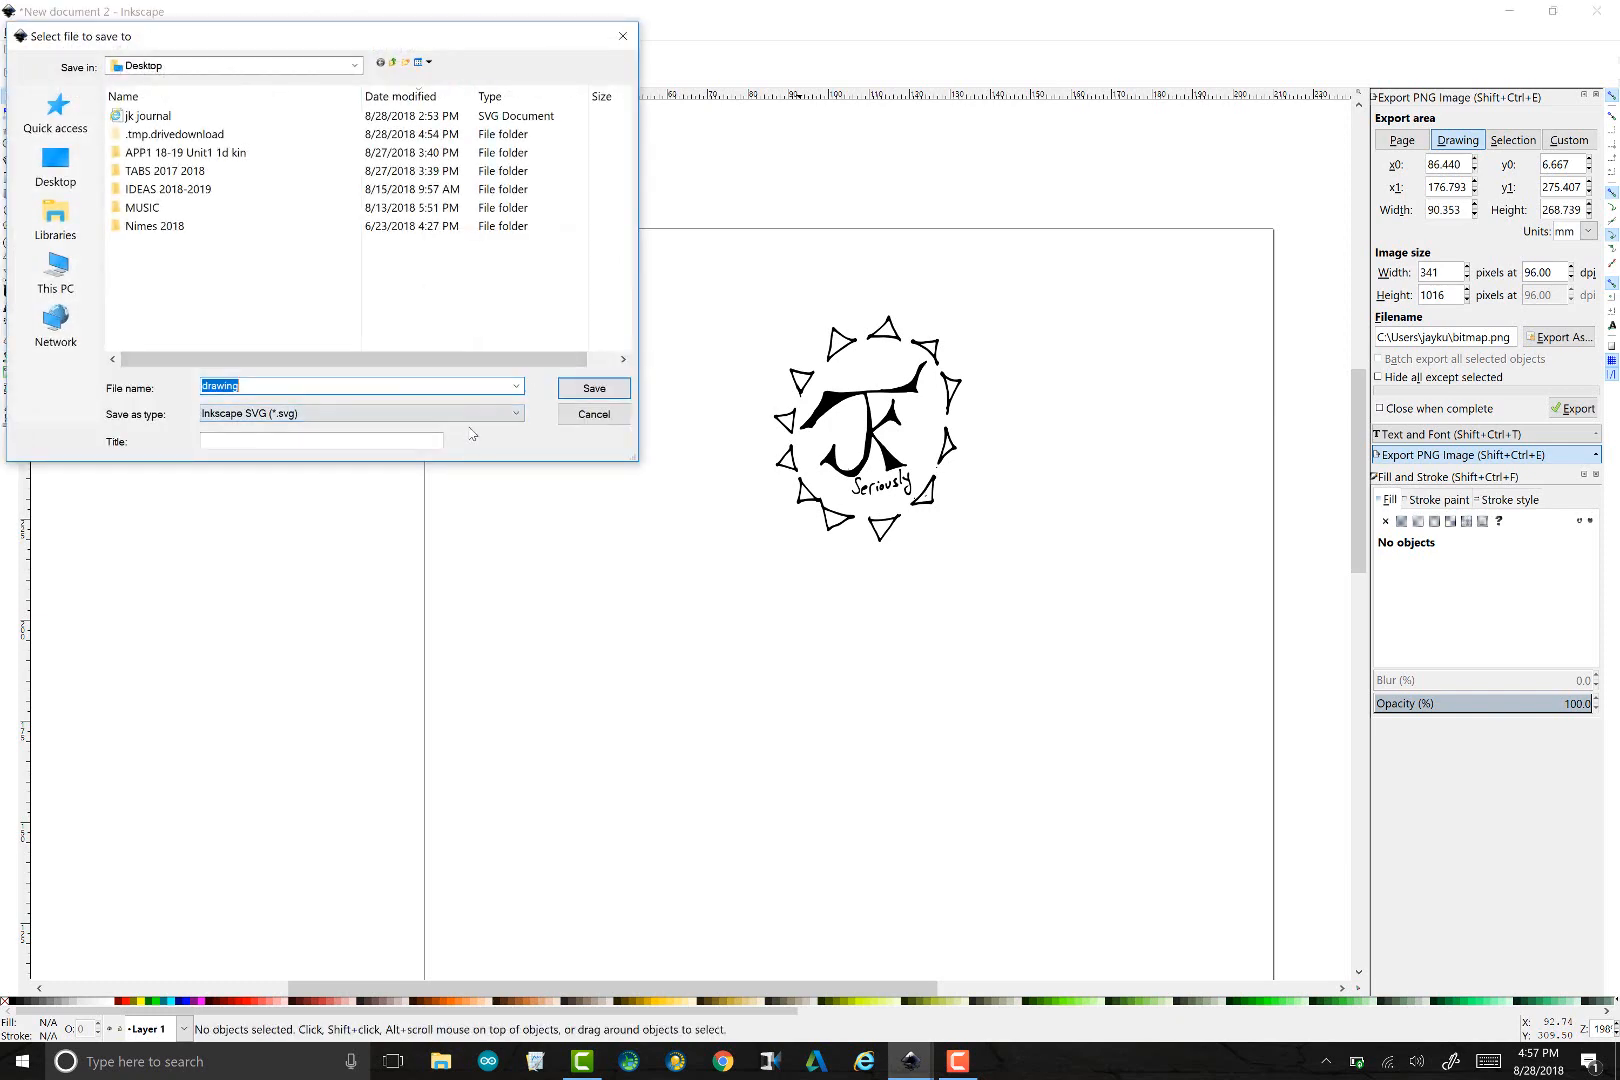
{"action": "left_click", "coordinate": [472, 414]}
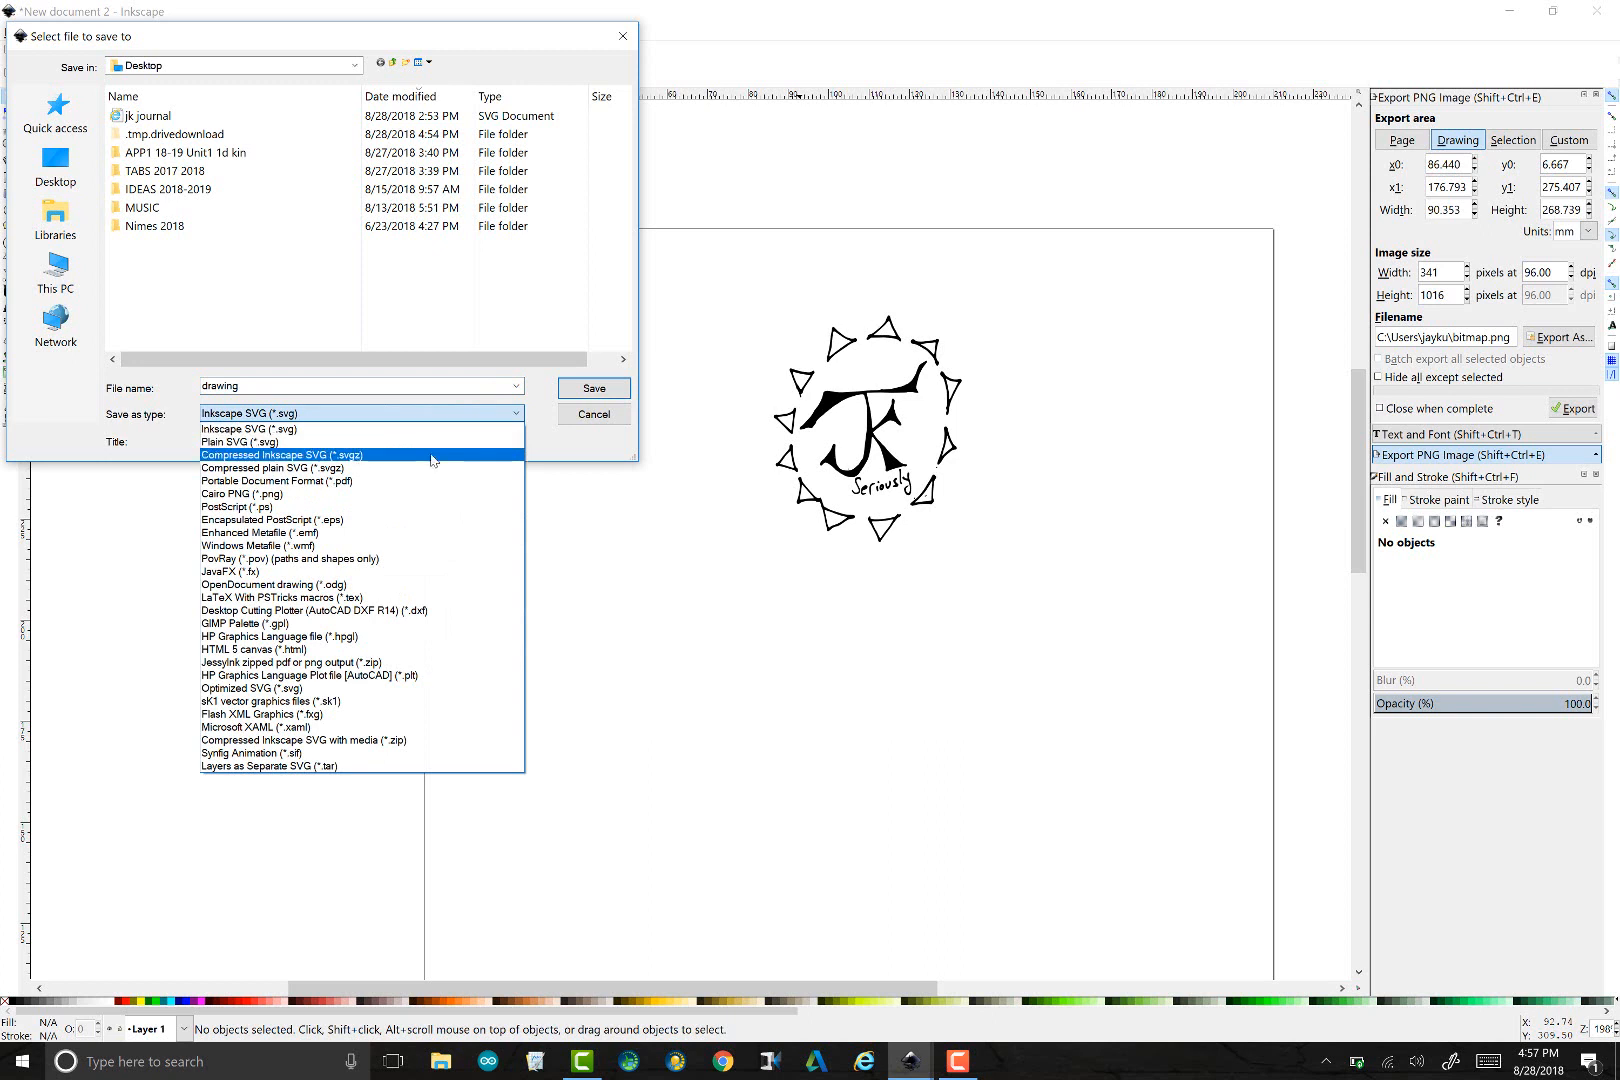
{"action": "left_click", "coordinate": [330, 481]}
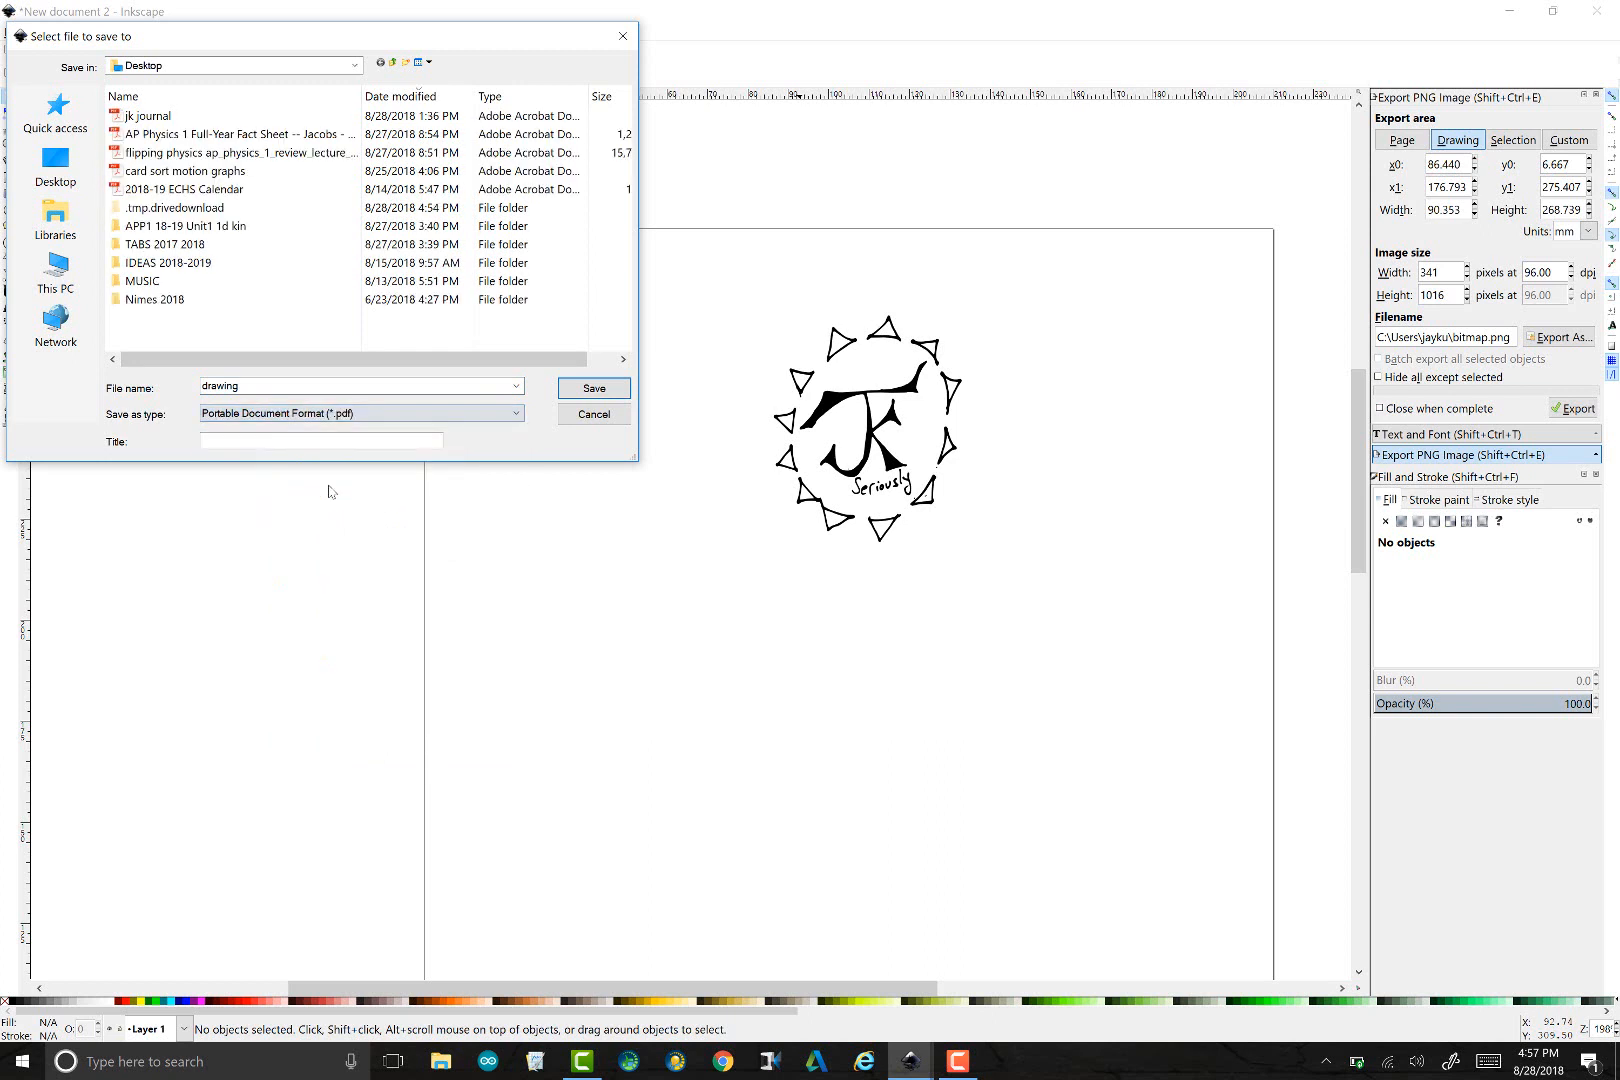
{"action": "left_click", "coordinate": [412, 390]}
{"action": "type", "text": "i know this"}
{"action": "key", "text": "Return"}
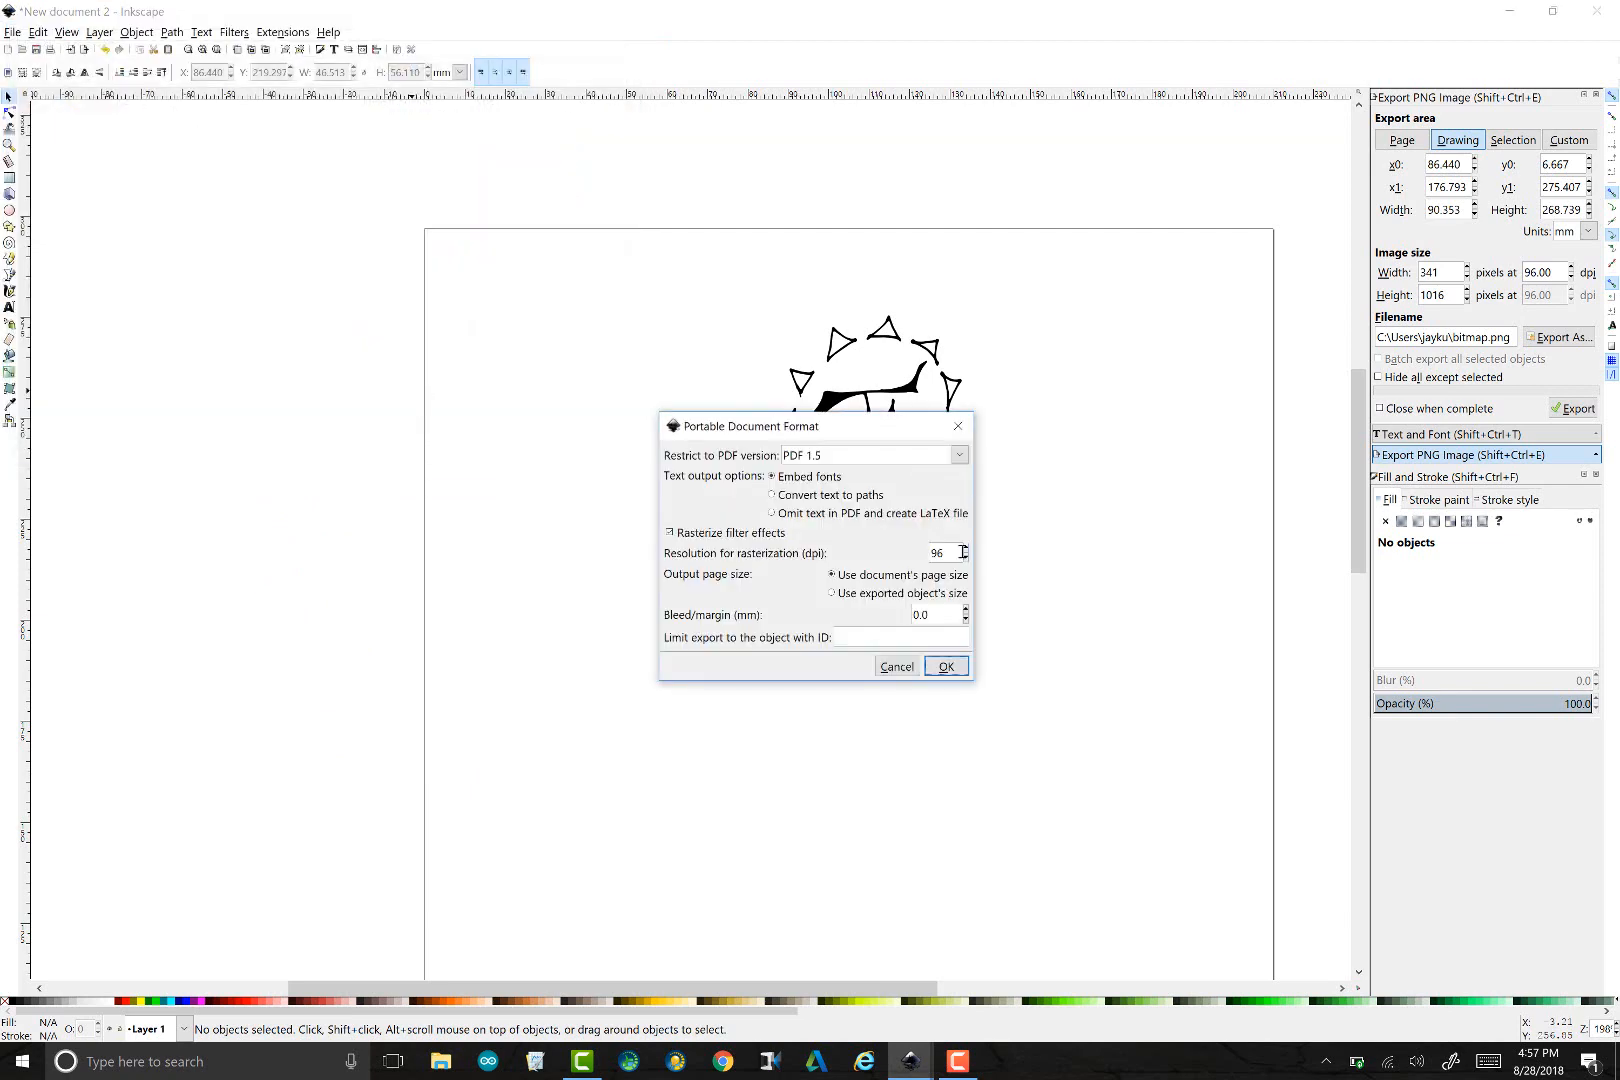
{"action": "left_click", "coordinate": [944, 667]}
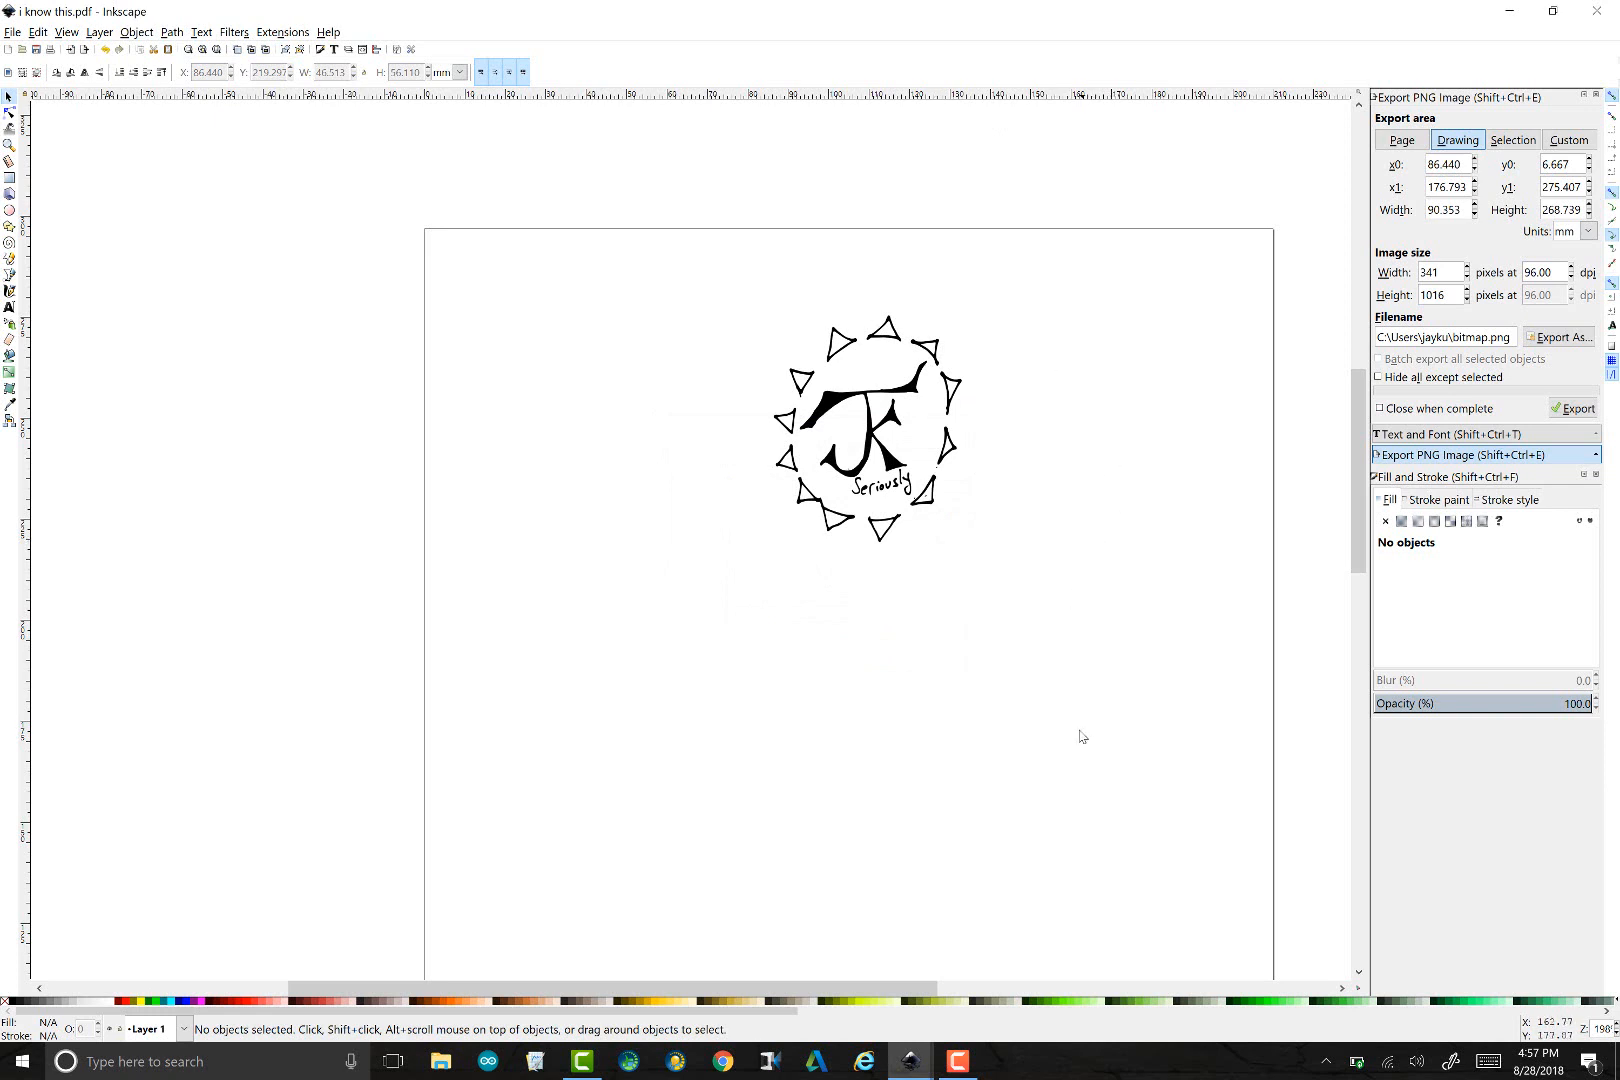
{"action": "left_click", "coordinate": [972, 1066]}
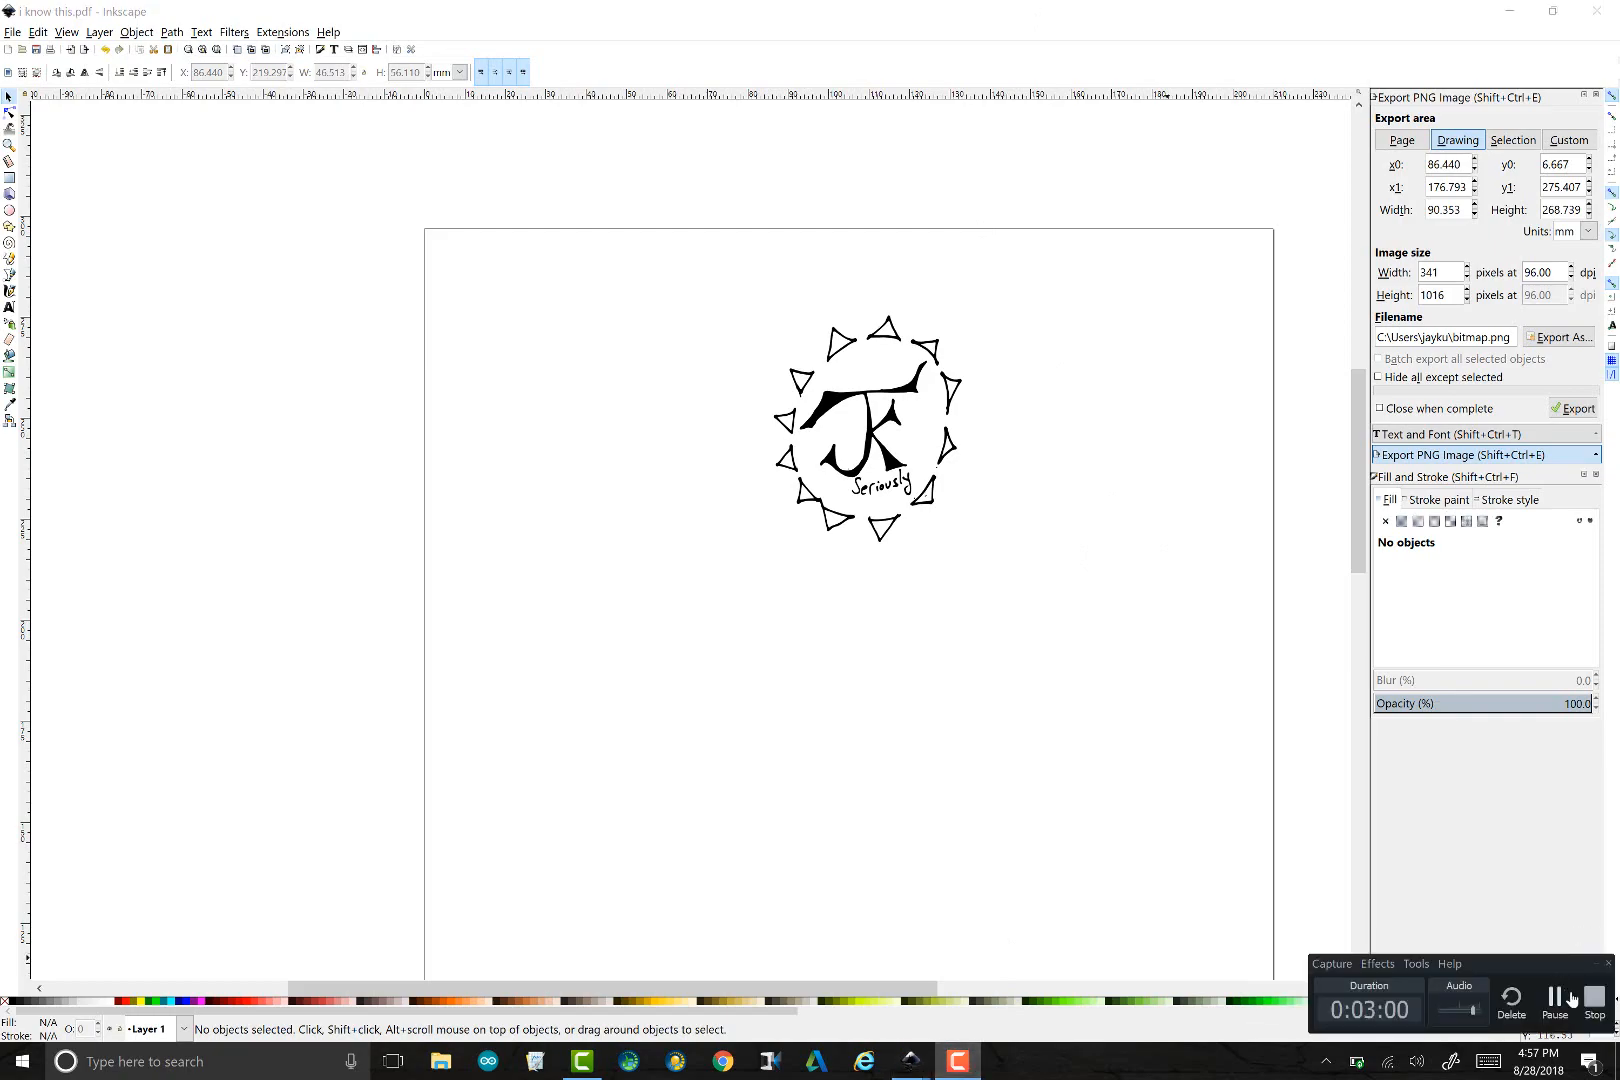